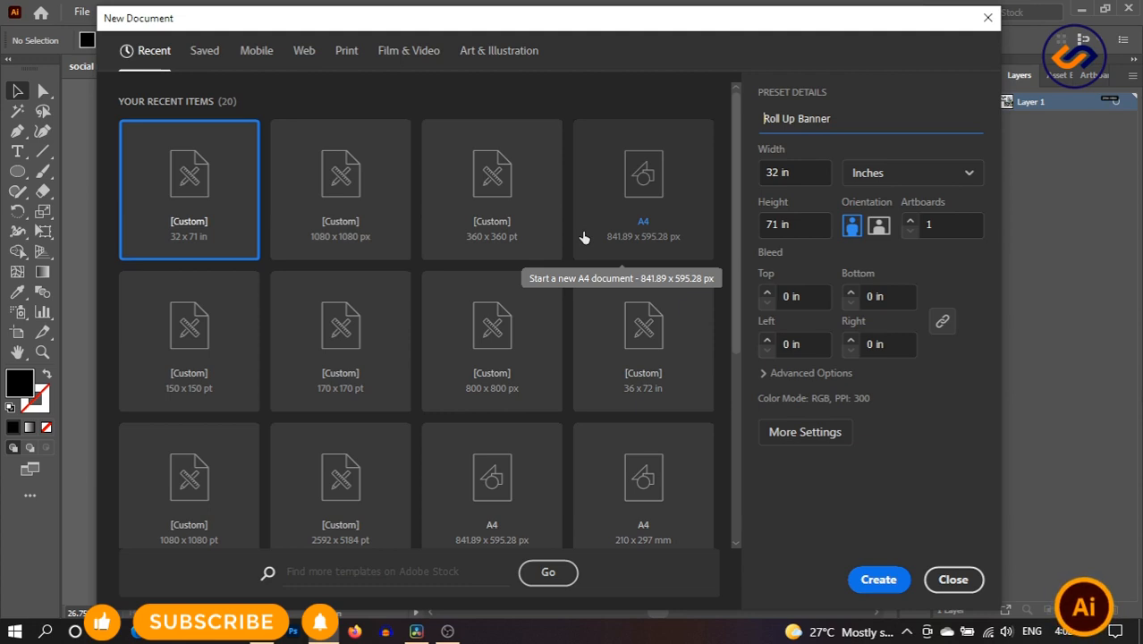
left_click(778, 173)
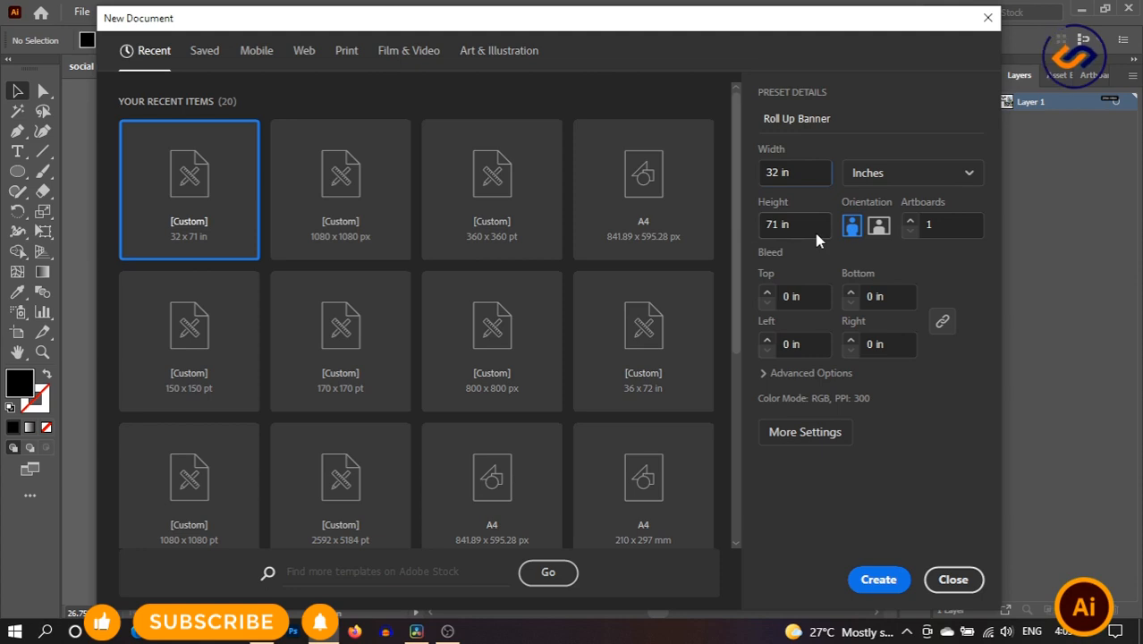
left_click(921, 181)
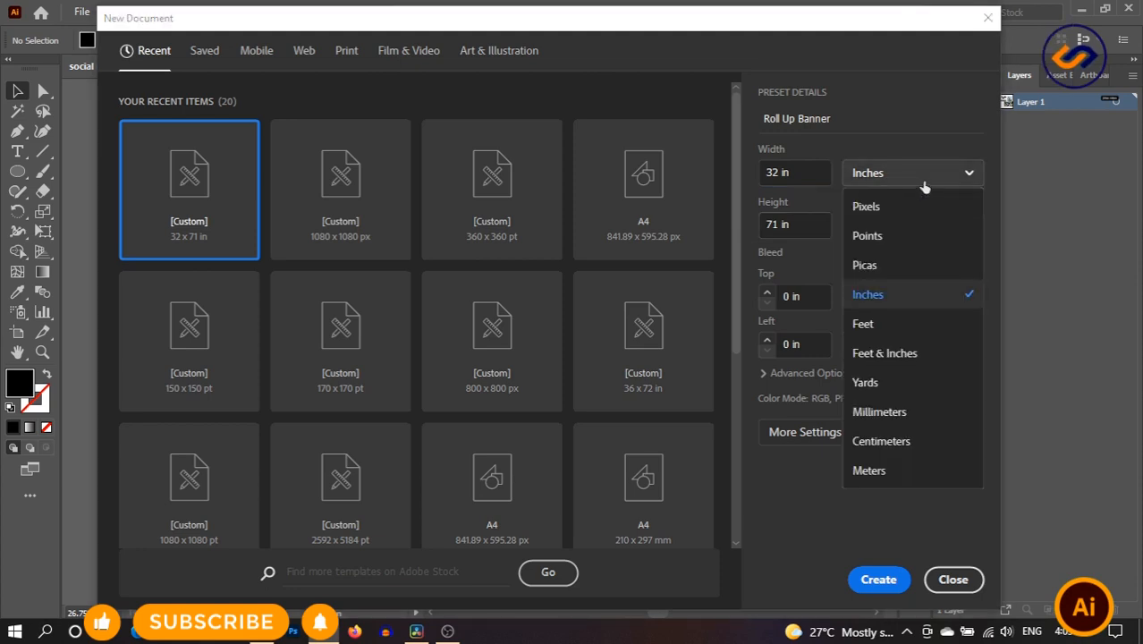
left_click(921, 294)
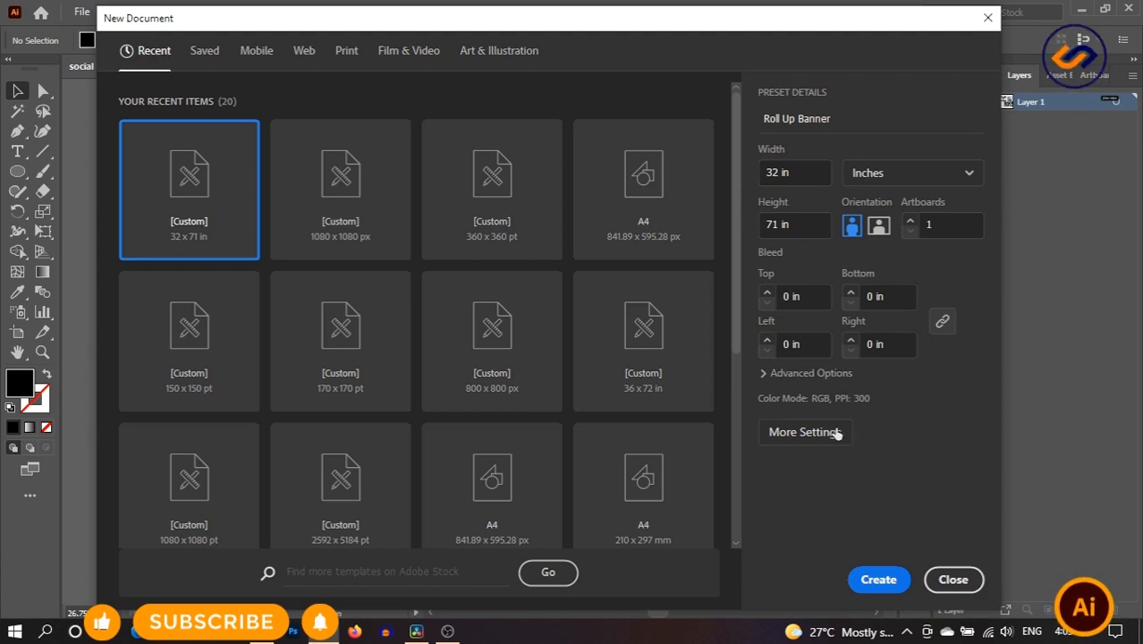
- Keep the colour mode at RGB, not CMYK, and create the 32 × 71 in Roll Up Banner document
left_click(788, 376)
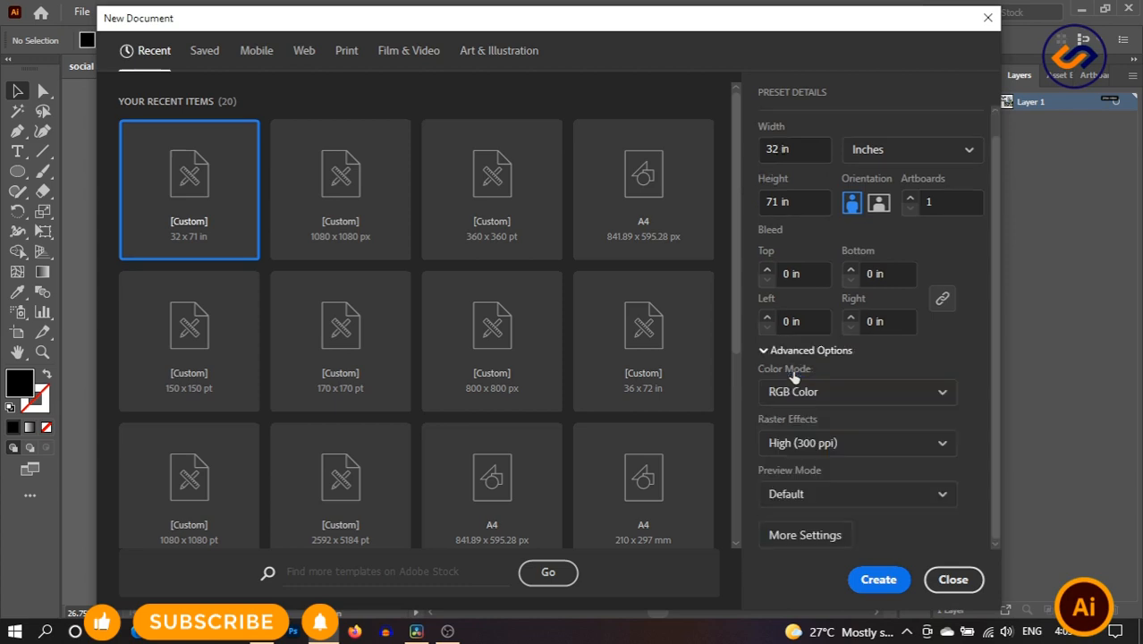
left_click(837, 392)
left_click(819, 455)
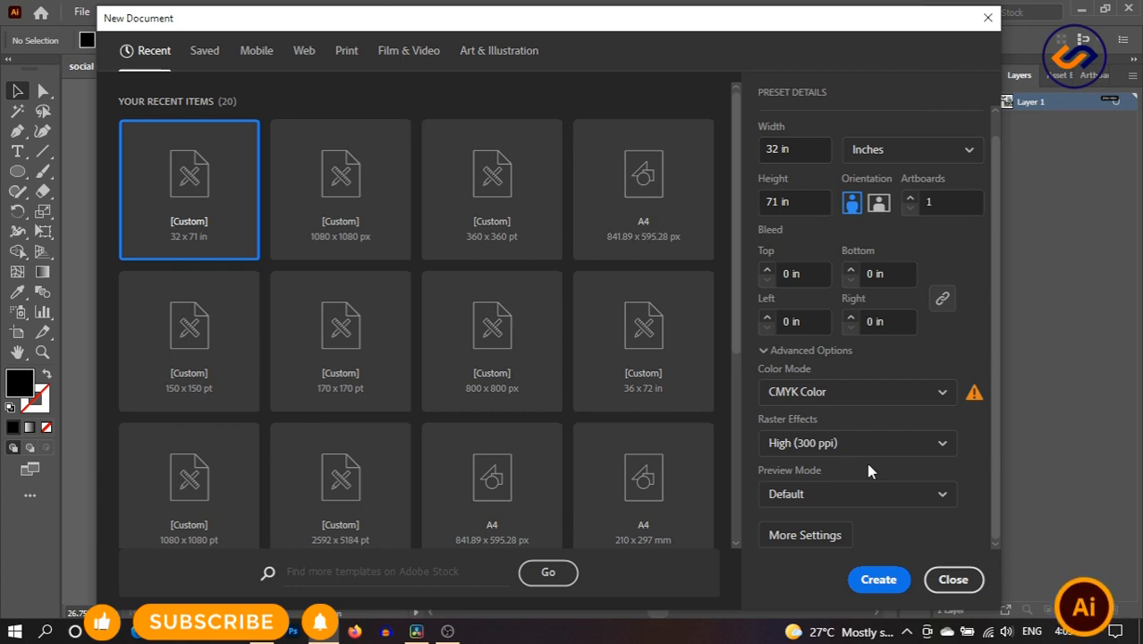
left_click(861, 399)
left_click(856, 424)
left_click(773, 352)
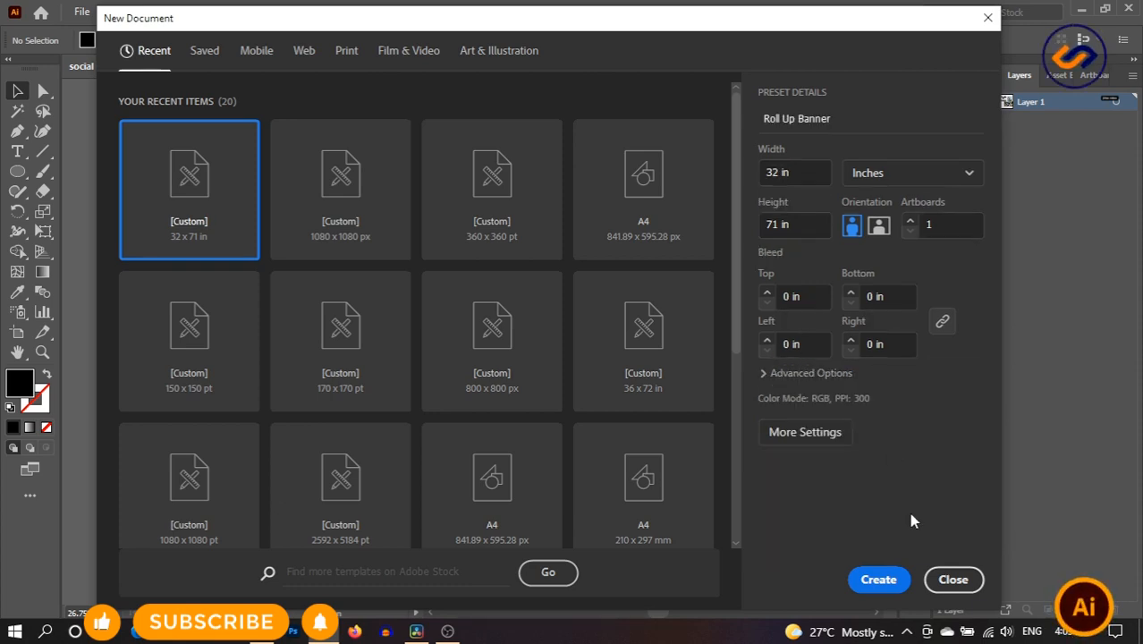
left_click(894, 578)
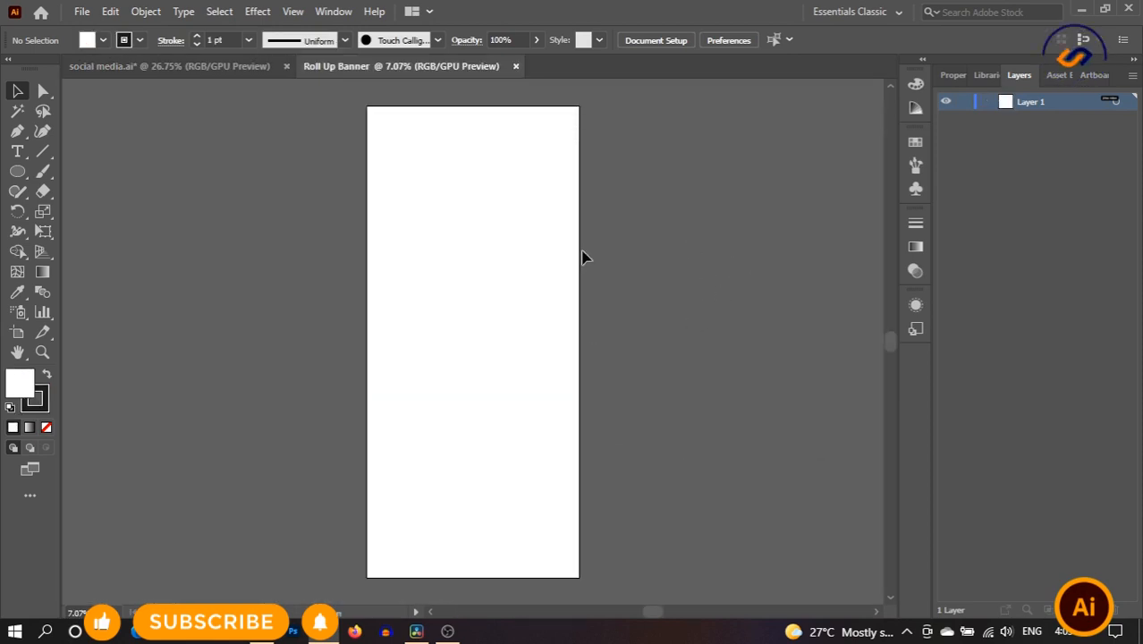
left_click(220, 68)
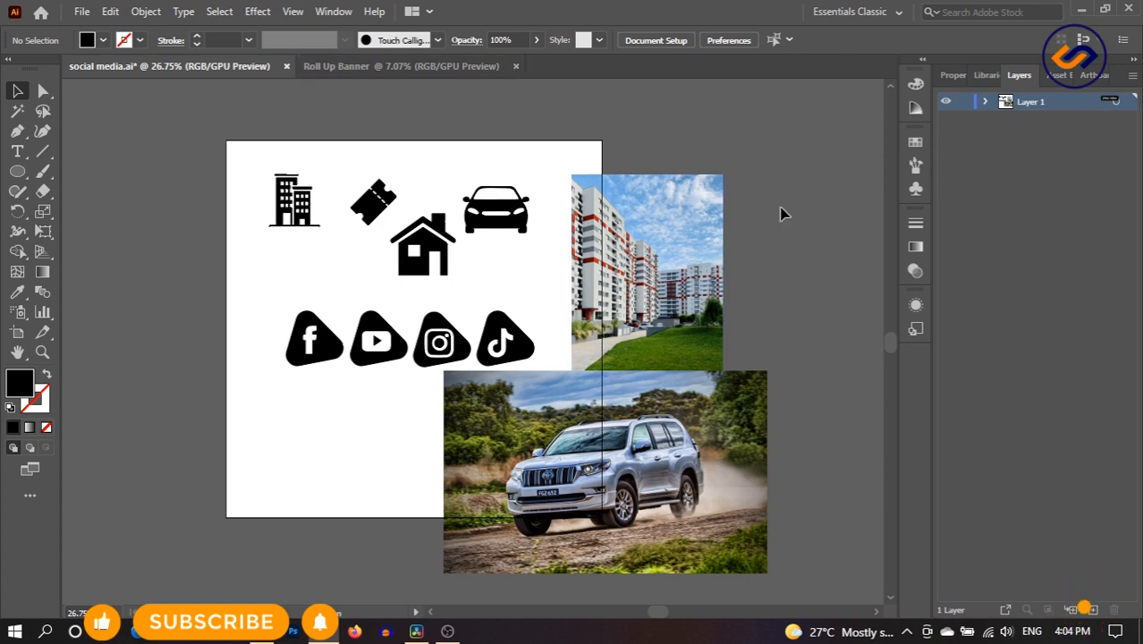
left_click(384, 67)
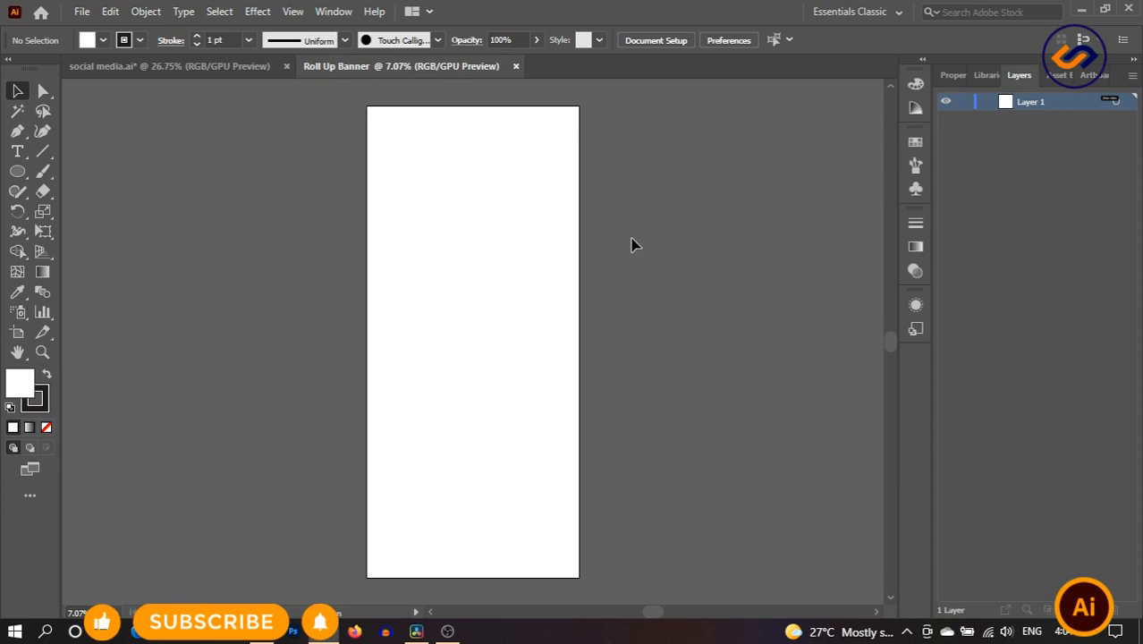
- Draw a large circle with the Ellipse tool near the top of the banner artboard
left_click(42, 352)
mouse_move(537, 288)
left_mouse_down()
mouse_move(561, 302)
mouse_move(536, 293)
left_mouse_up()
left_click(537, 293)
left_click(17, 352)
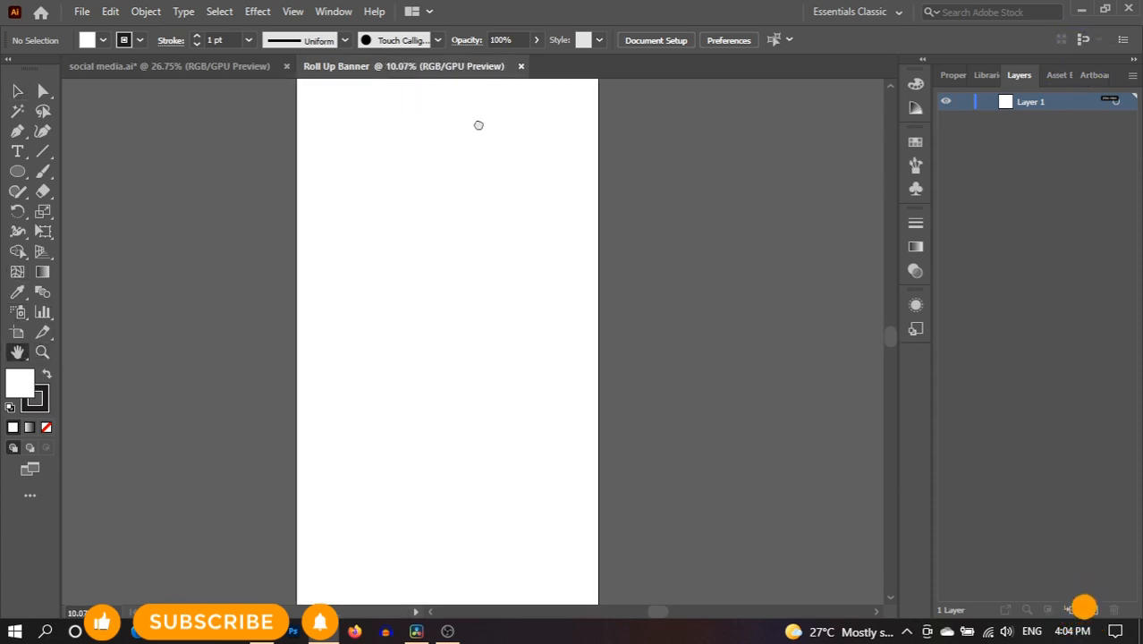
left_click_drag(477, 122, 516, 176)
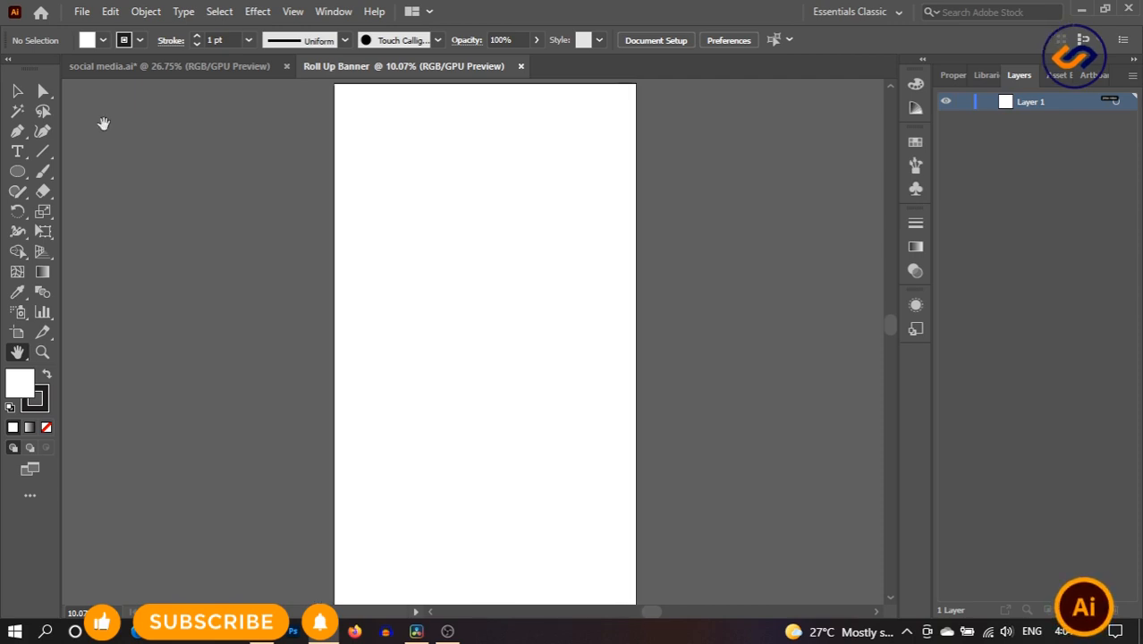
left_click(17, 130)
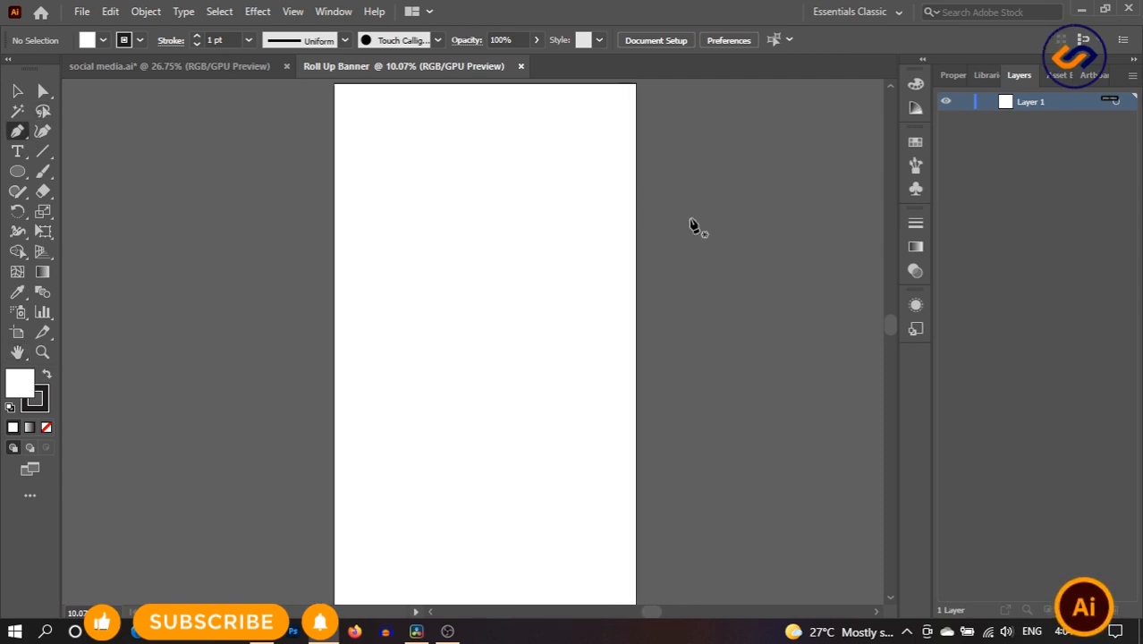
left_click(17, 171)
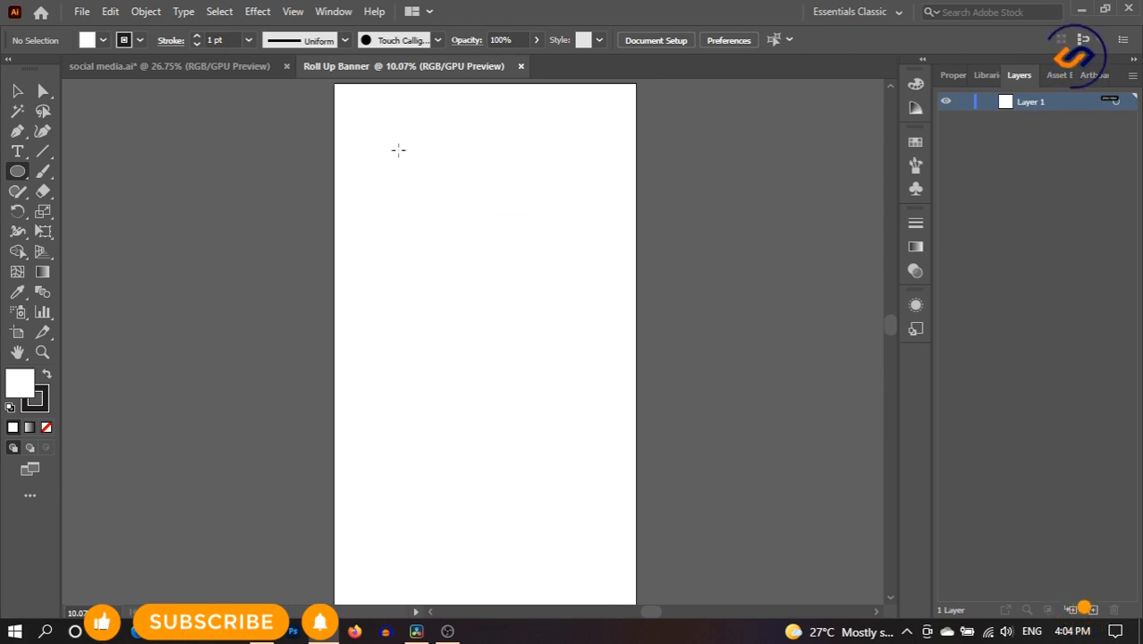
left_click_drag(398, 150, 758, 402)
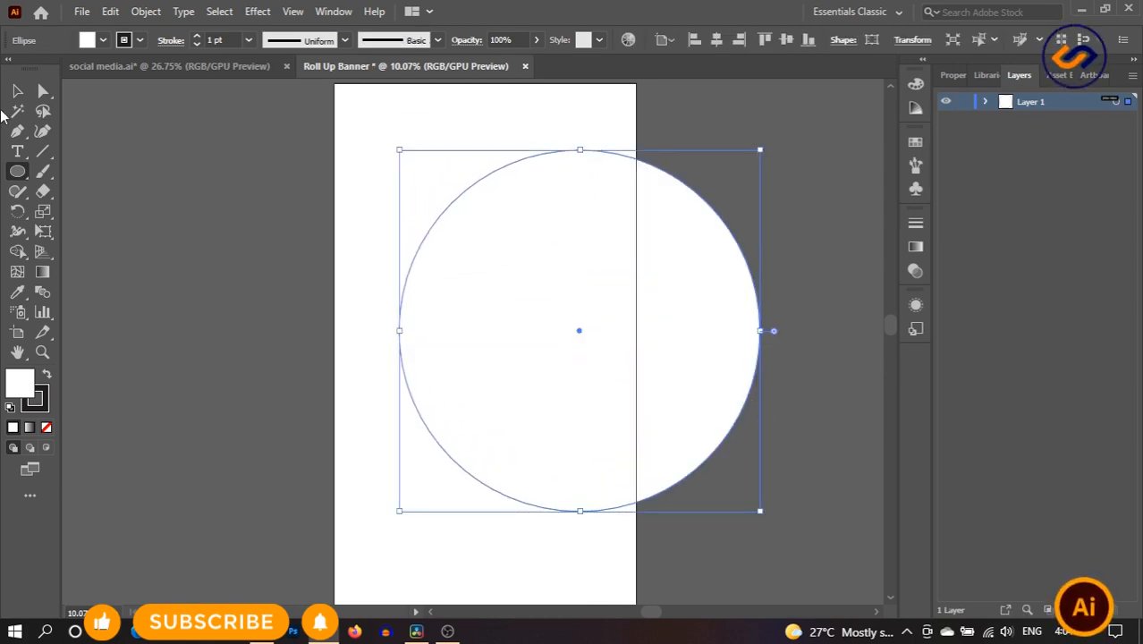
- Give the circle a black fill with no stroke and nudge it slightly right
left_click(18, 93)
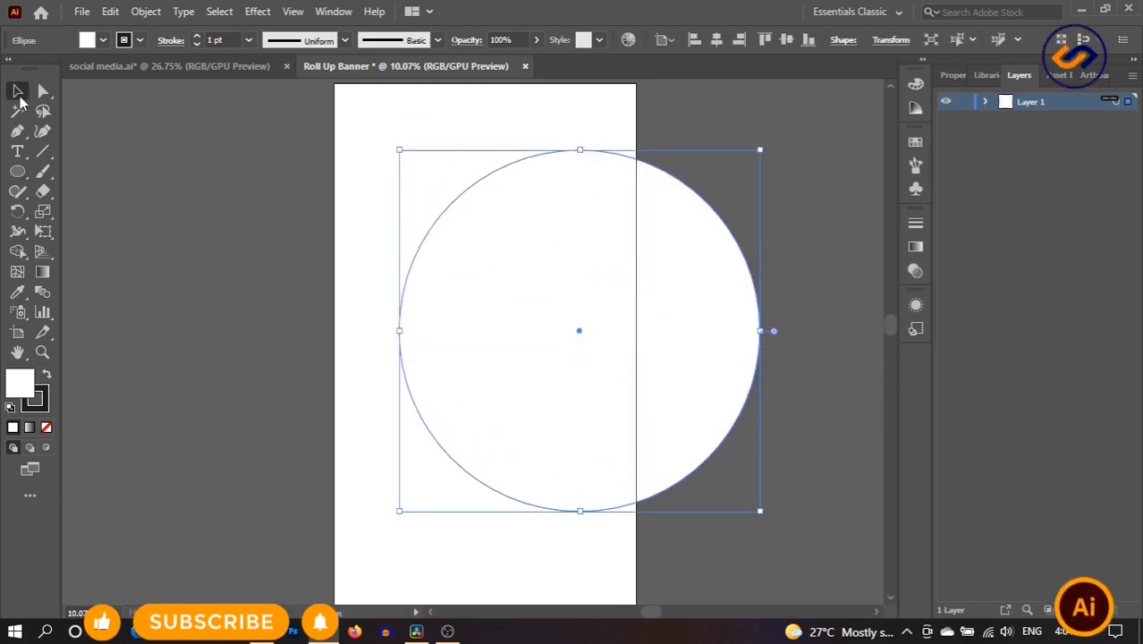
left_click(46, 375)
left_click(48, 394)
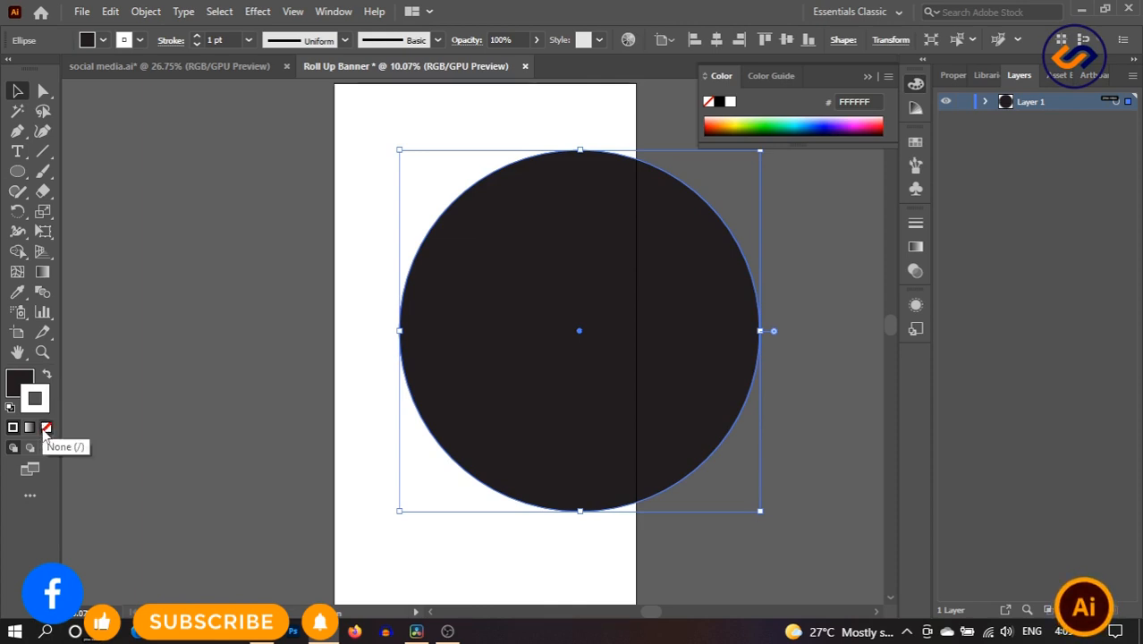
left_click(46, 427)
left_click(288, 334)
mouse_move(635, 263)
left_mouse_down()
mouse_move(597, 224)
mouse_move(633, 255)
left_mouse_up()
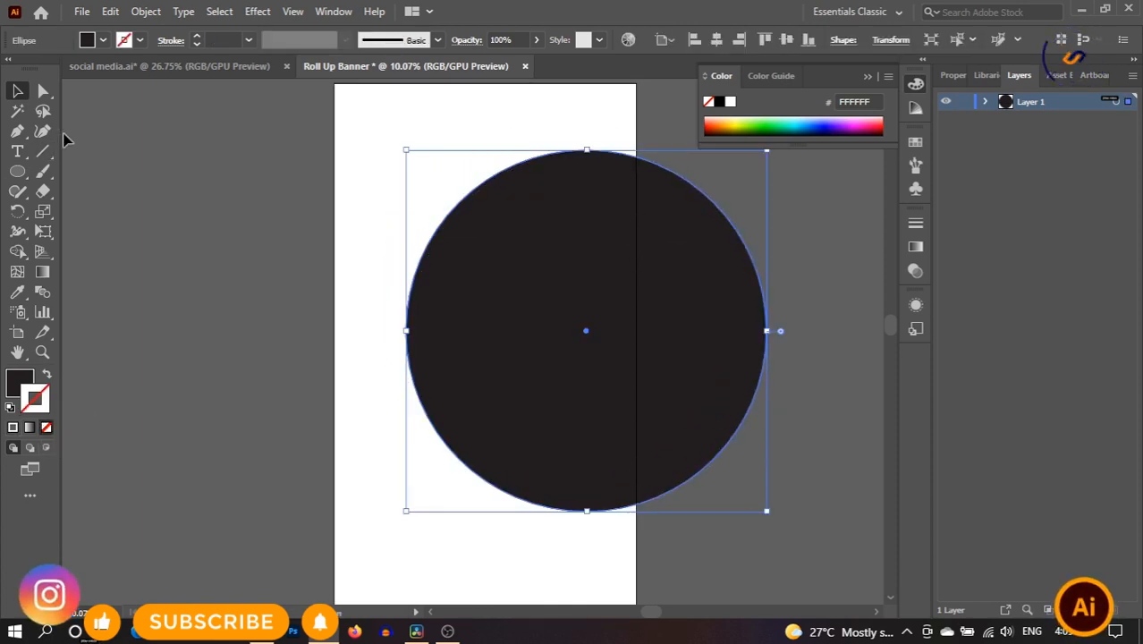
left_click(43, 131)
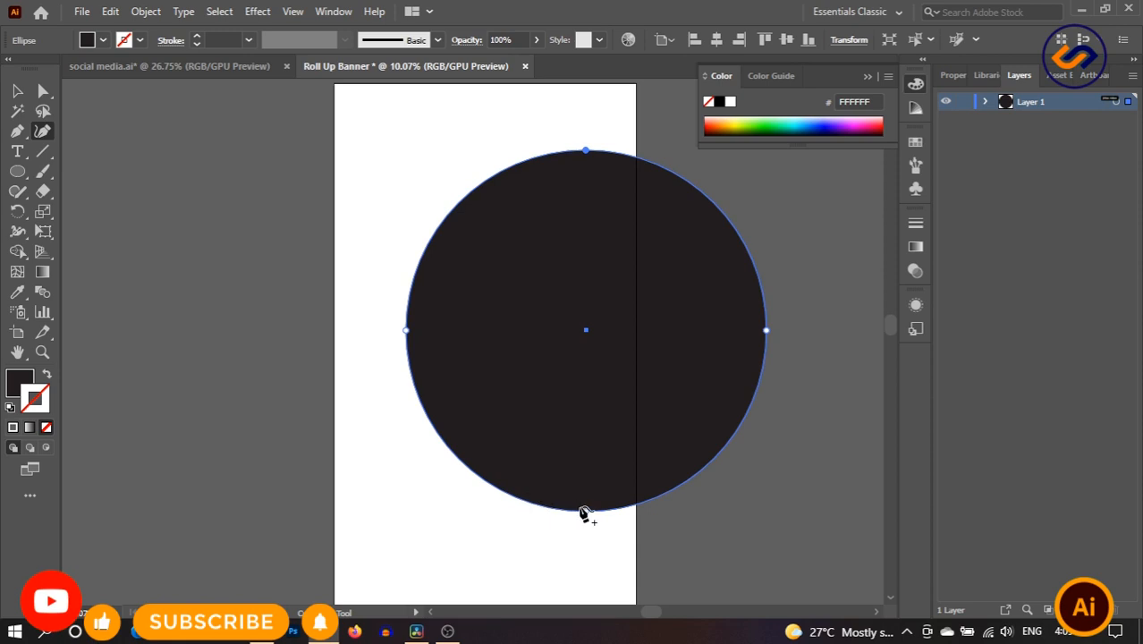
- Flatten the circle's bottom, bulge the lower right, push the left out, and dent the lower-left edge
left_click_drag(586, 512, 583, 441)
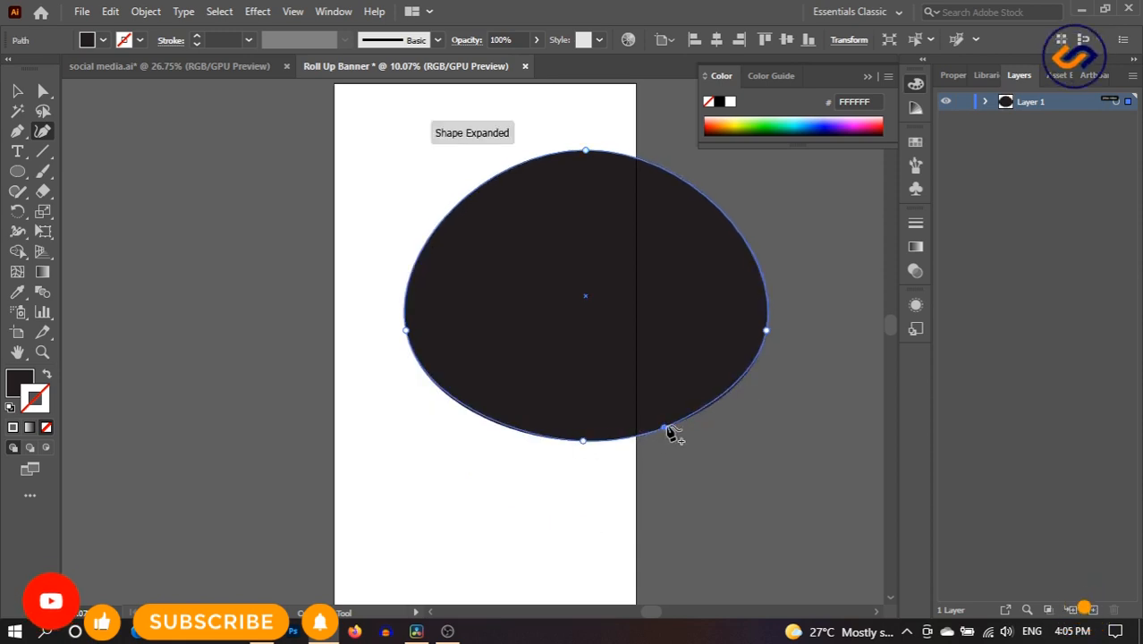
left_click_drag(671, 427, 663, 499)
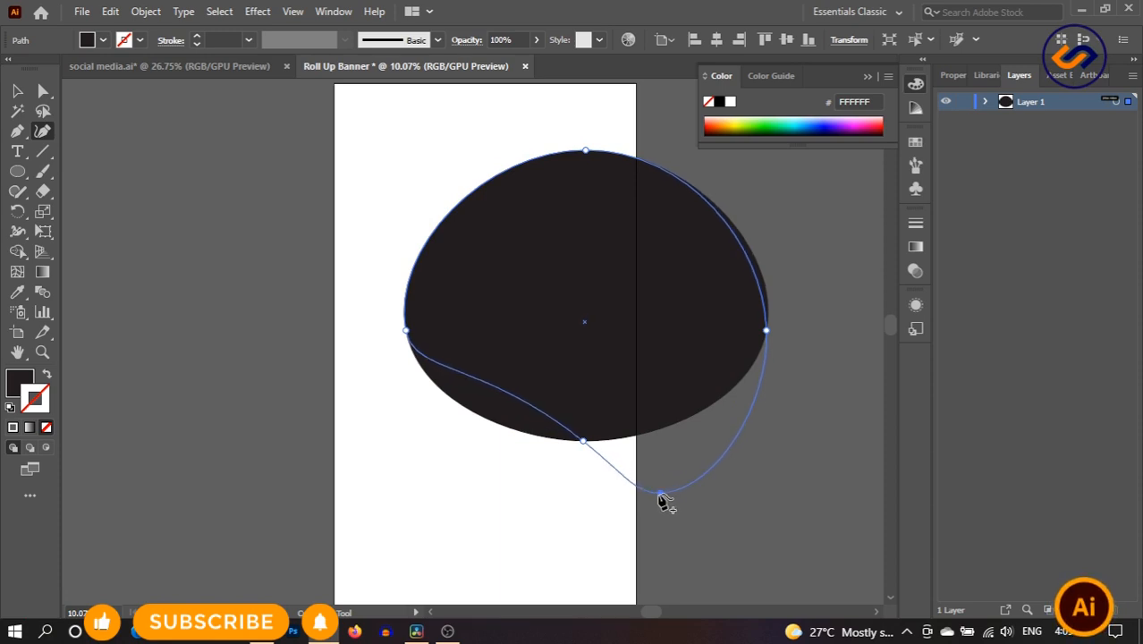
left_click_drag(407, 333, 391, 358)
left_click_drag(582, 444, 555, 417)
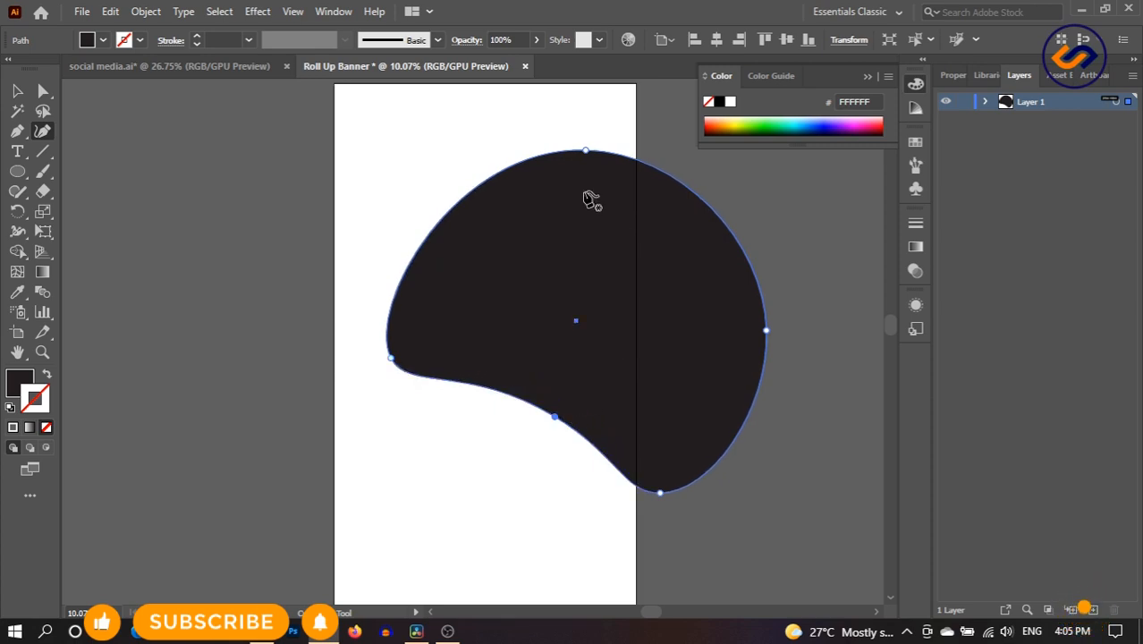
left_click_drag(586, 151, 582, 142)
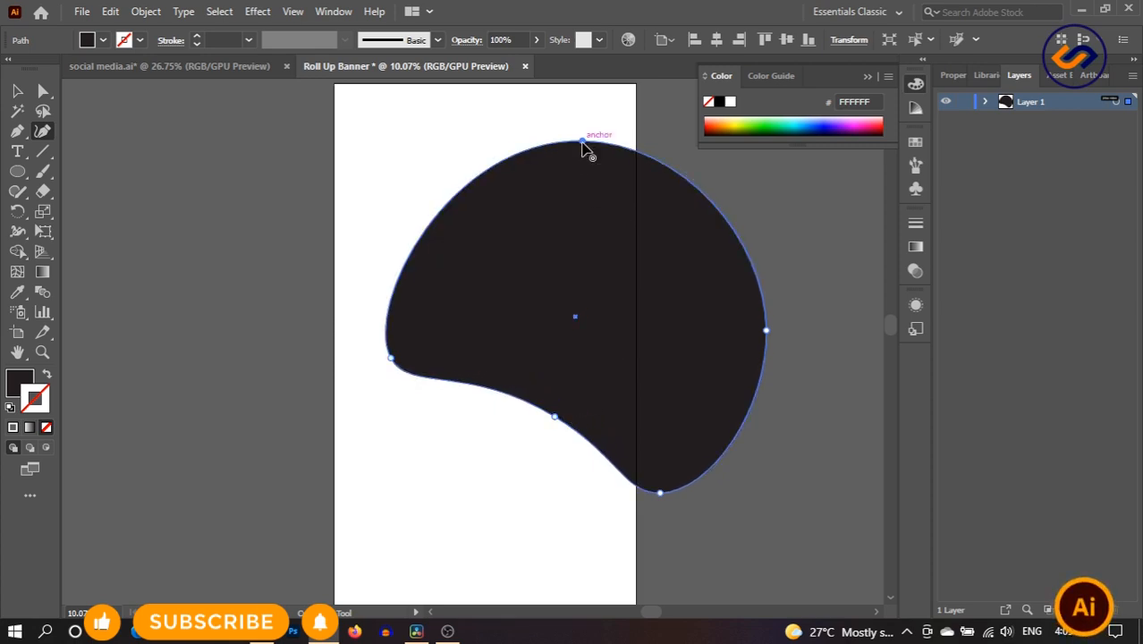
left_click_drag(391, 359, 389, 375)
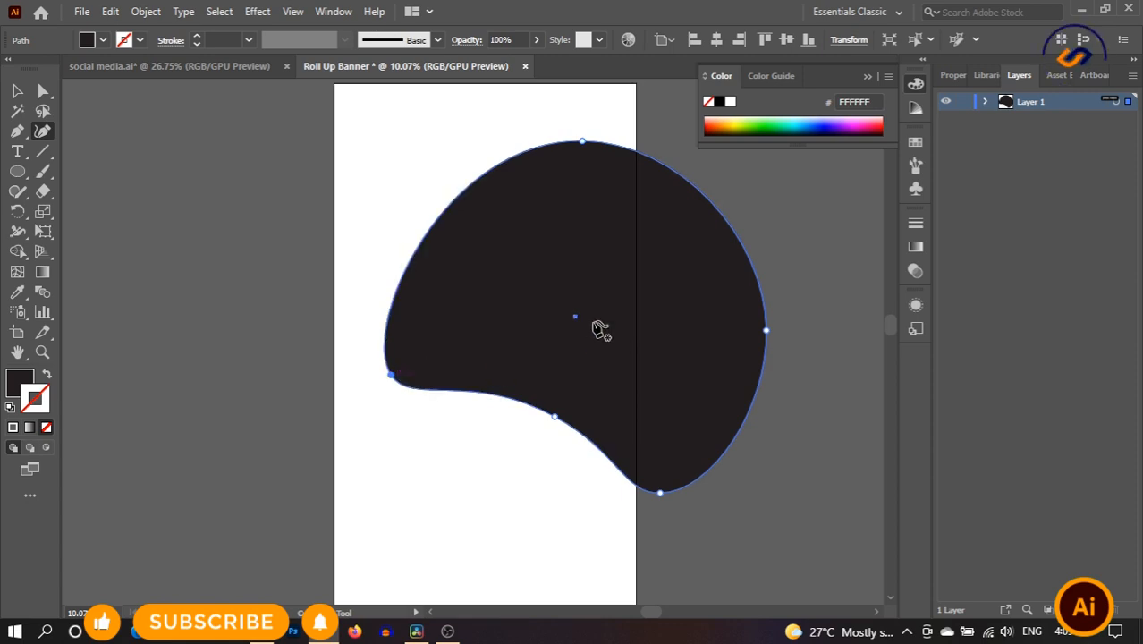
- Add points to pinch the upper-right edge, reshape the top and right side, and lift the right notch
left_click_drag(456, 200, 430, 198)
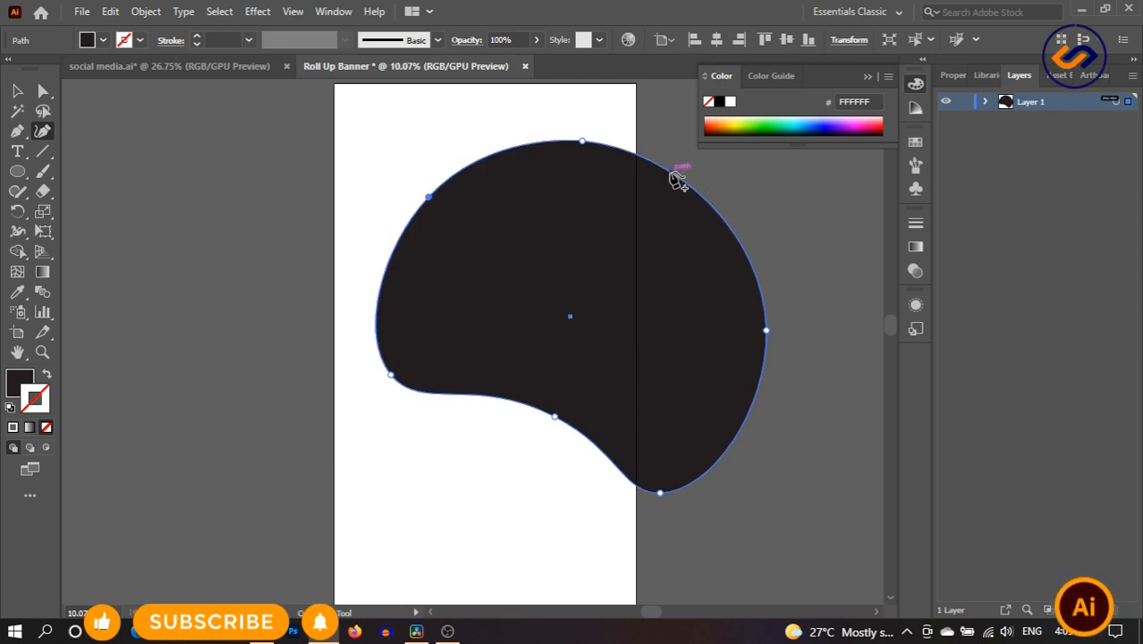
left_click_drag(675, 177, 665, 240)
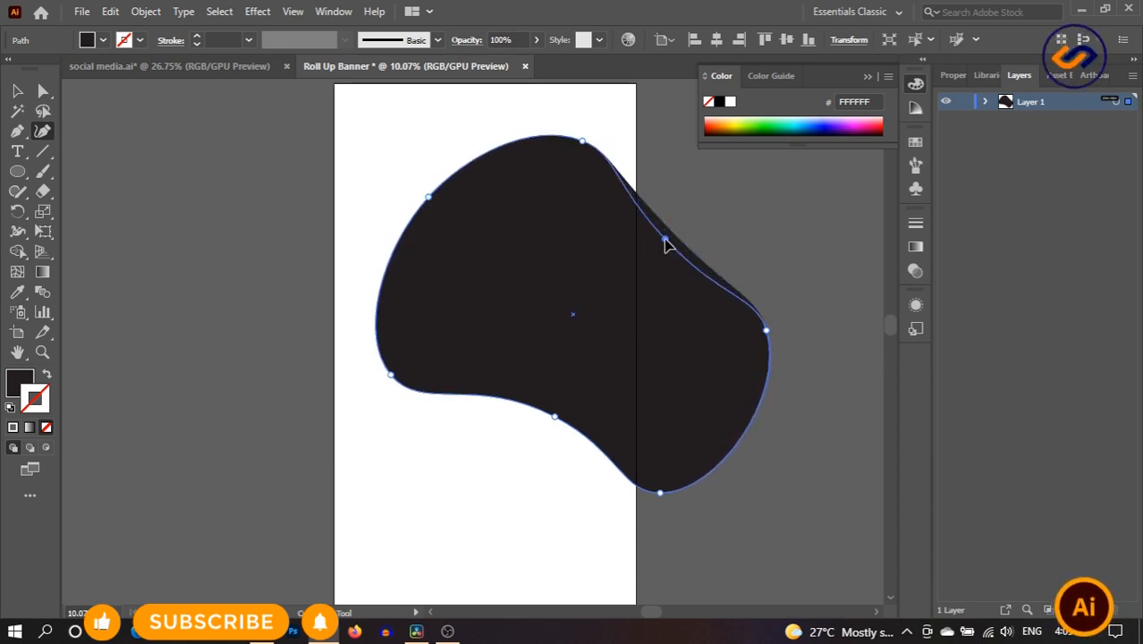
left_click(592, 142)
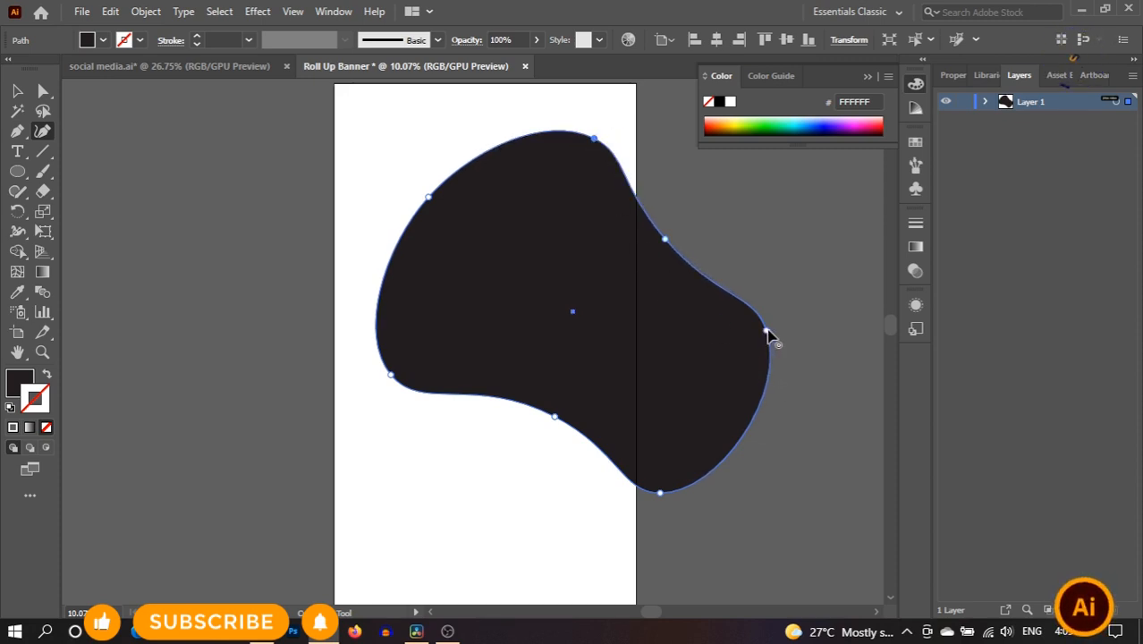
left_click_drag(769, 333, 766, 254)
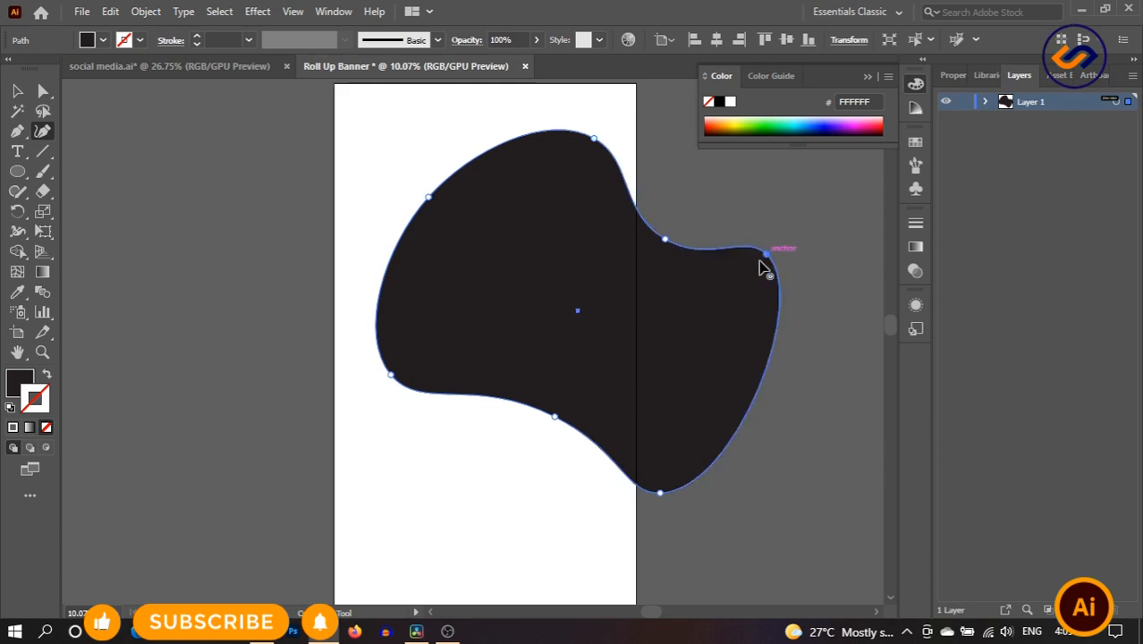
mouse_move(553, 420)
left_mouse_down()
mouse_move(548, 435)
mouse_move(548, 417)
left_mouse_up()
left_click_drag(664, 243, 685, 132)
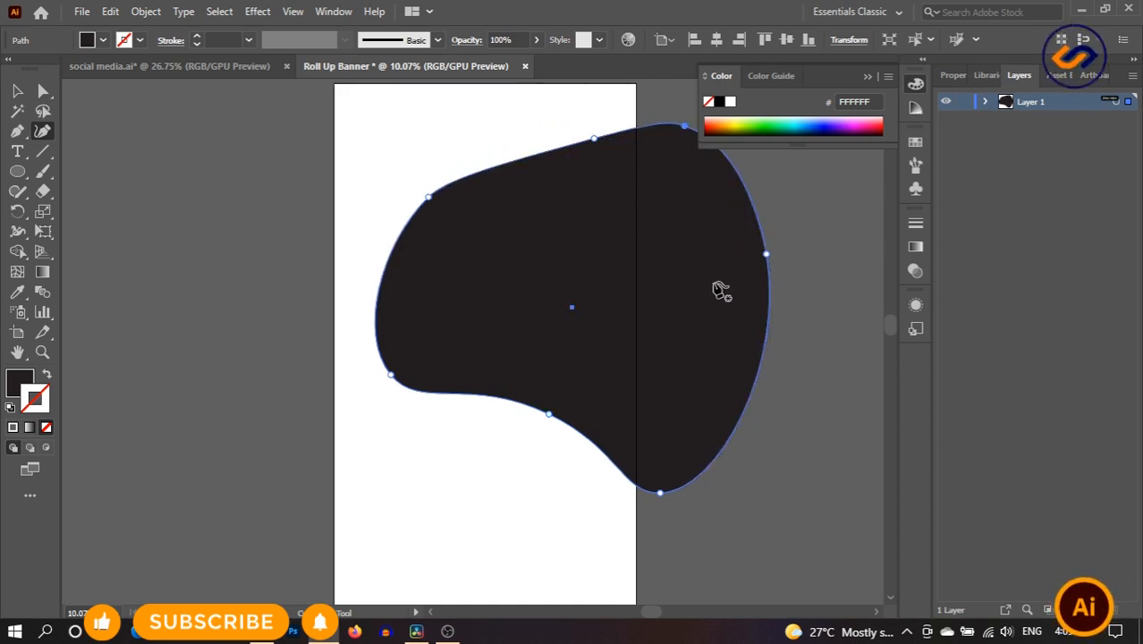
- Select the blob, copy it, and paste the copy in front of the original
key("v")
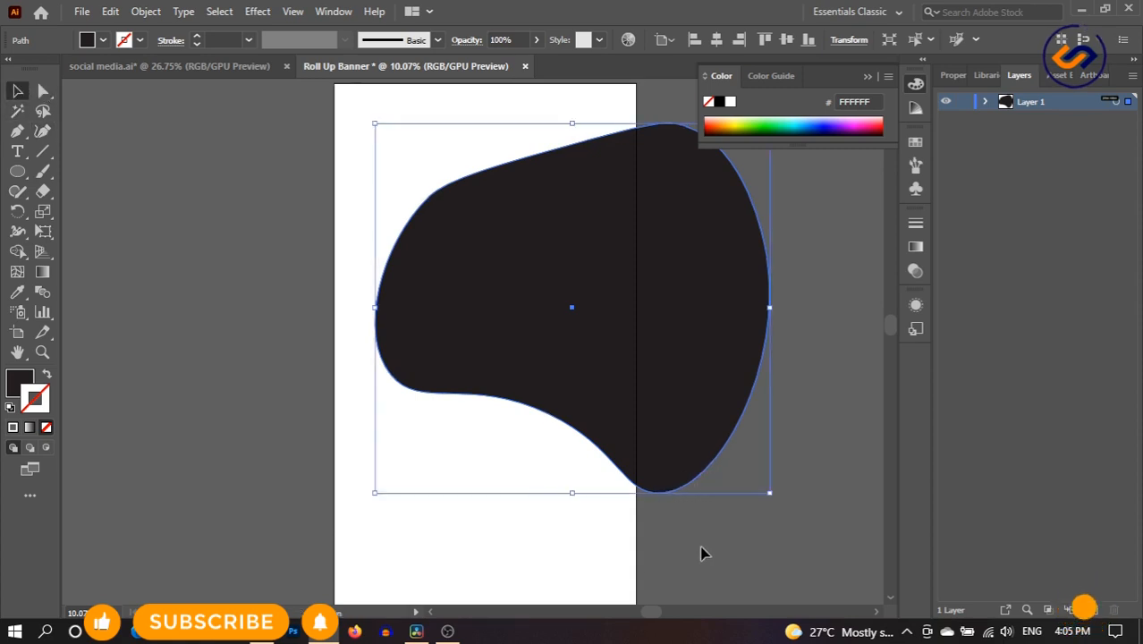
left_click(716, 471)
left_click(543, 258)
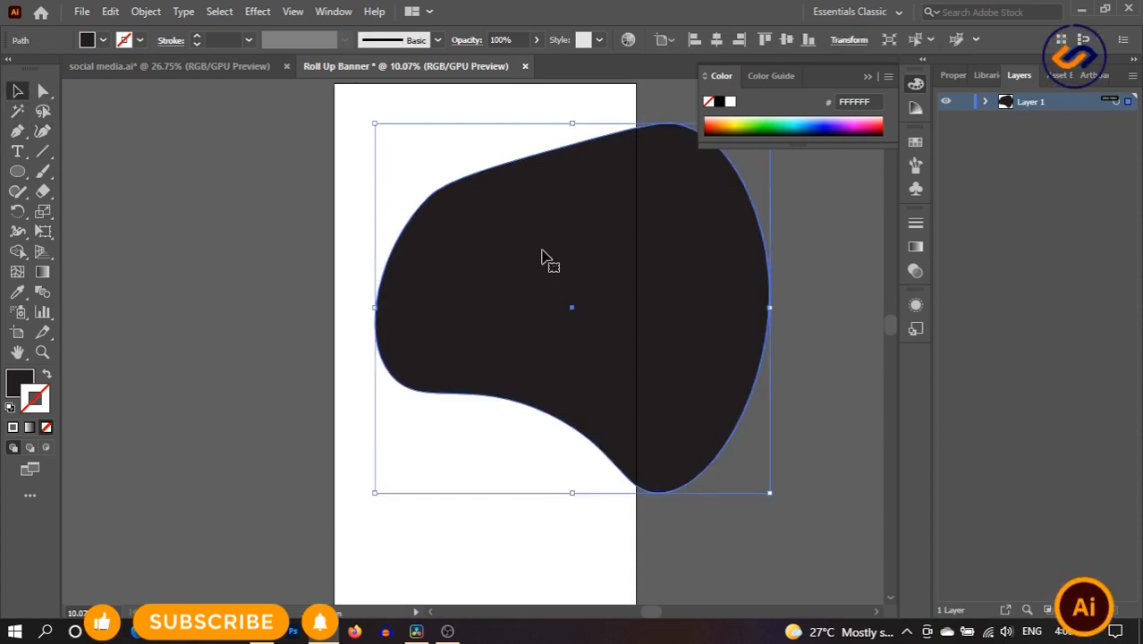
left_click(108, 11)
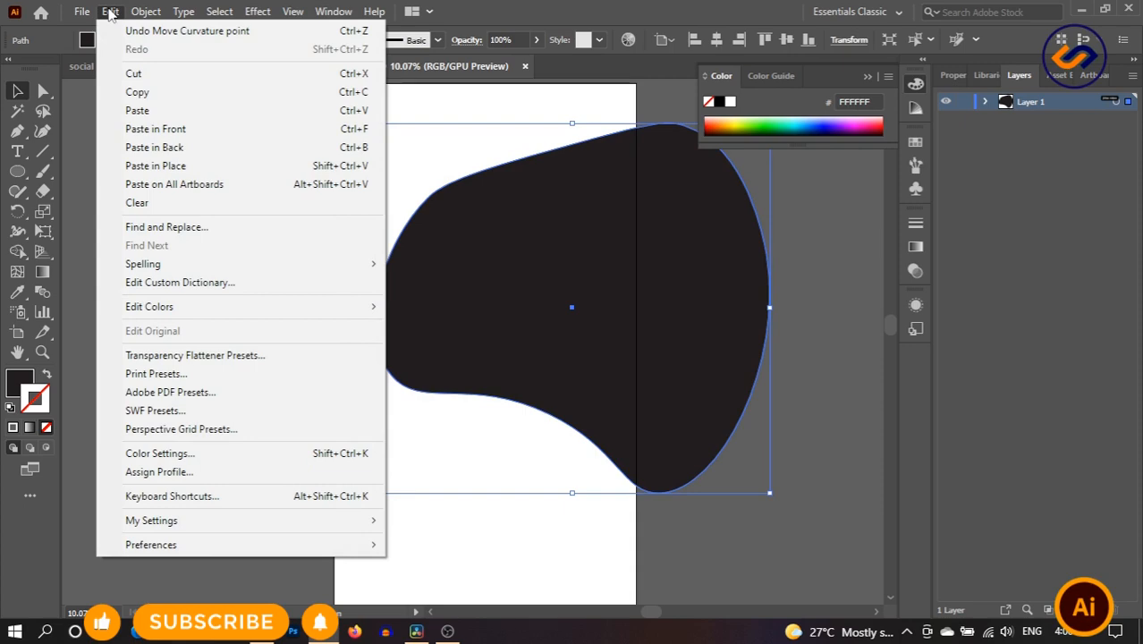
left_click(166, 93)
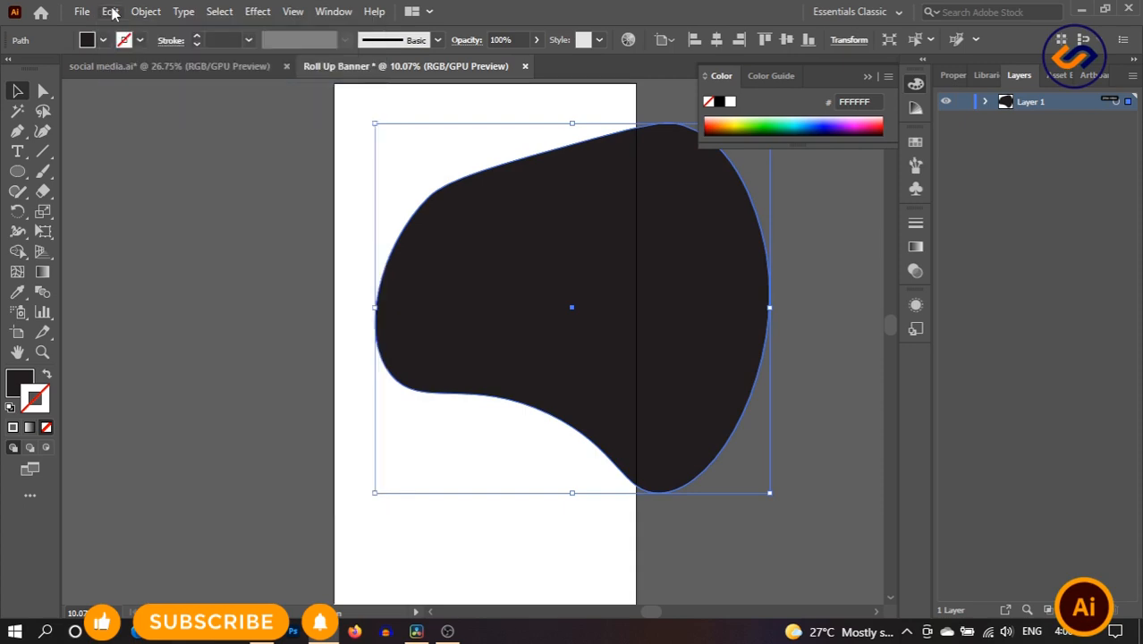
left_click(110, 12)
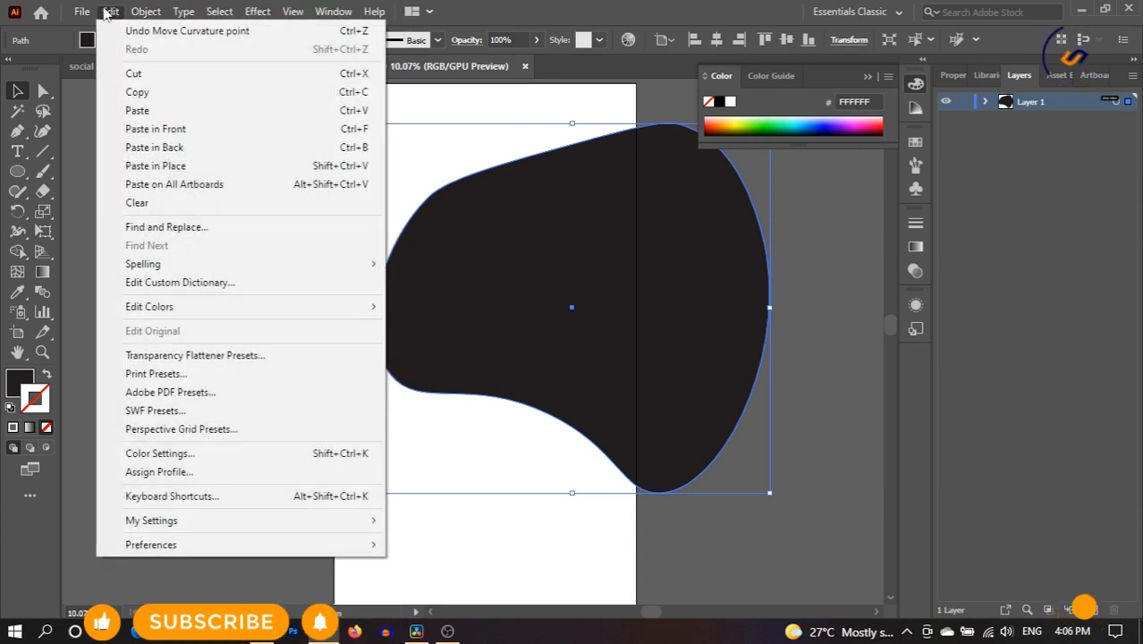
left_click(197, 131)
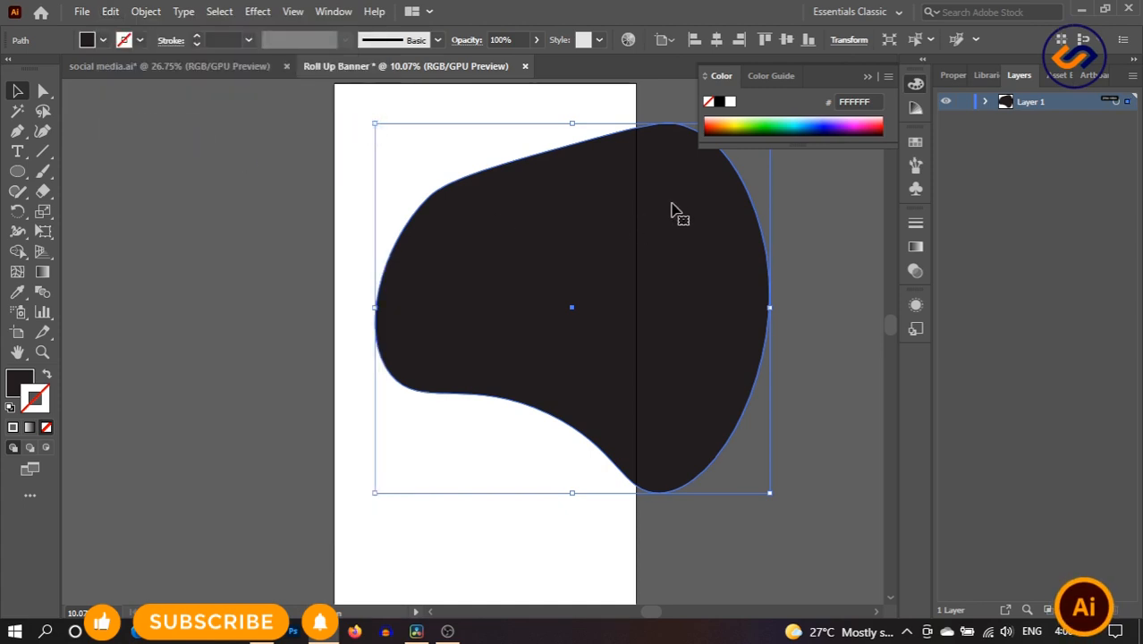
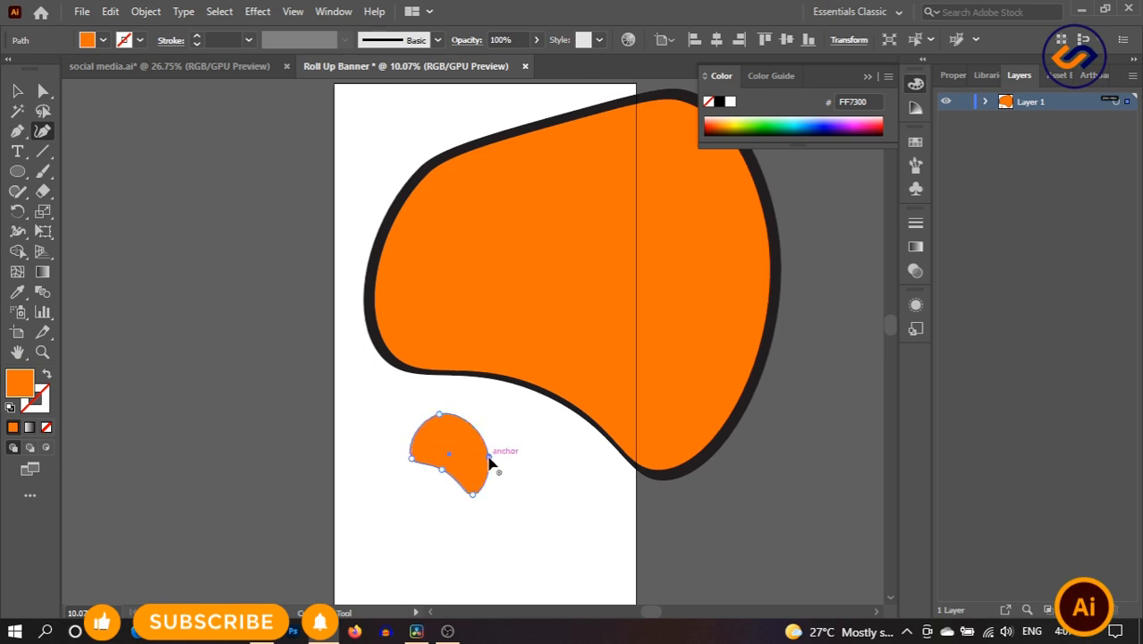
- Copy the small orange blob and paste the copy in front of it
key("v")
left_click(176, 197)
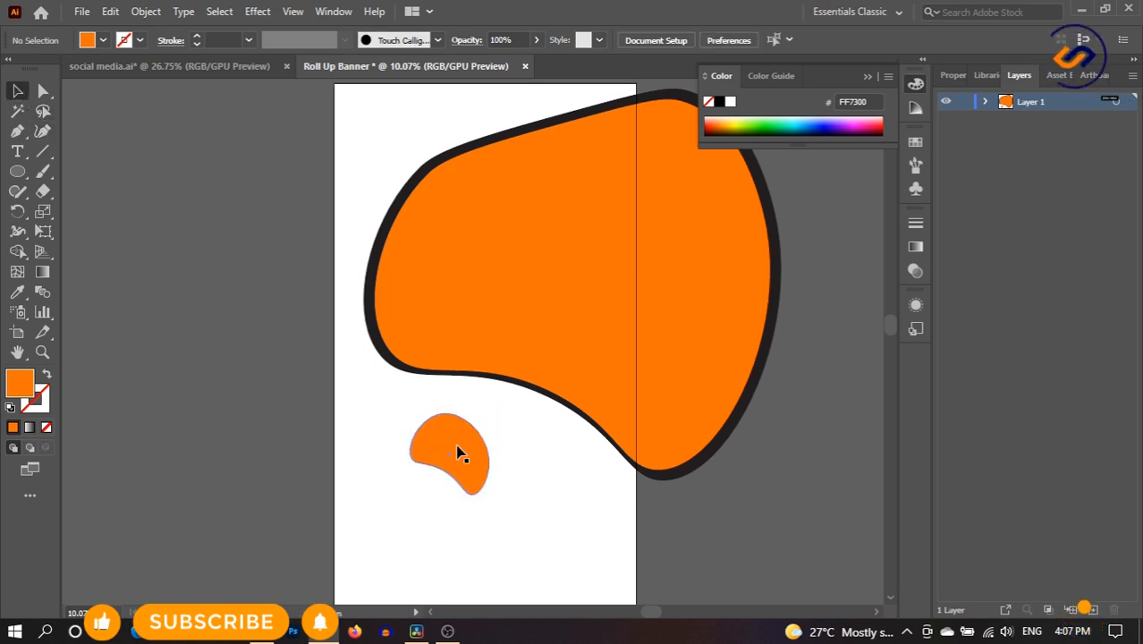
left_click(457, 451)
left_click(110, 11)
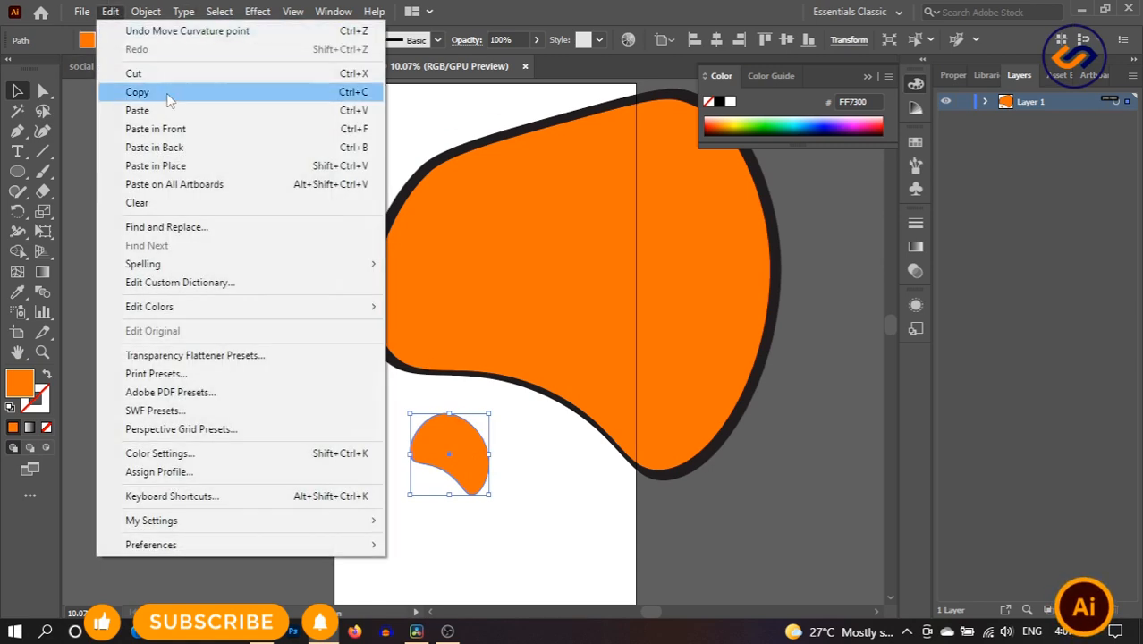
left_click(171, 93)
left_click(110, 11)
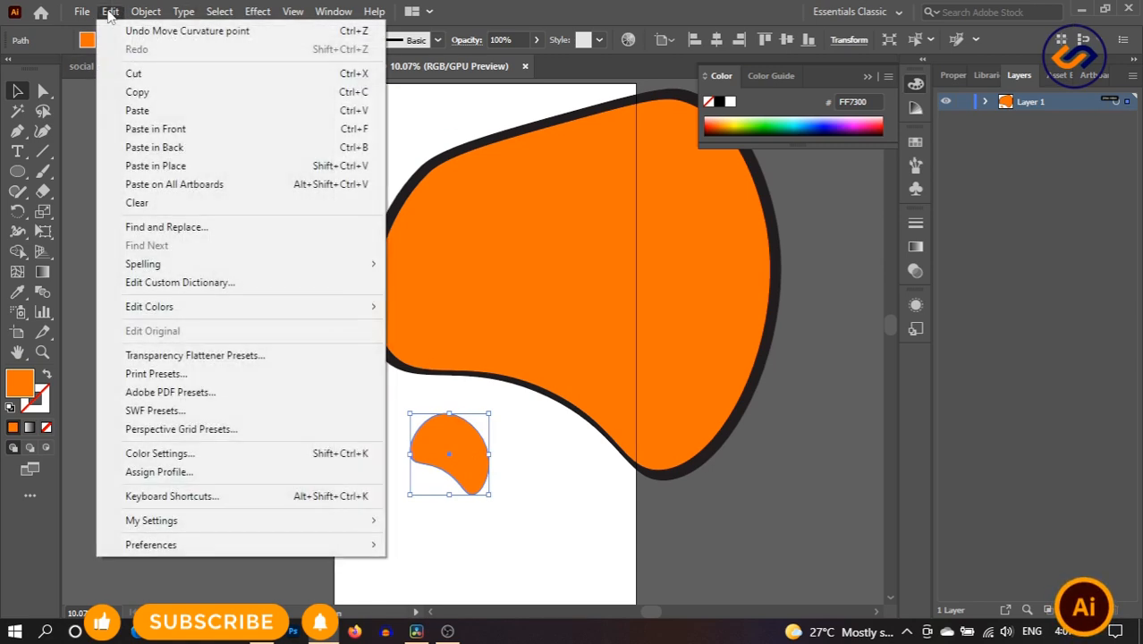
left_click(214, 129)
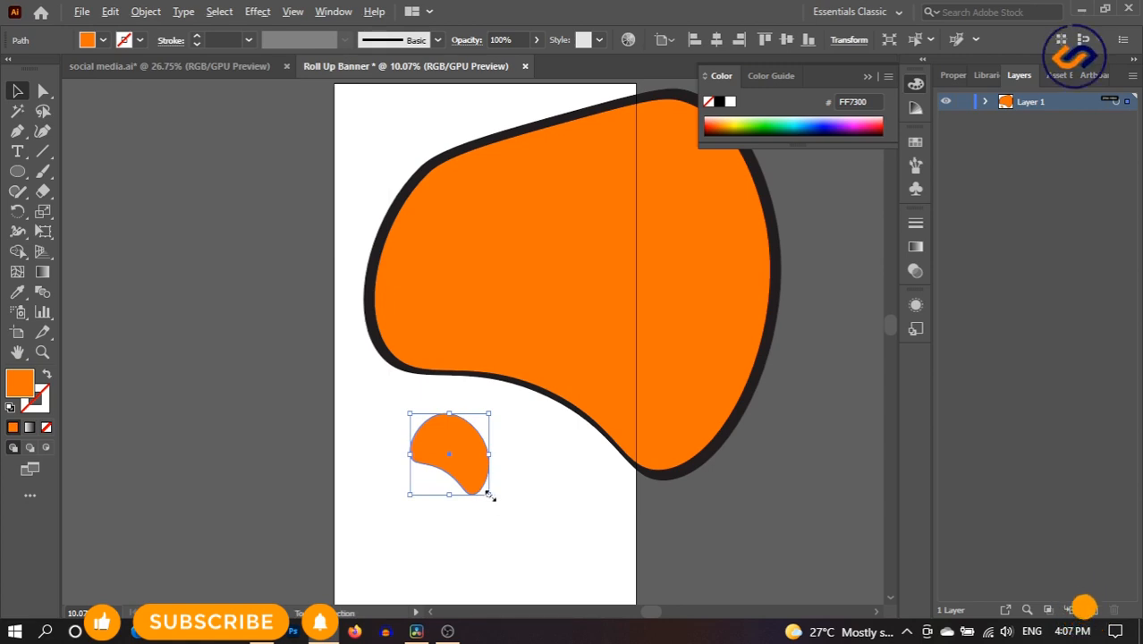
- Enlarge the pasted copy slightly and send it to the back, then reselect the front blob
left_click_drag(490, 497, 506, 501)
left_click(553, 475)
right_click(442, 454)
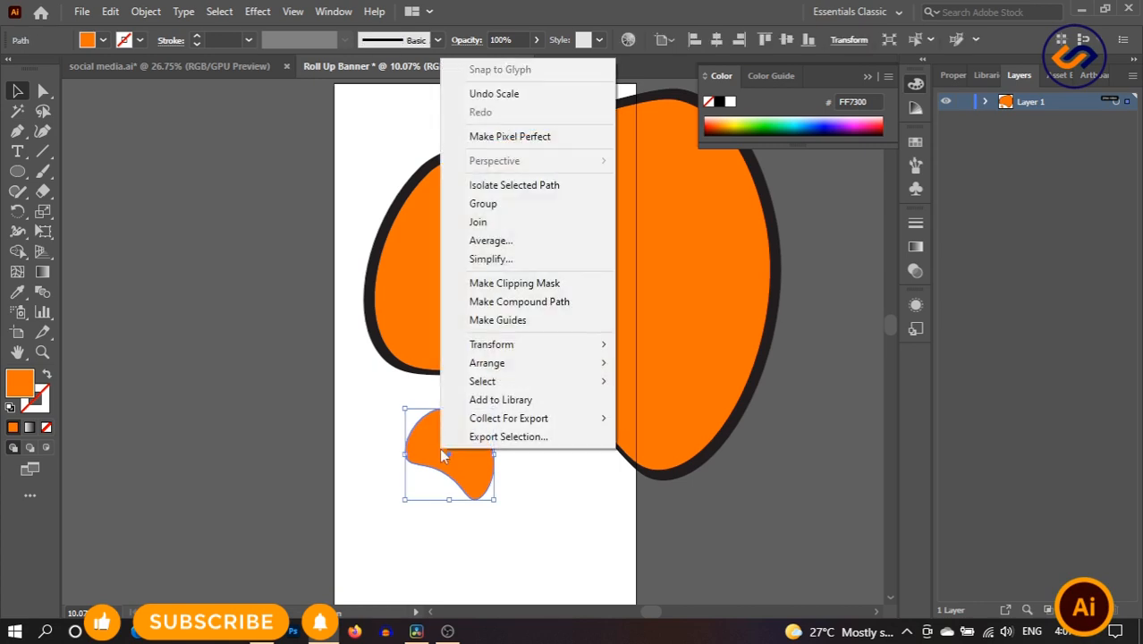
mouse_move(540, 366)
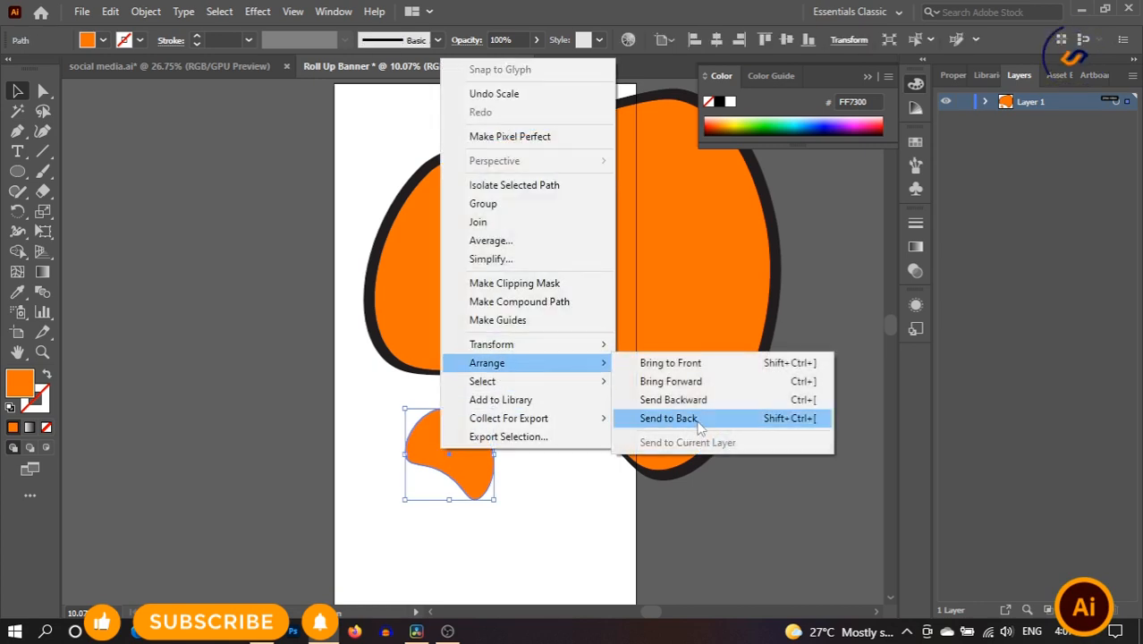
left_click(669, 418)
left_click(515, 485)
left_click(441, 456)
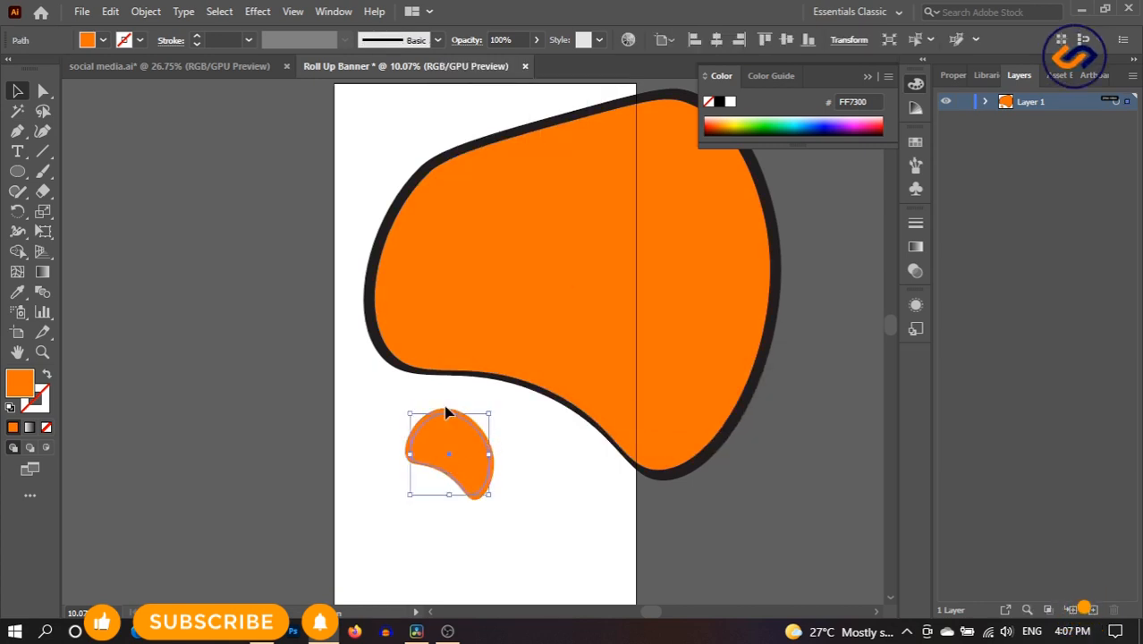
- Fill the small front blob with navy #06003F
double_click(21, 390)
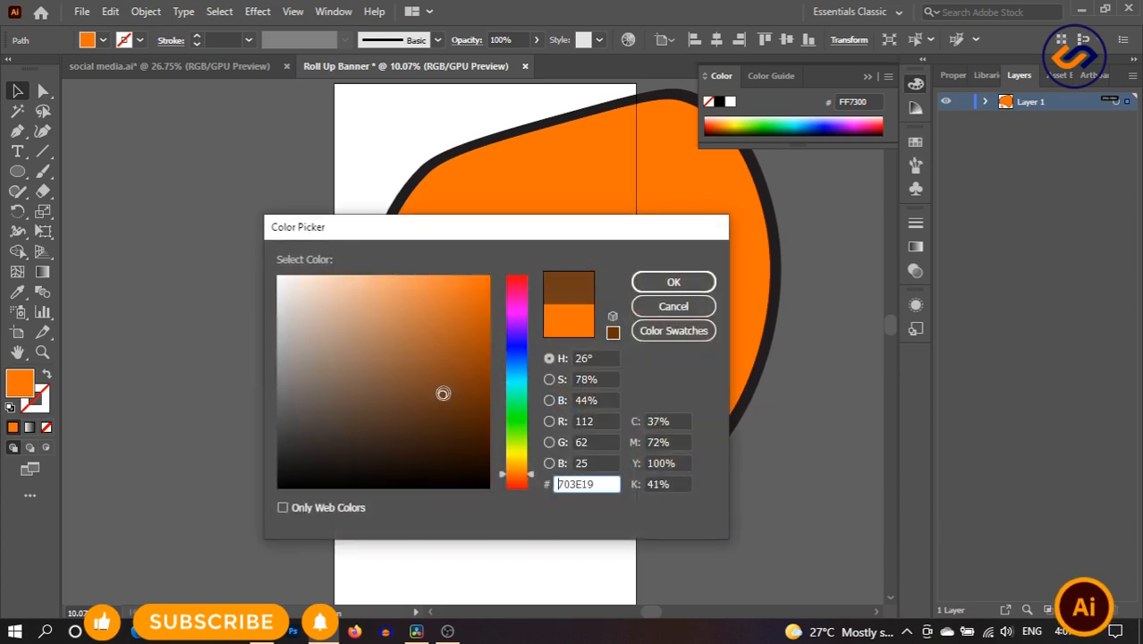
left_click(517, 347)
left_click(489, 435)
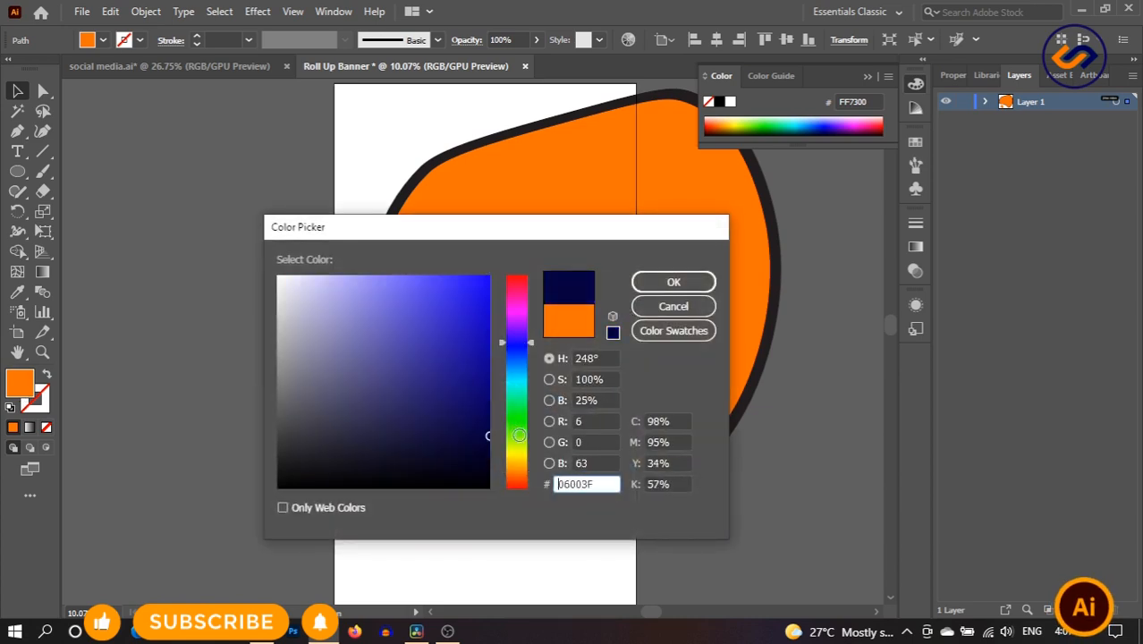
left_click(673, 281)
left_click(570, 517)
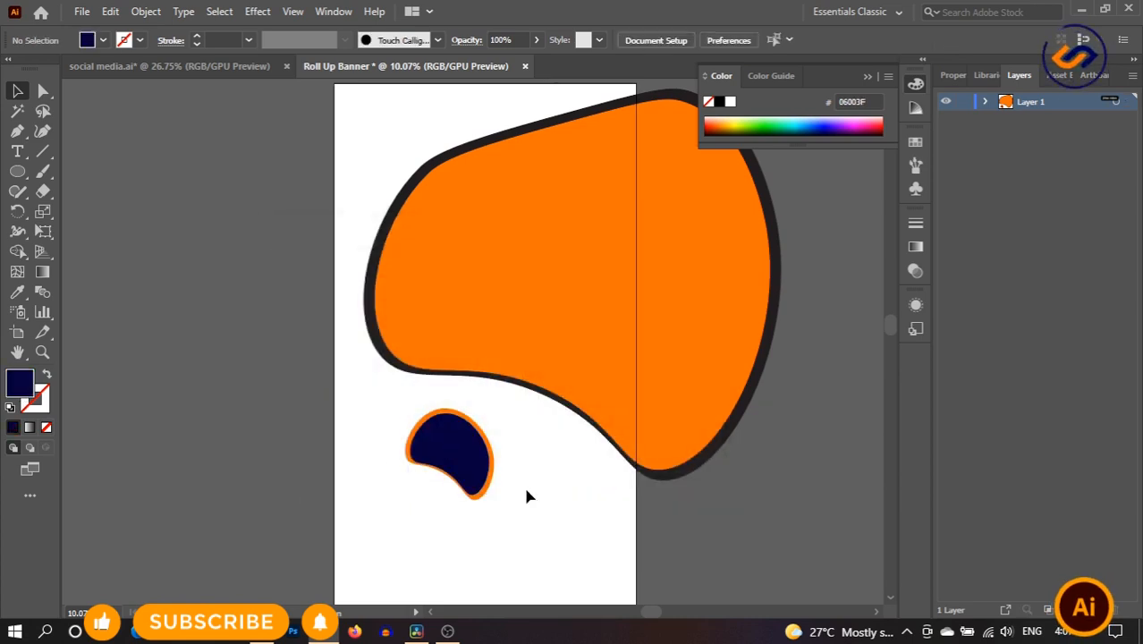
- Scale the navy blob and its orange copy up onto the big blob's lower-left edge
mouse_move(385, 429)
left_mouse_down()
mouse_move(506, 494)
mouse_move(553, 544)
mouse_move(542, 541)
left_mouse_up()
left_click_drag(506, 517, 490, 422)
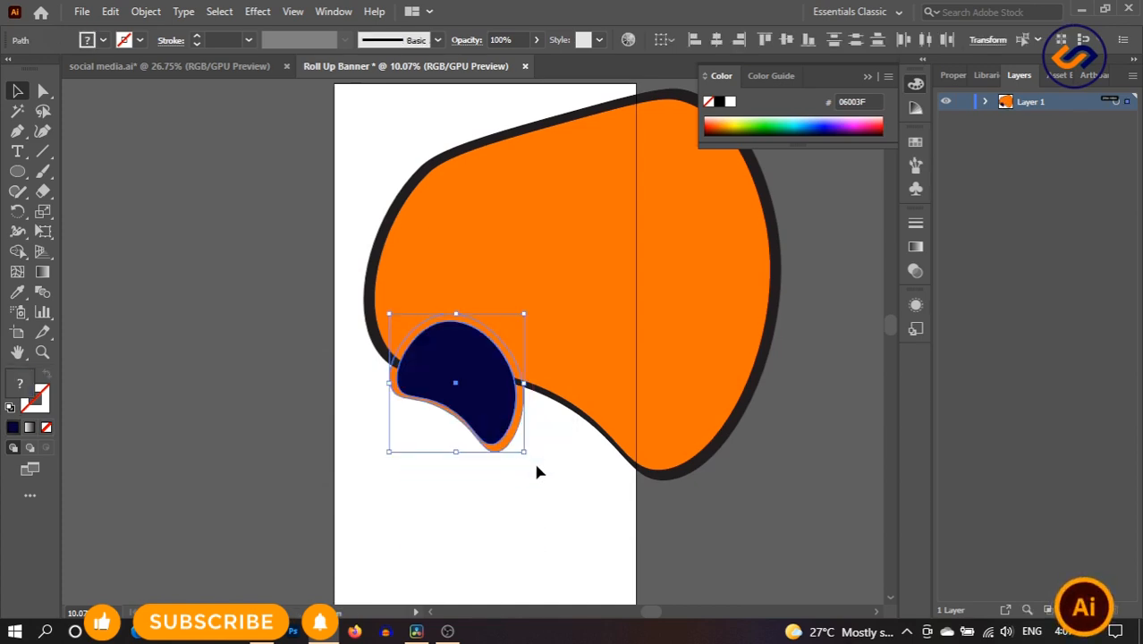
left_click_drag(529, 459, 537, 465)
left_click(551, 513)
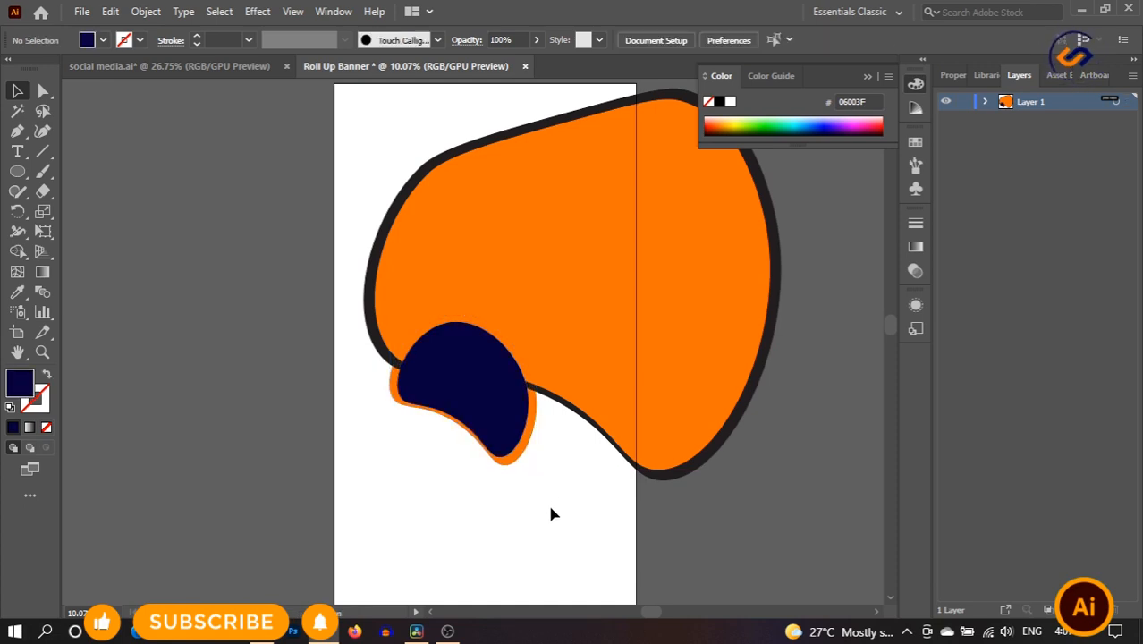
left_click(527, 404)
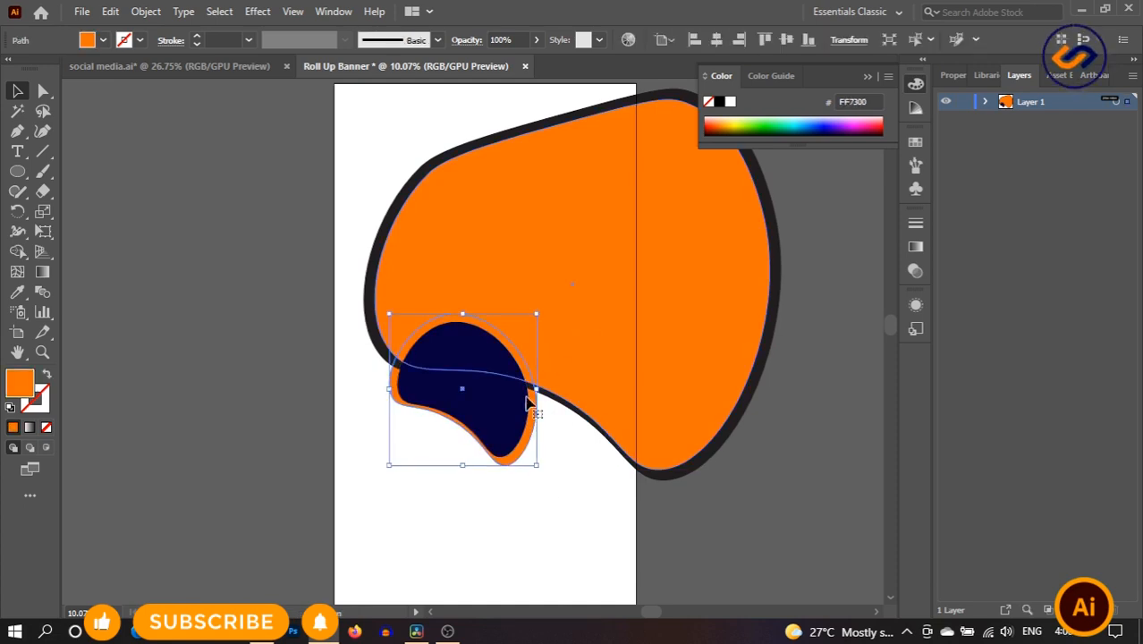
left_click(587, 487)
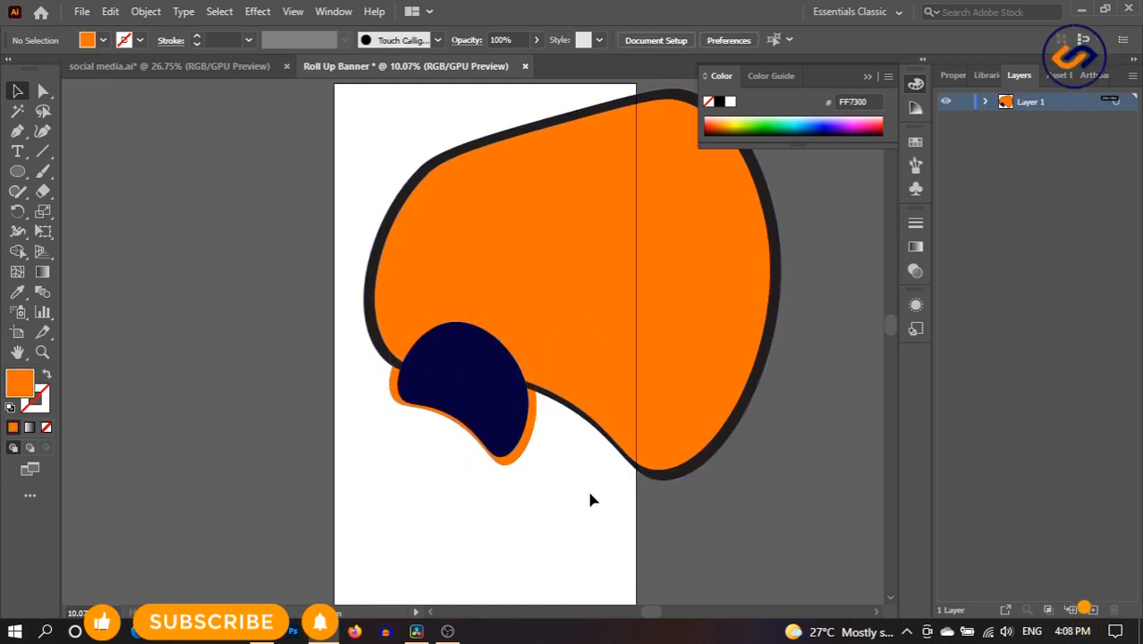
left_click(538, 427)
right_click(527, 421)
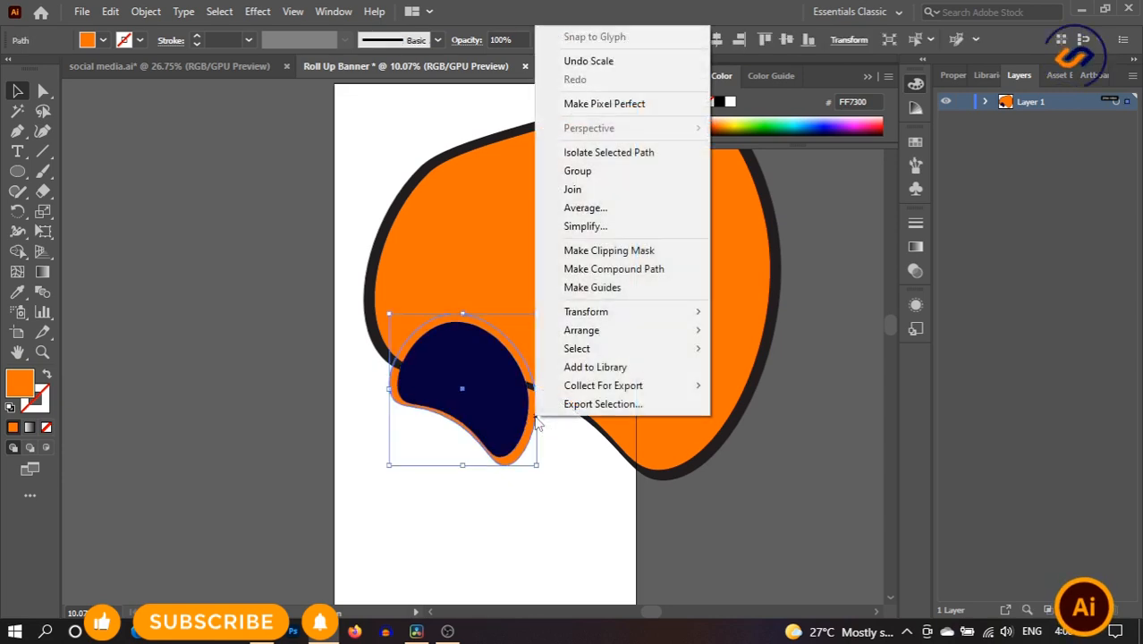
mouse_move(626, 331)
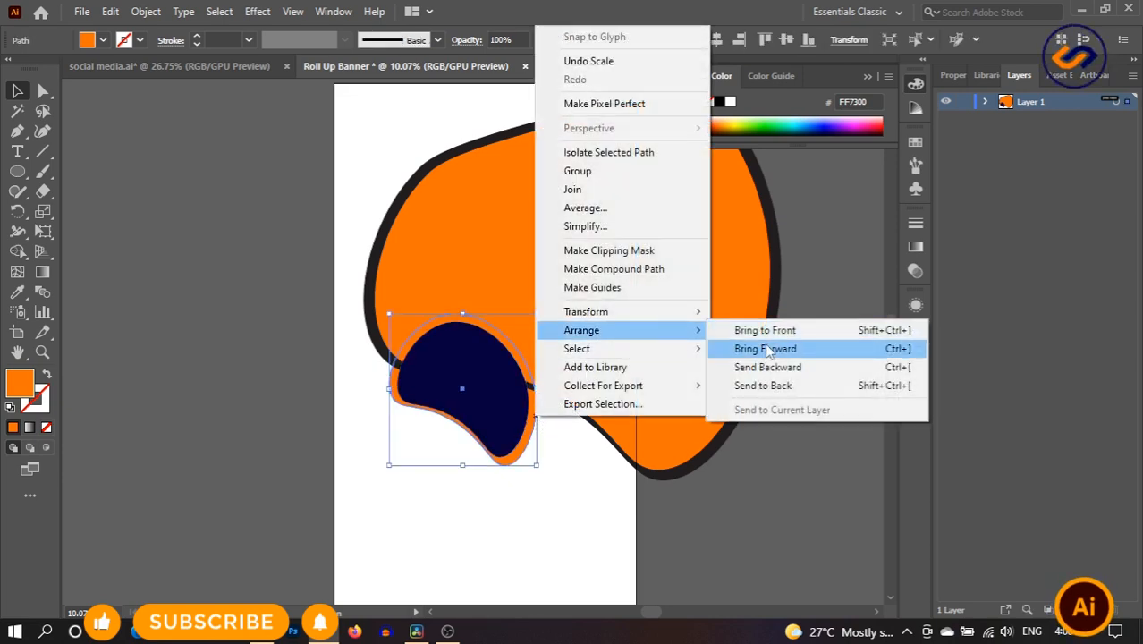
left_click(766, 349)
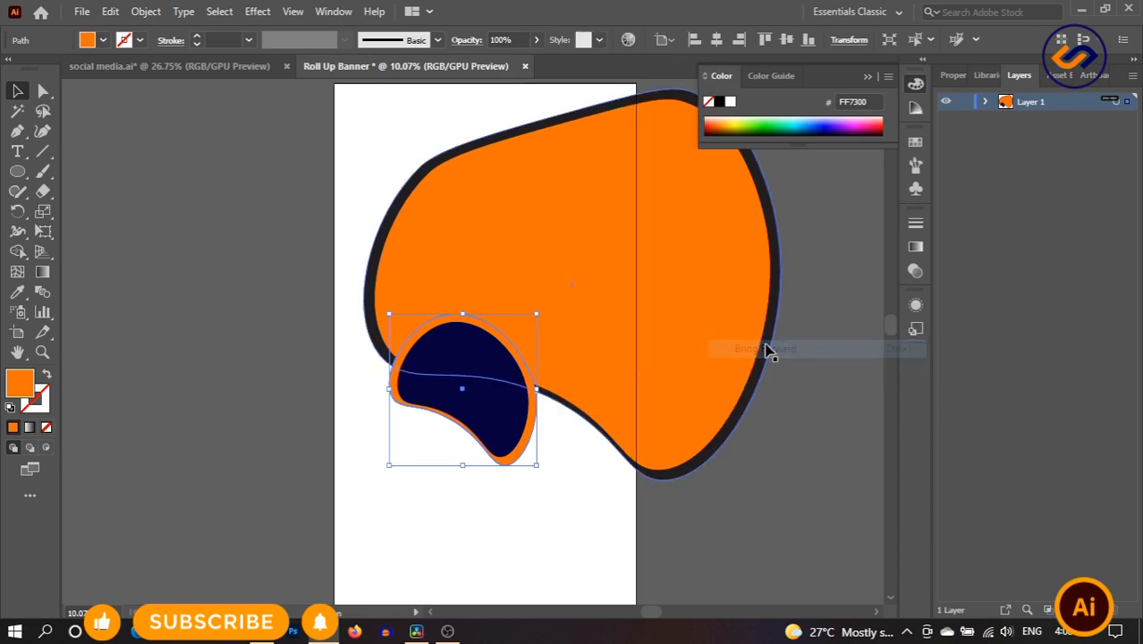
right_click(530, 438)
mouse_move(616, 348)
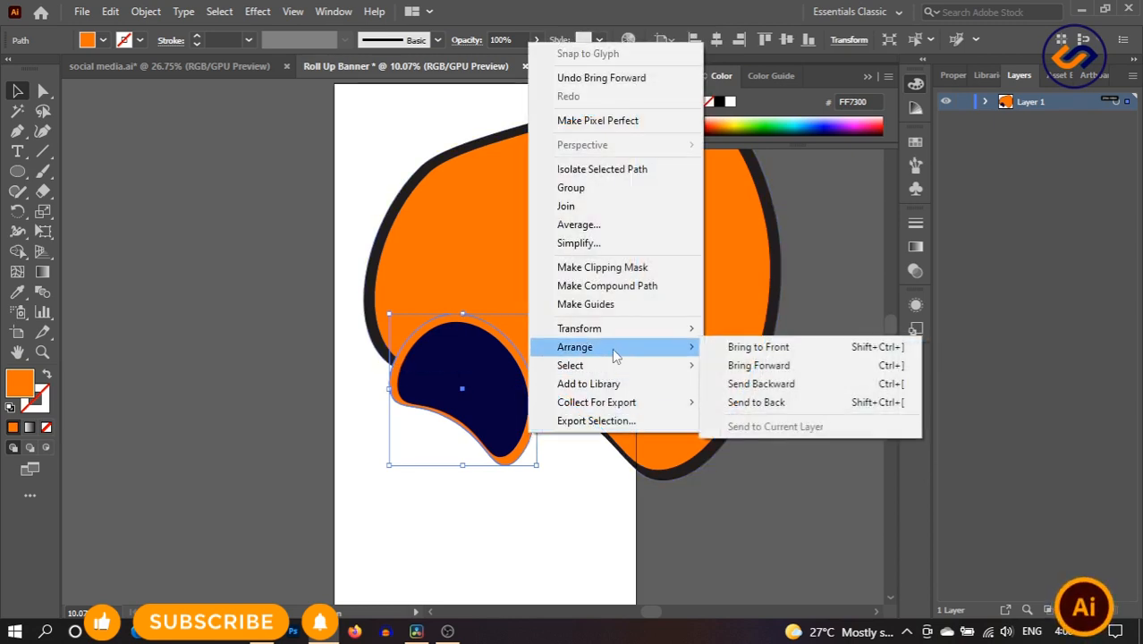
left_click(801, 372)
left_click(605, 493)
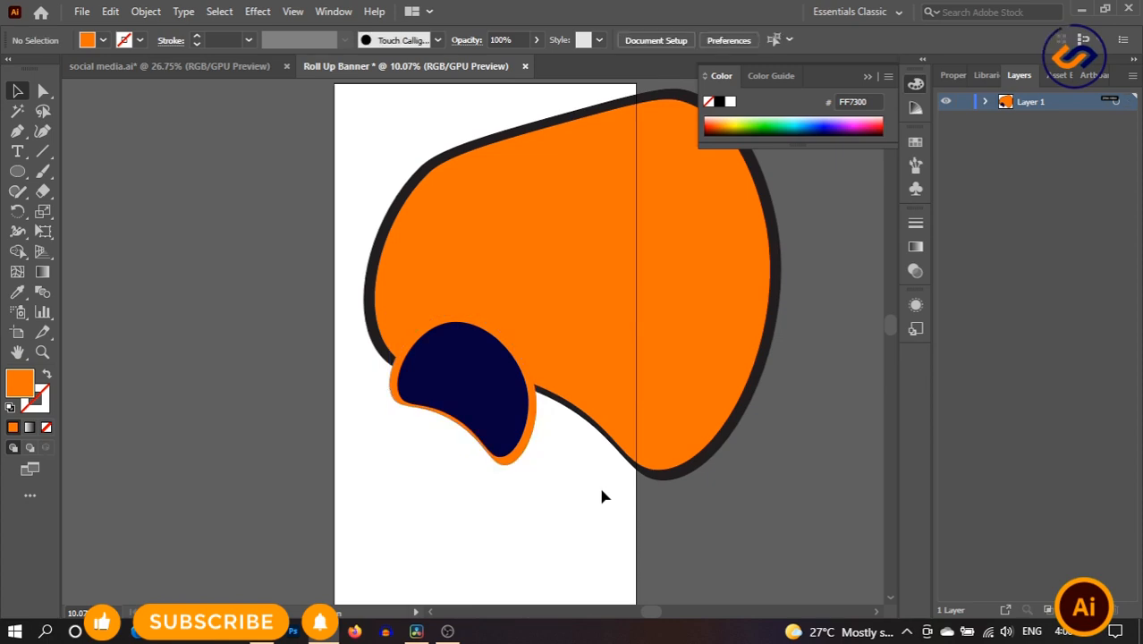
- Give the back rim shape the navy fill using the Eyedropper
left_click(533, 439)
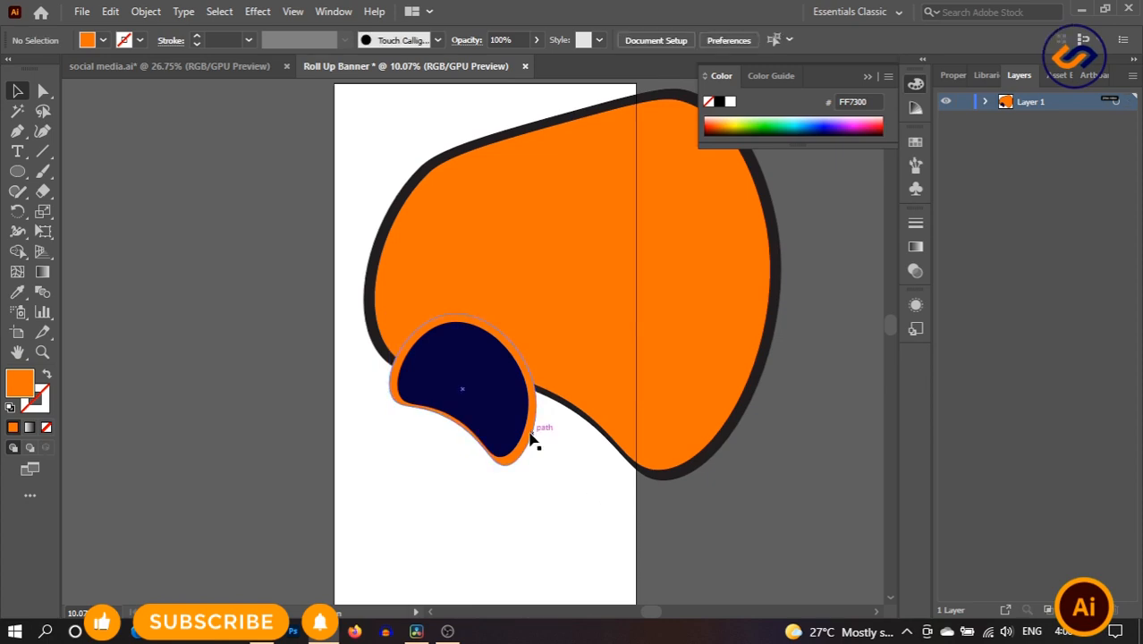
left_click(17, 291)
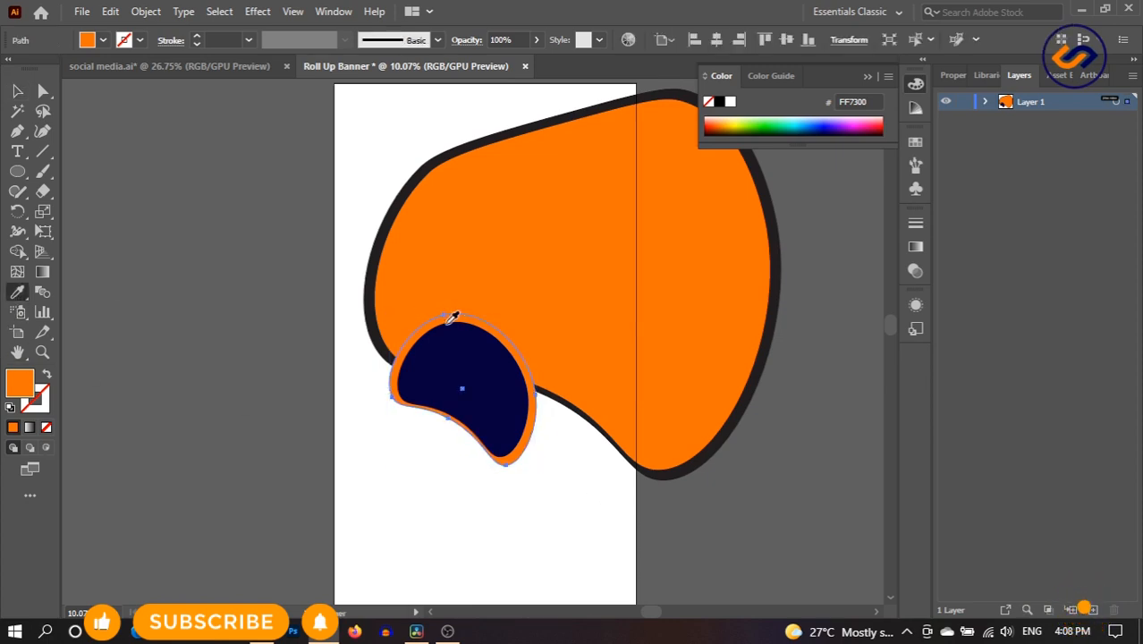
left_click(455, 335)
left_click(17, 91)
- Sample the big blob's orange onto the inner blob so it sits inside a navy rim
left_click(459, 382)
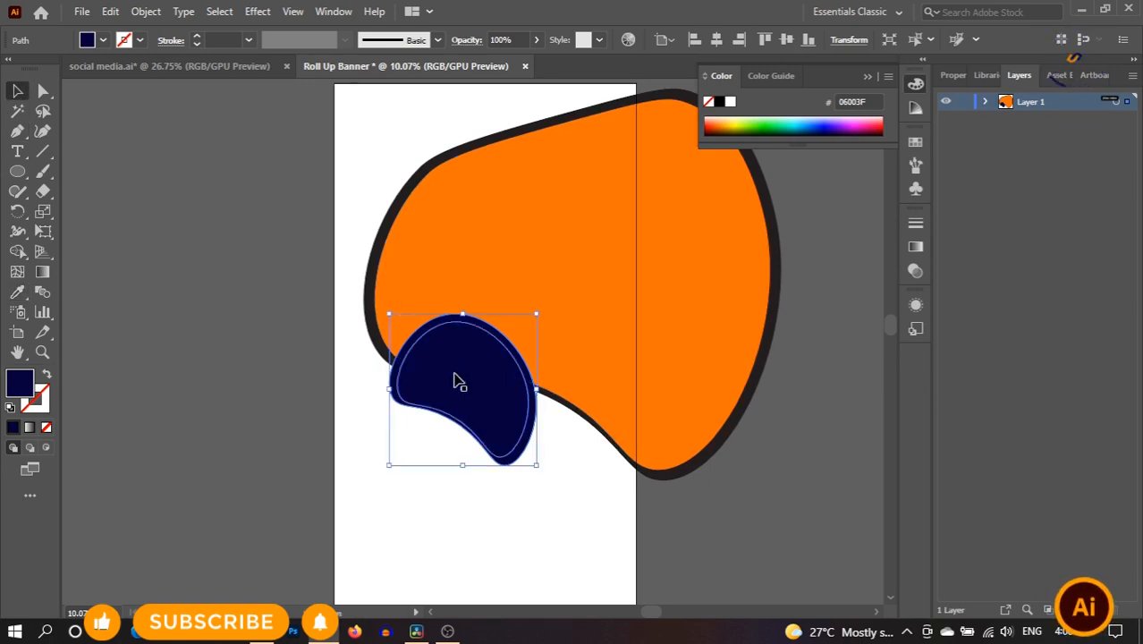
left_click(17, 291)
left_click(592, 179)
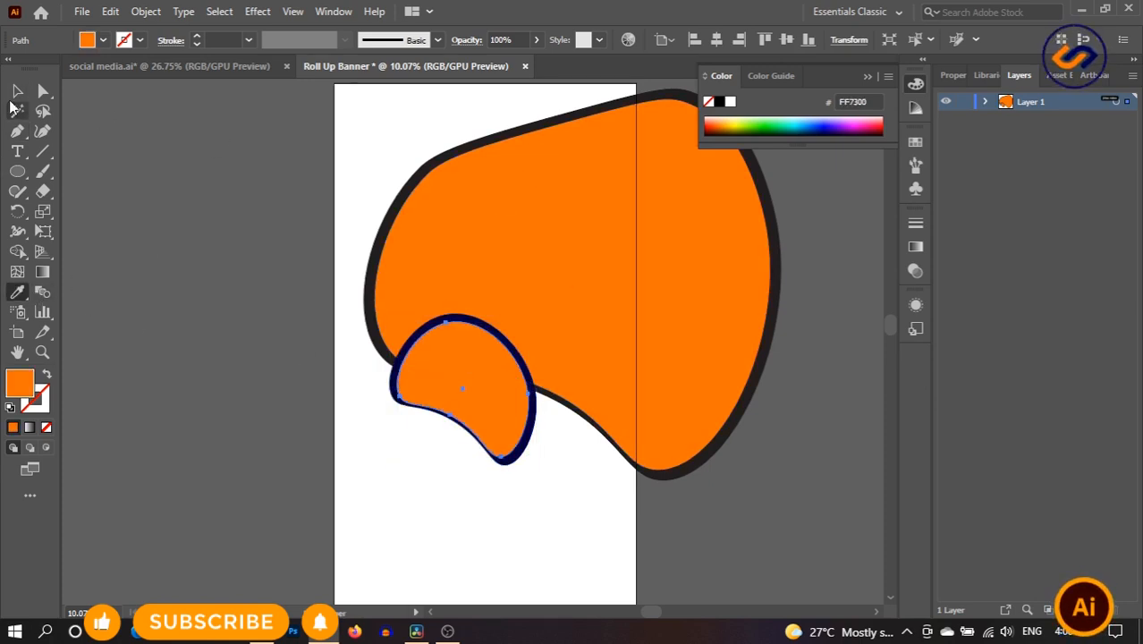
left_click(17, 90)
left_click(559, 502)
scroll(577, 487, "down", 4)
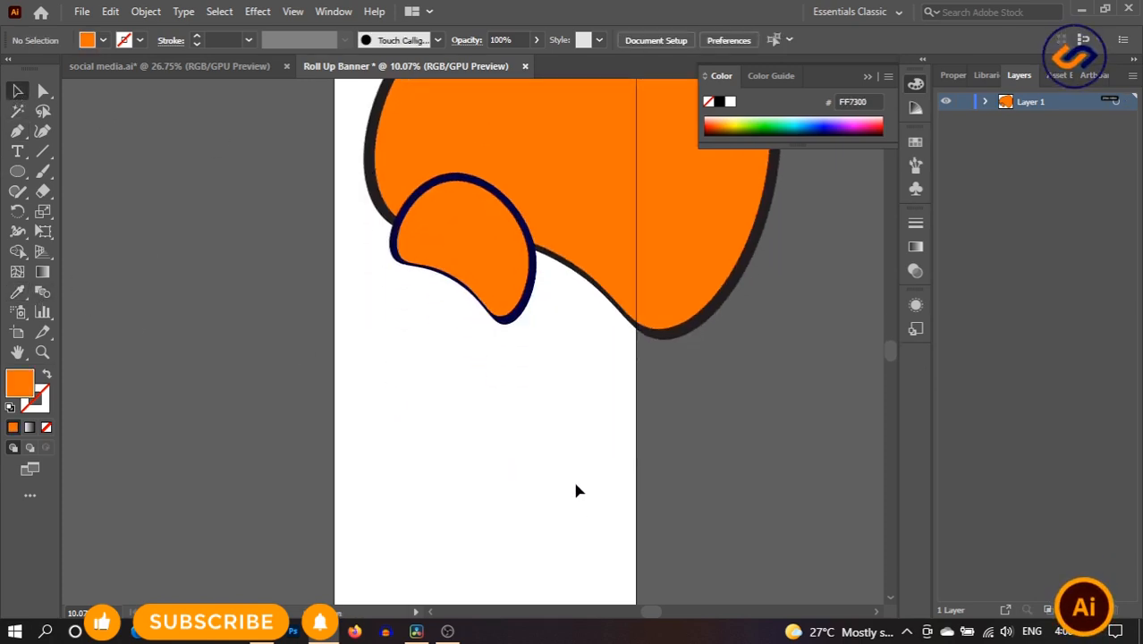
scroll(575, 490, "up", 3)
scroll(575, 490, "up", 2)
scroll(575, 490, "down", 5)
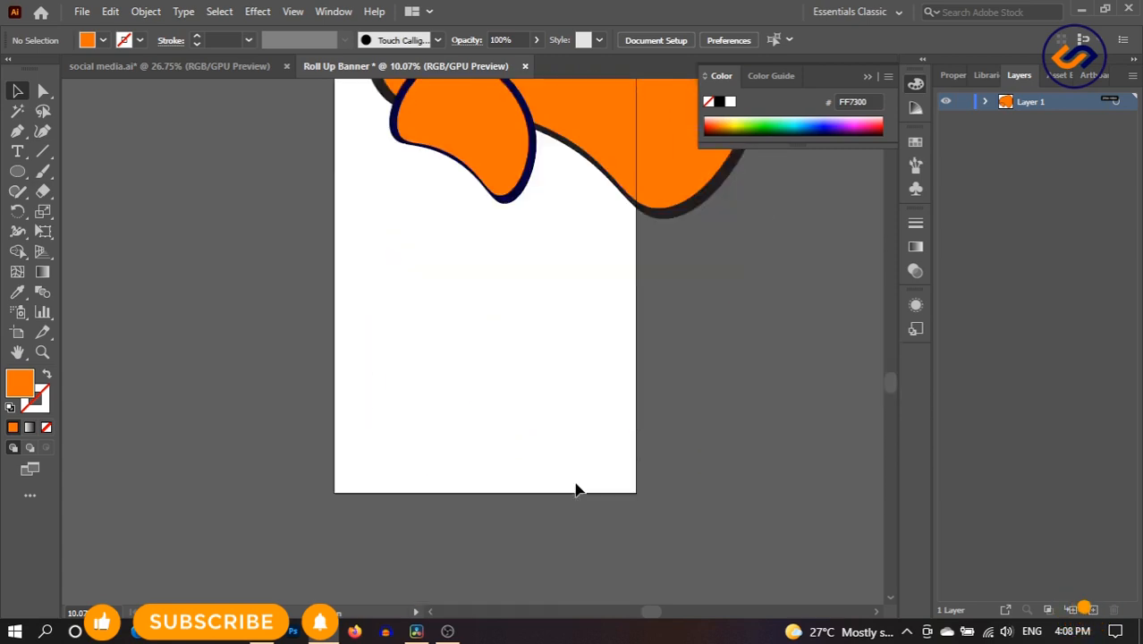
scroll(575, 490, "up", 1)
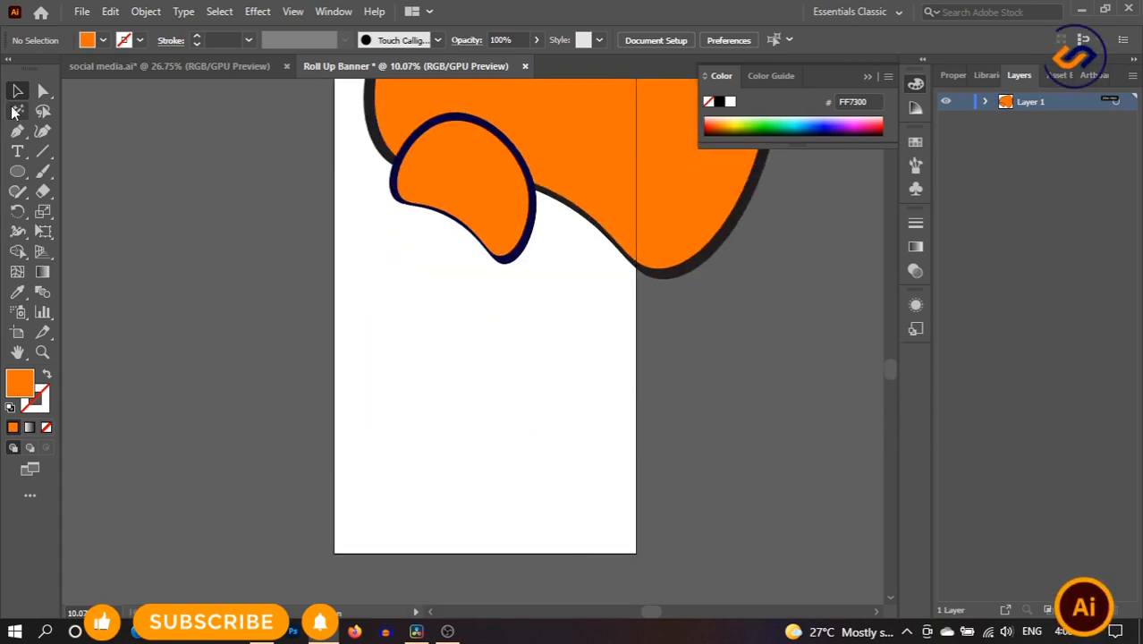
left_click(17, 152)
- Add a title text line below the blobs and scale it up large
left_click(398, 300)
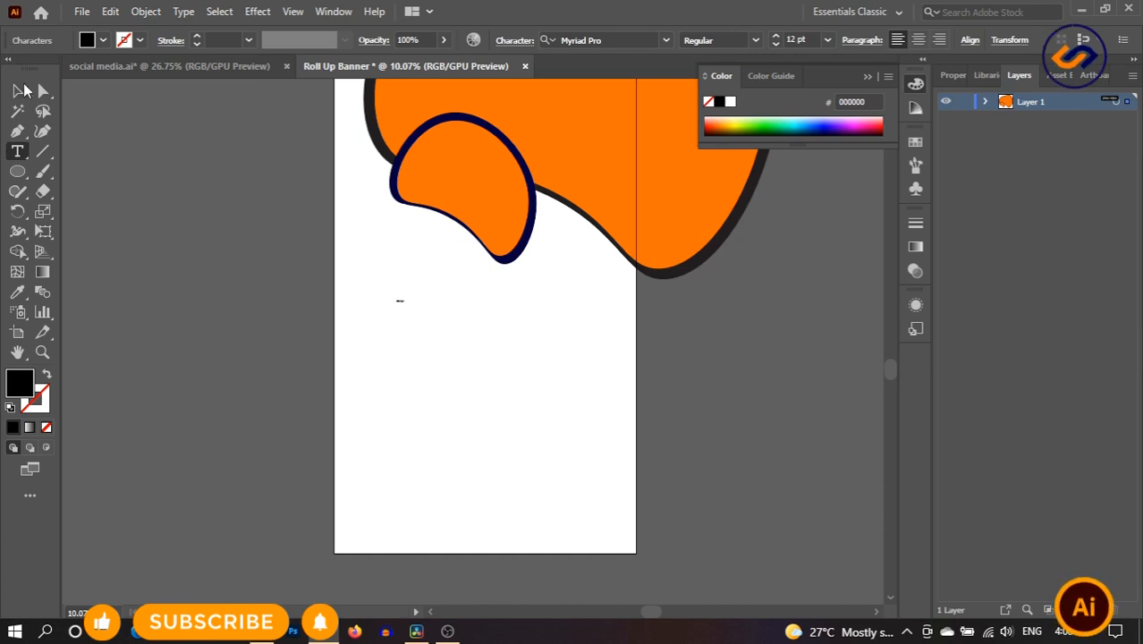
left_click(19, 90)
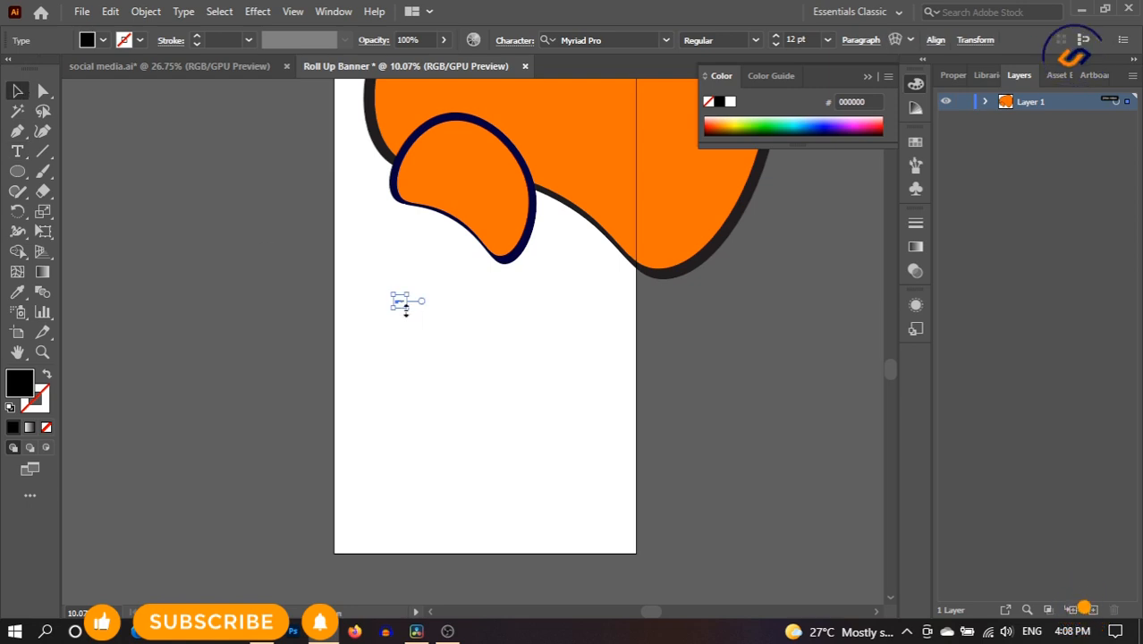
left_click_drag(410, 306, 584, 373)
left_click(556, 372)
left_click(416, 305)
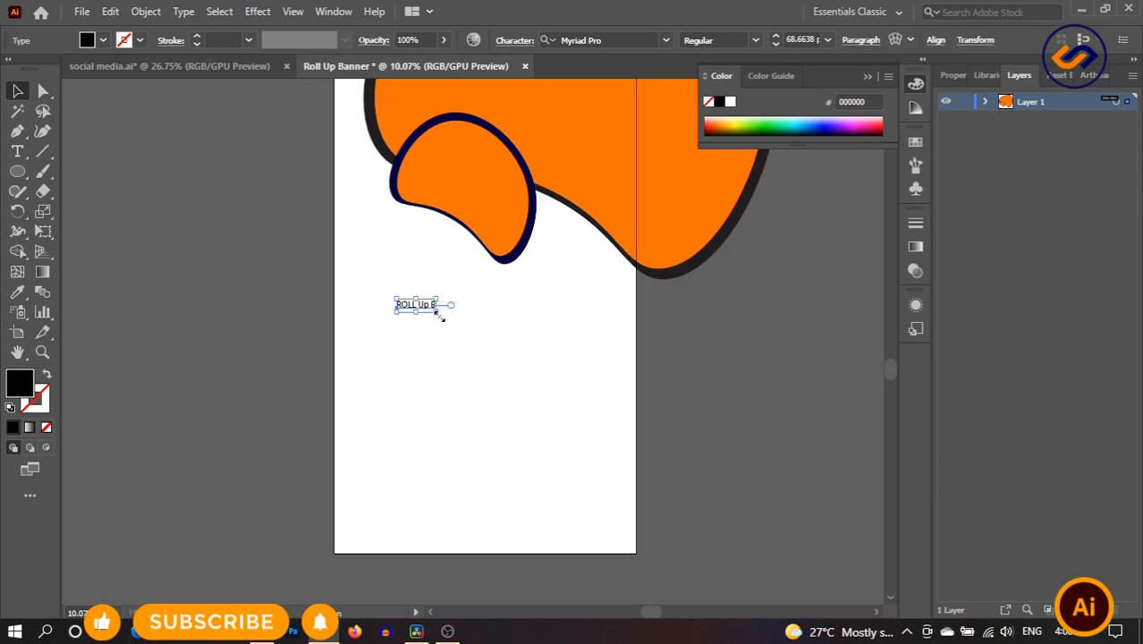
left_click_drag(438, 313, 551, 393)
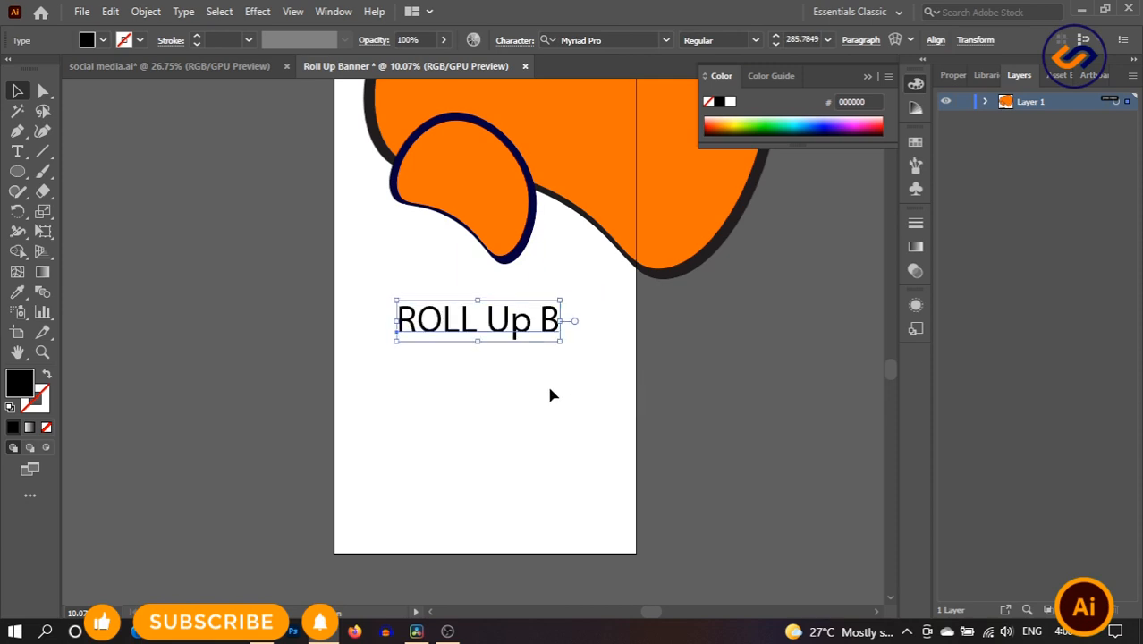
- Retype the title as 'Roll Up', replacing the capital OLL and deleting the trailing B
double_click(456, 324)
left_click_drag(417, 320, 479, 320)
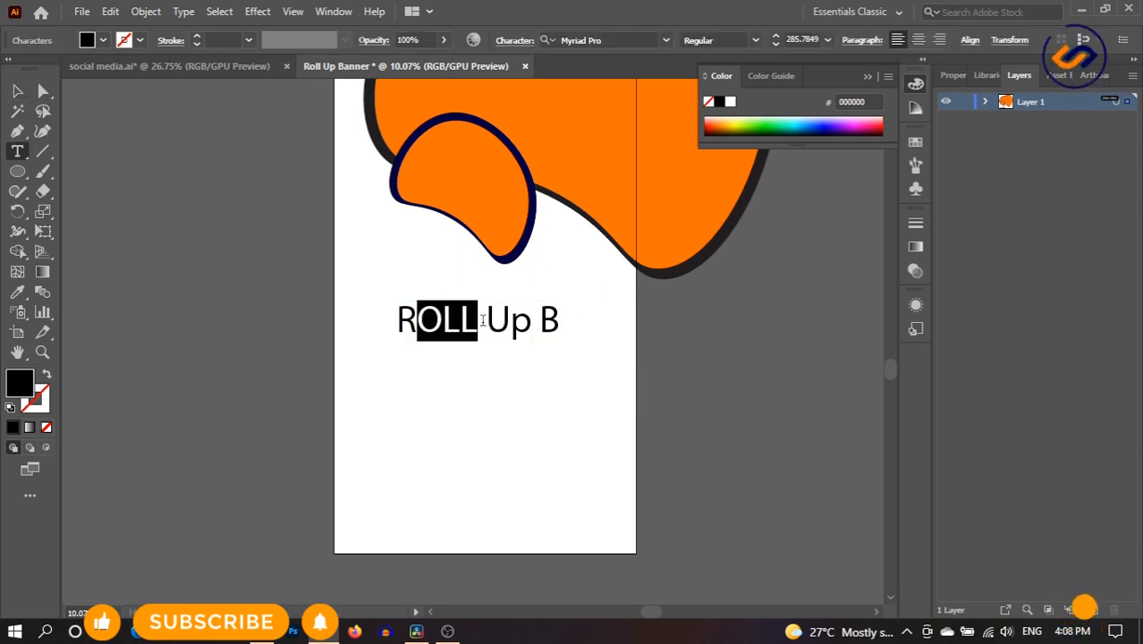
key("BackSpace")
type("u")
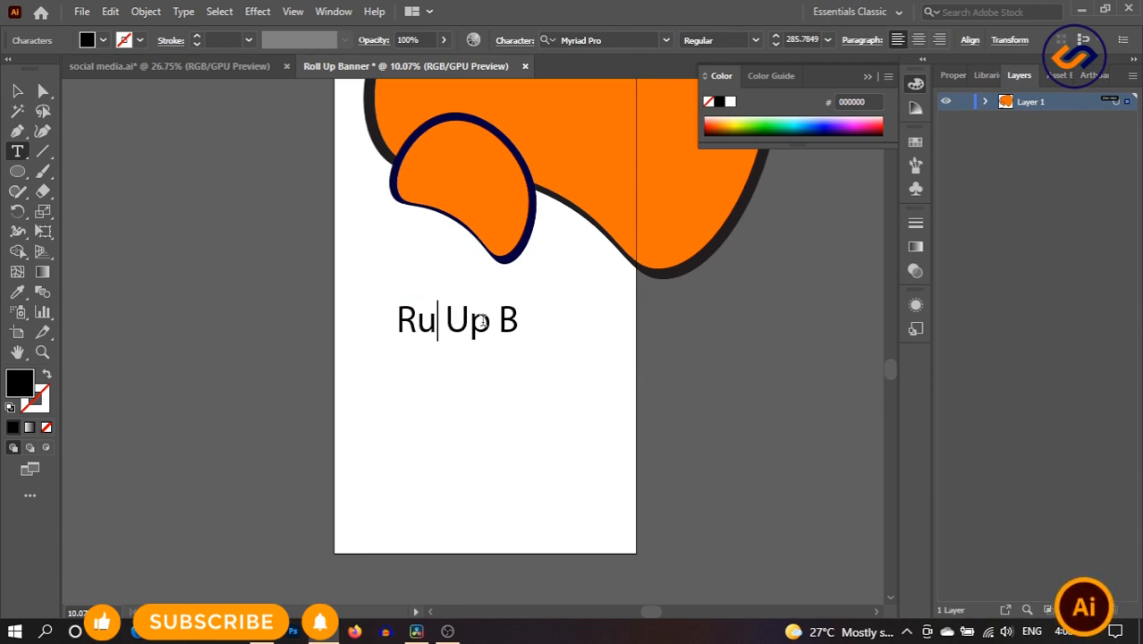
key("BackSpace")
type("oll")
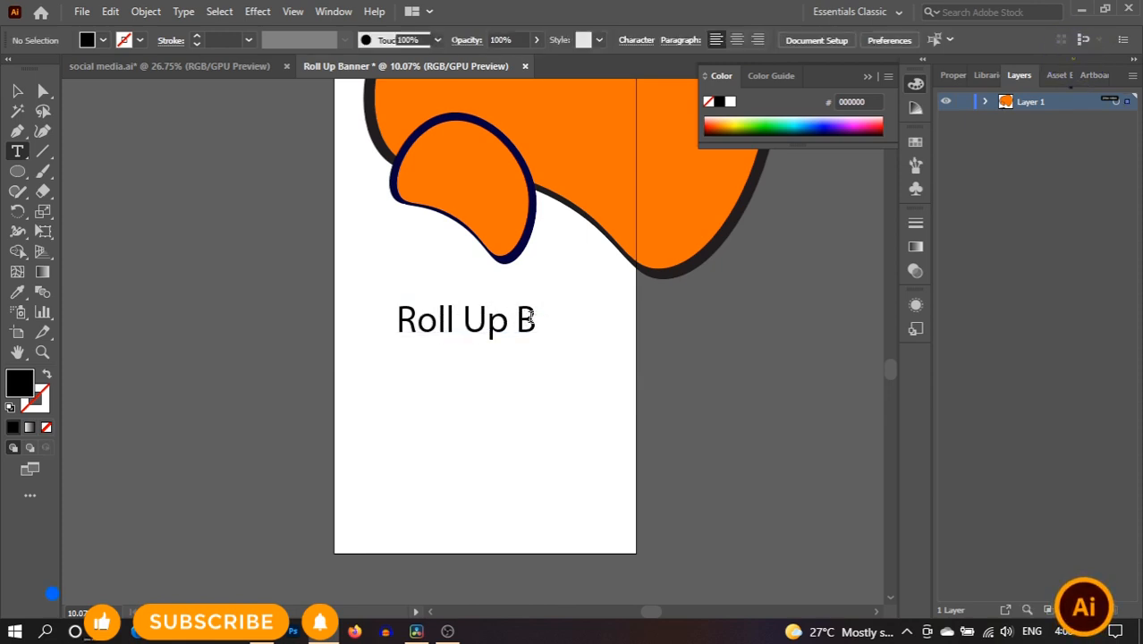
left_click_drag(515, 320, 600, 322)
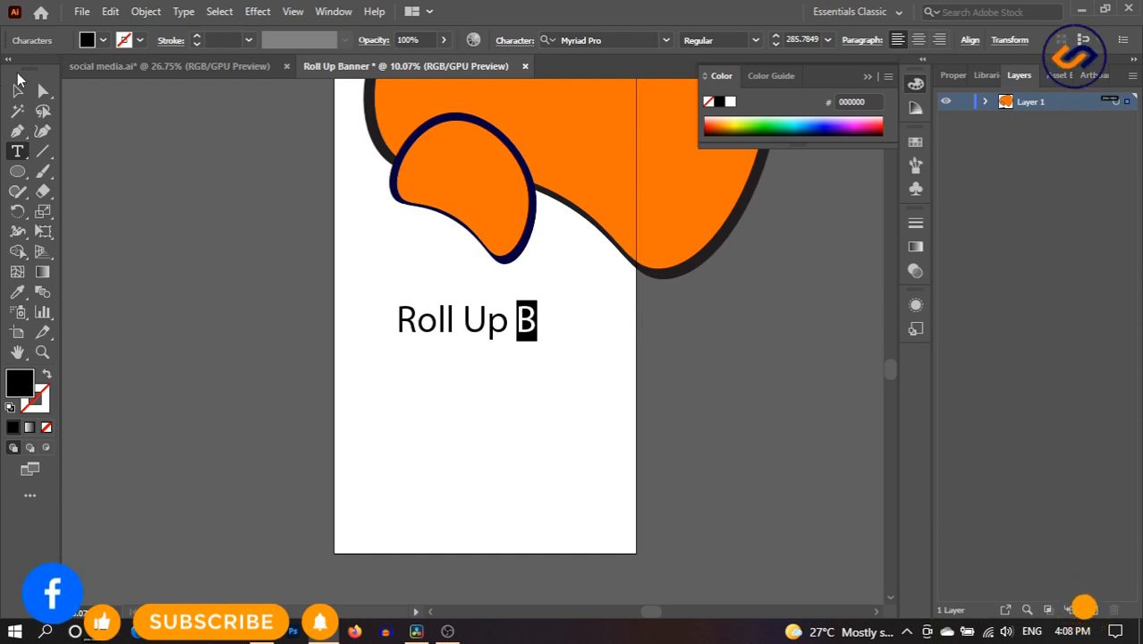
key("BackSpace")
key("BackSpace")
left_click(18, 92)
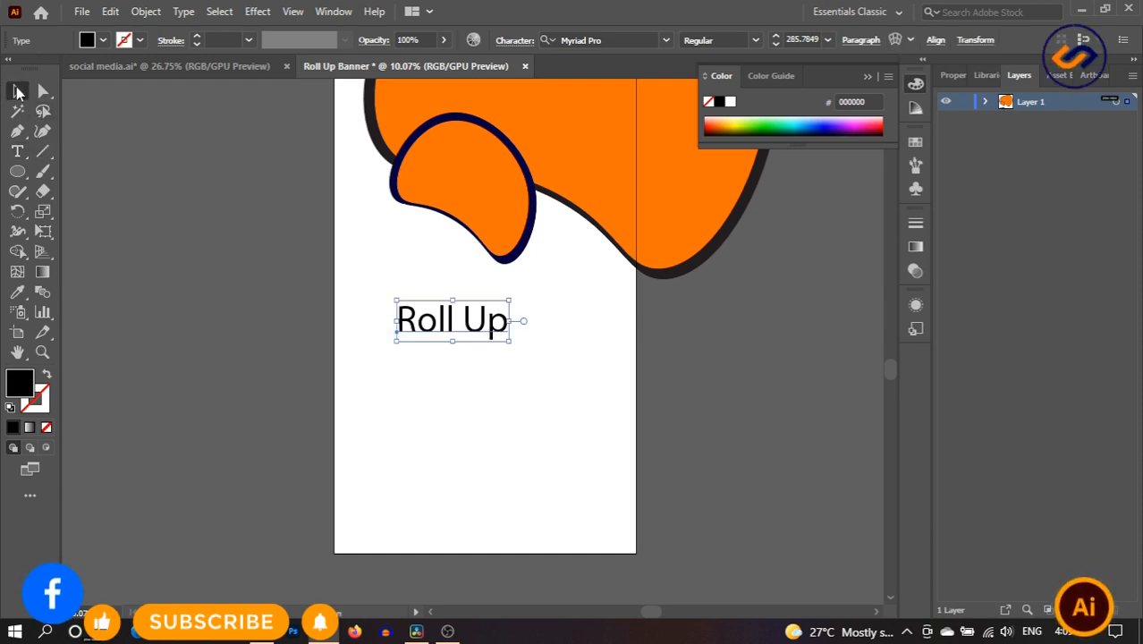
- Set the whole Roll Up title in Gotham-Black and shift it up and left
double_click(457, 327)
key("ctrl+a")
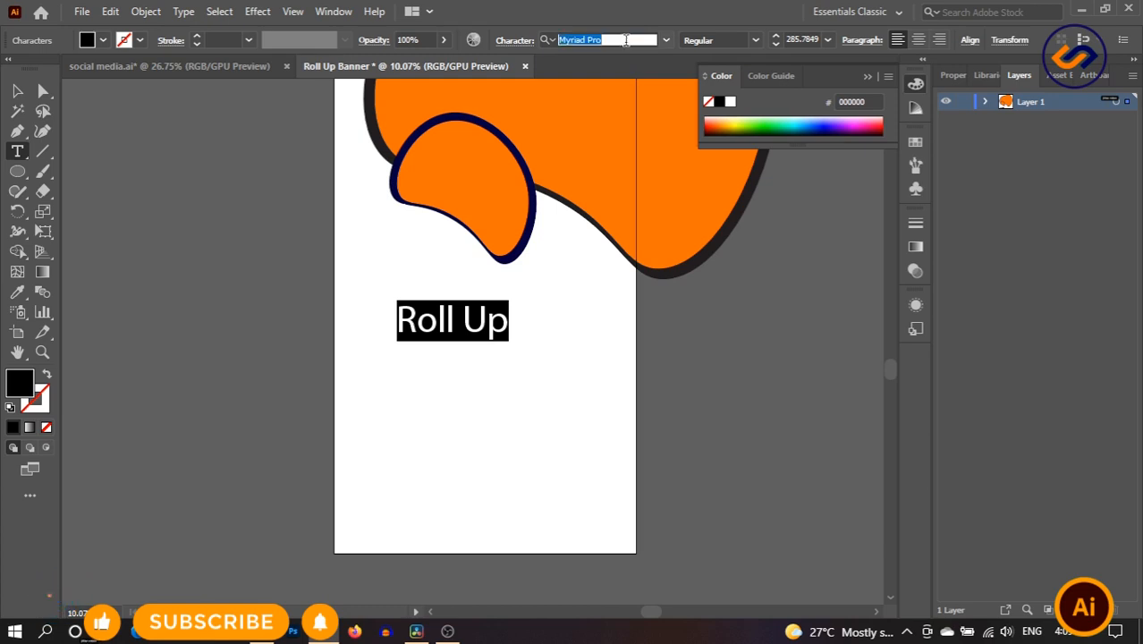
type("gotham")
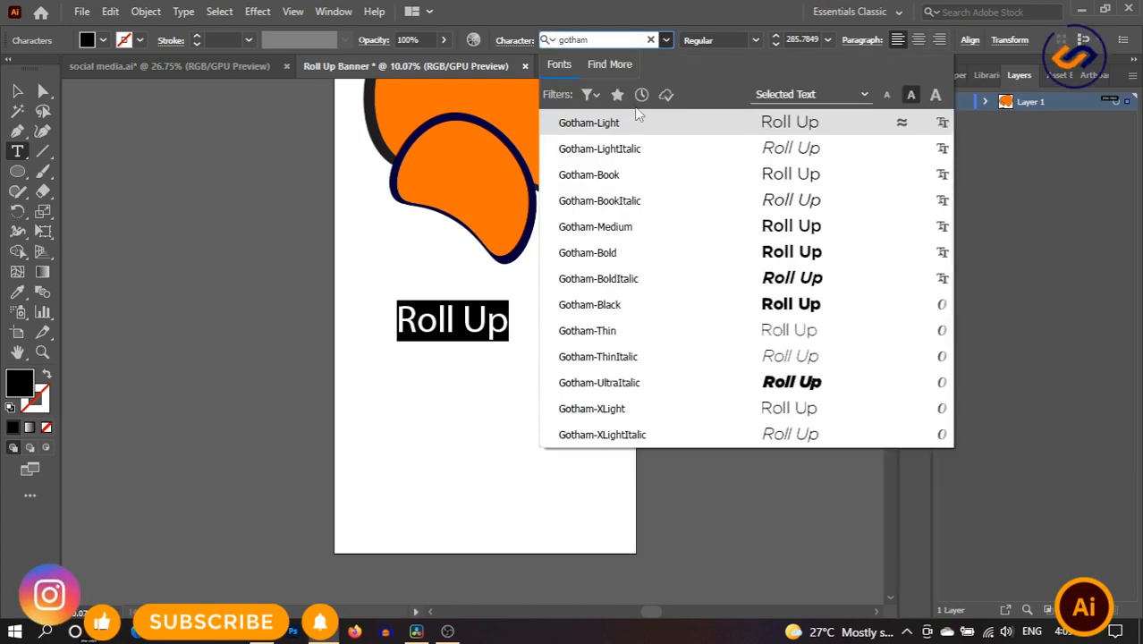
left_click(658, 306)
left_click(17, 91)
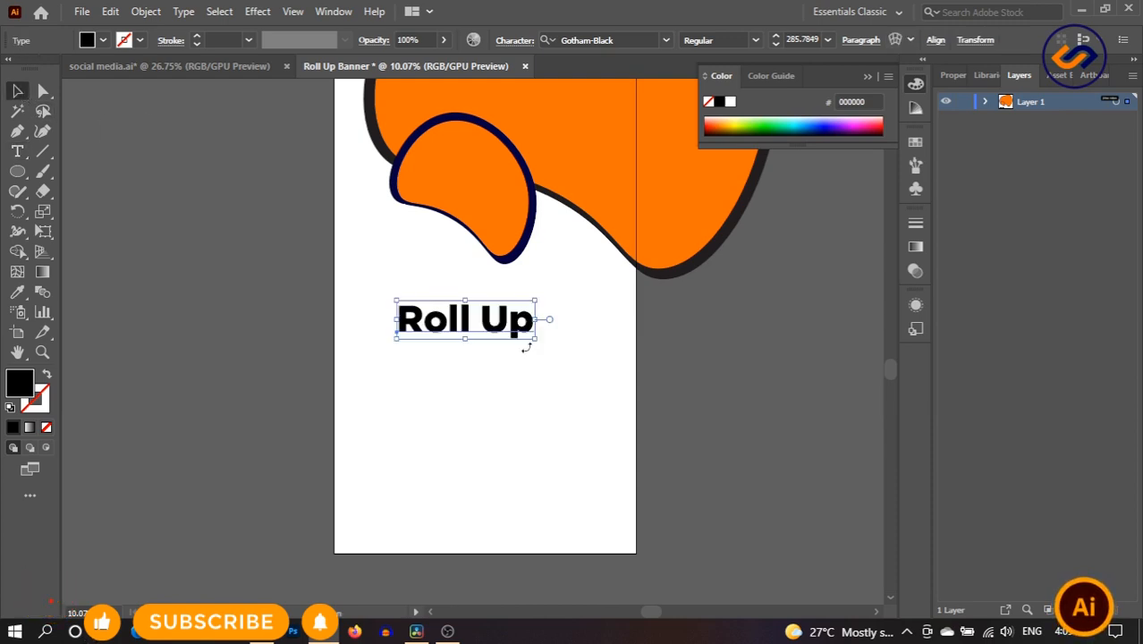
left_click_drag(500, 331, 480, 349)
- Change the title copy's text to 'Banner' and shrink it under Roll Up
left_click(587, 355)
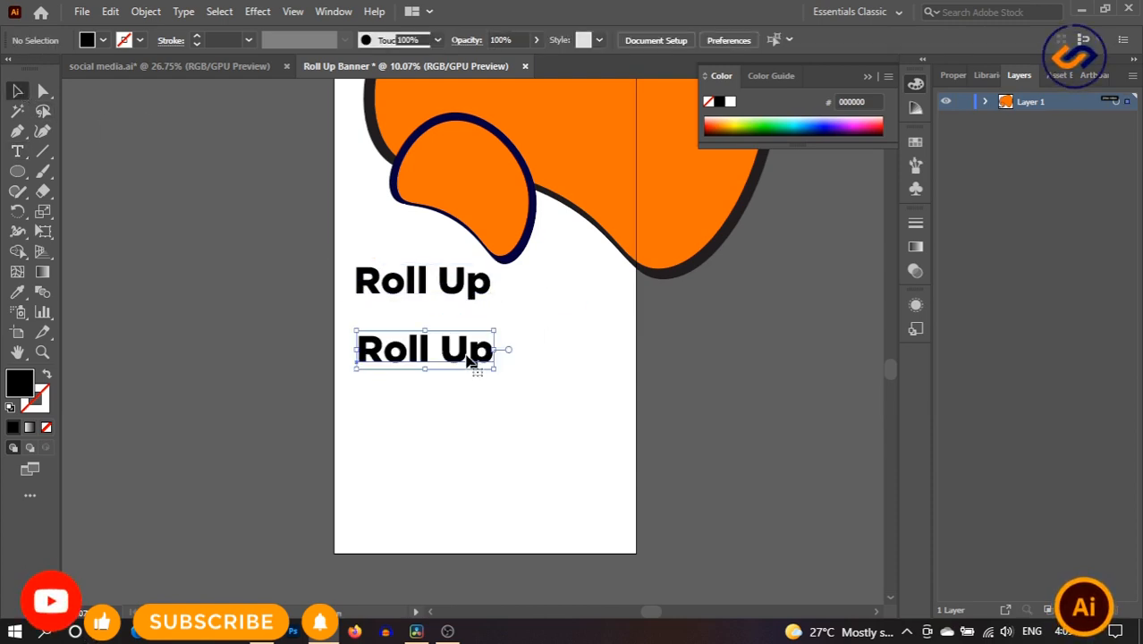
triple_click(467, 352)
type("Banner")
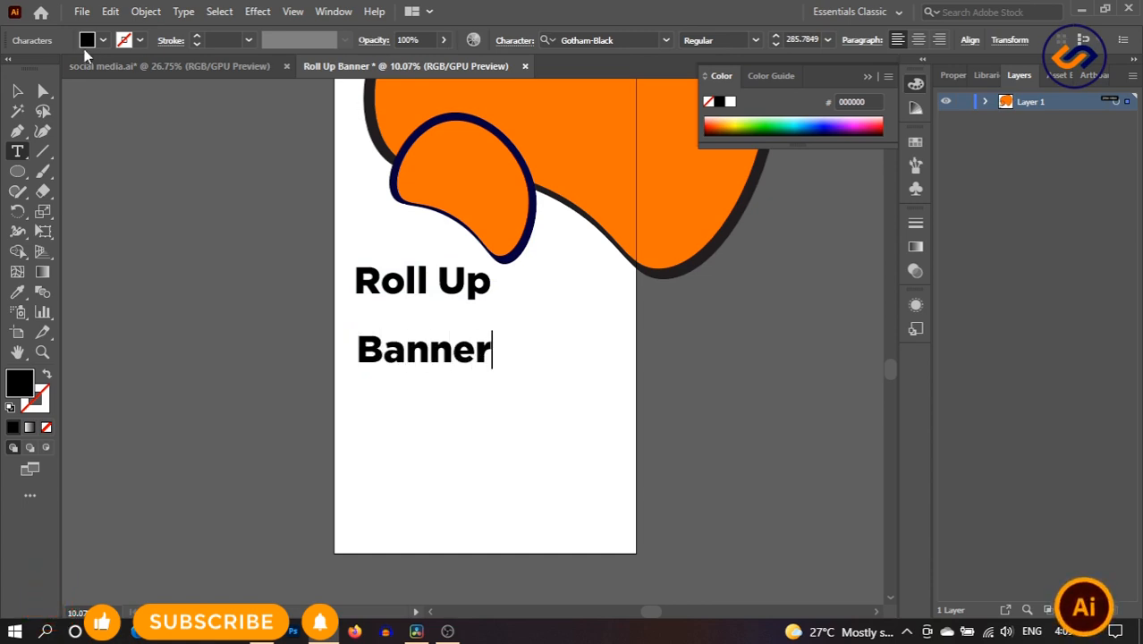
left_click(12, 93)
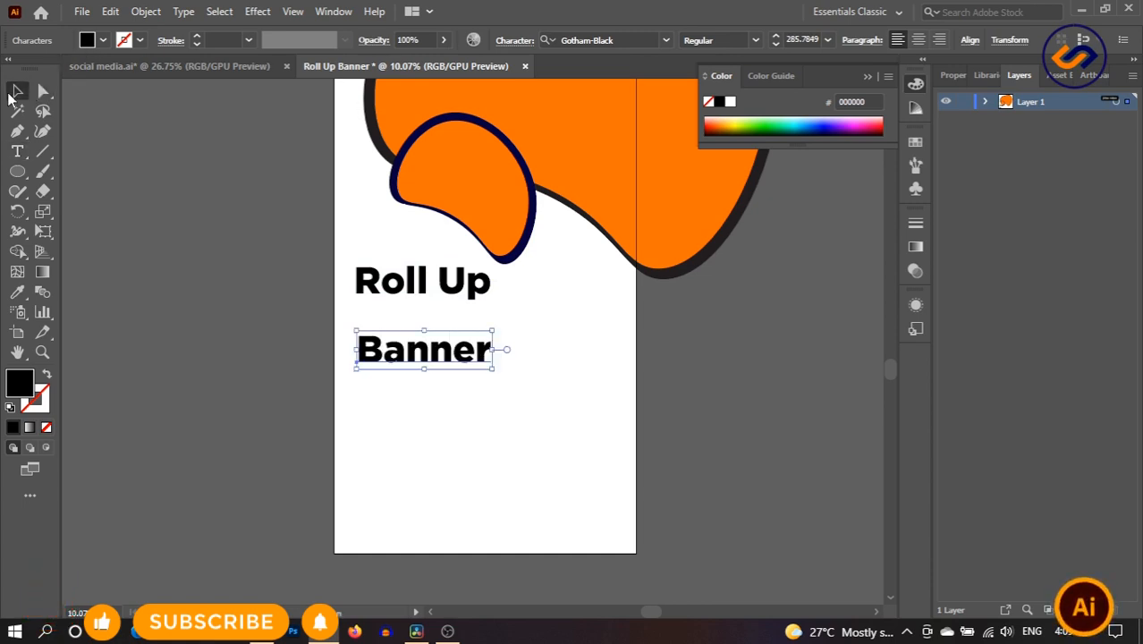
left_click_drag(497, 343, 407, 322)
left_click(414, 327)
- Extend it to 'Banner Design' and scale it to match the Roll Up width
triple_click(418, 319)
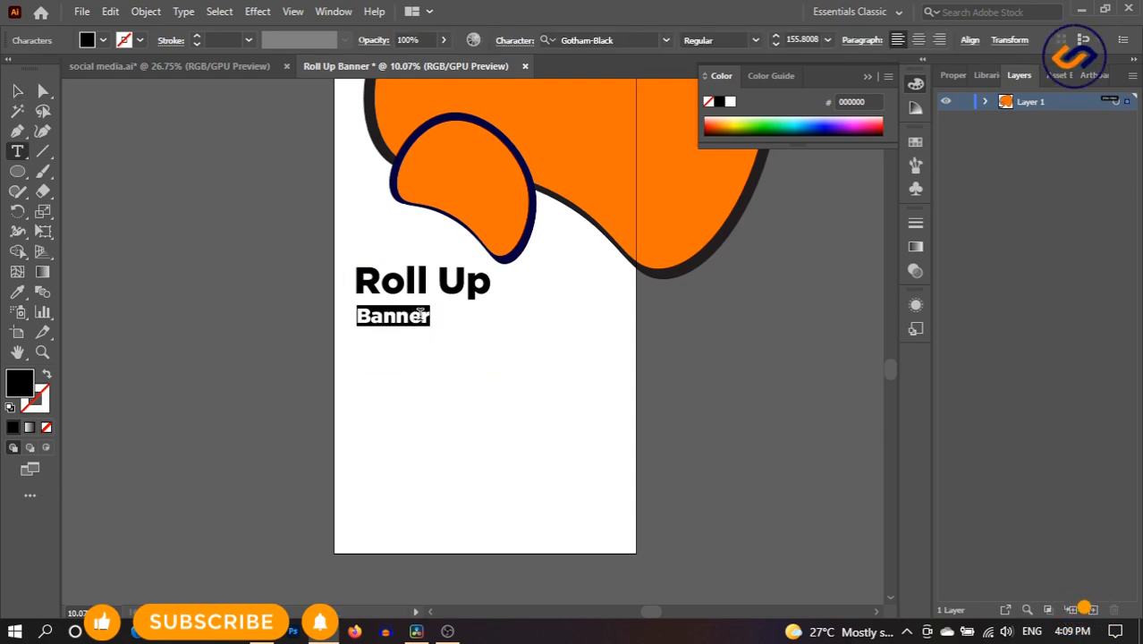
key("Right")
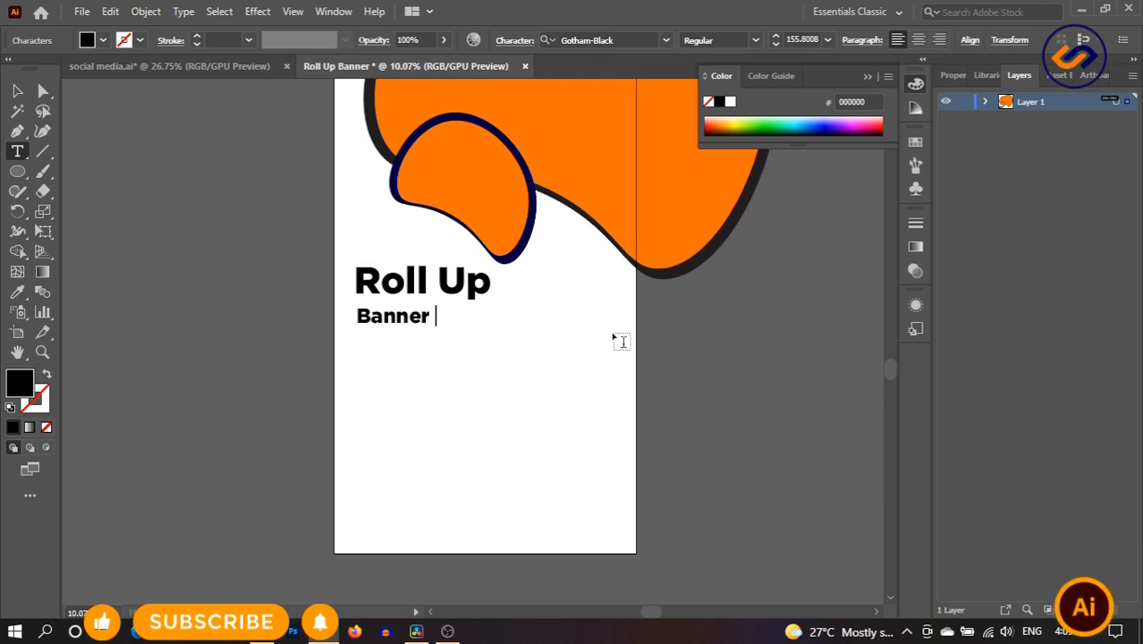
type("Deso")
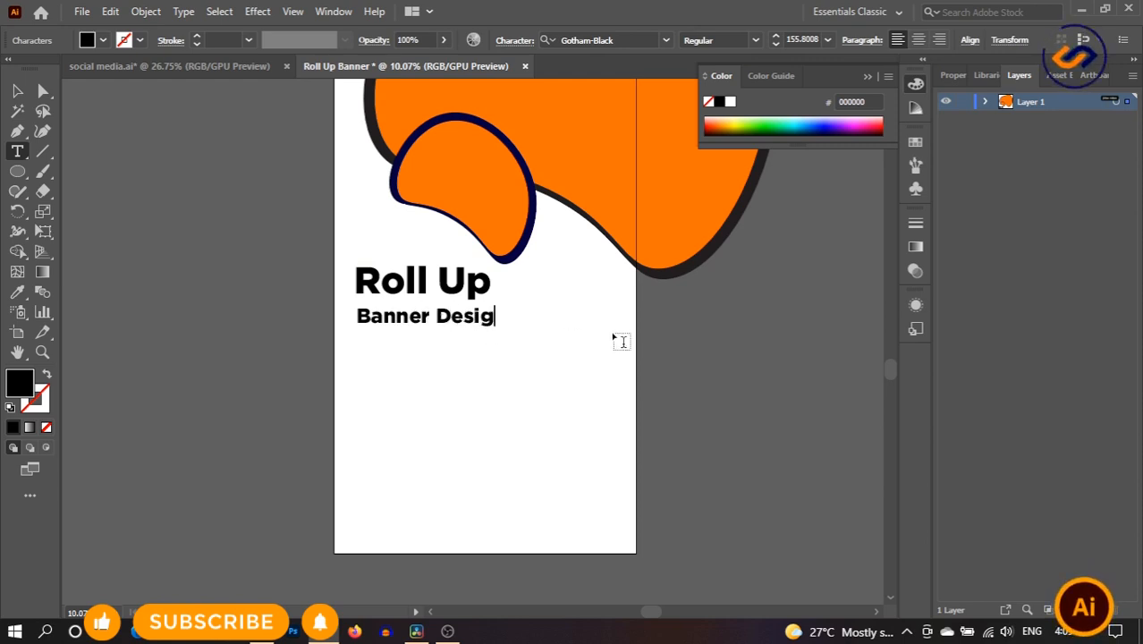
left_click(21, 93)
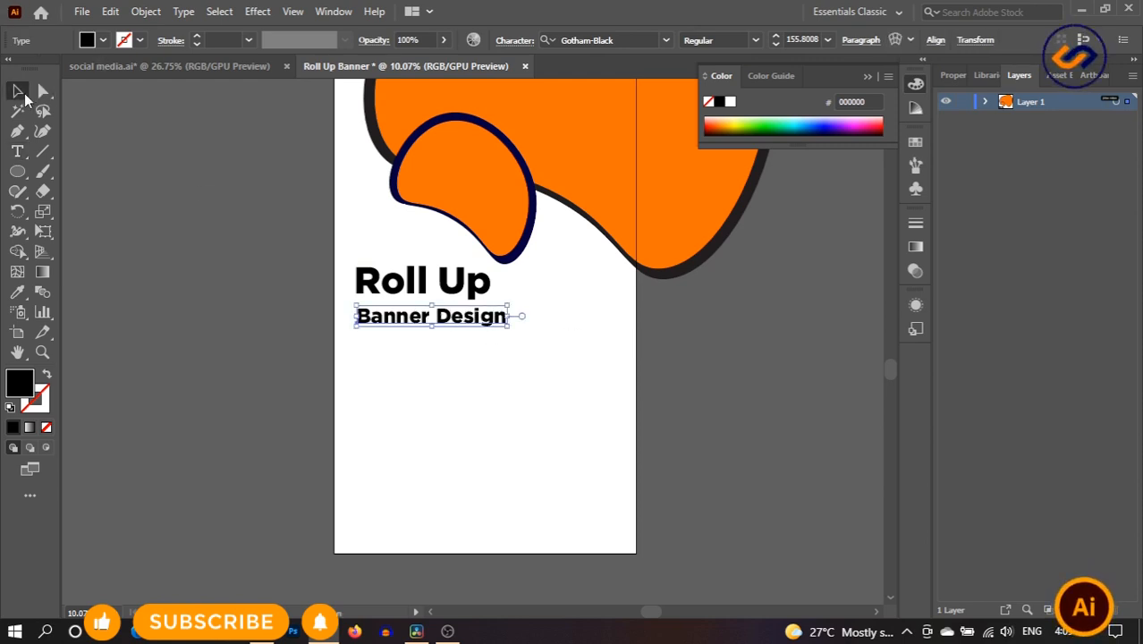
left_click_drag(508, 318, 490, 320)
left_click(595, 340)
- Set the Banner Design subtitle in Gotham-LightItalic
double_click(480, 320)
key("ctrl+a")
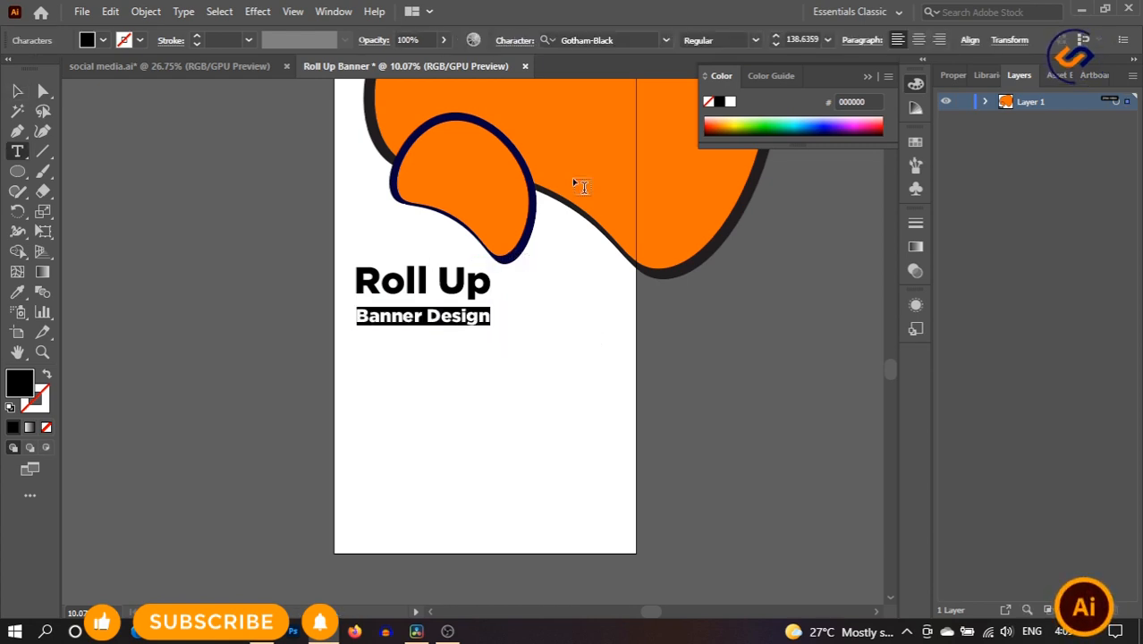
left_click(755, 40)
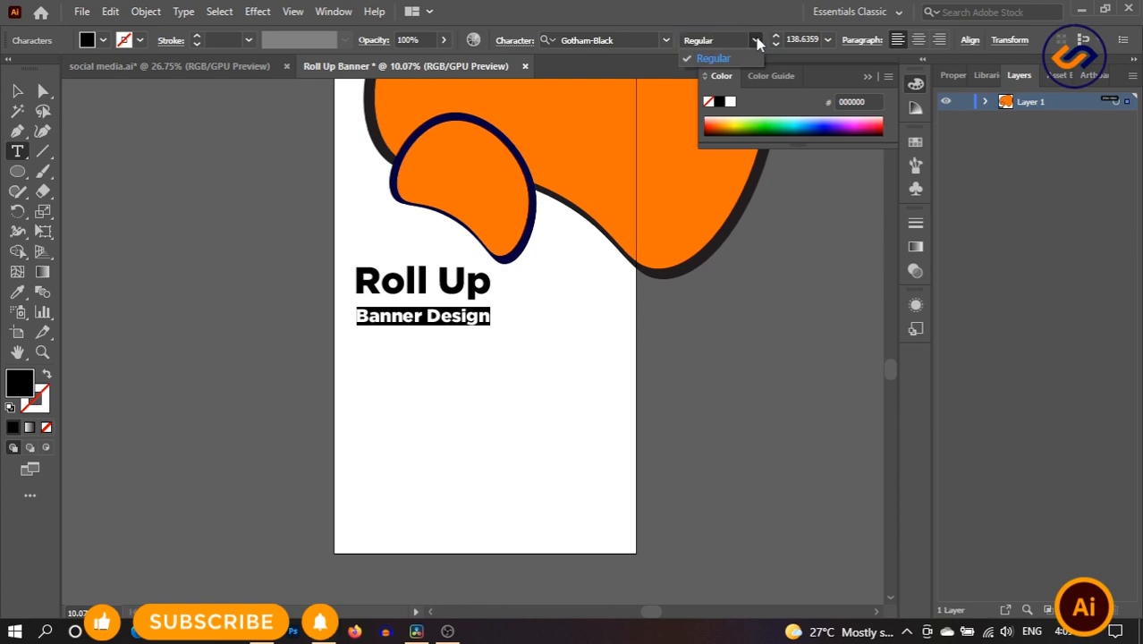
left_click(629, 39)
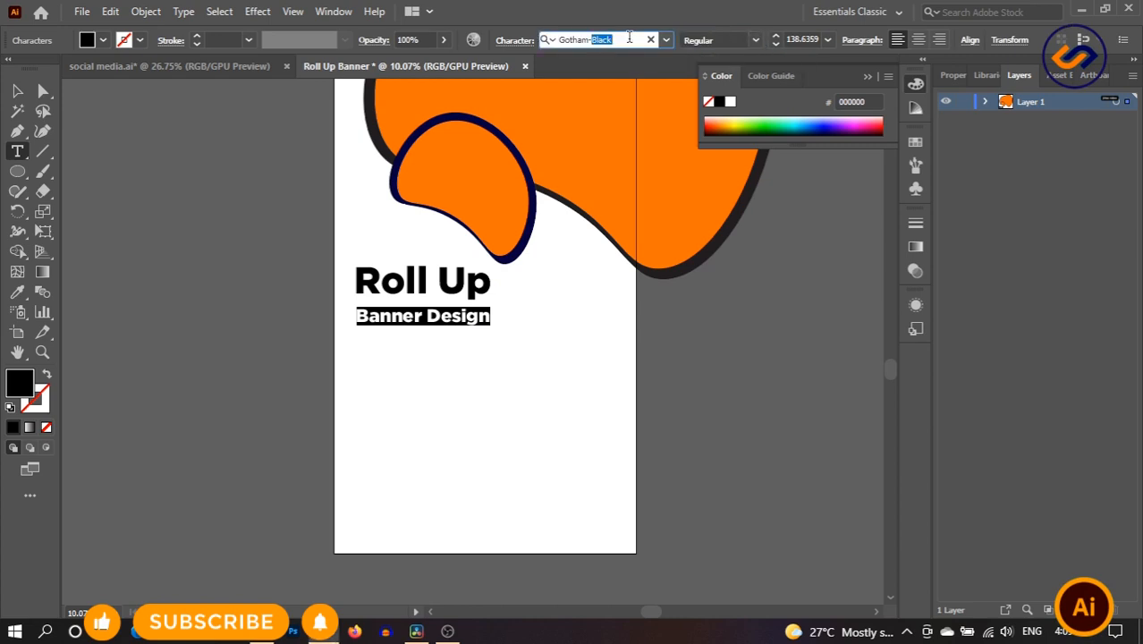
key("BackSpace")
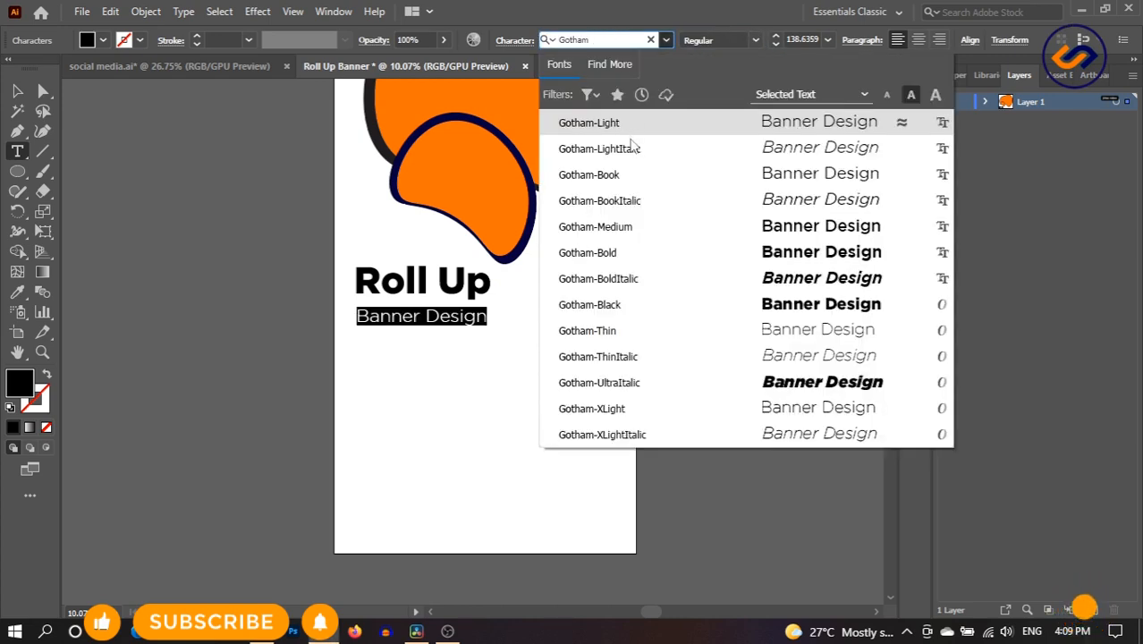
left_click(642, 140)
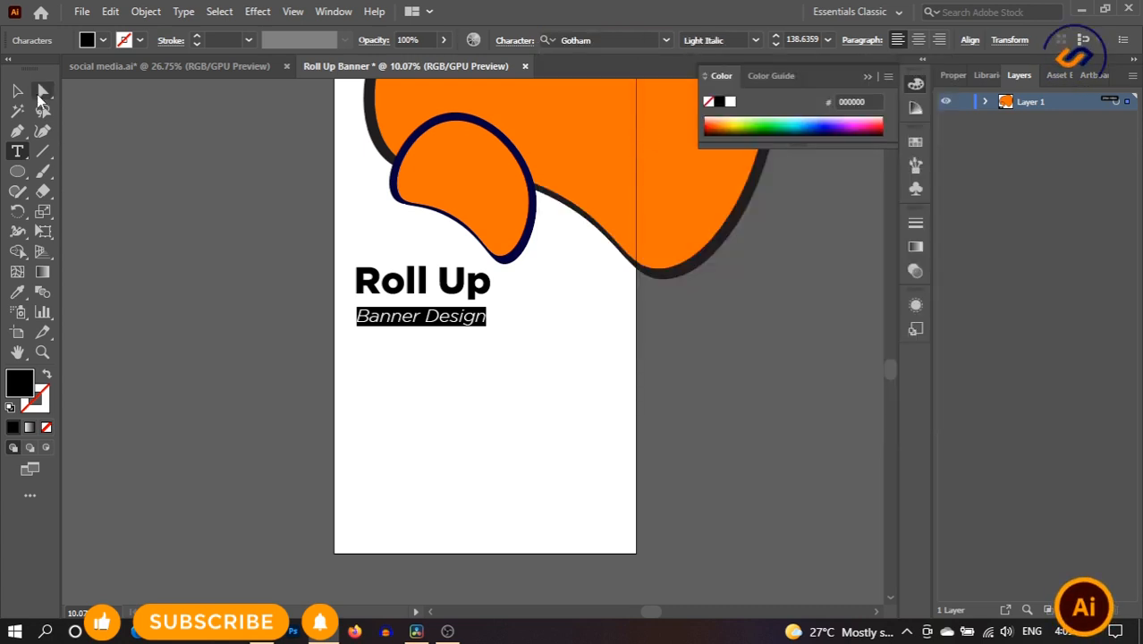
left_click(17, 90)
- Nudge the subtitle into place and move both title lines slightly lower
left_click(520, 343)
left_click_drag(463, 313, 472, 319)
left_click(554, 343)
left_click_drag(340, 271, 409, 351)
left_click_drag(409, 288, 412, 305)
left_click(582, 342)
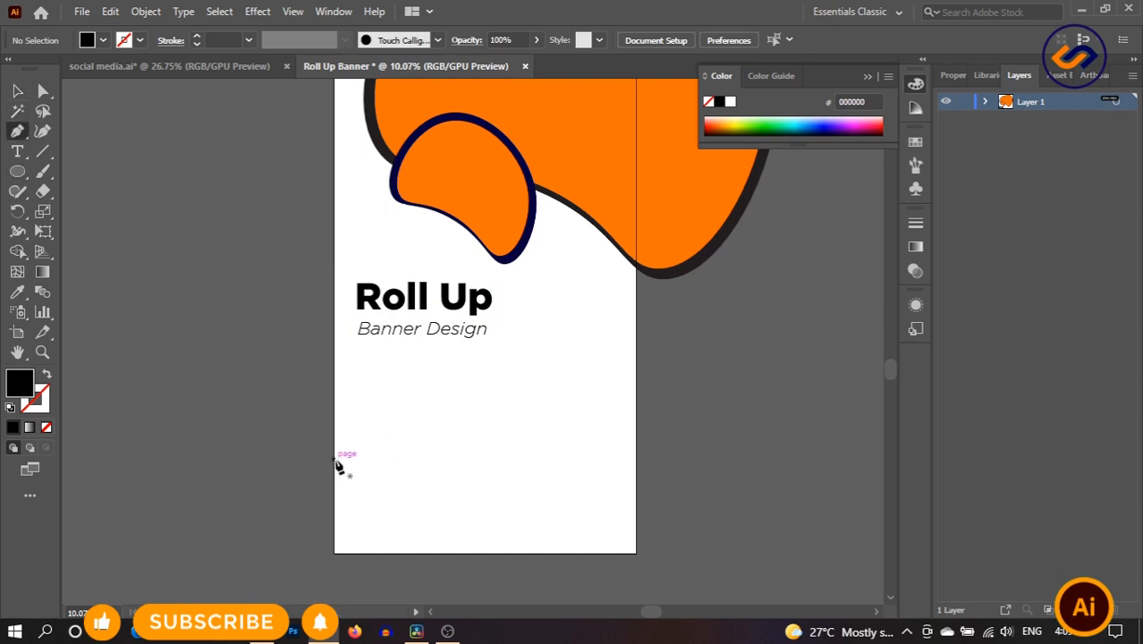
- Draw a closed curved black path from the left edge to the bottom edge, filling the bottom-left corner
left_click_drag(474, 495, 506, 540)
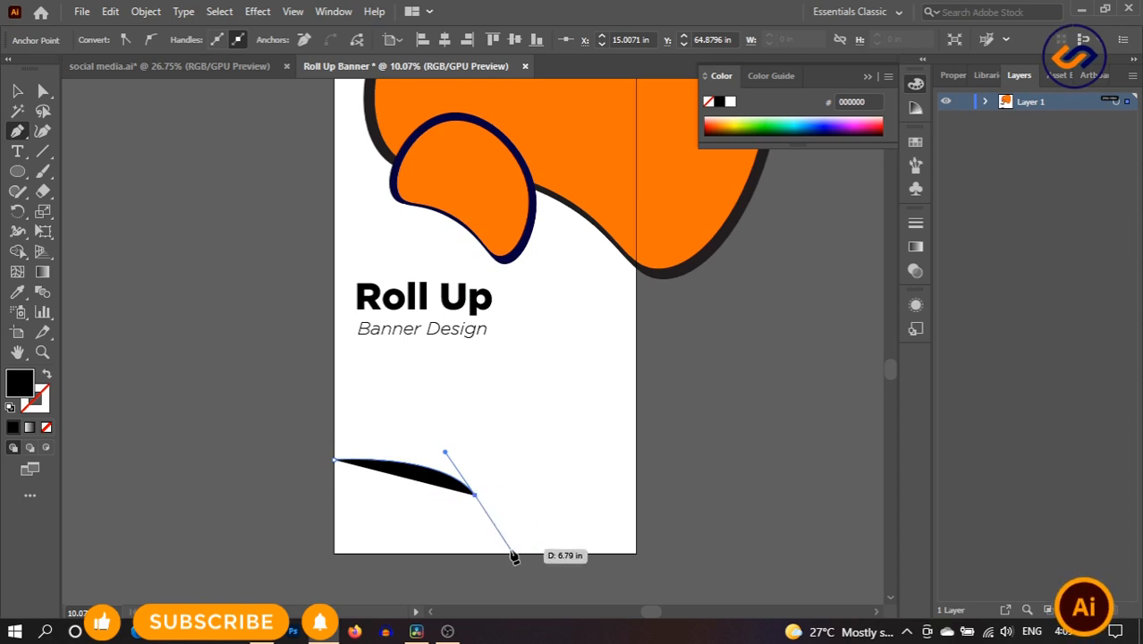
left_click_drag(512, 553, 555, 579)
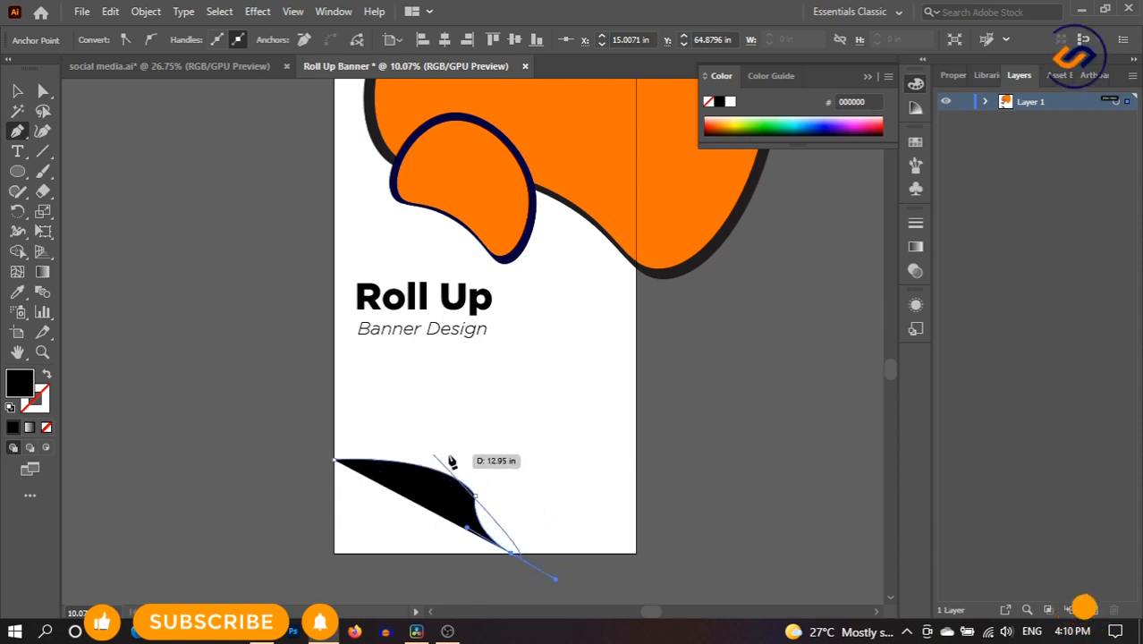
left_click(512, 555)
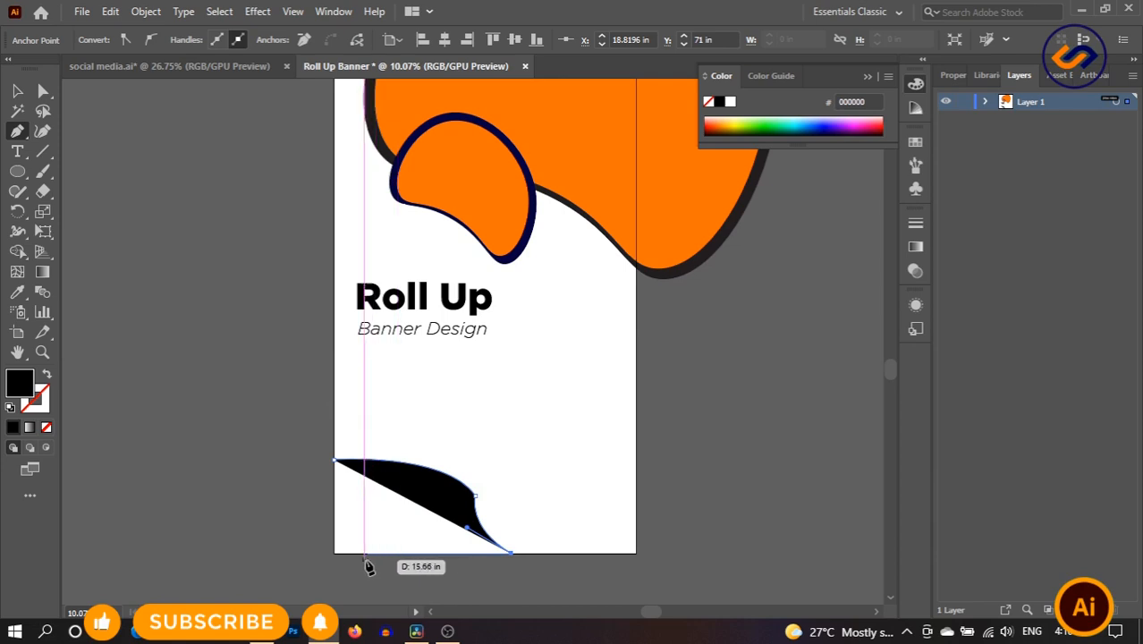
left_click(334, 552)
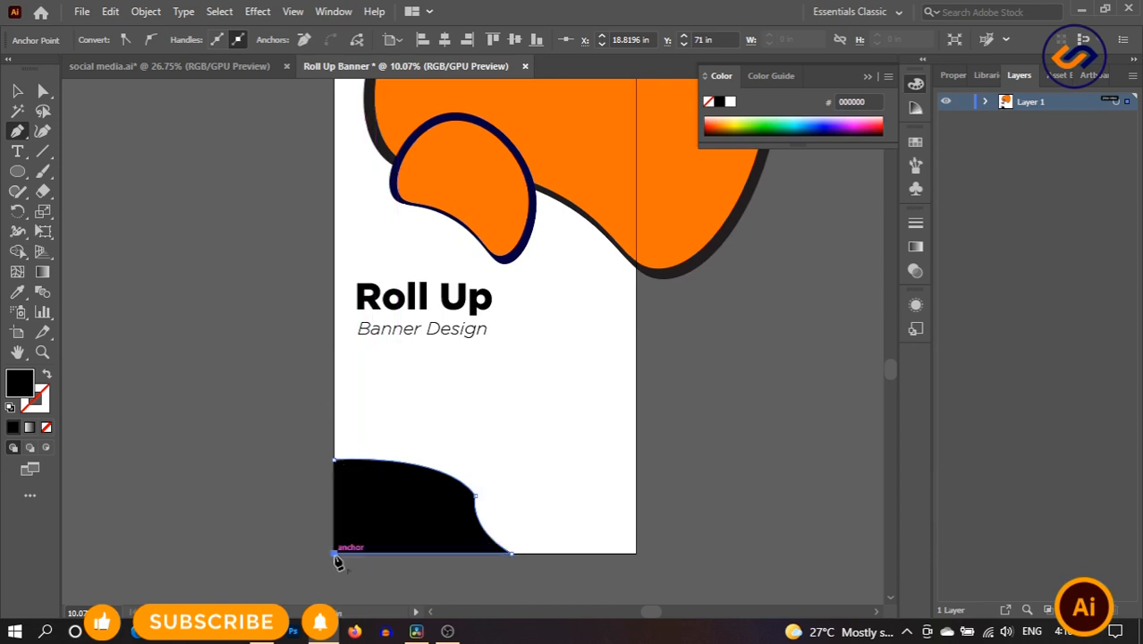
left_click(336, 462)
key("v")
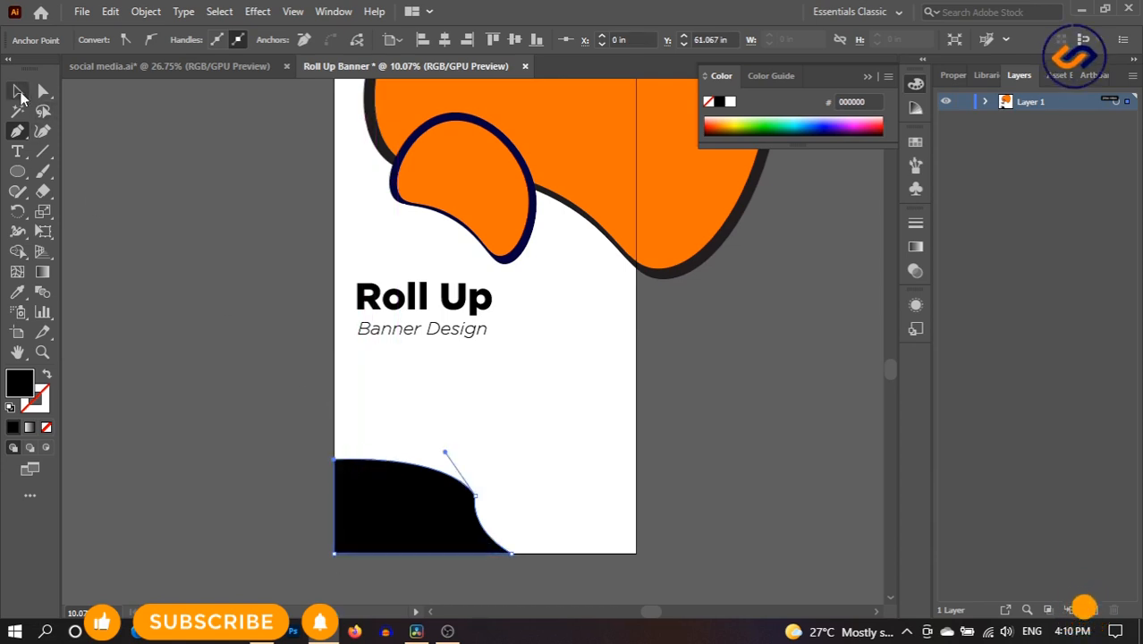
left_click(555, 449)
left_click(431, 523)
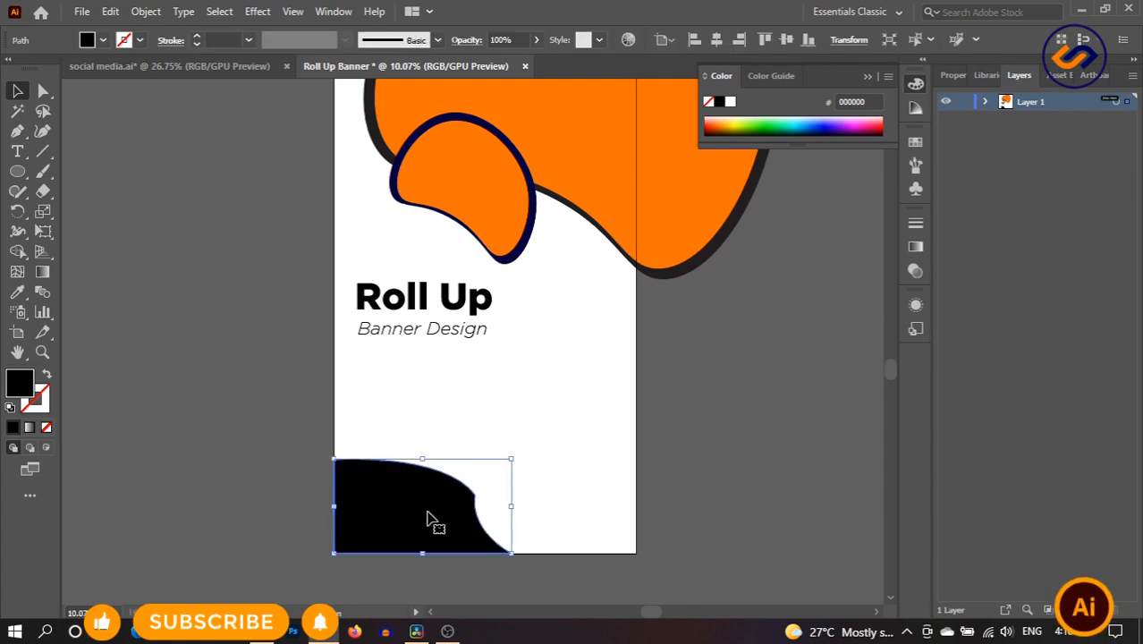
left_click(43, 92)
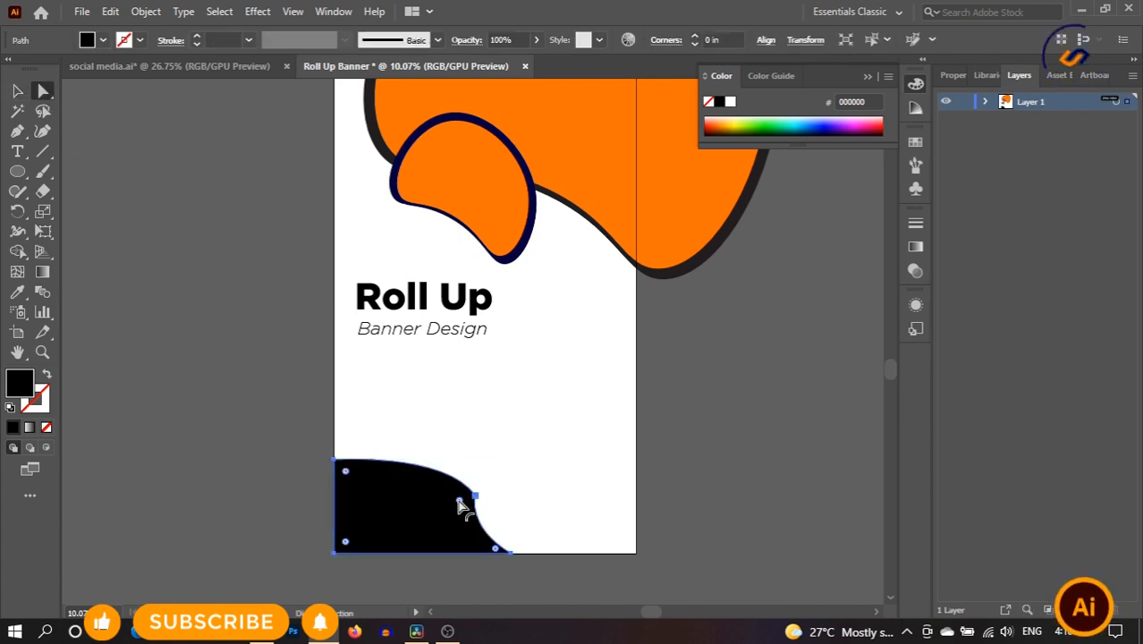
left_click_drag(458, 505, 488, 508)
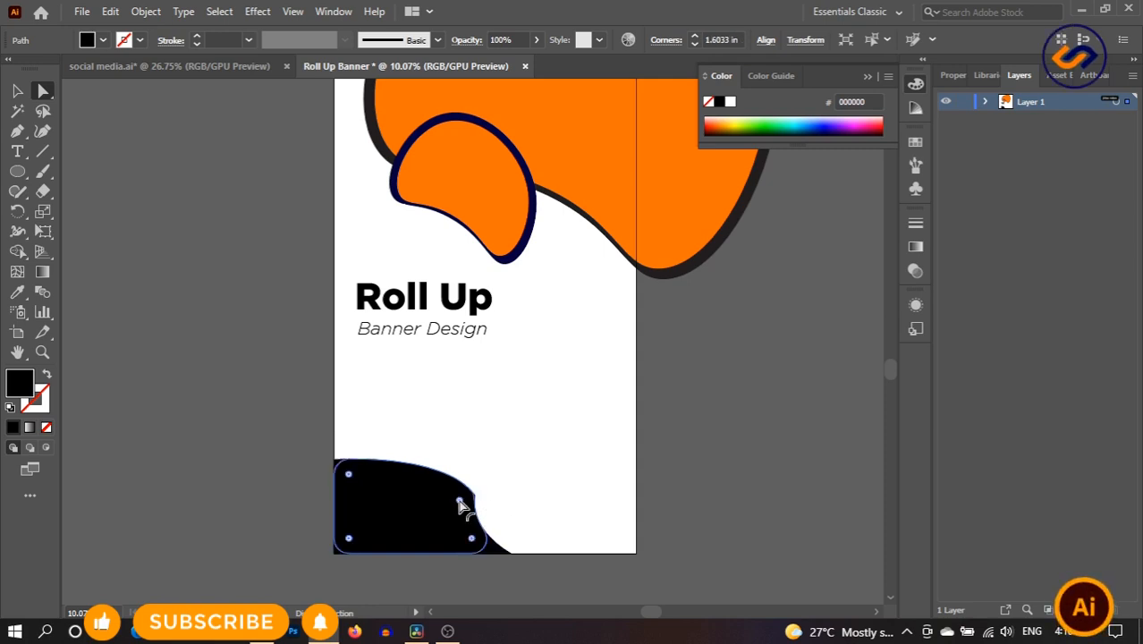
key("ctrl+z")
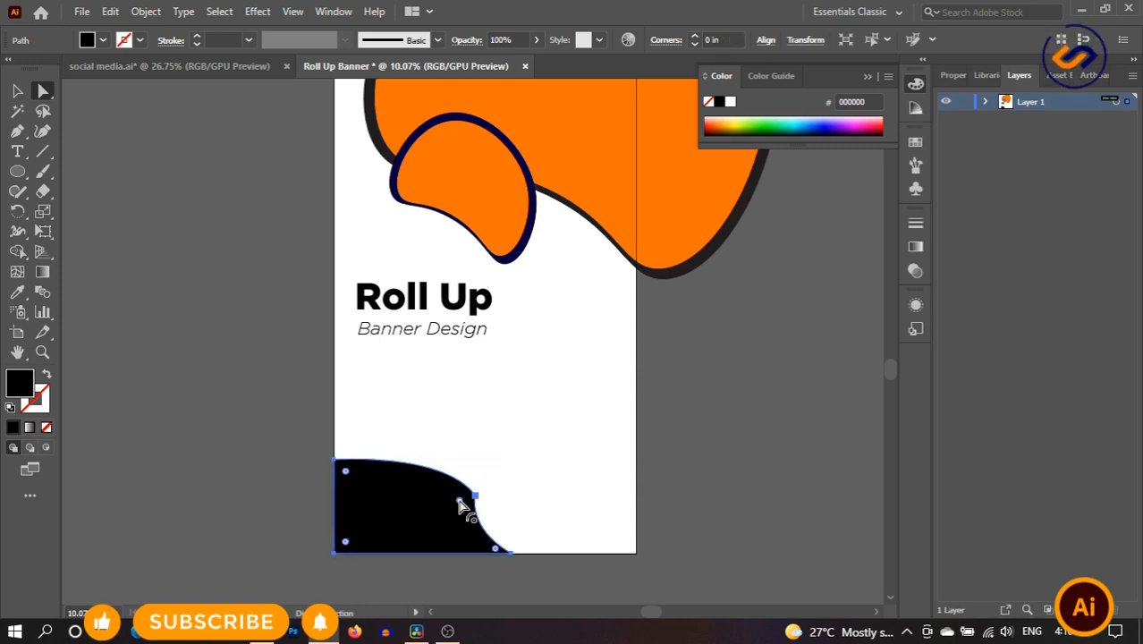
left_click_drag(459, 505, 428, 514)
left_click(25, 92)
left_click(511, 404)
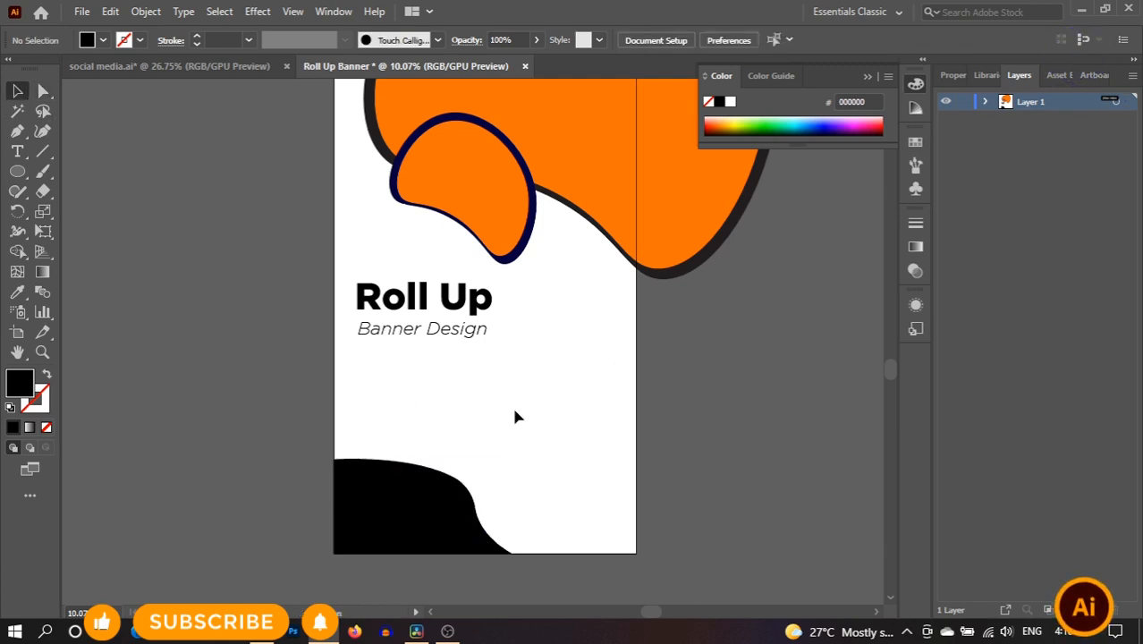
- Copy the black corner shape, paste it in front, and send the copy backward one step
left_click(432, 530)
left_click(108, 11)
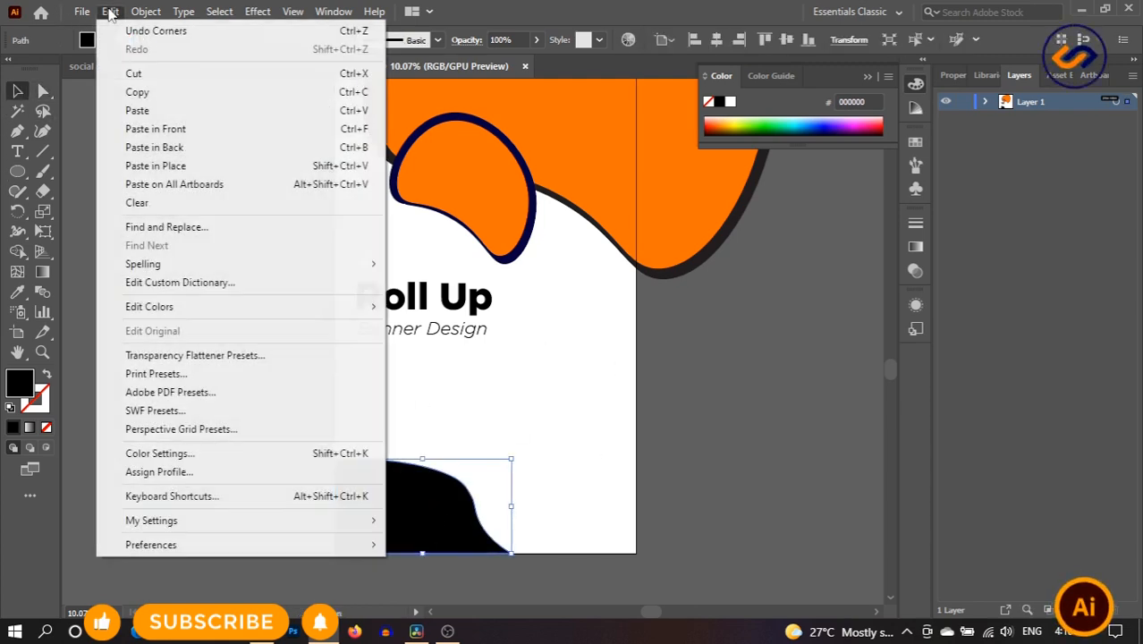
left_click(139, 92)
left_click(109, 11)
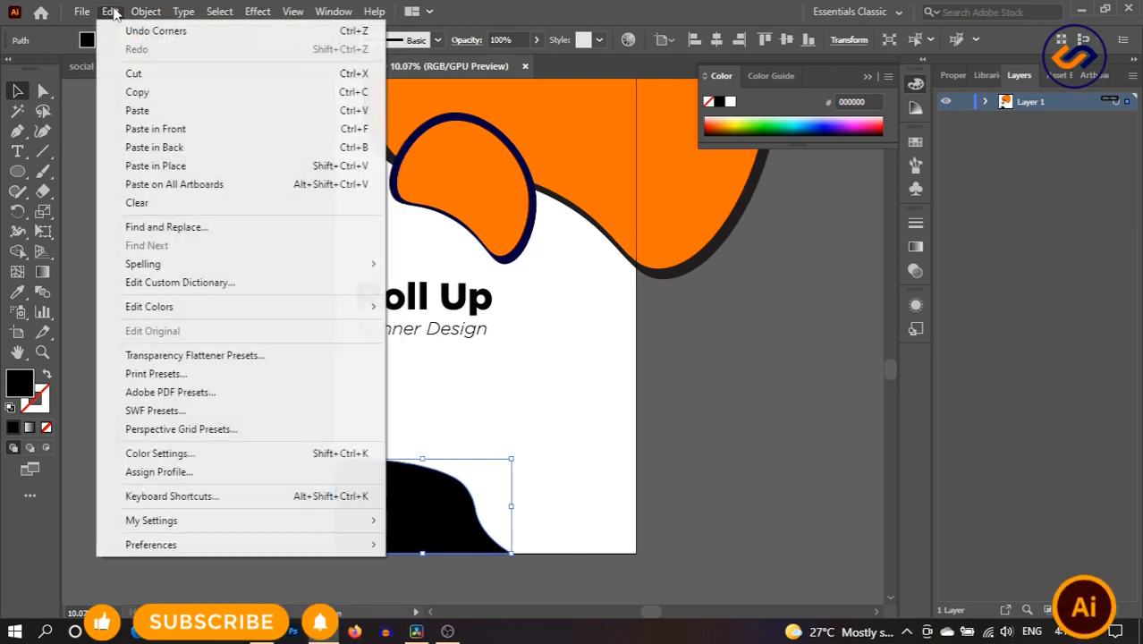
left_click(214, 129)
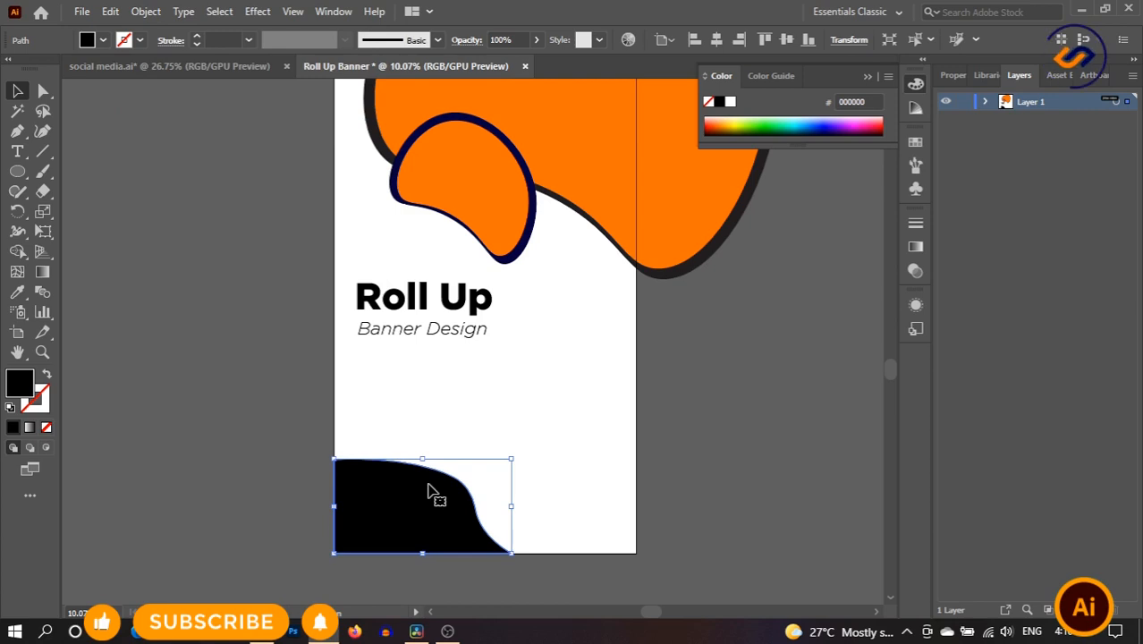
right_click(428, 490)
mouse_move(581, 399)
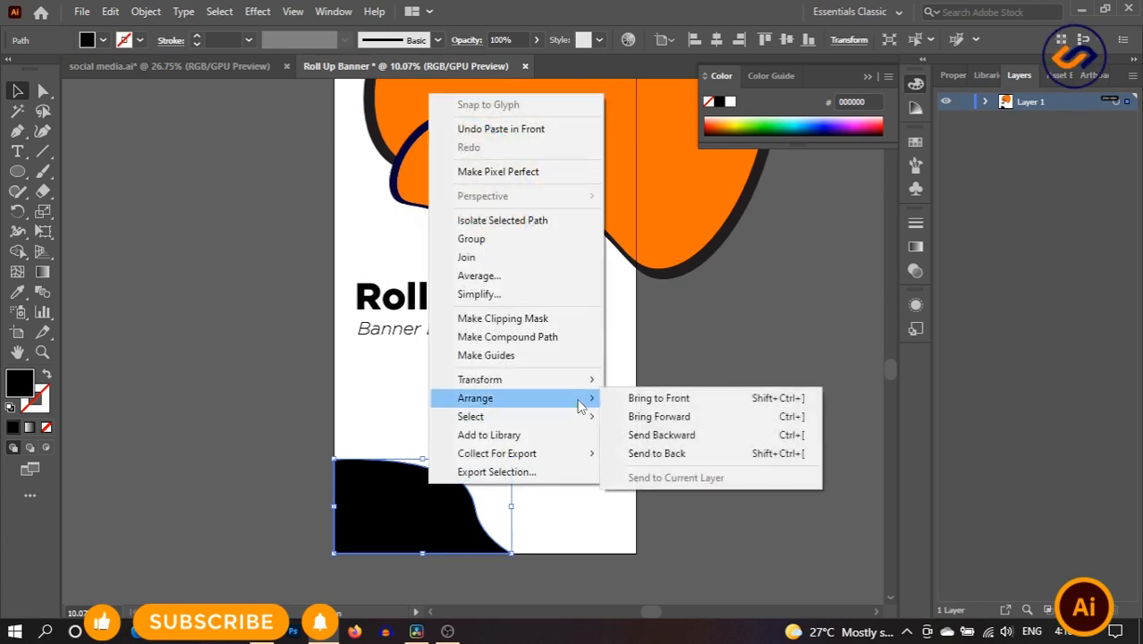
left_click(675, 436)
- Reselect the black corner shape and enter then exit isolation mode on it
left_click(586, 426)
left_click(438, 492)
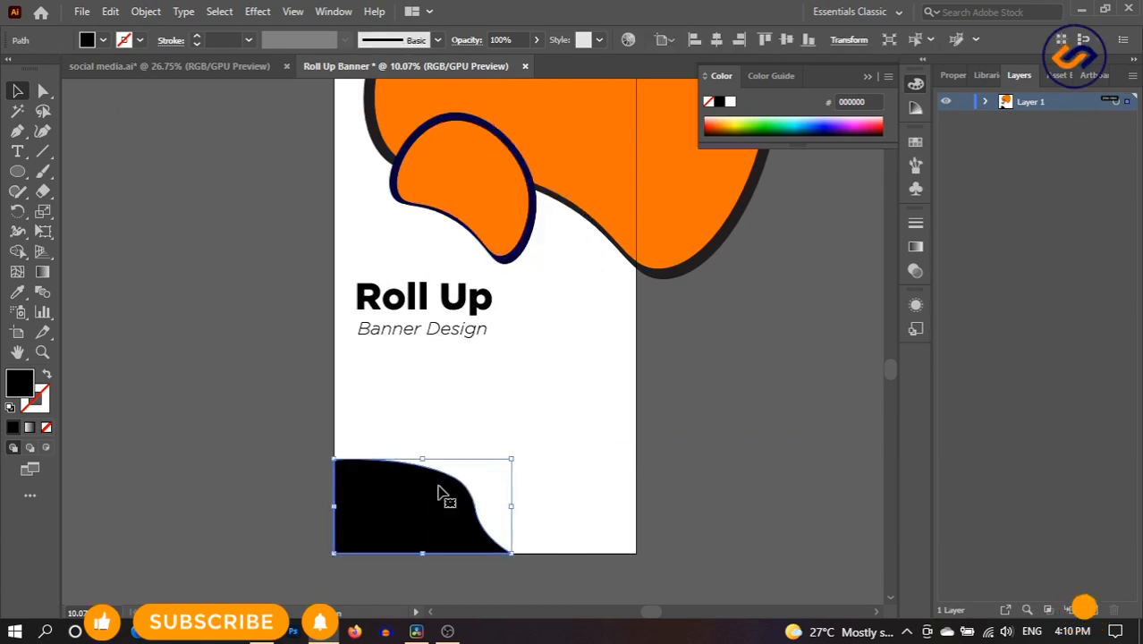
left_click(572, 475)
left_click(413, 512)
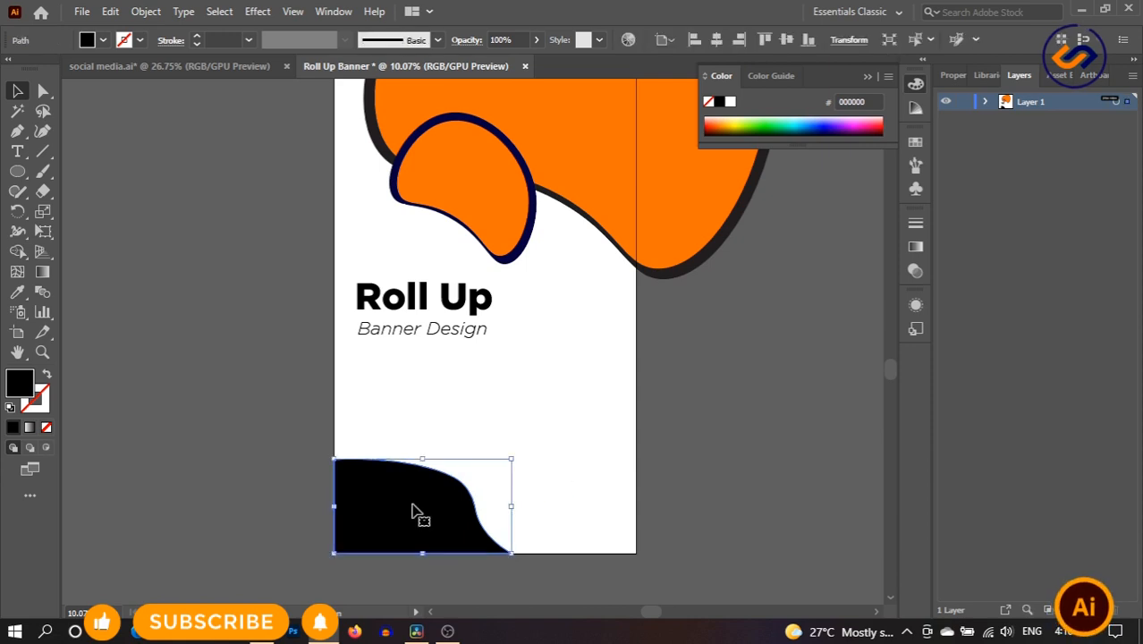
left_click(539, 495)
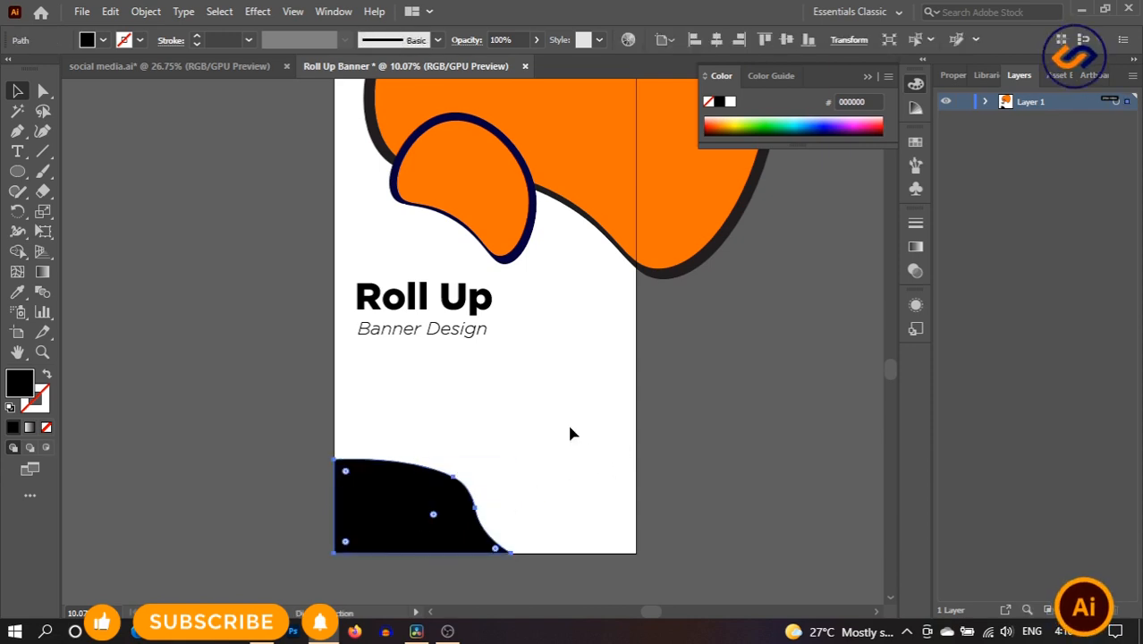
double_click(429, 480)
left_click(515, 429)
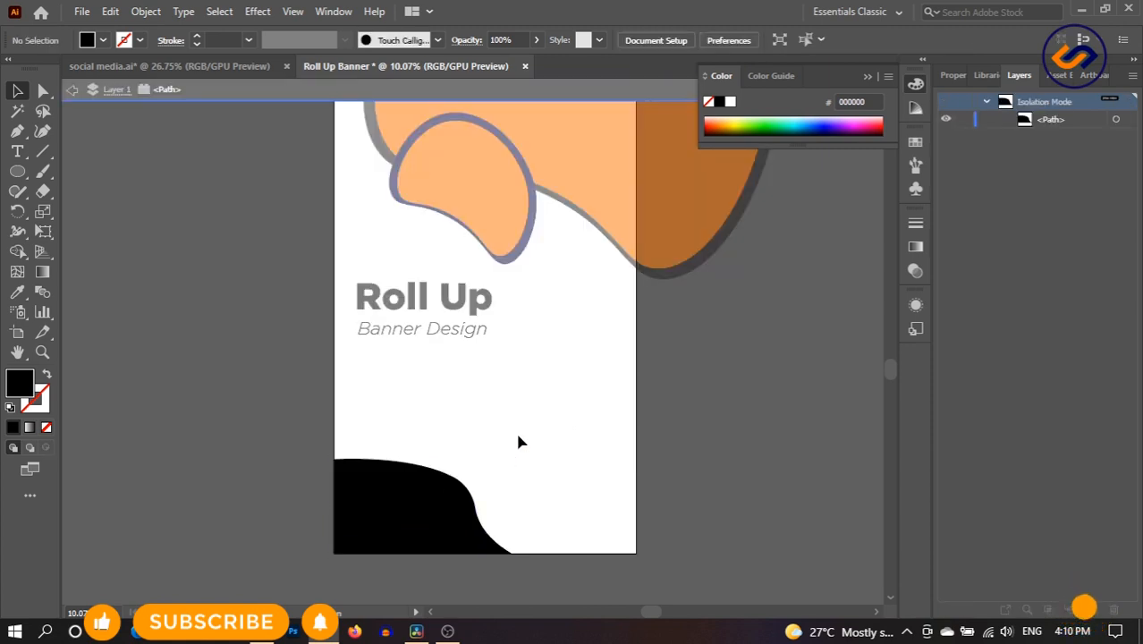
left_click(393, 497)
double_click(517, 397)
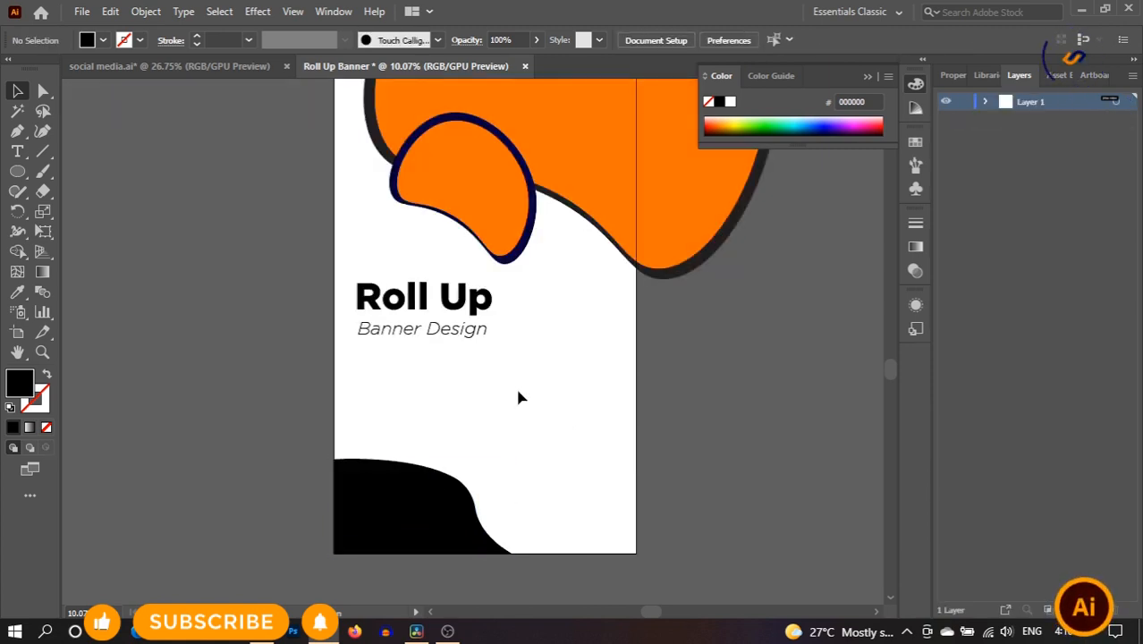
- Expand Layer 1 to inspect the stacked paths and reselect the black corner shape
left_click(985, 102)
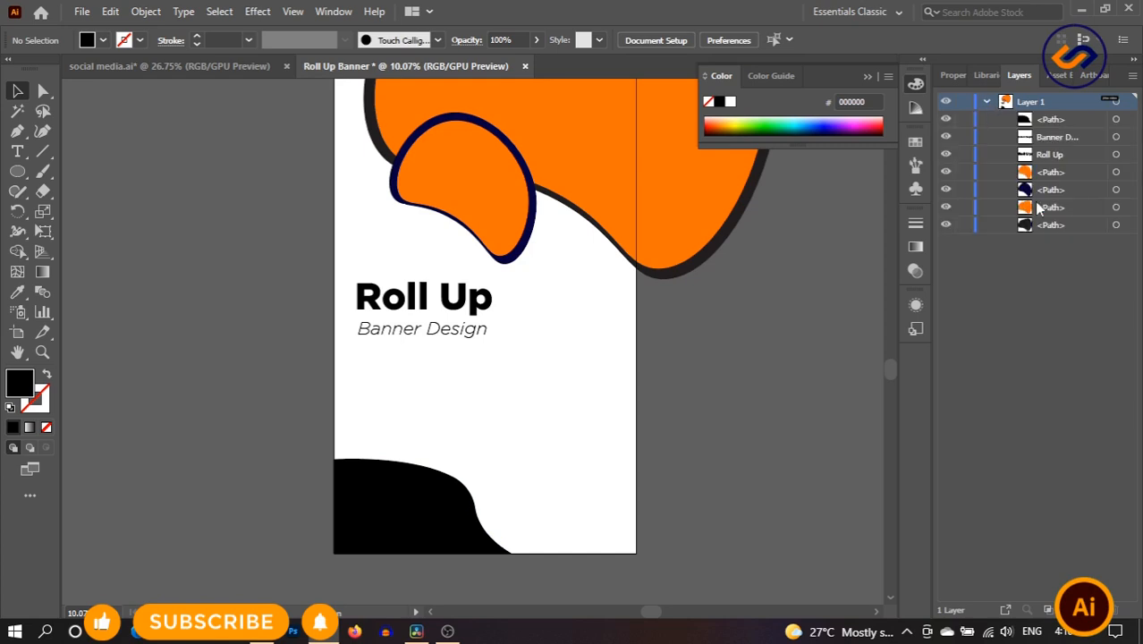
left_click(1042, 123)
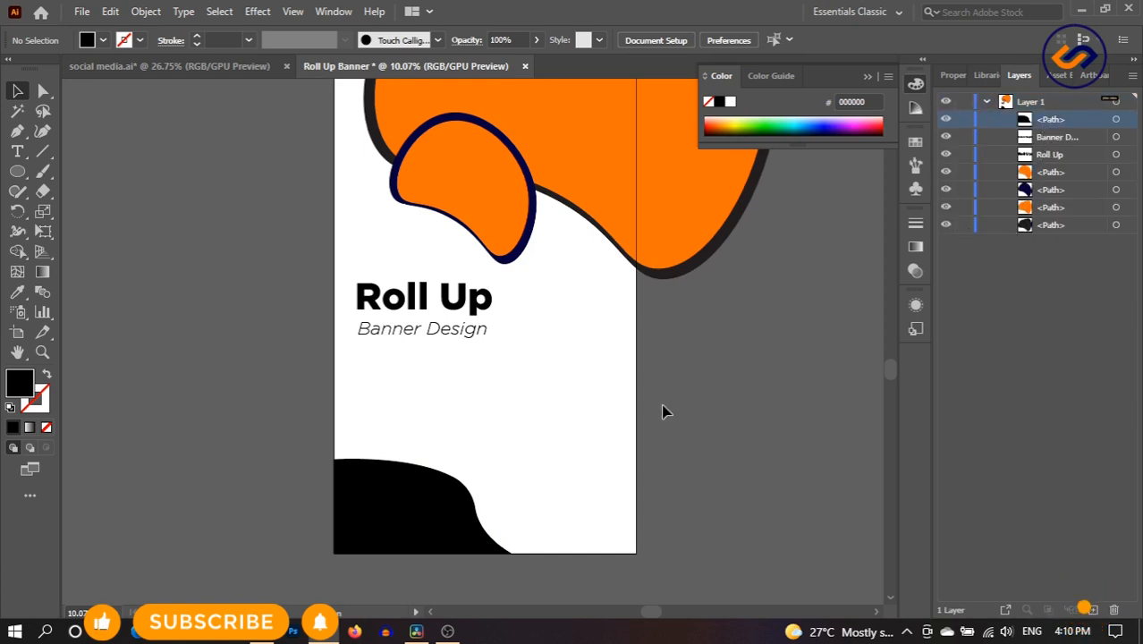
left_click(1040, 225)
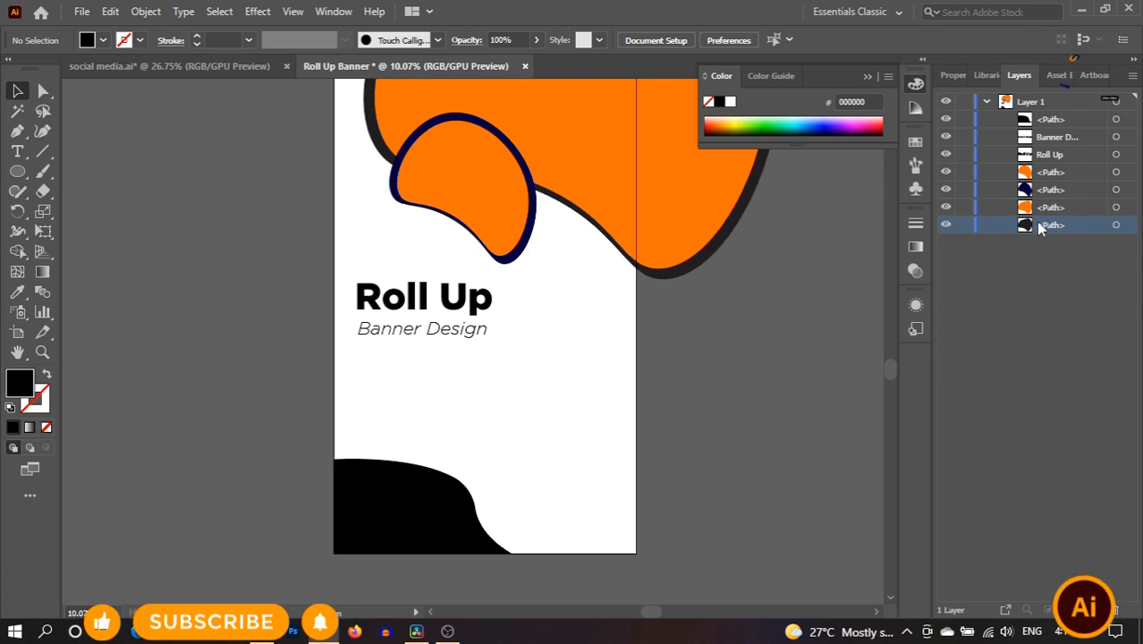
left_click(460, 497)
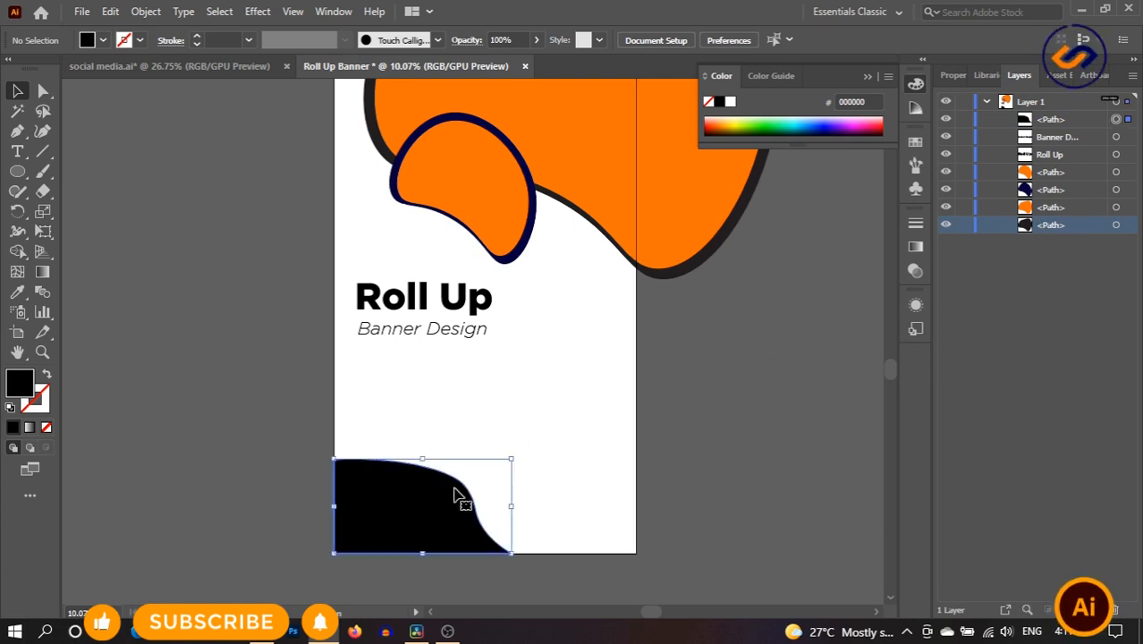
- Paste a copy of the black corner shape in front and enlarge it slightly
left_click(111, 13)
left_click(185, 96)
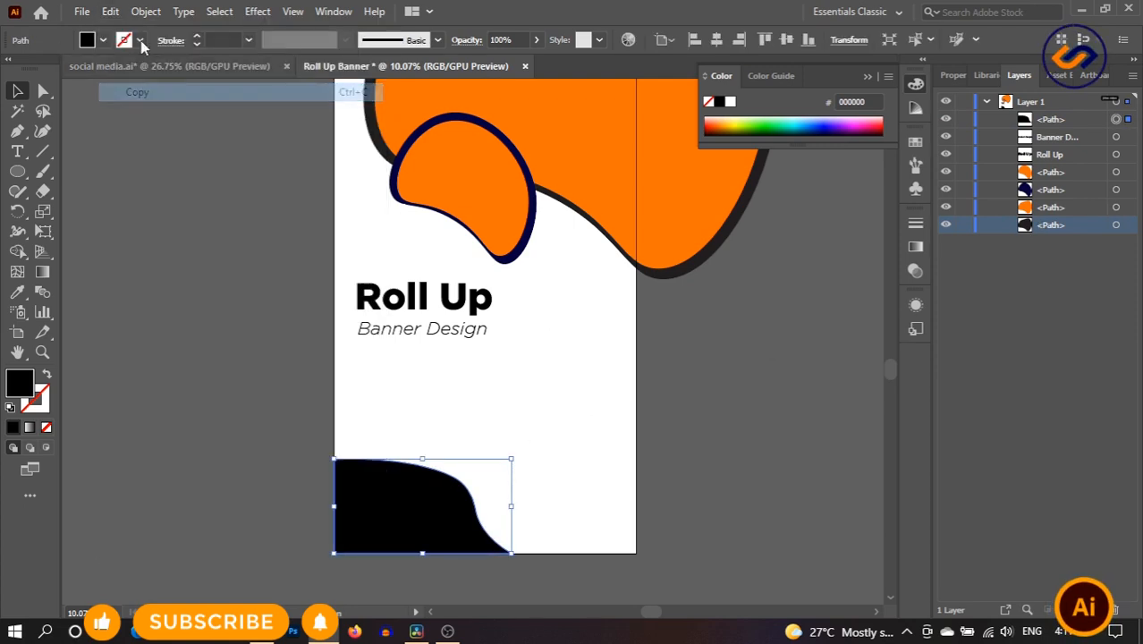
left_click(110, 12)
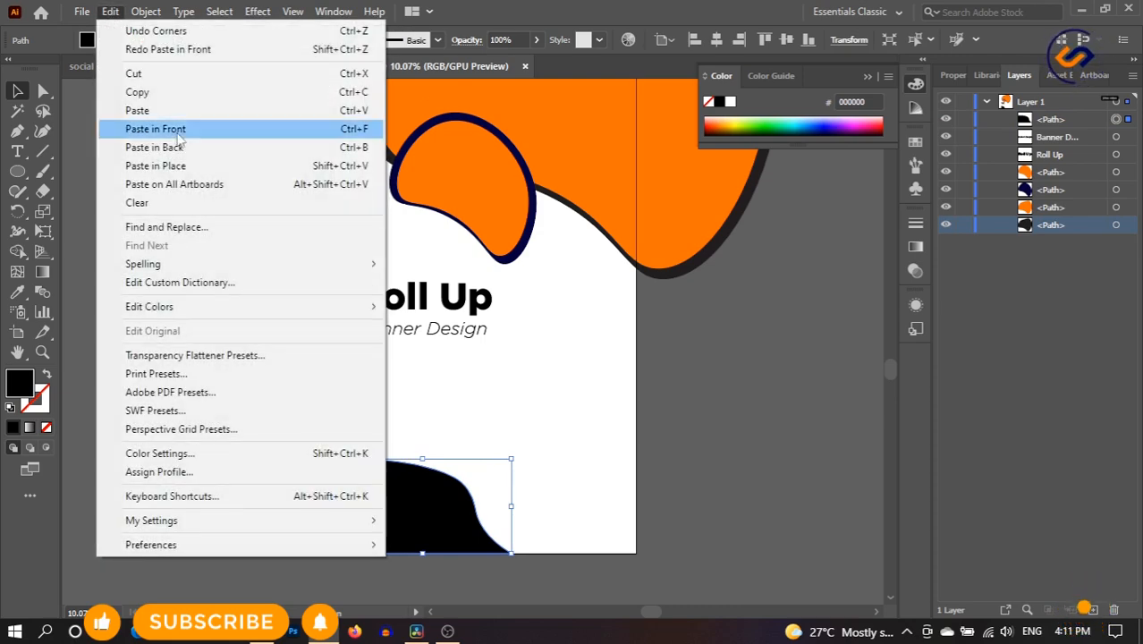
left_click(191, 132)
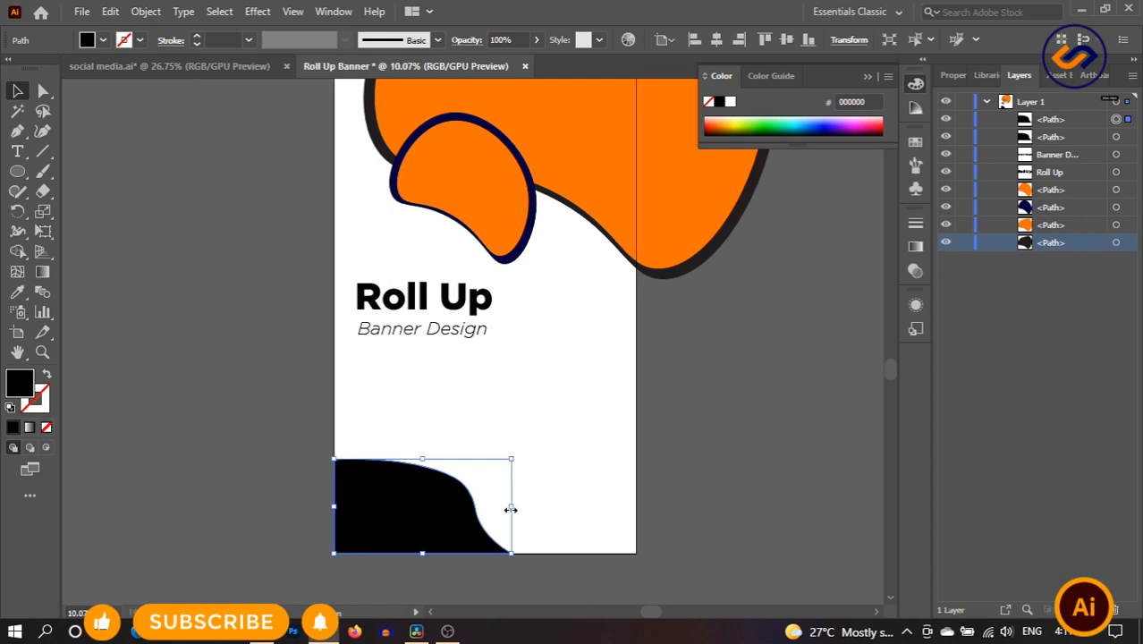
left_click_drag(510, 509, 523, 509)
left_click(579, 463)
- Send the enlarged copy to the back and eyedrop the blob's orange onto the front shape
right_click(411, 493)
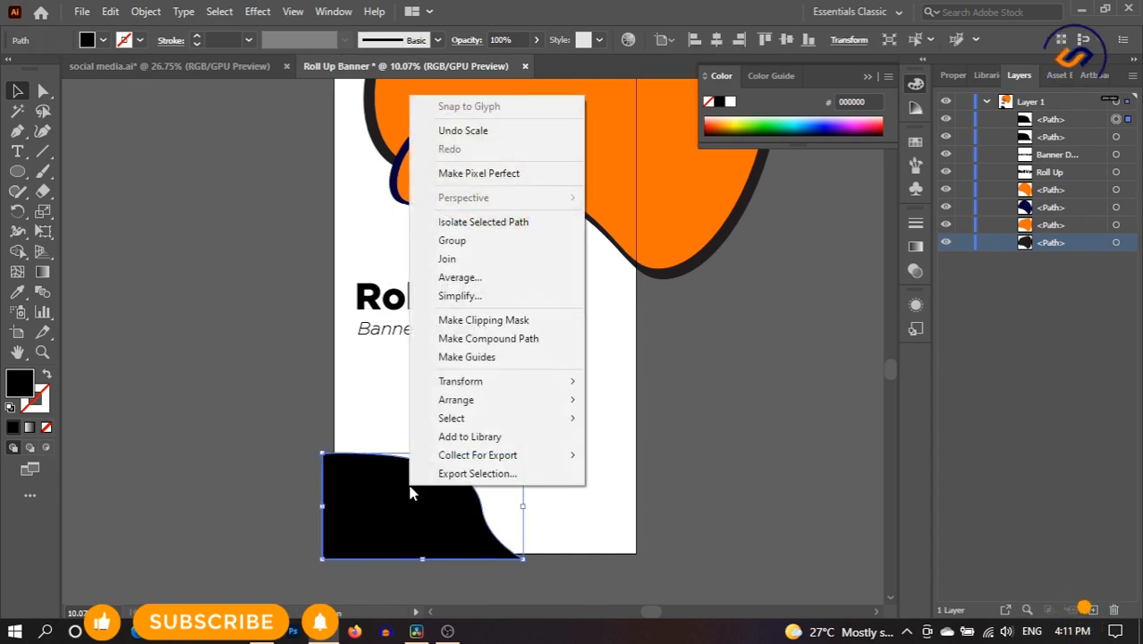
mouse_move(497, 400)
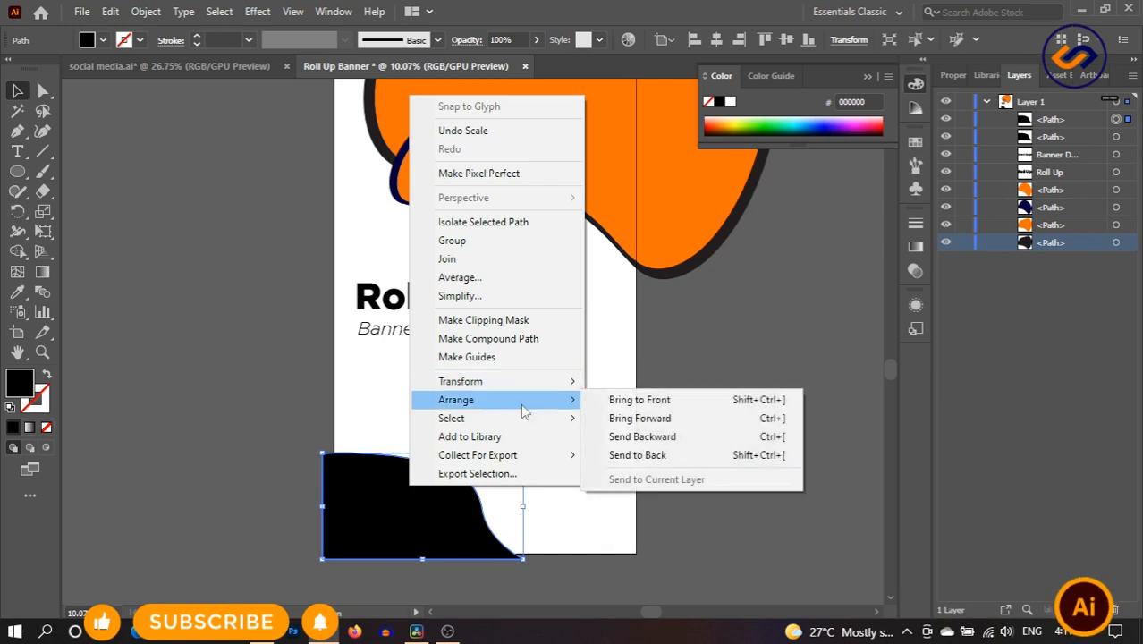
left_click(661, 457)
left_click(526, 433)
left_click(428, 485)
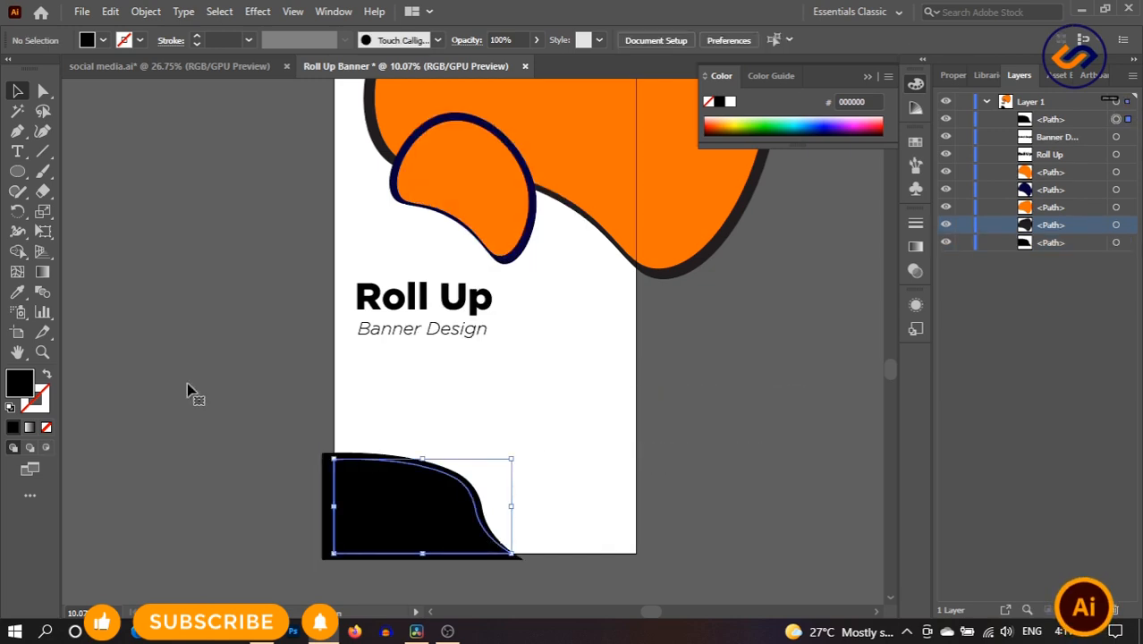
left_click(17, 291)
left_click(459, 140)
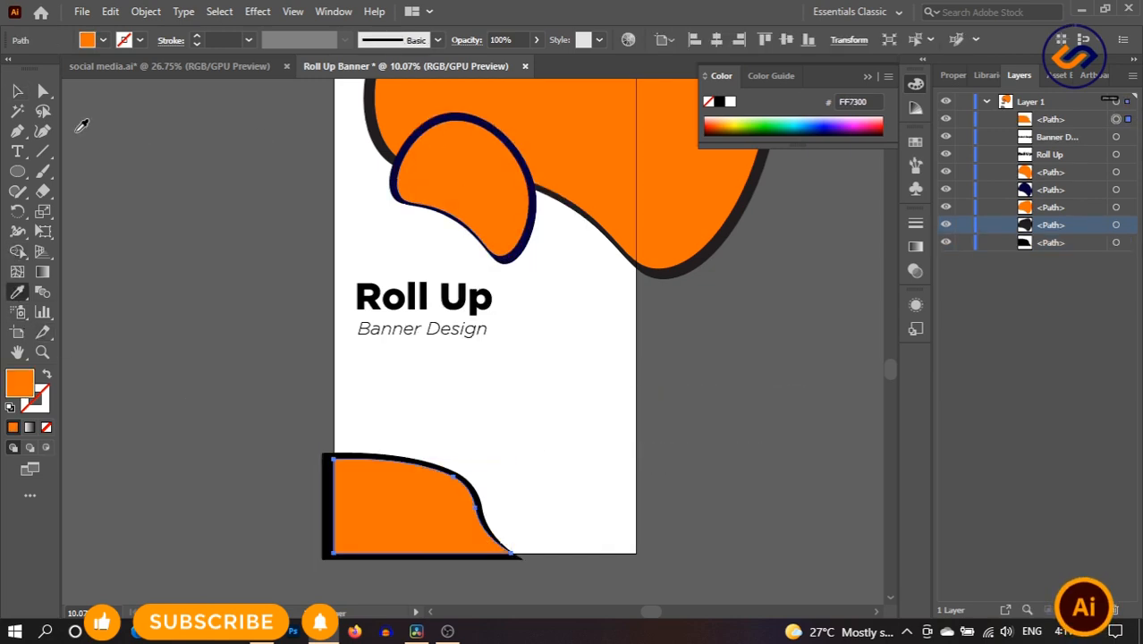
left_click(17, 90)
left_click(560, 437)
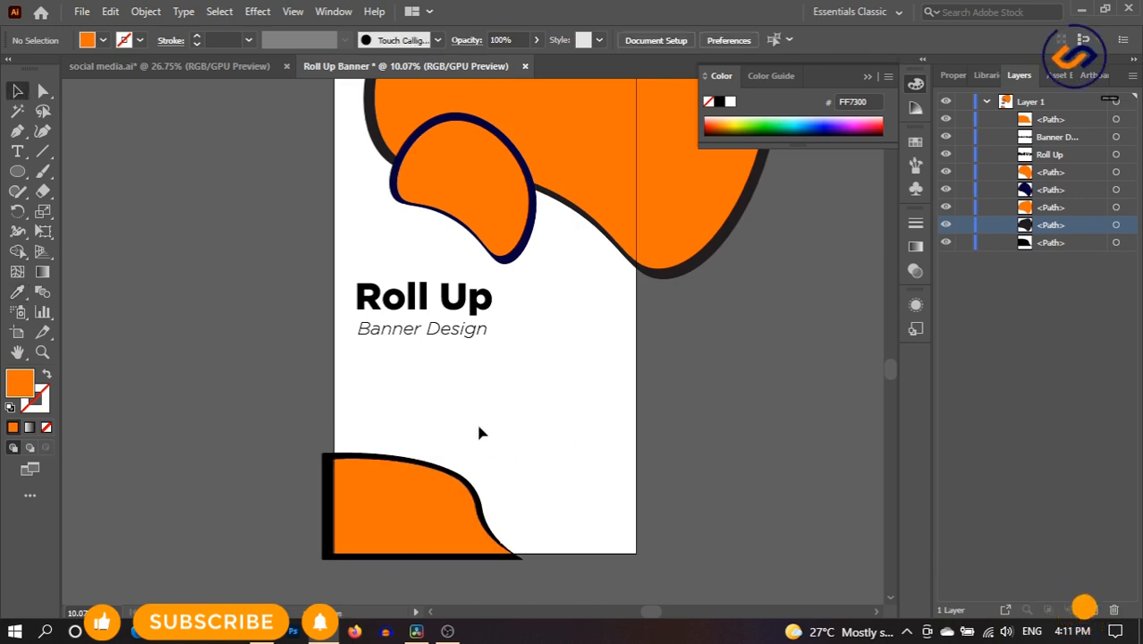
- Draw a rectangle strip along the artboard's bottom edge
left_click(42, 171)
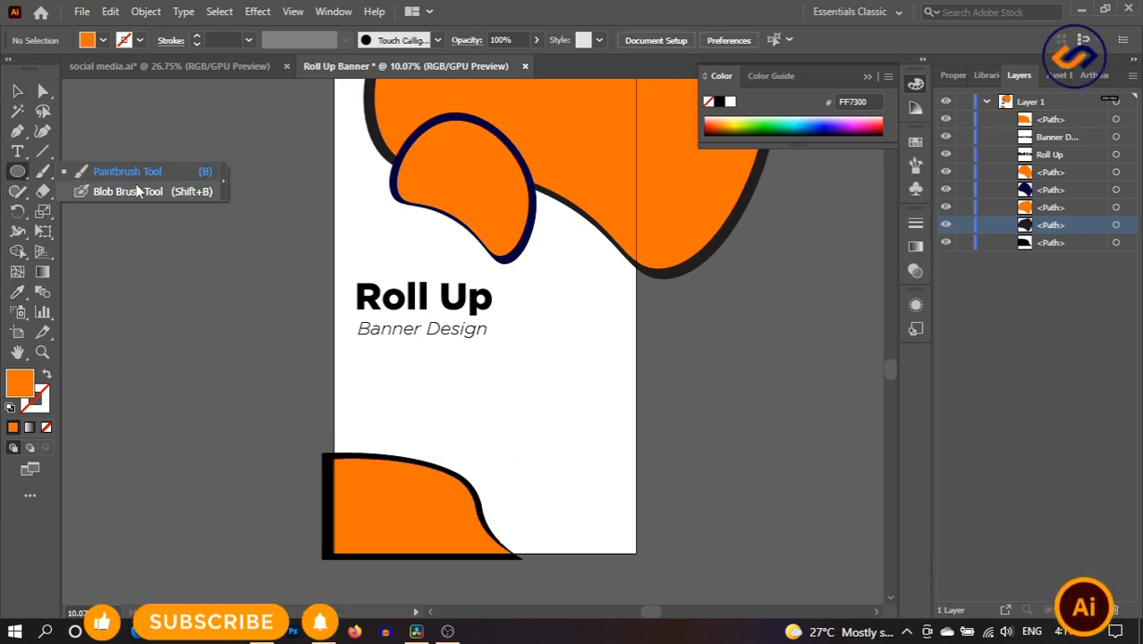
left_click(16, 172)
left_click(136, 171)
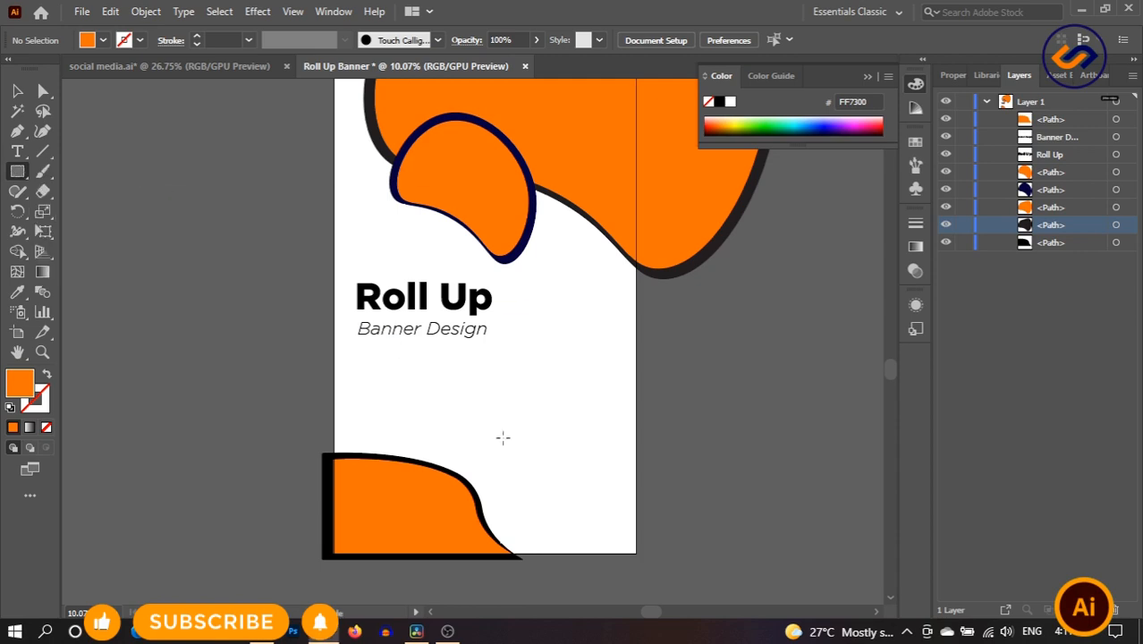
left_click_drag(484, 515, 640, 552)
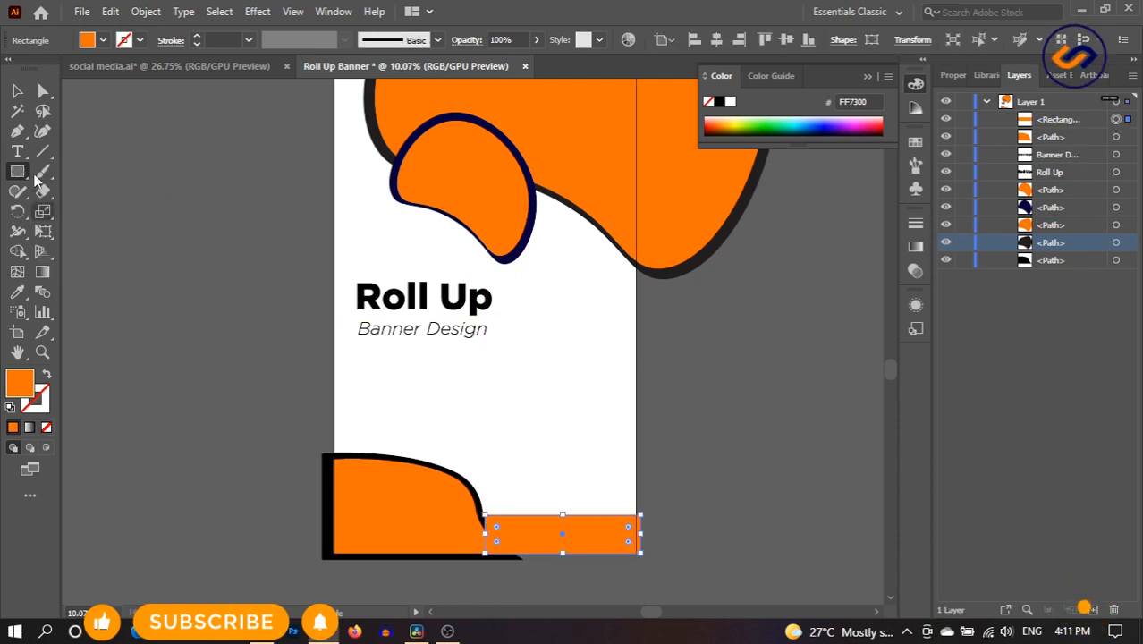
- Stretch the bottom strip left and send it behind the orange corner blob
key("v")
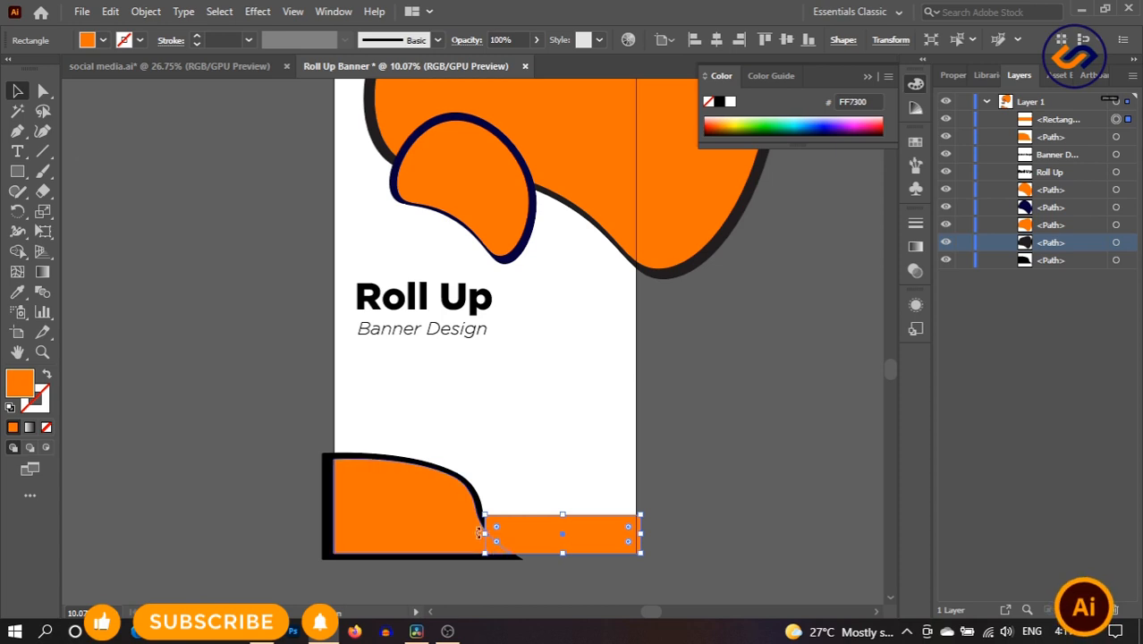
left_click_drag(483, 534, 392, 528)
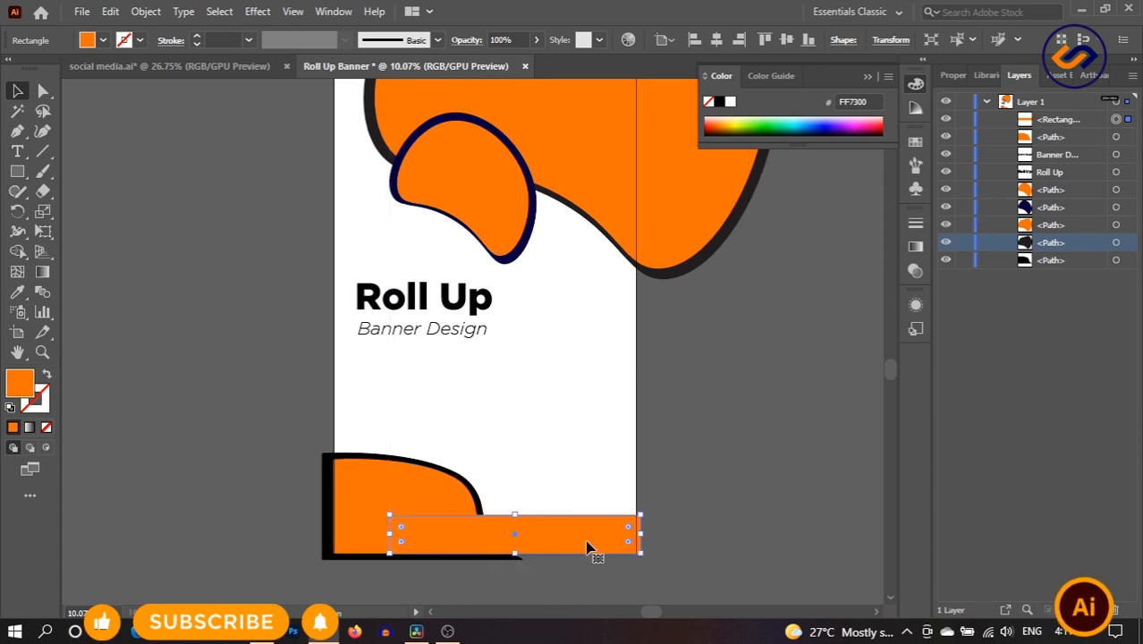
left_click(601, 465)
right_click(580, 527)
left_click(1117, 306)
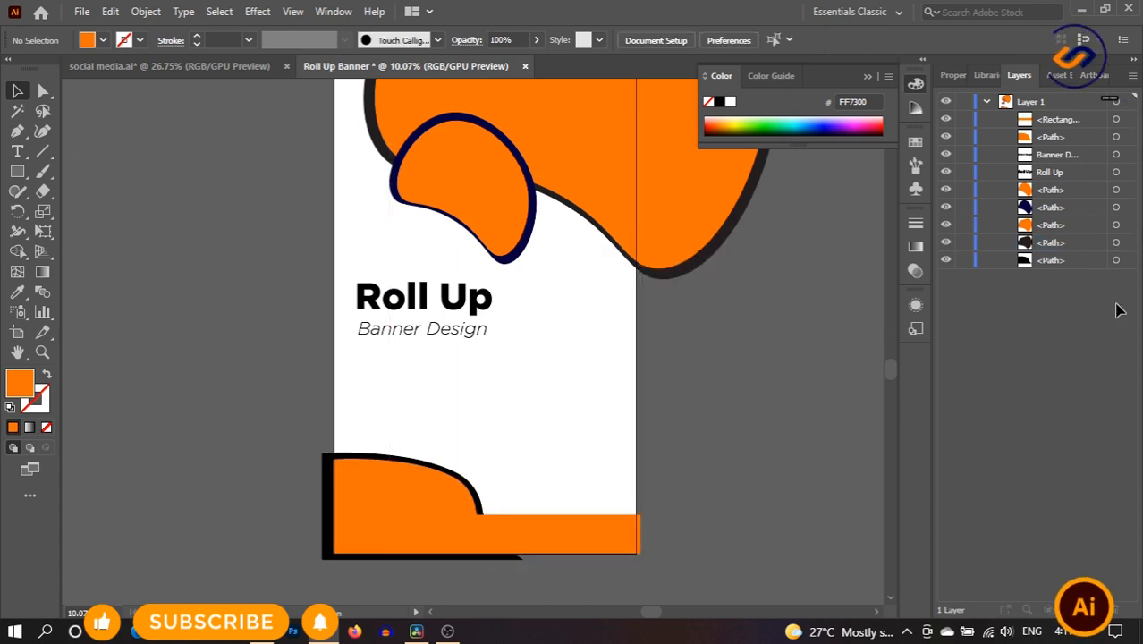
left_click(602, 536)
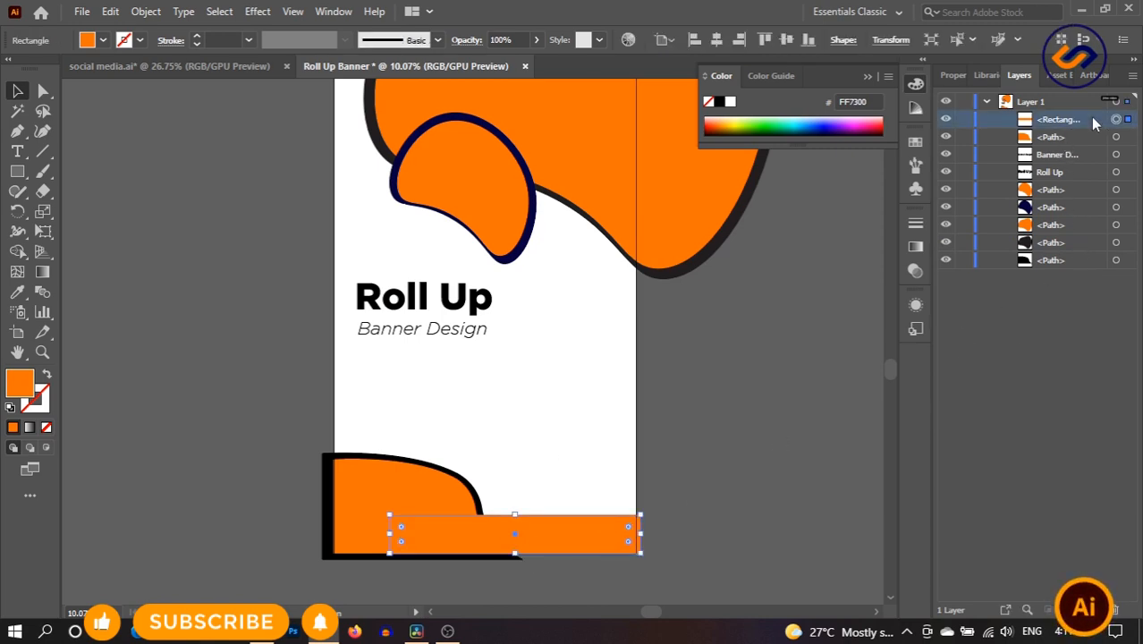
left_click_drag(1095, 118, 1092, 143)
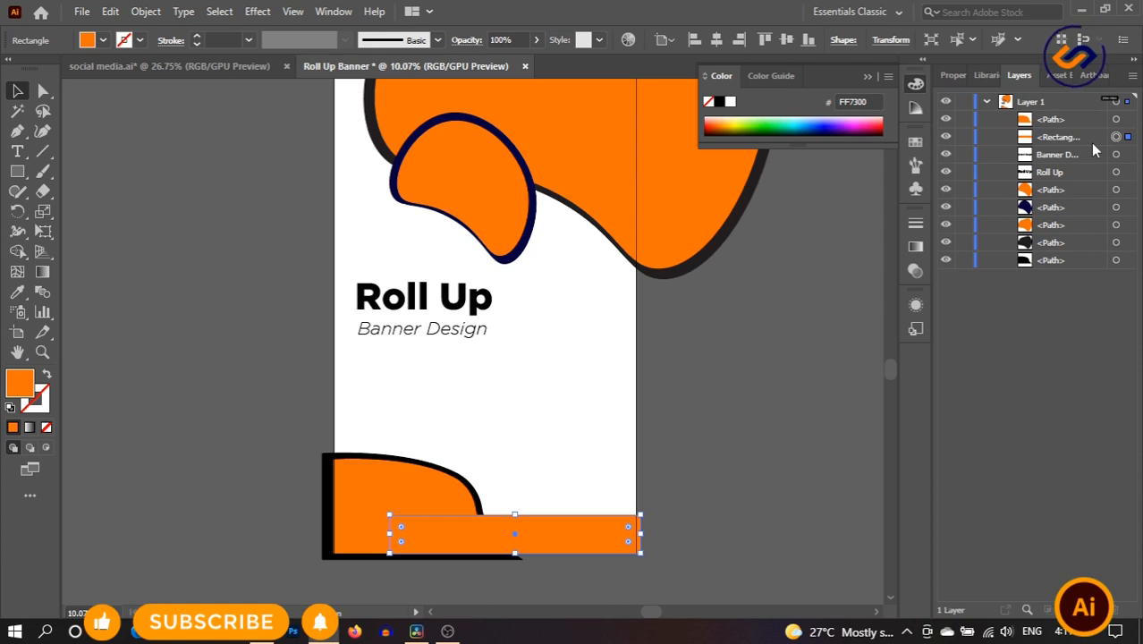
- Fill the bottom rectangle with the blob outline's navy #06003F
left_click(18, 293)
left_click(532, 220)
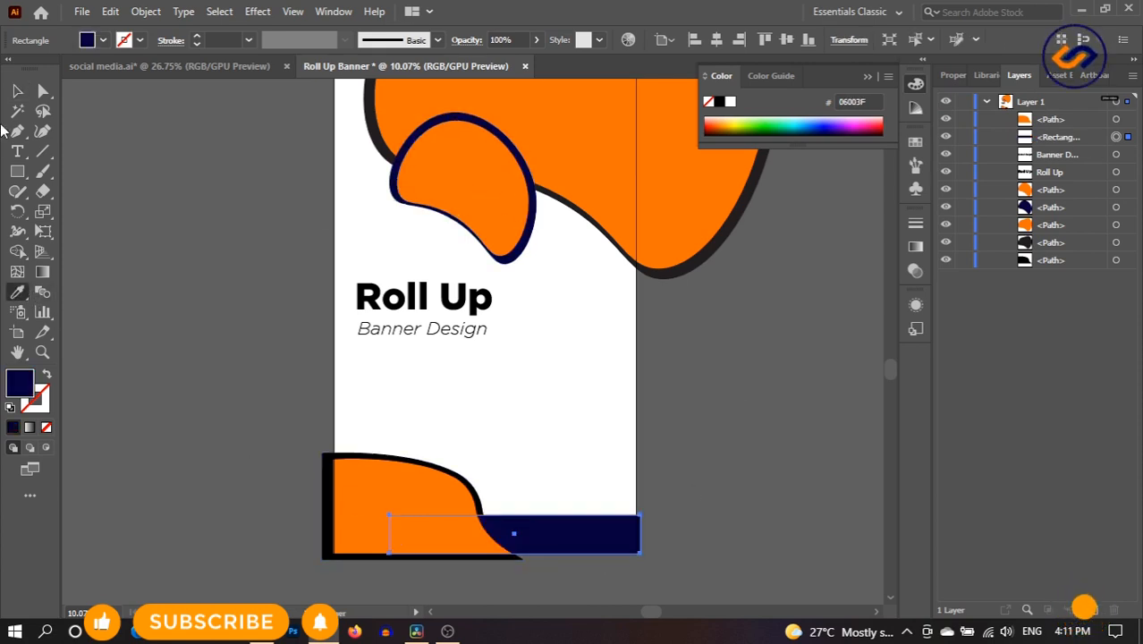
left_click(17, 90)
left_click(542, 415)
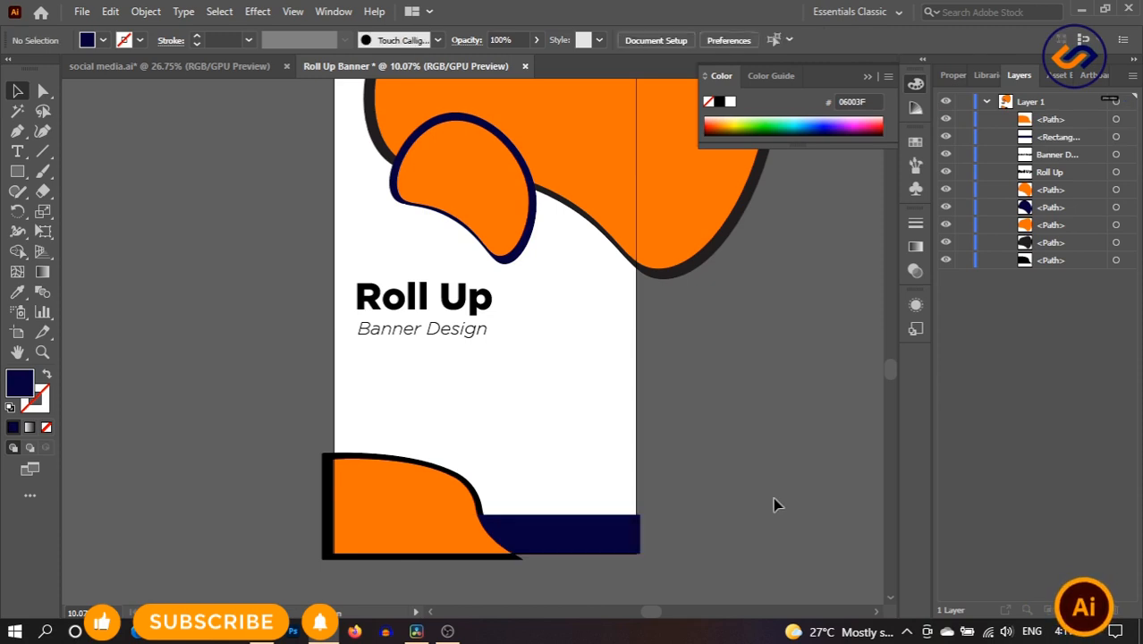
- Scale down the top orange blobs and nudge them into place
scroll(619, 384, "up", 2)
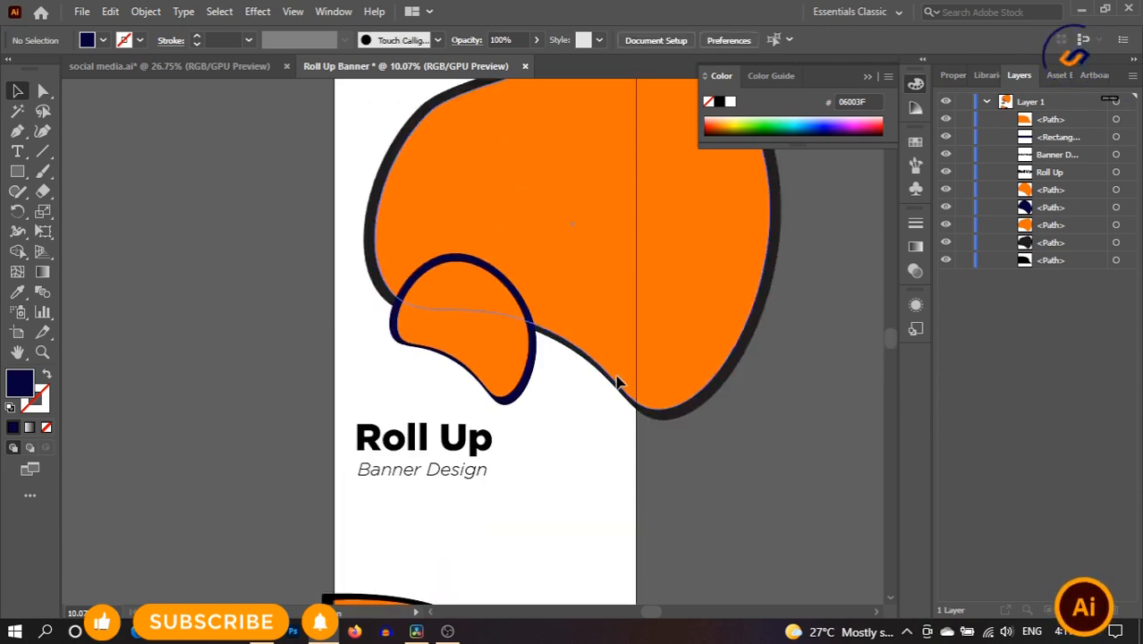
scroll(624, 371, "down", 2)
scroll(630, 354, "down", 2)
scroll(632, 349, "up", 2)
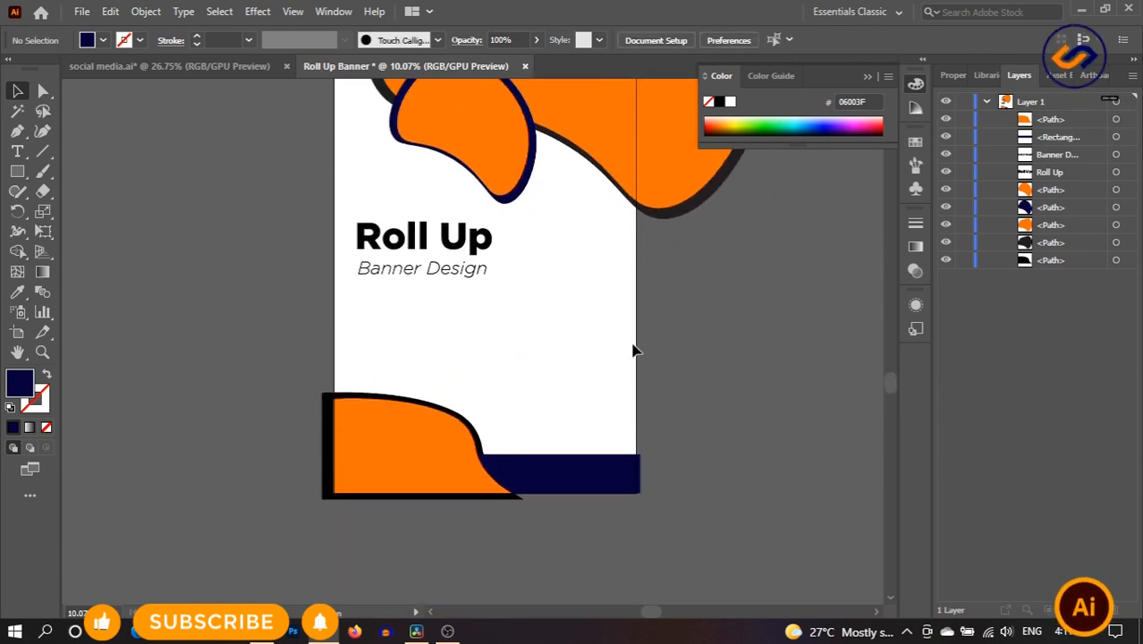
scroll(589, 360, "up", 3)
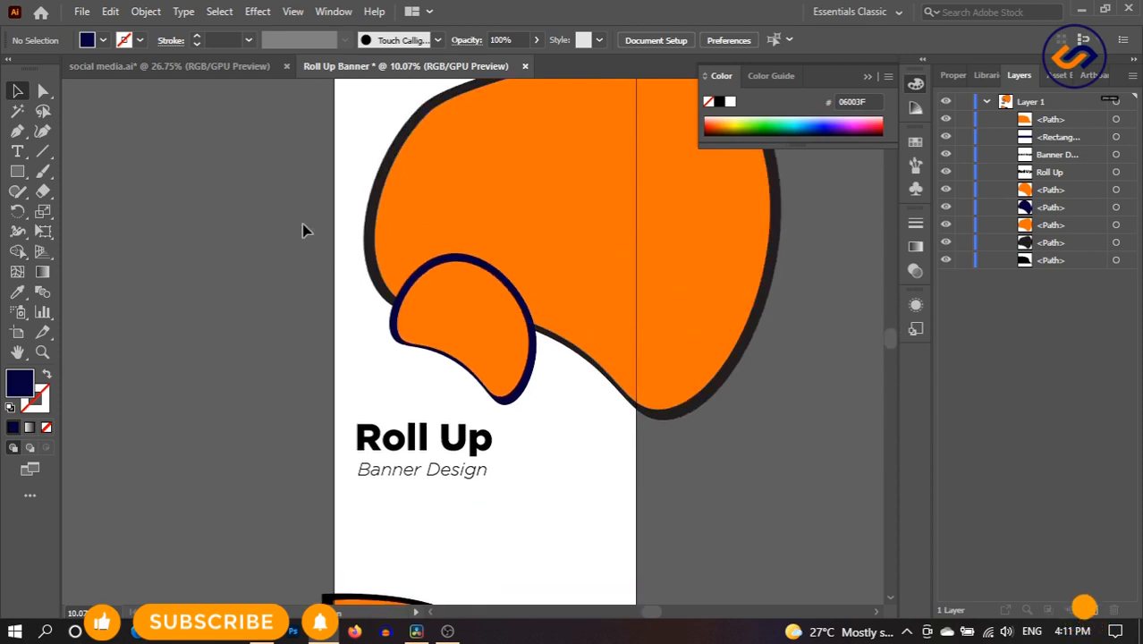
left_click_drag(304, 230, 725, 486)
scroll(801, 489, "up", 1)
left_click_drag(627, 333, 631, 341)
left_click(781, 535)
- Move the Roll Up title and Banner Design subtitle higher on the banner
scroll(804, 437, "down", 3)
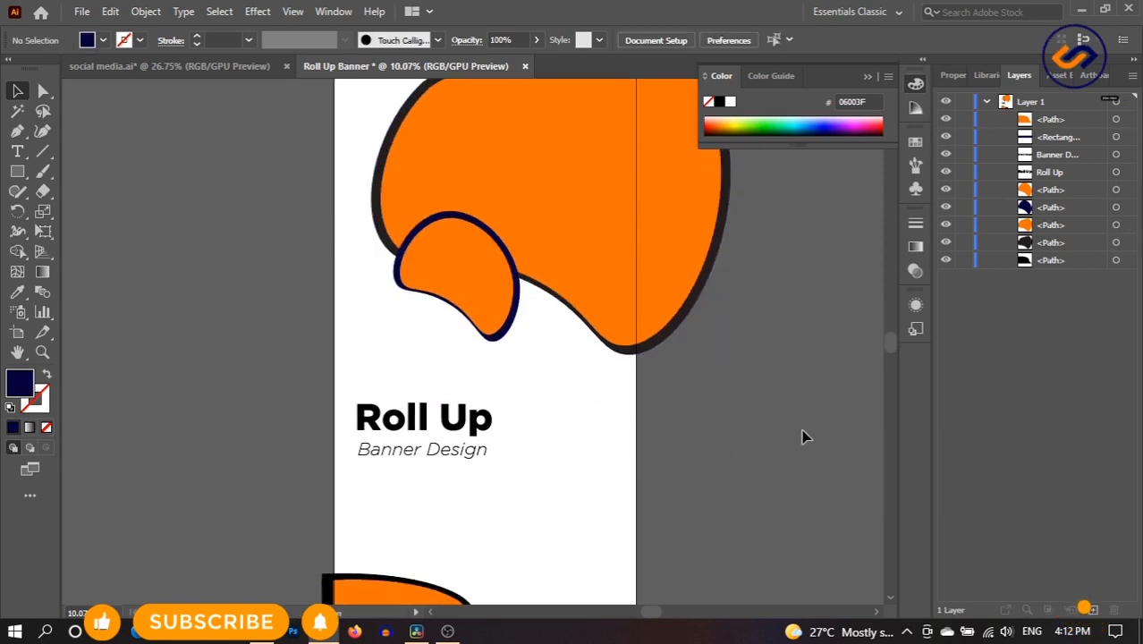
left_click_drag(348, 319, 490, 409)
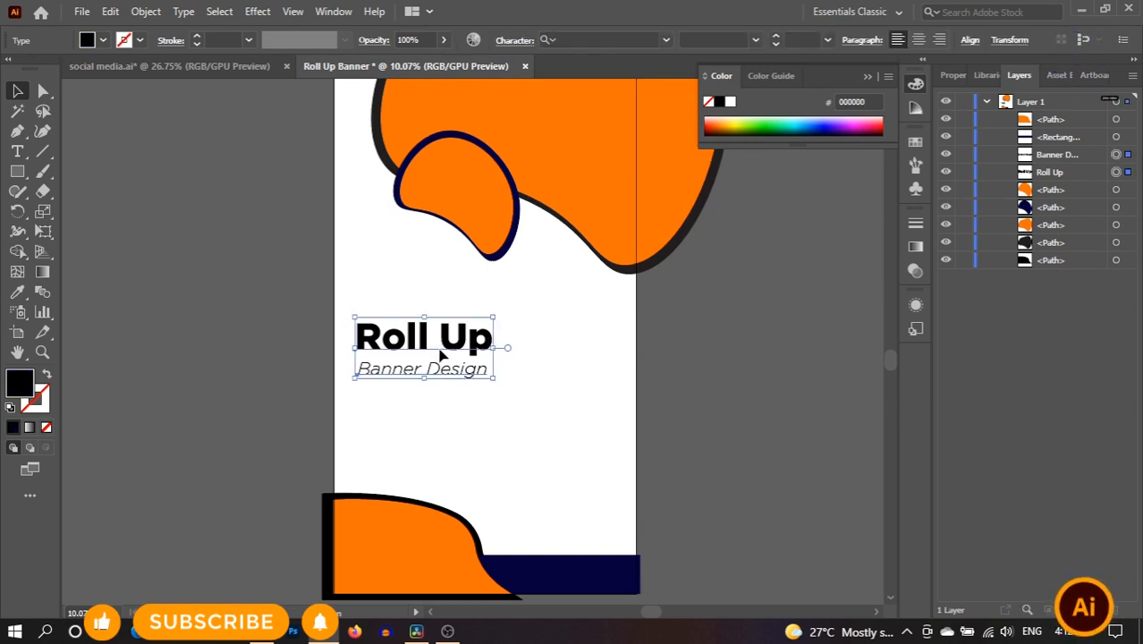
left_click_drag(440, 355, 435, 303)
left_click(697, 332)
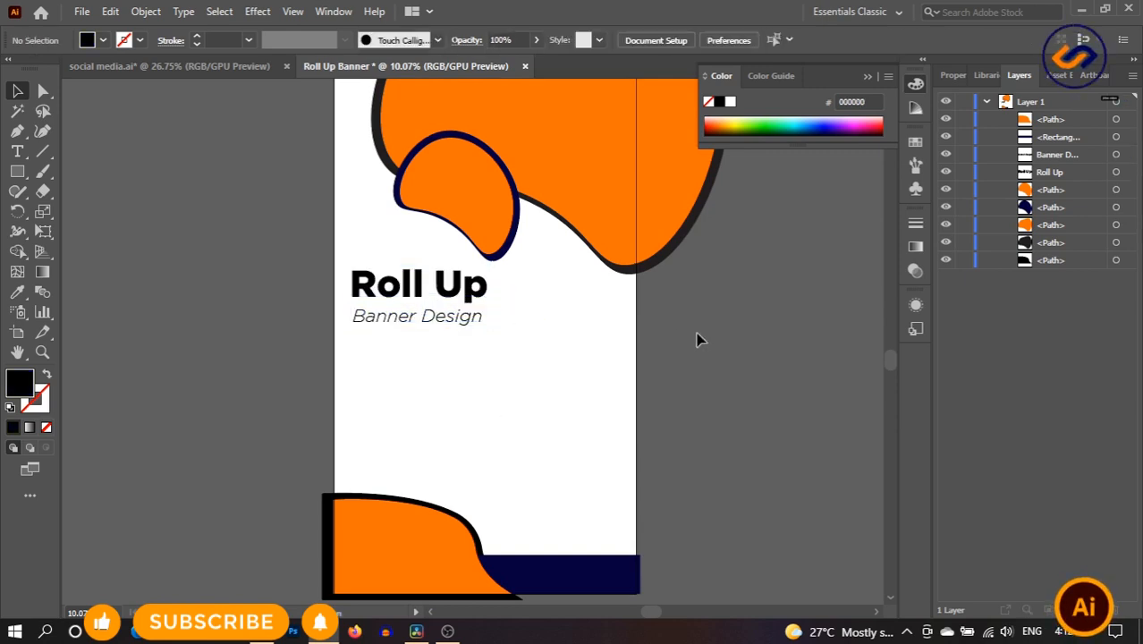
scroll(696, 331, "up", 2)
scroll(536, 408, "down", 1)
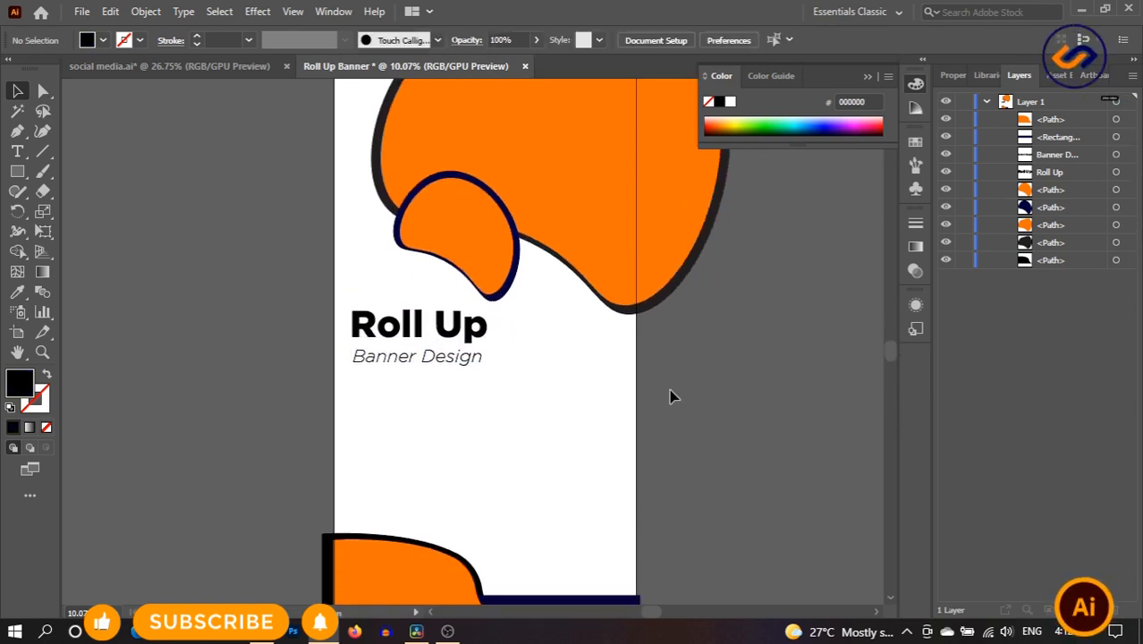
- Bring the building icon from social media.ai into the banner and enlarge it
left_click(186, 66)
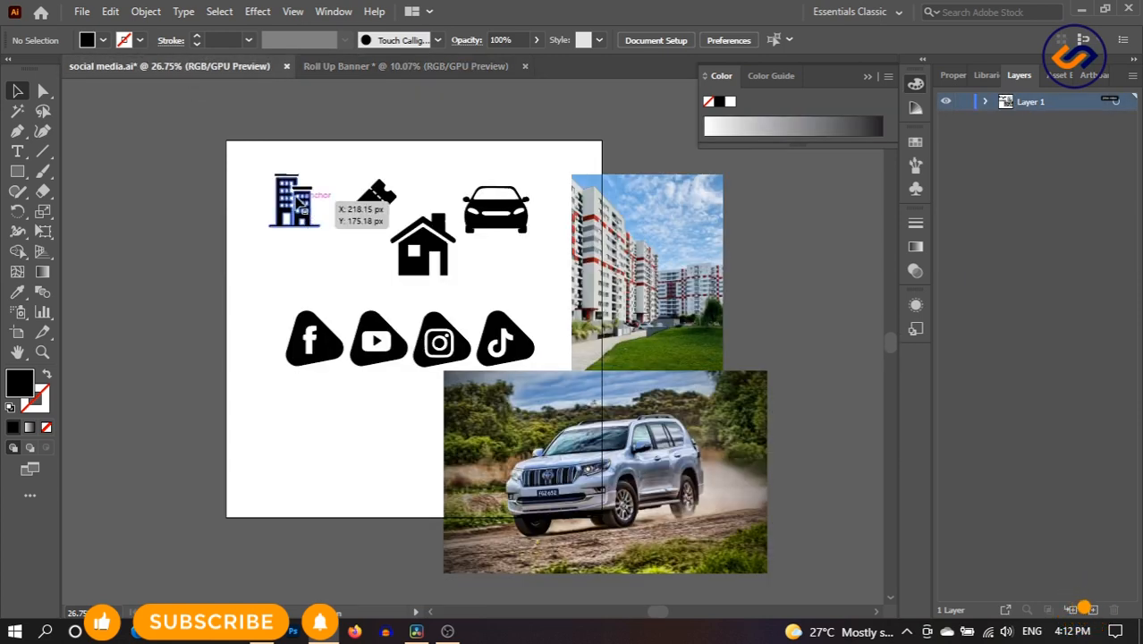
left_click(385, 66)
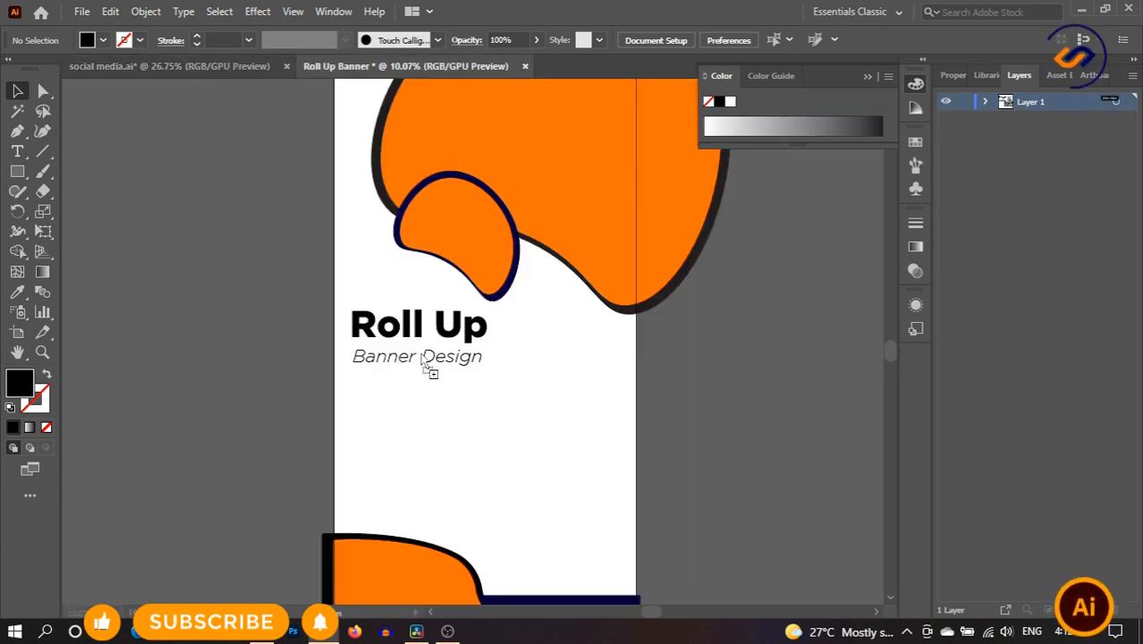
left_click_drag(454, 414, 407, 431)
left_click(505, 447)
- Duplicate the Banner Design subtitle below the icon and retype it as 'Apartment'
left_click(422, 362)
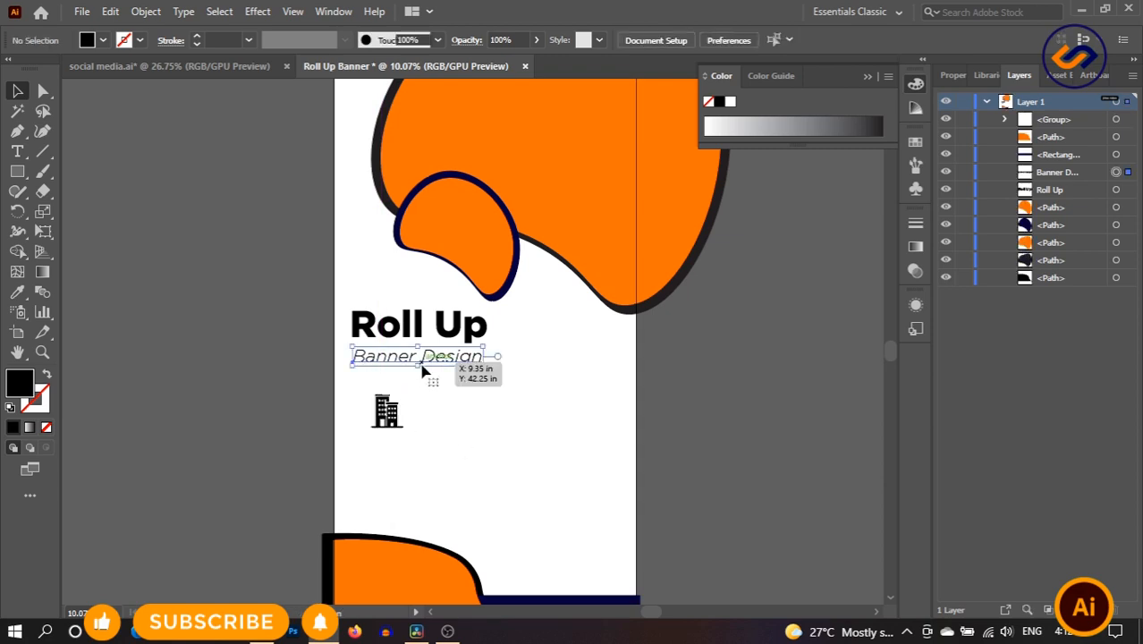
left_click_drag(423, 364, 454, 470)
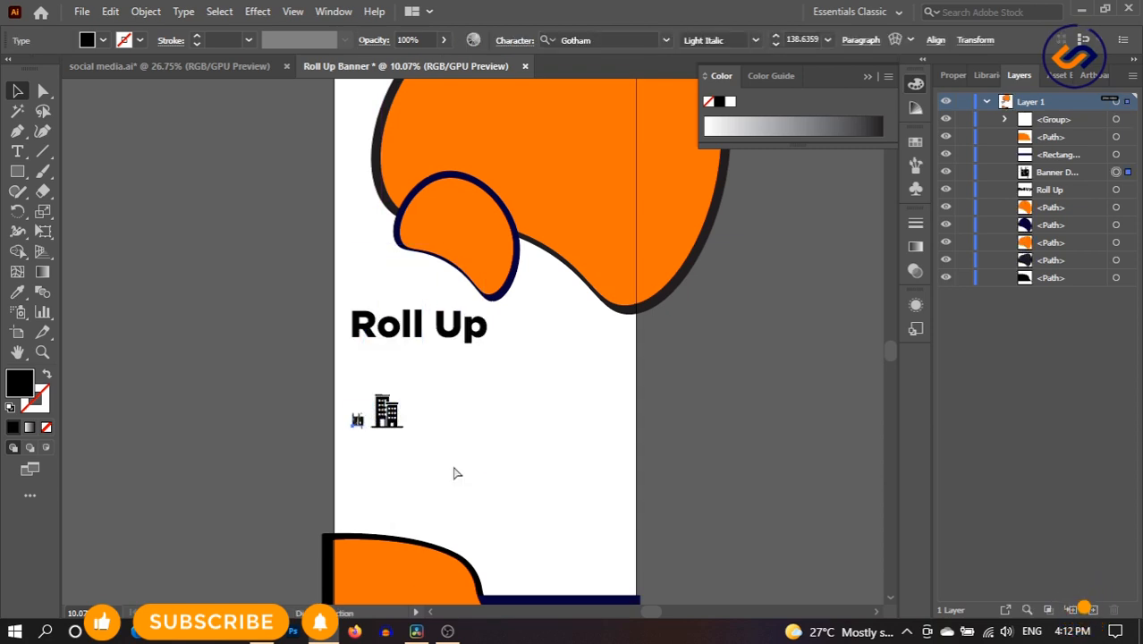
key("ctrl+z")
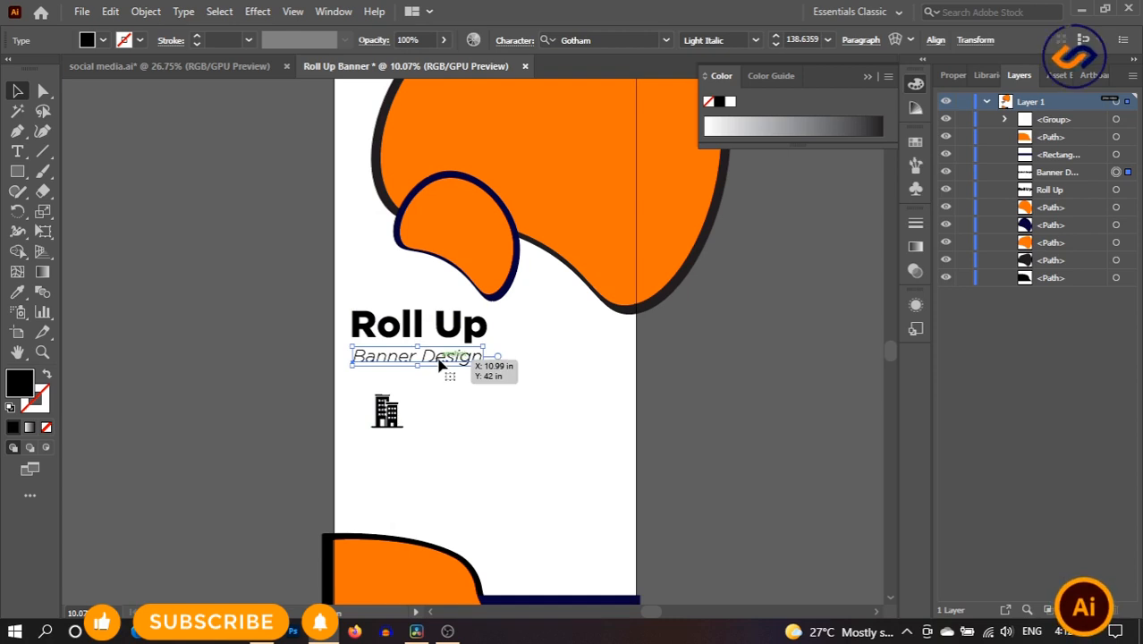
left_click_drag(441, 361, 511, 454)
double_click(511, 451)
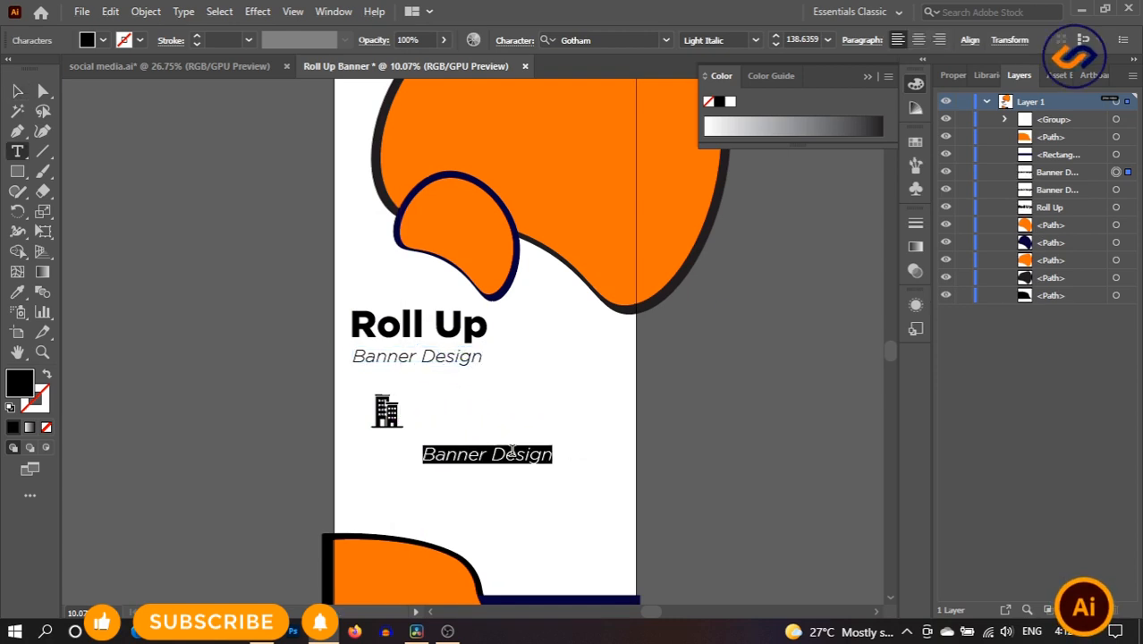
type("Apartment")
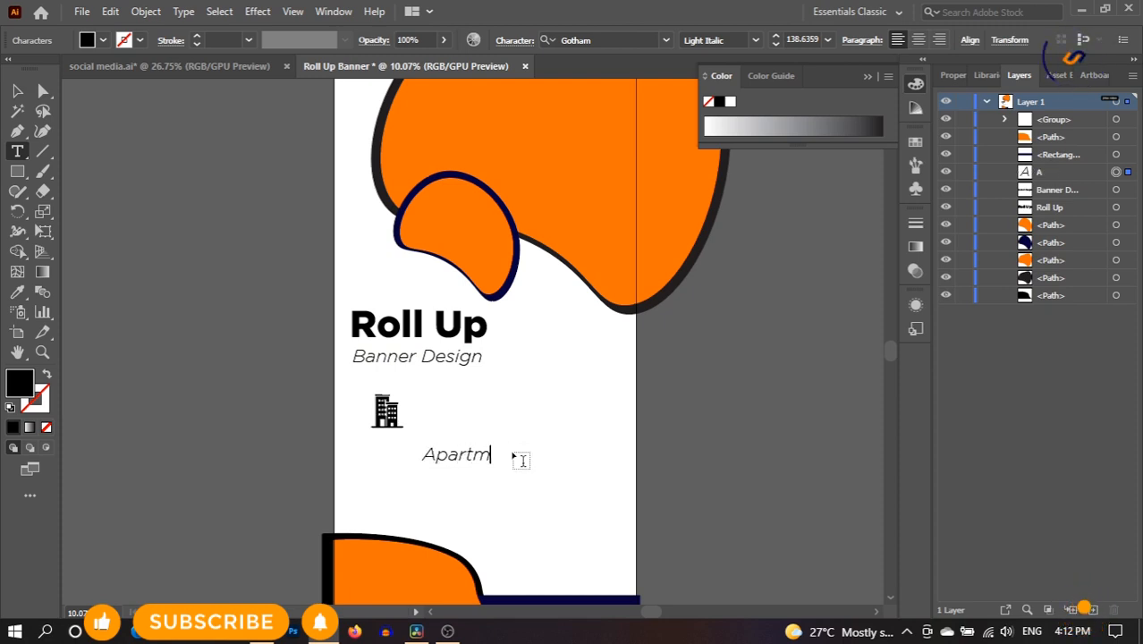
- Set the Apartment label to Gotham Medium and scale it down
double_click(477, 456)
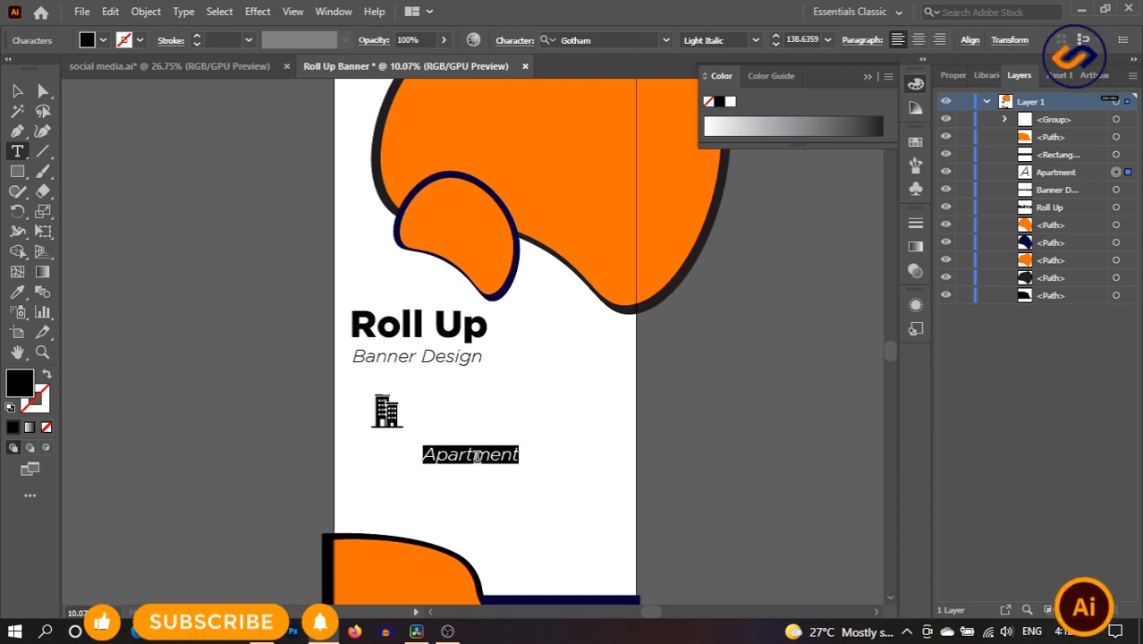
left_click(612, 41)
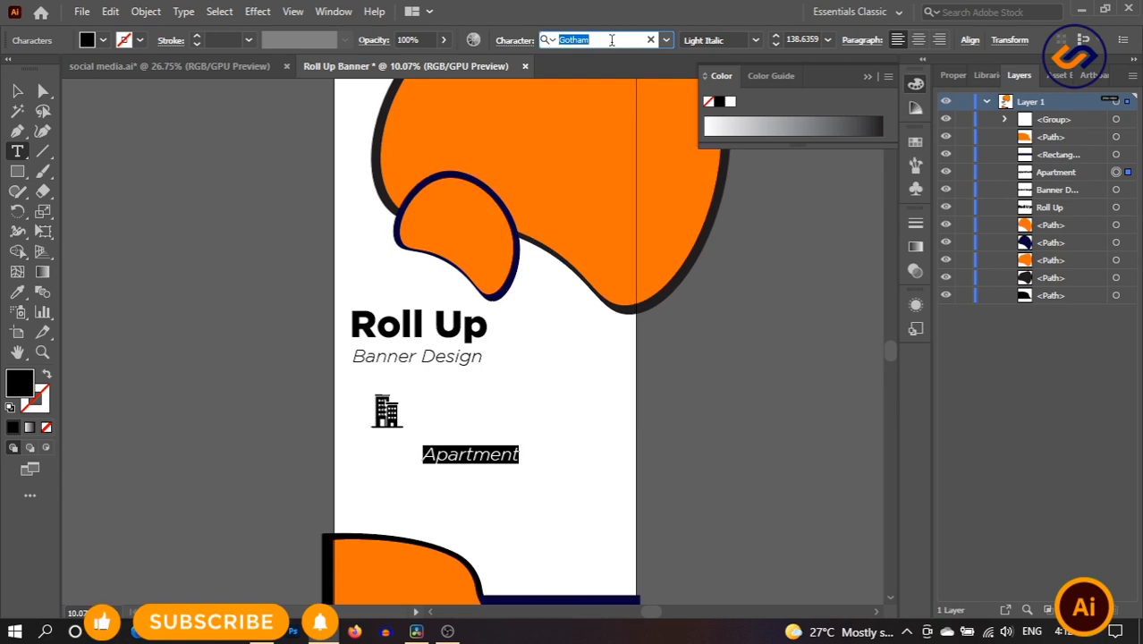
type("Gotham-Black")
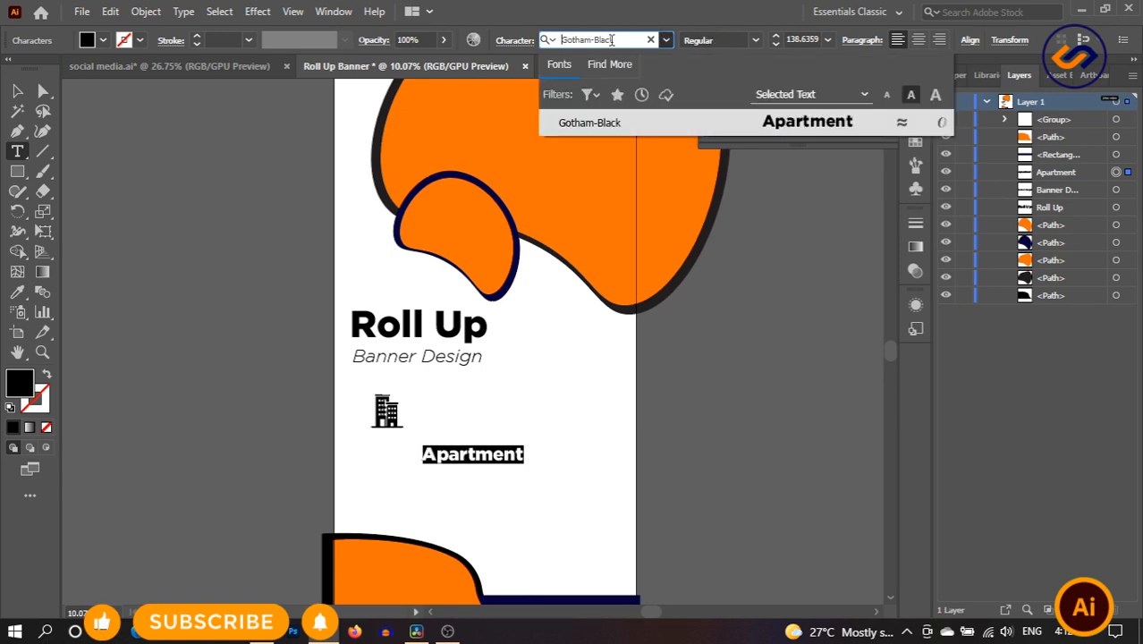
double_click(633, 36)
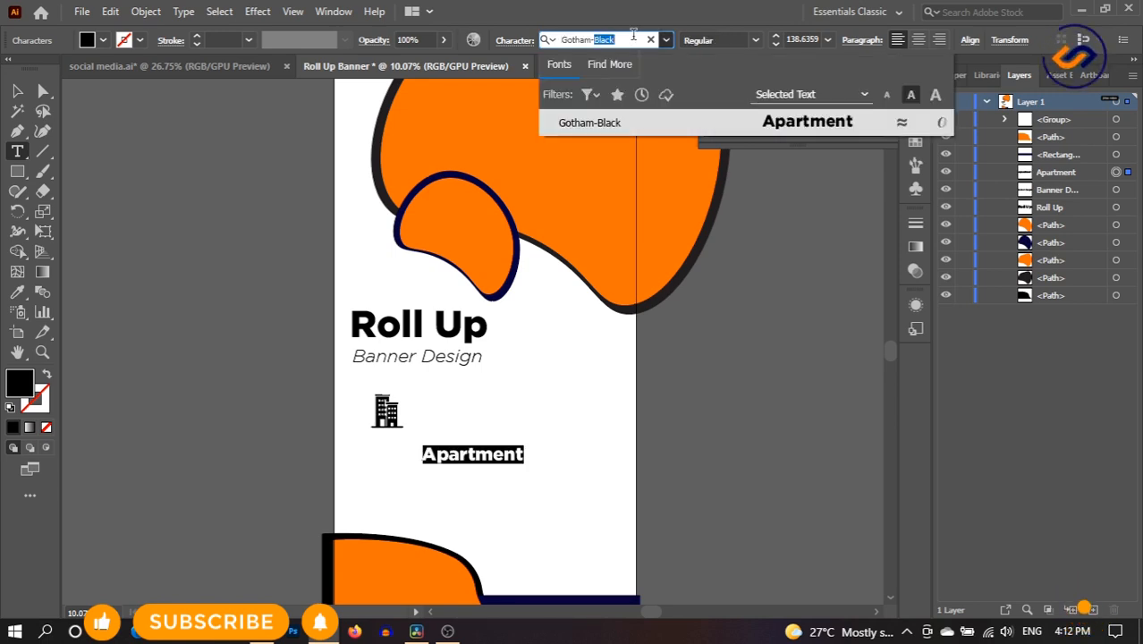
key("BackSpace")
key("BackSpace")
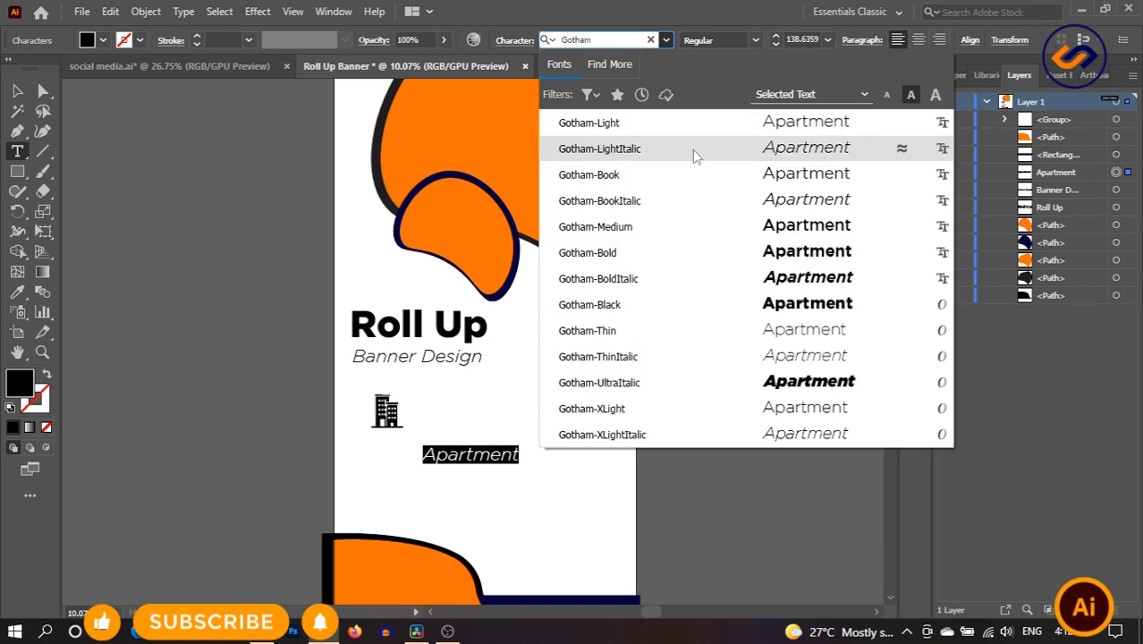
left_click(667, 226)
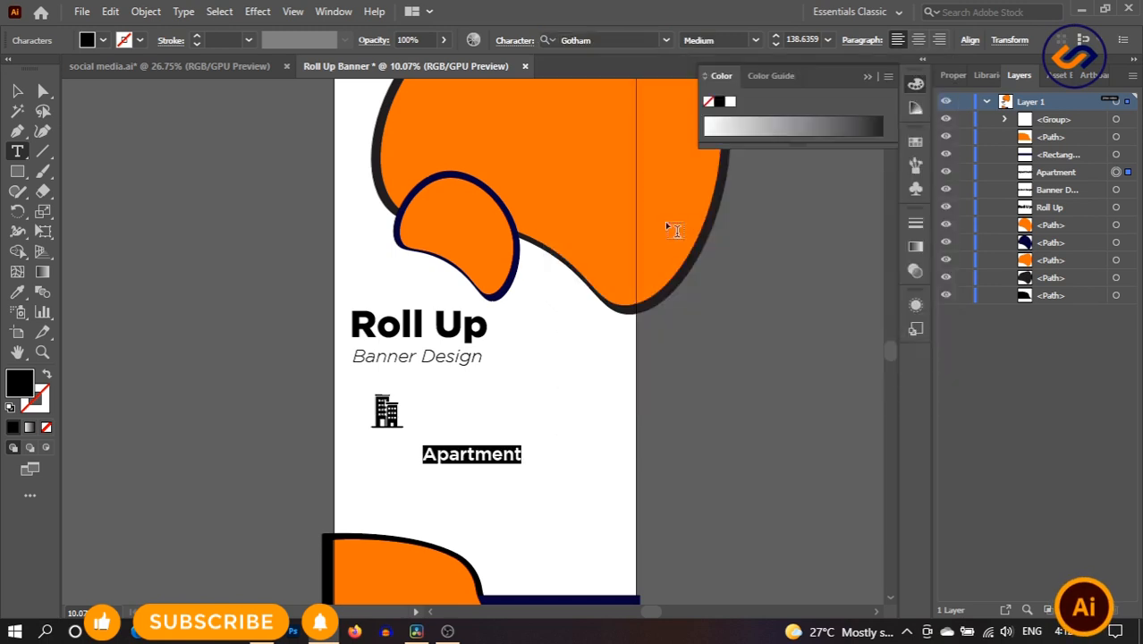
left_click(30, 92)
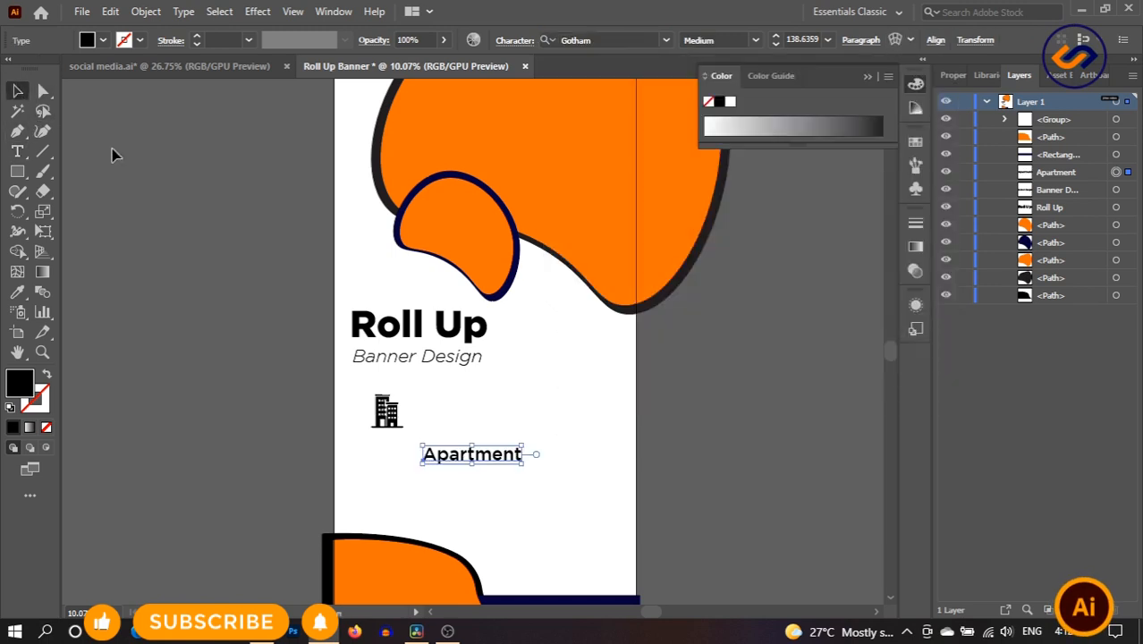
left_click_drag(521, 455, 400, 449)
- Bring the ticket icon from social media.ai beside the building icon and shrink it slightly
left_click(513, 464)
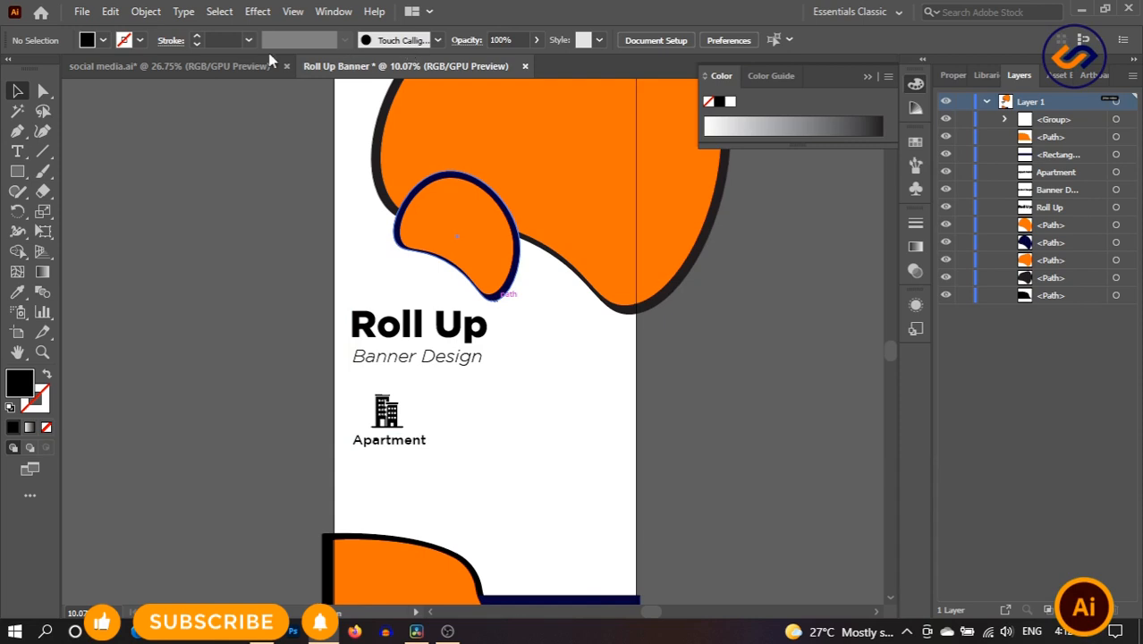
left_click(212, 65)
left_click_drag(387, 185, 261, 76)
left_click_drag(374, 70, 509, 436)
left_click(565, 460)
- Duplicate the Apartment label, retype it as 'Tickets' and centre it under the ticket icon
left_click_drag(395, 442, 488, 445)
double_click(488, 442)
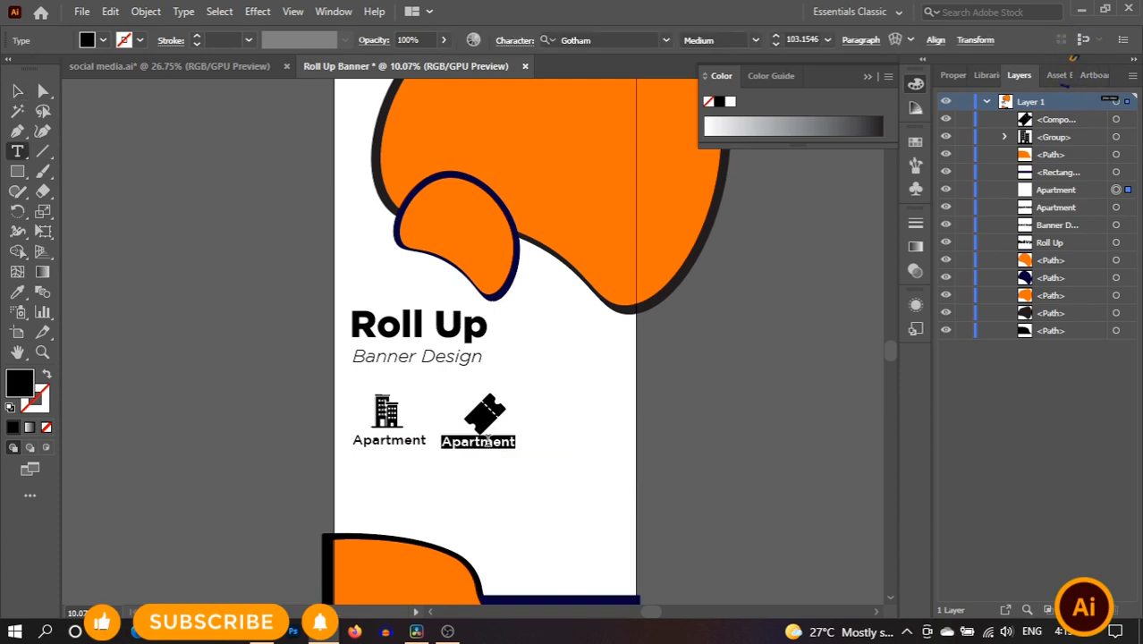
key("BackSpace")
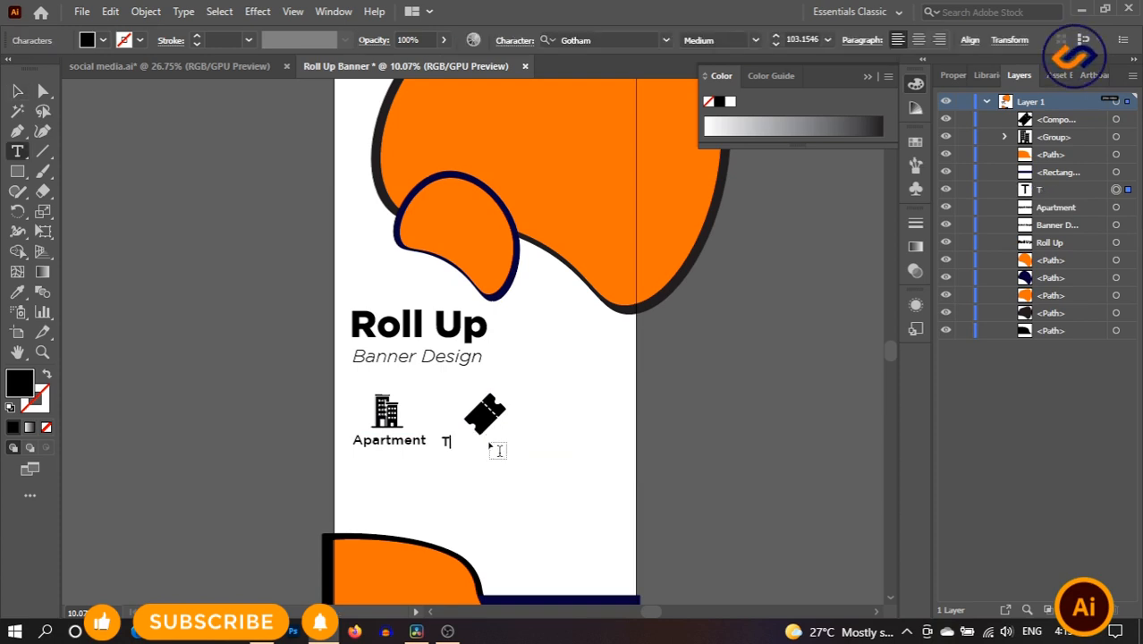
type("Tickets")
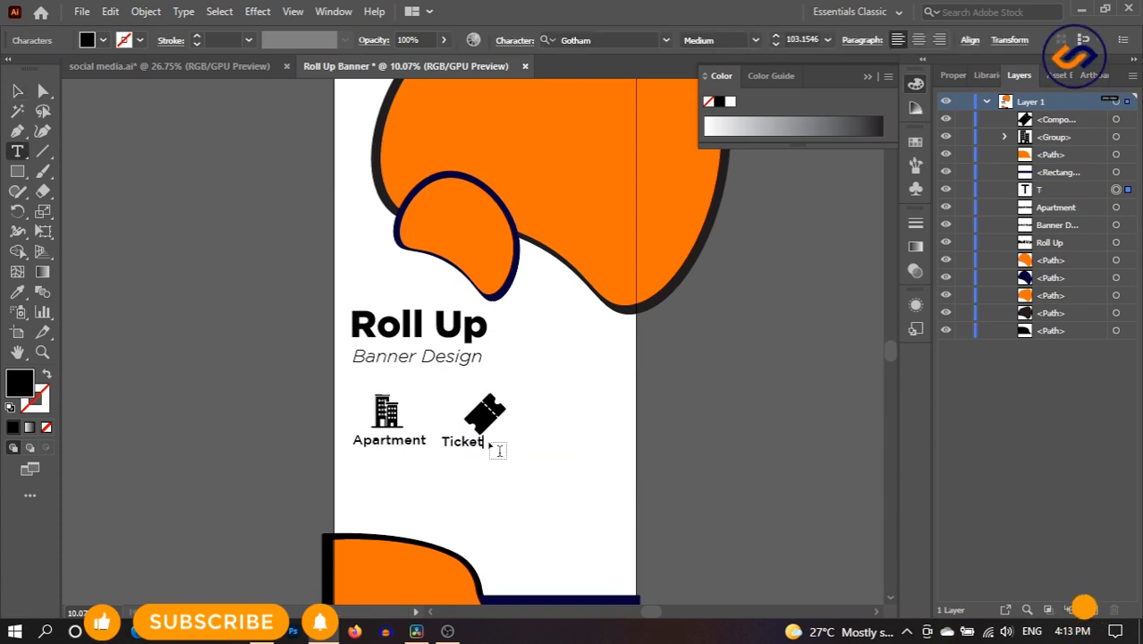
left_click(15, 93)
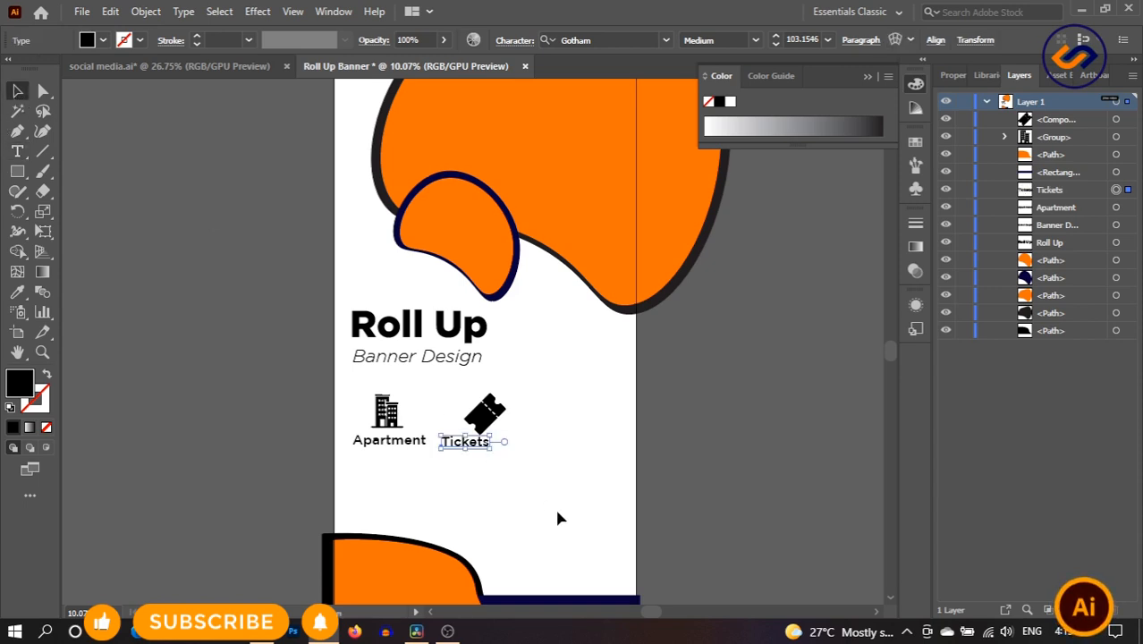
left_click_drag(470, 449, 488, 450)
left_click(550, 476)
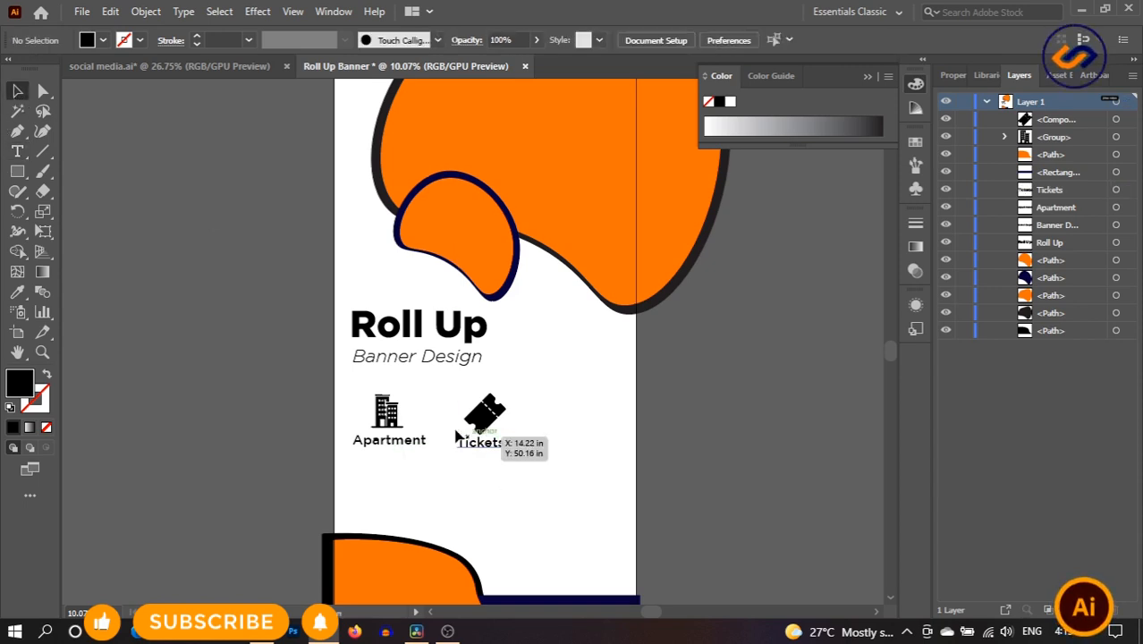
- Bring the house icon from social media.ai and scale it to match the others
left_click(179, 66)
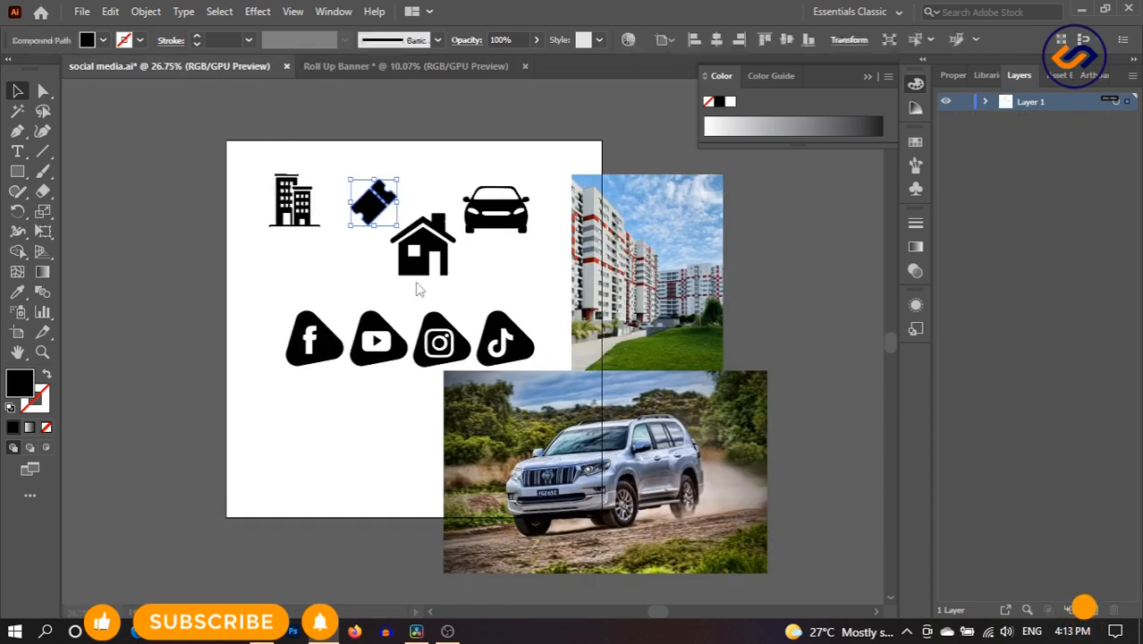
left_click_drag(442, 262, 372, 79)
left_click(516, 268)
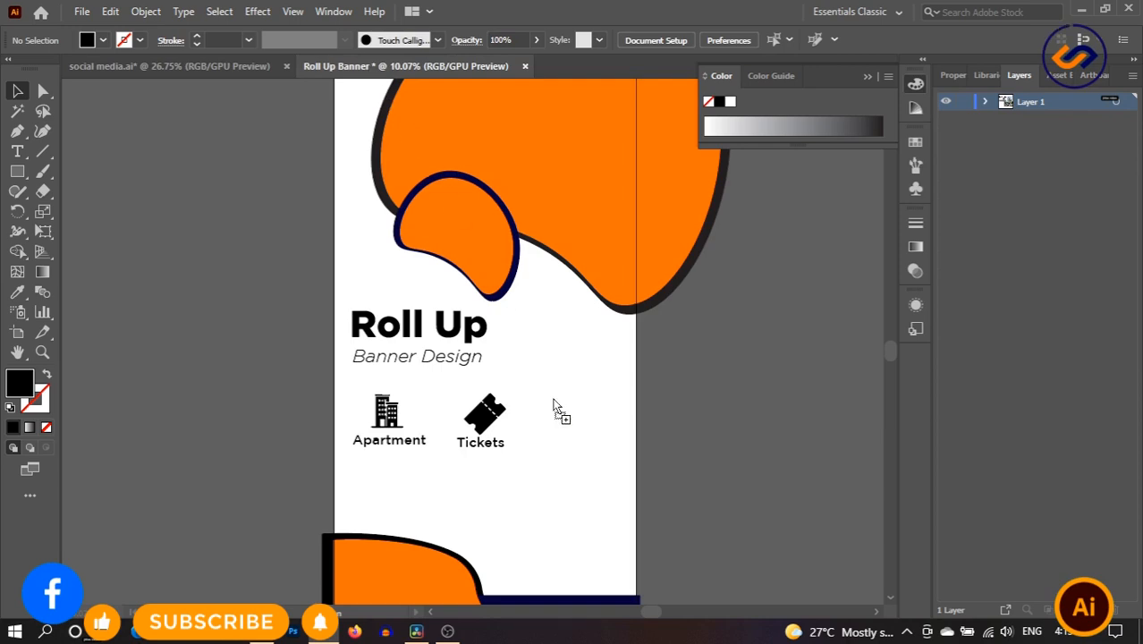
left_click_drag(554, 407, 590, 435)
- Copy the Tickets label under the house, change it to 'Flat House' and centre it
left_click(491, 445)
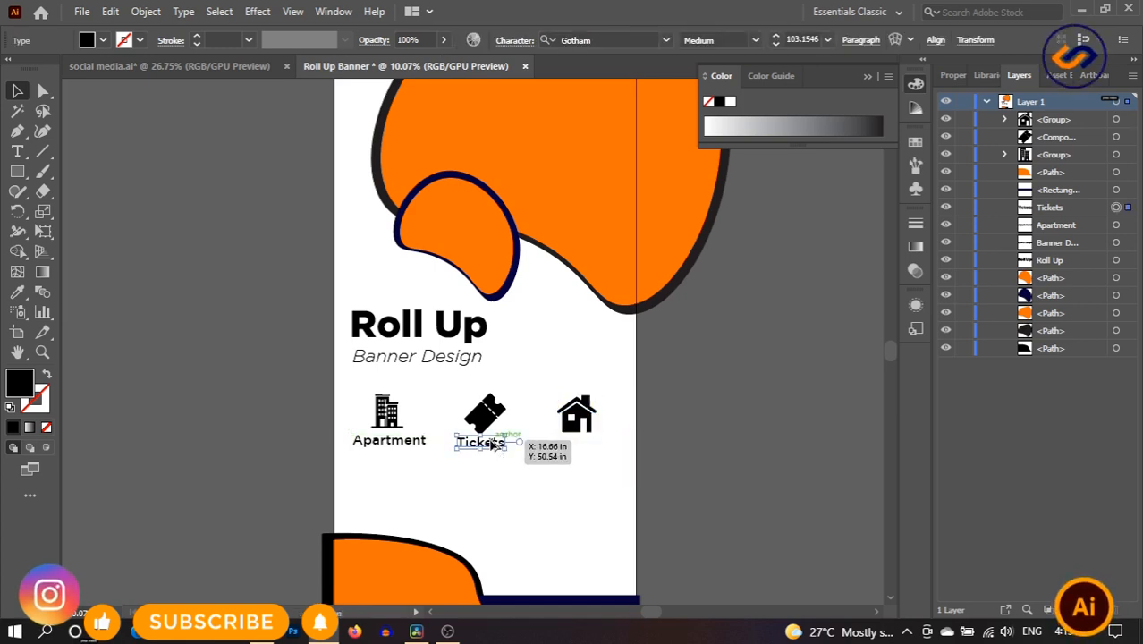
left_click_drag(480, 447, 581, 447)
double_click(581, 442)
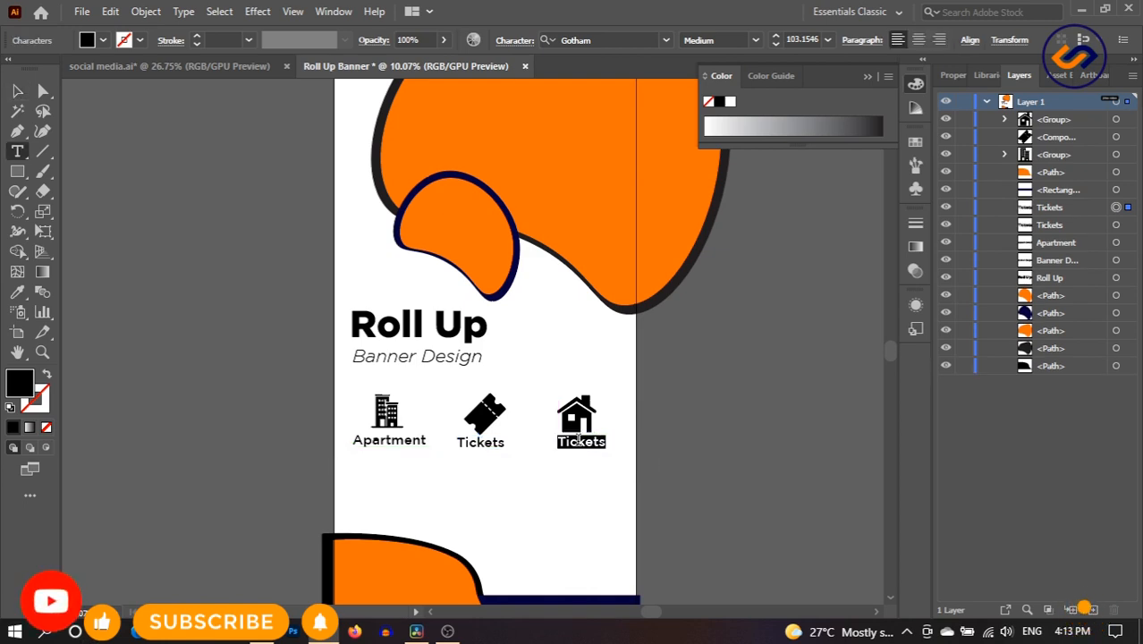
type("House")
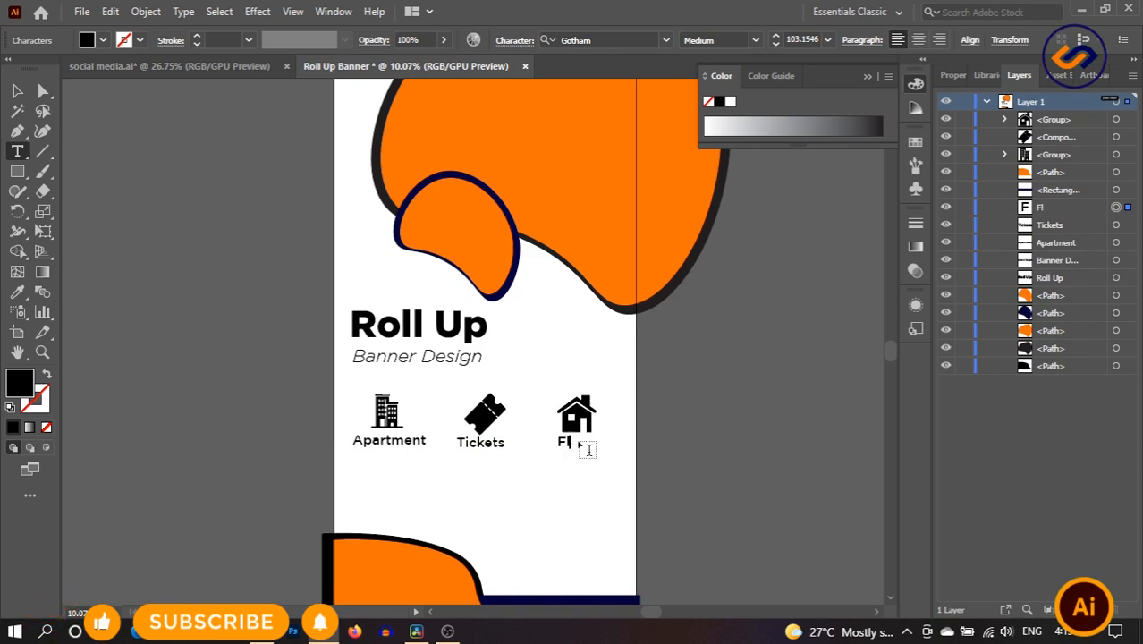
type("e")
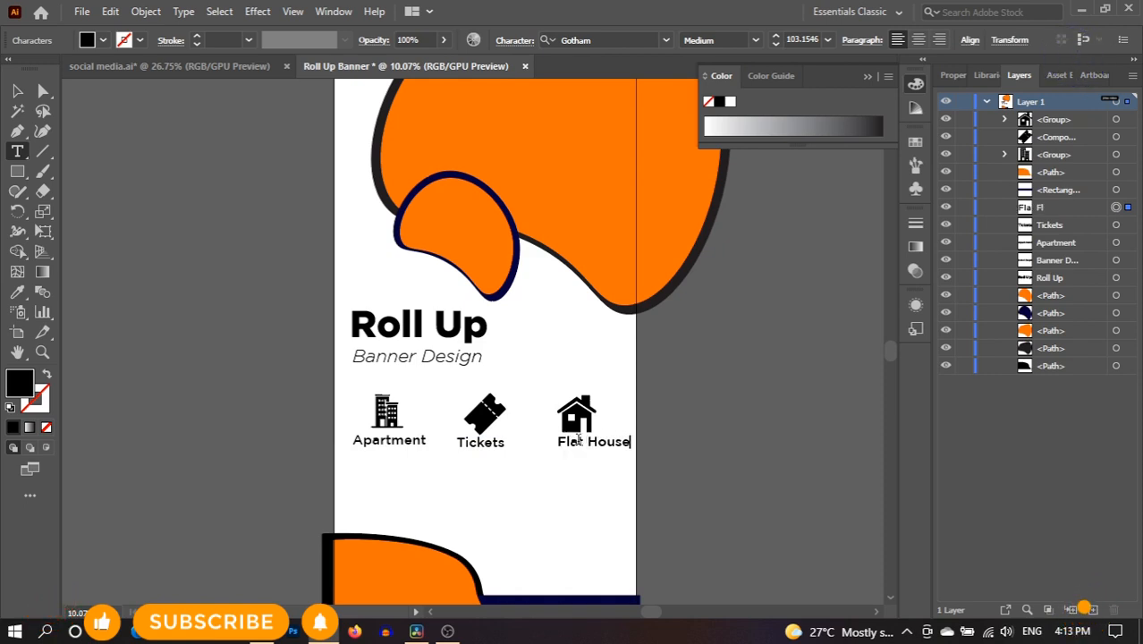
left_click(18, 91)
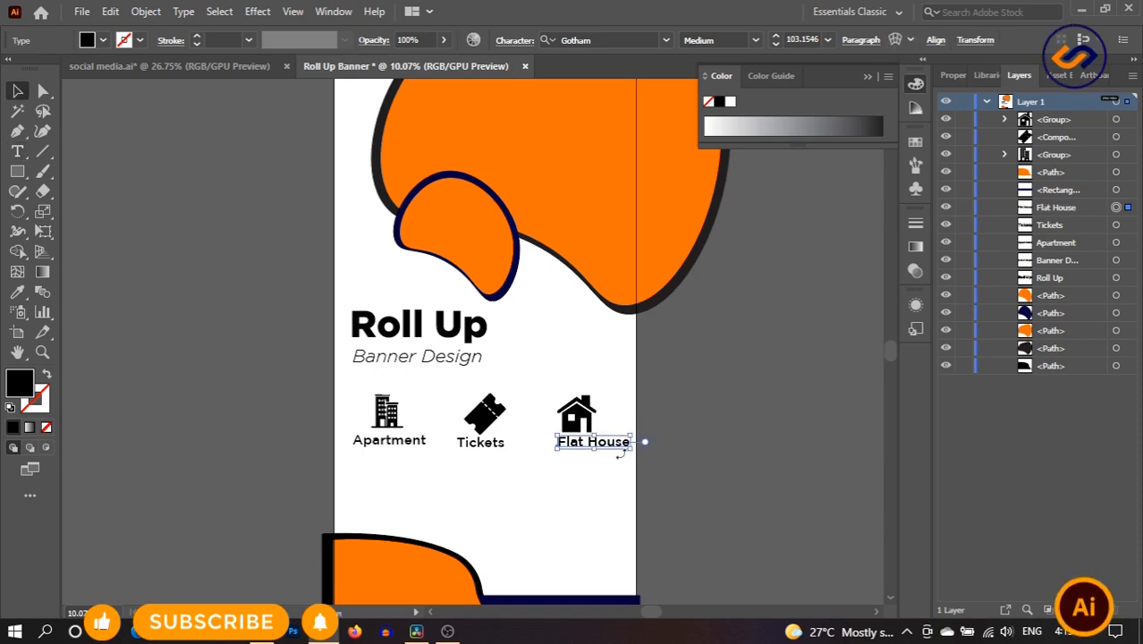
left_click_drag(640, 440, 627, 440)
- Bring the car icon from social media.ai onto the banner below Tickets
left_click(588, 494)
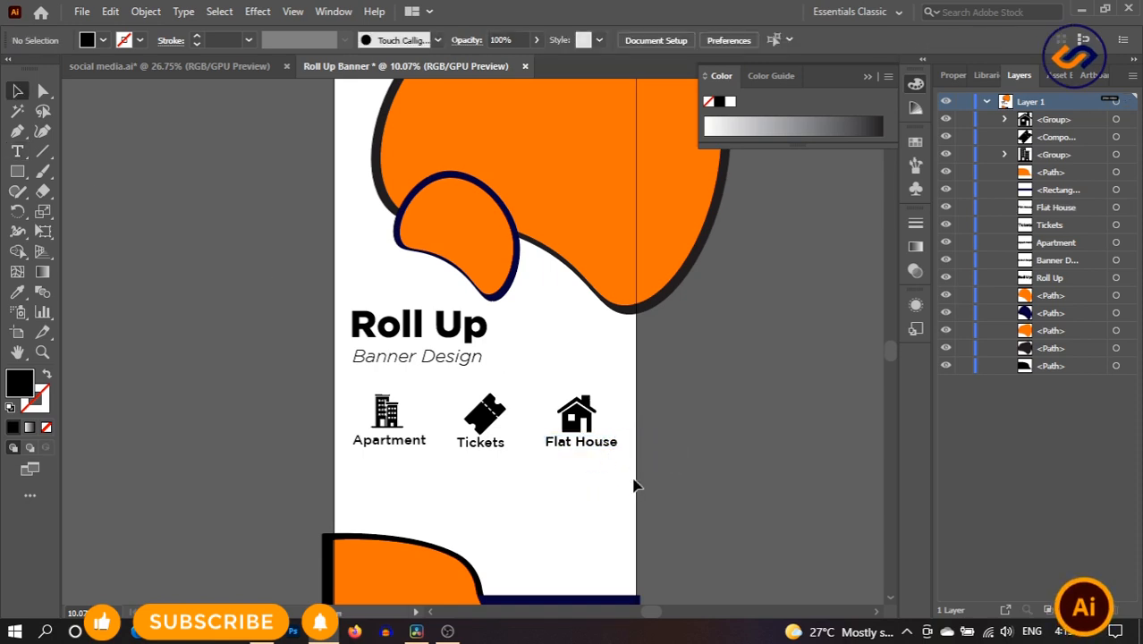
left_click(173, 69)
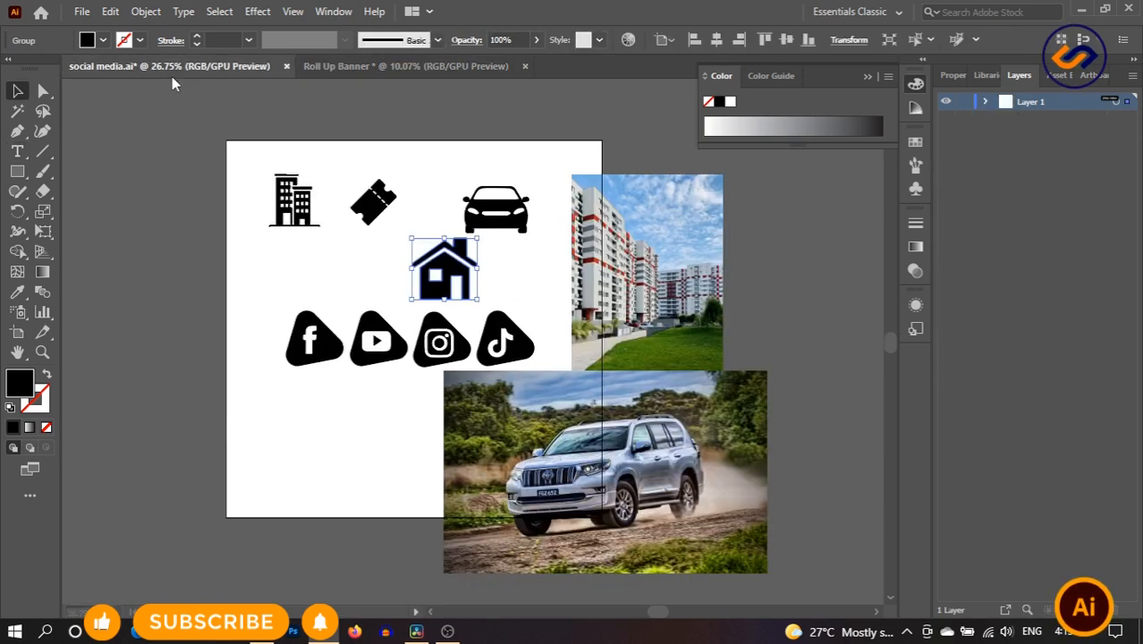
left_click(499, 213)
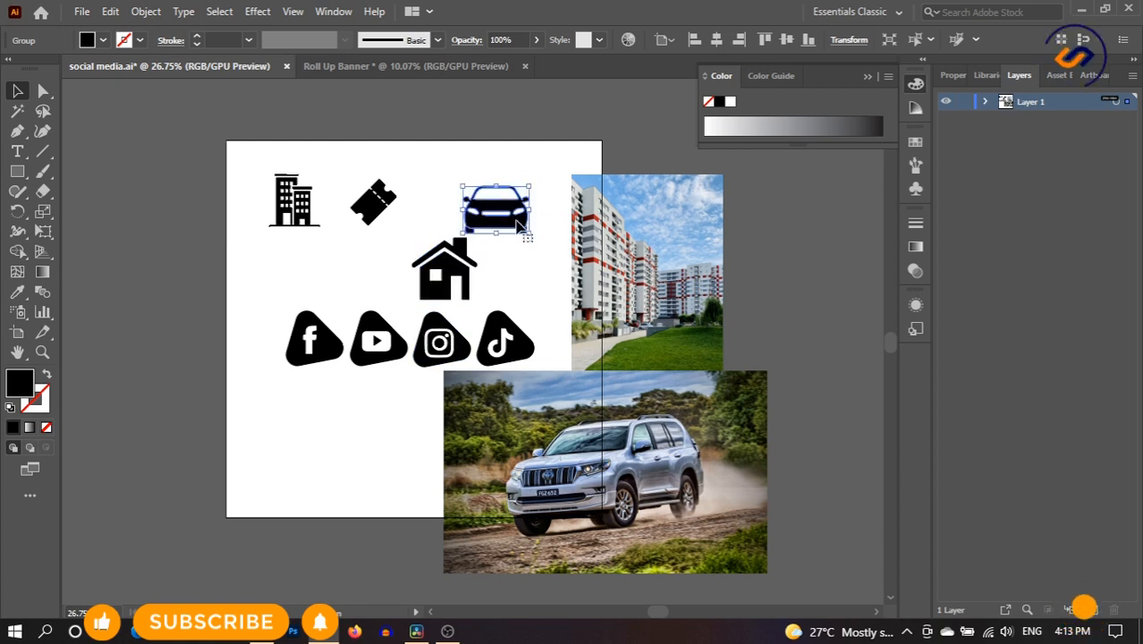
left_click_drag(515, 210, 492, 495)
left_click(535, 458)
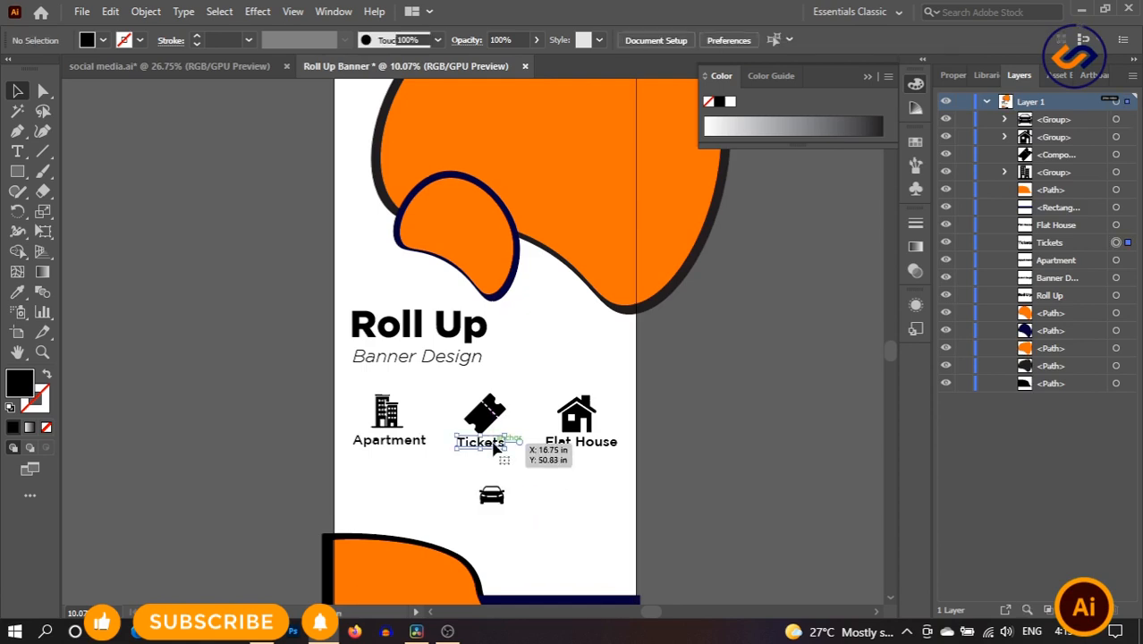
- Copy the Tickets label under the car icon, retype it as 'Cars' and centre it
left_click_drag(493, 447, 516, 519)
double_click(515, 515)
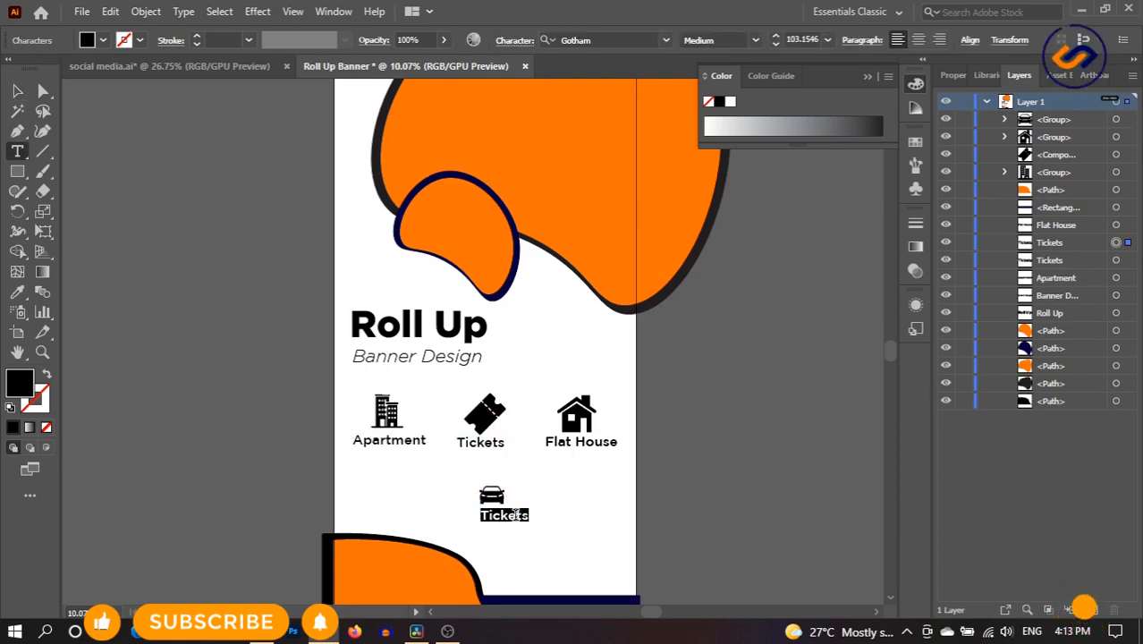
key("BackSpace")
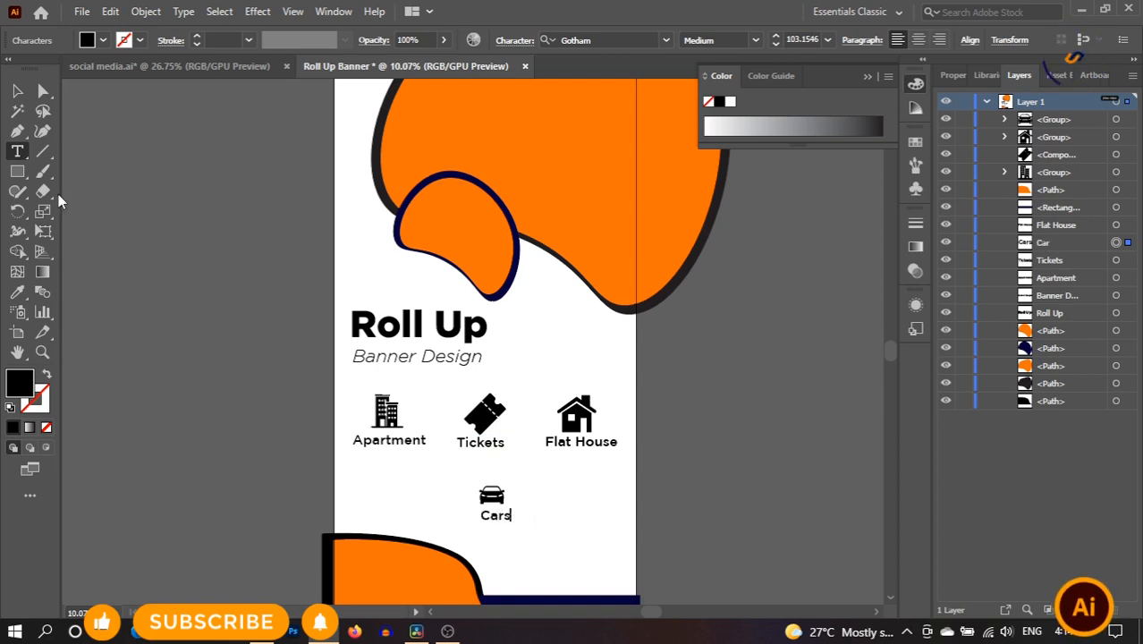
left_click(17, 90)
left_click(578, 530)
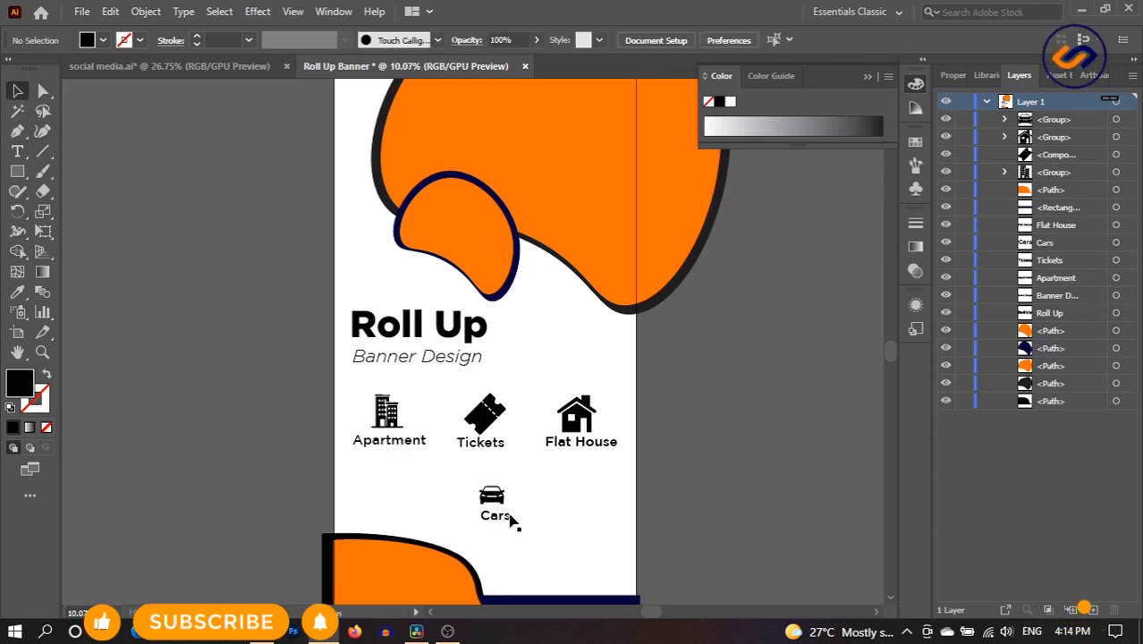
left_click_drag(502, 516, 499, 516)
left_click(576, 513)
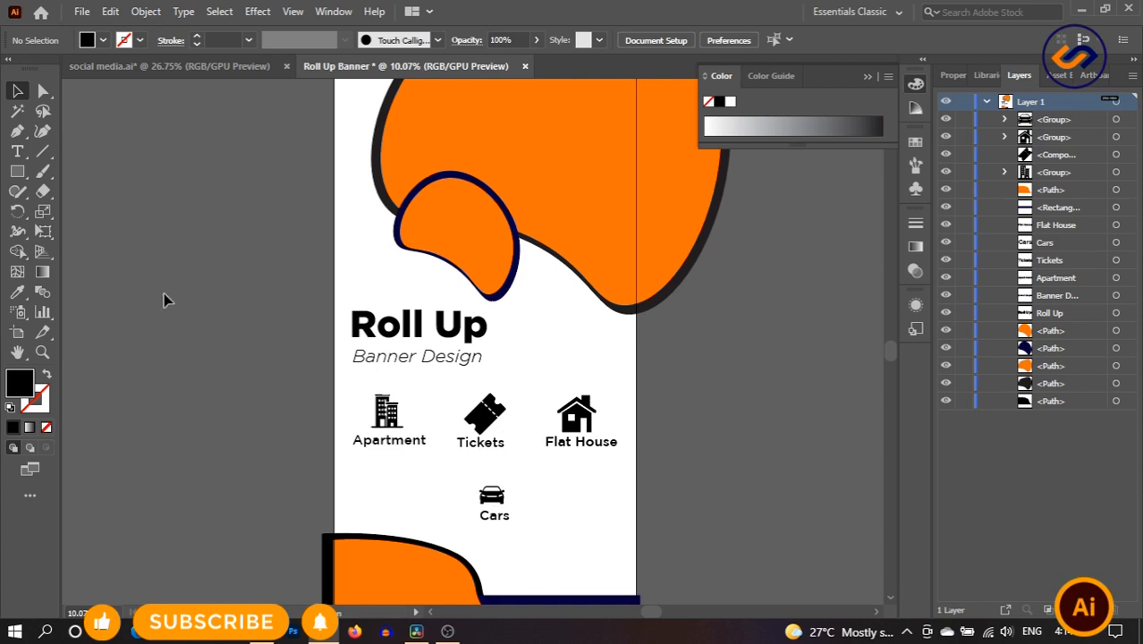
left_click(17, 171)
- Draw a black hexagon below the Apartment label with the Polygon tool and zoom in
left_click(109, 232)
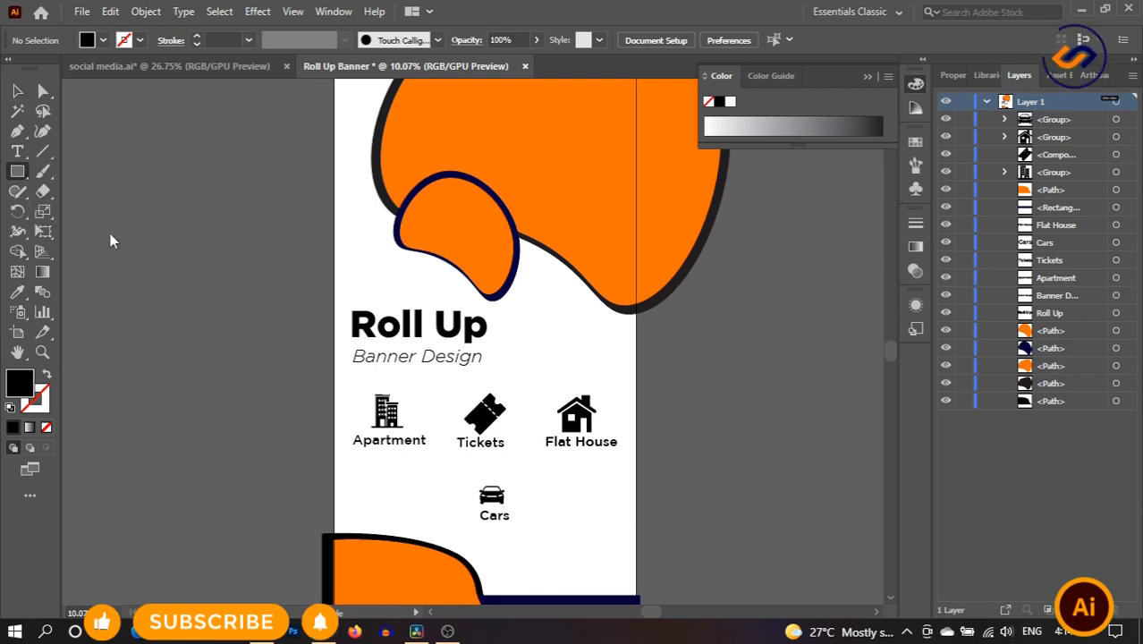
left_click_drag(402, 489, 431, 509)
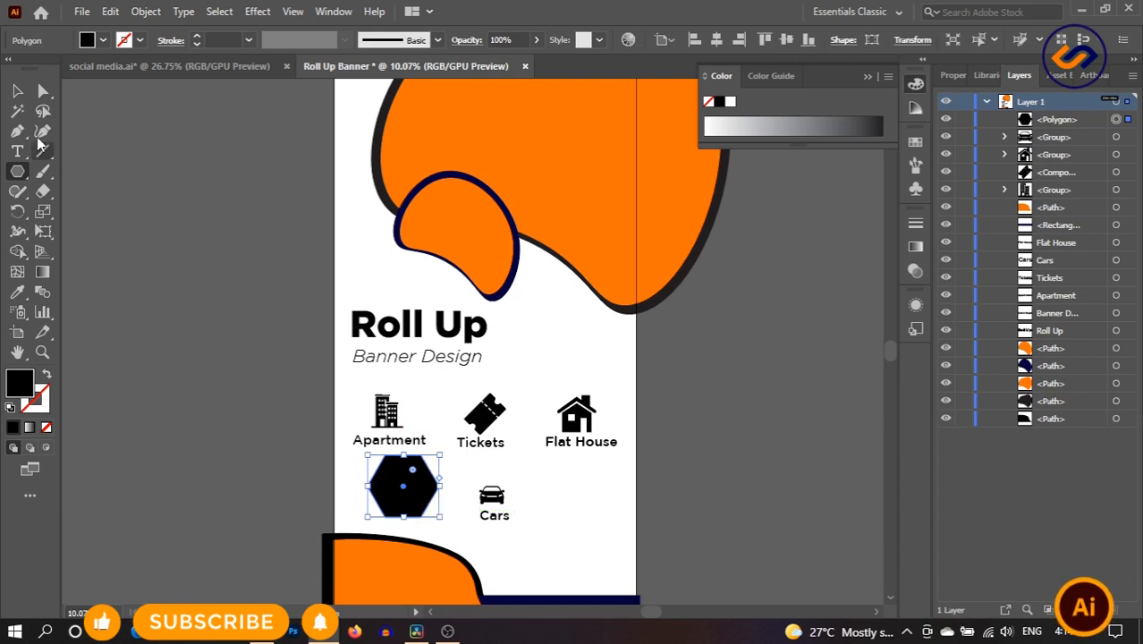
left_click(19, 93)
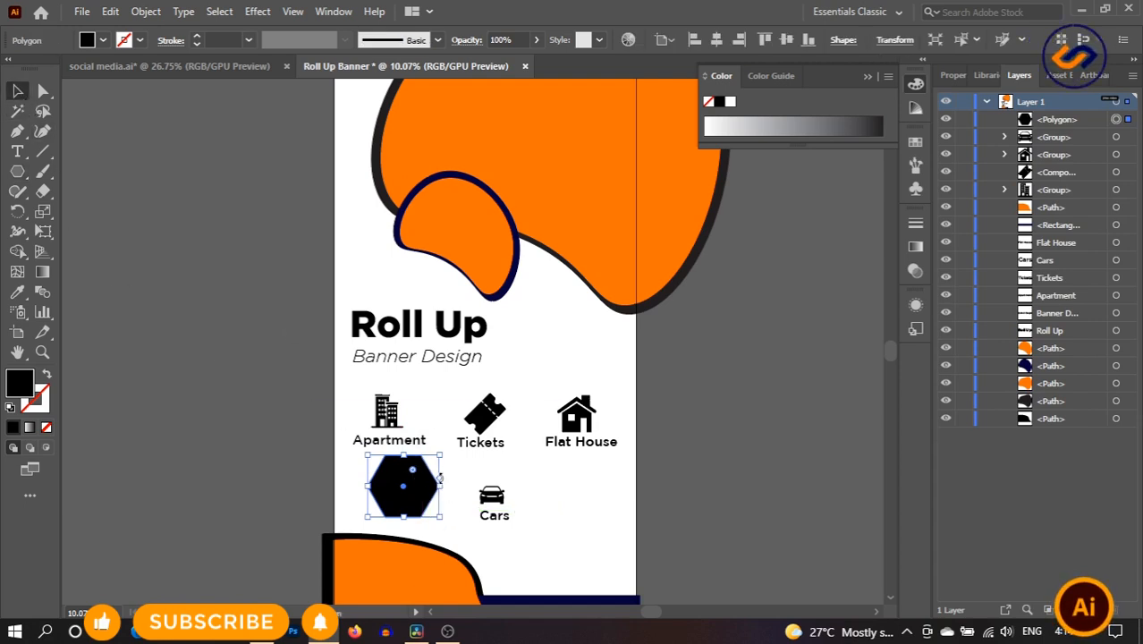
left_click(44, 352)
left_click_drag(431, 500, 389, 500)
left_click(19, 92)
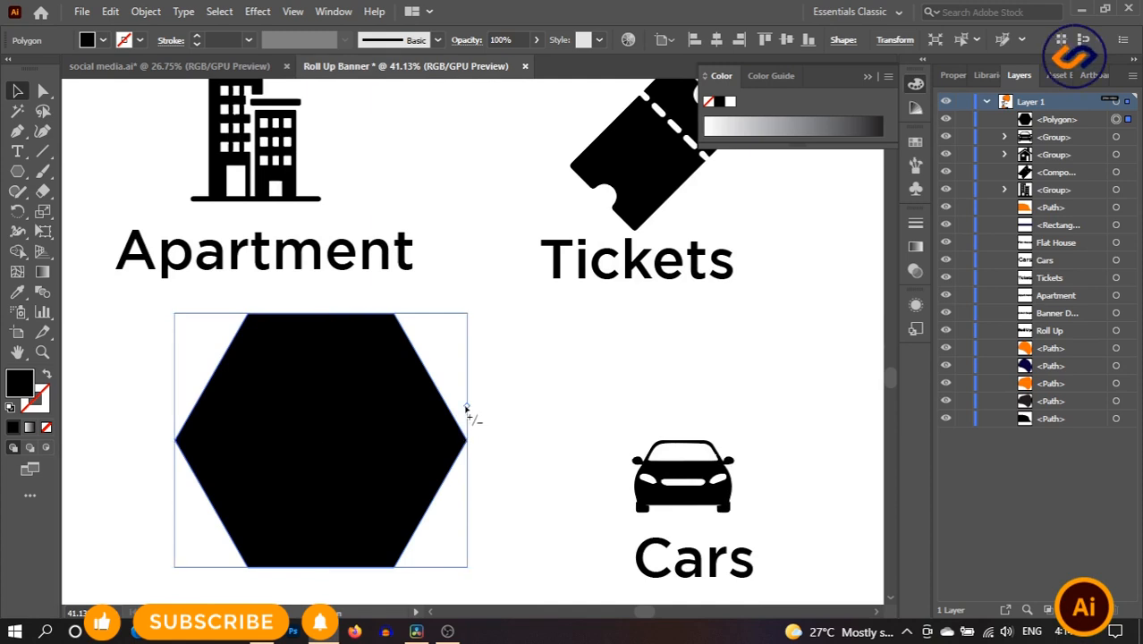
- Adjust the hexagon's sides and round its corners with the corner widget
left_click_drag(464, 406, 466, 347)
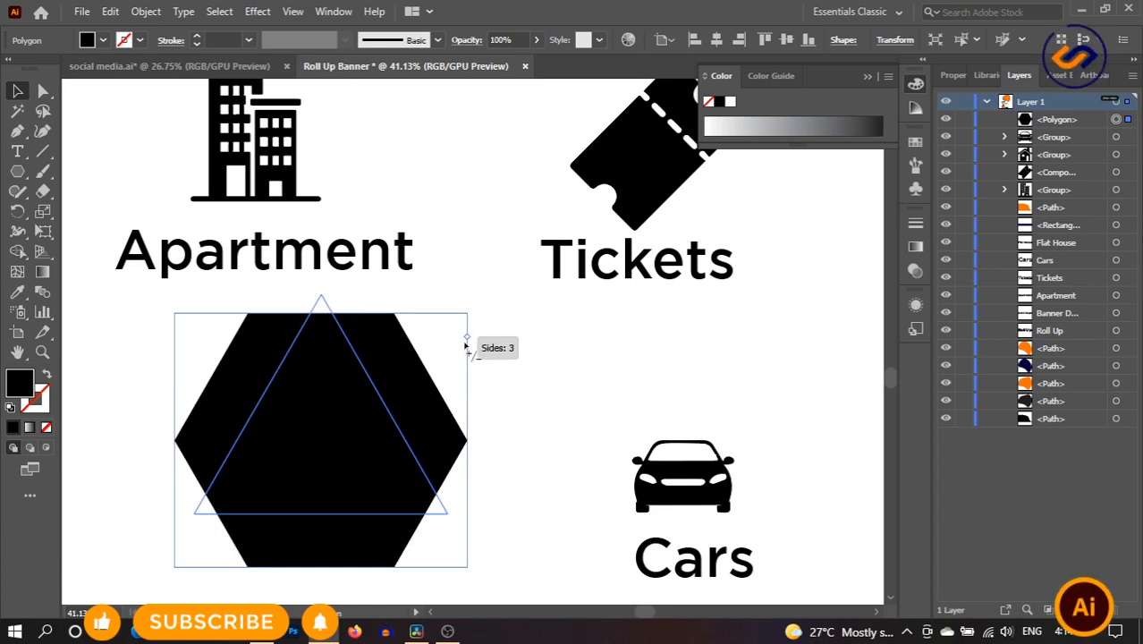
left_click_drag(466, 347, 464, 408)
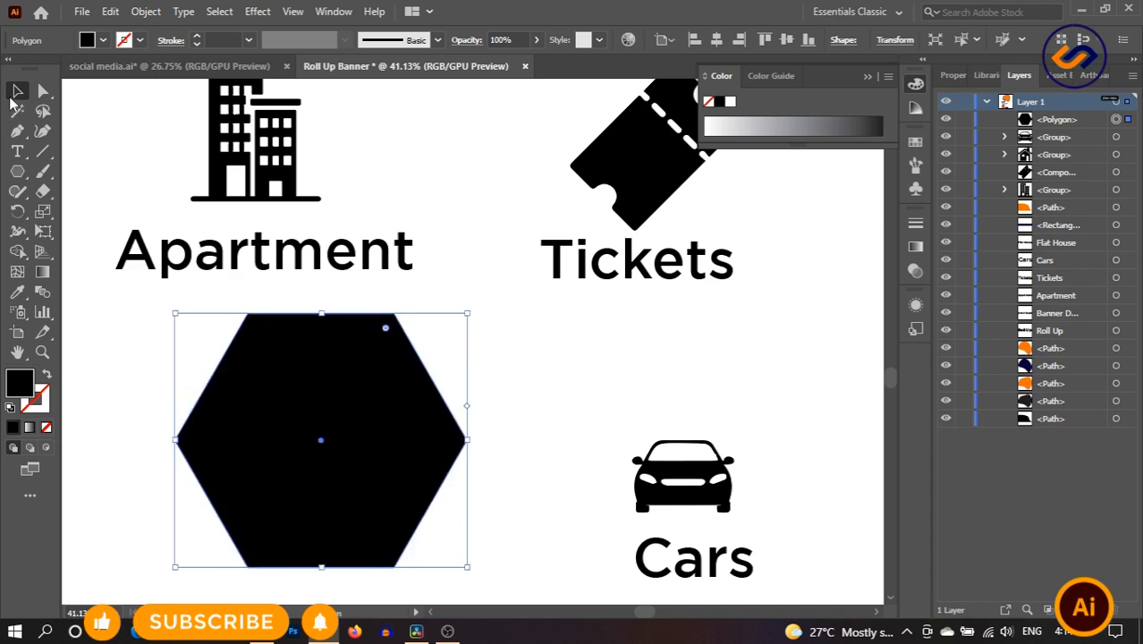
left_click_drag(387, 332, 358, 368)
left_click(540, 357)
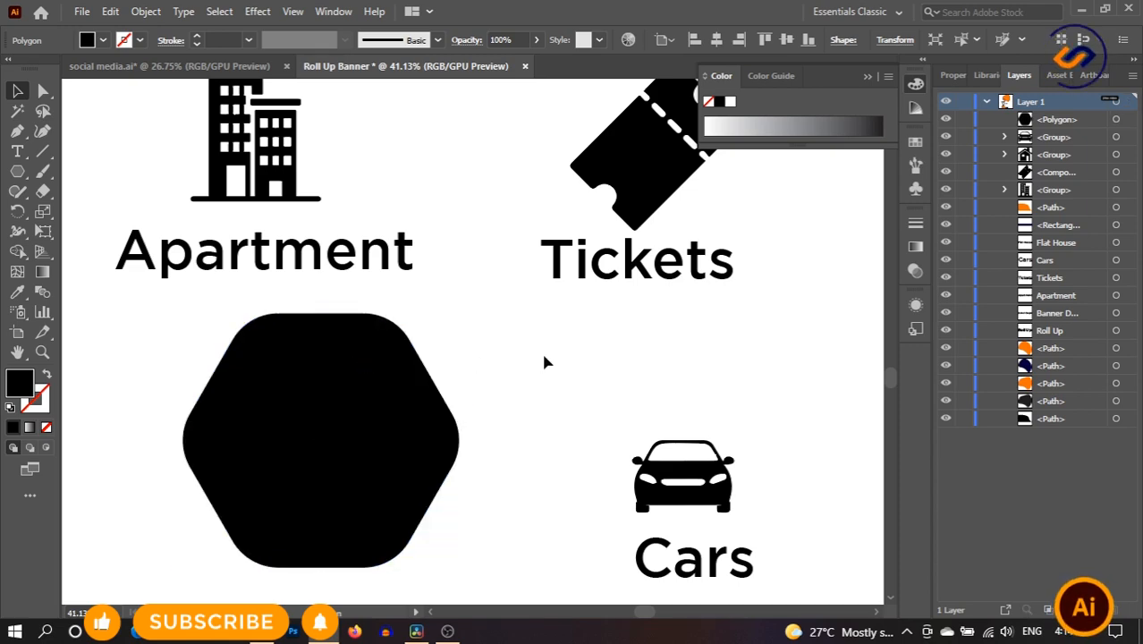
- Narrow the hexagon, place it behind the building icon and centre the icon on it
left_click(42, 353)
left_click_drag(437, 428, 337, 388)
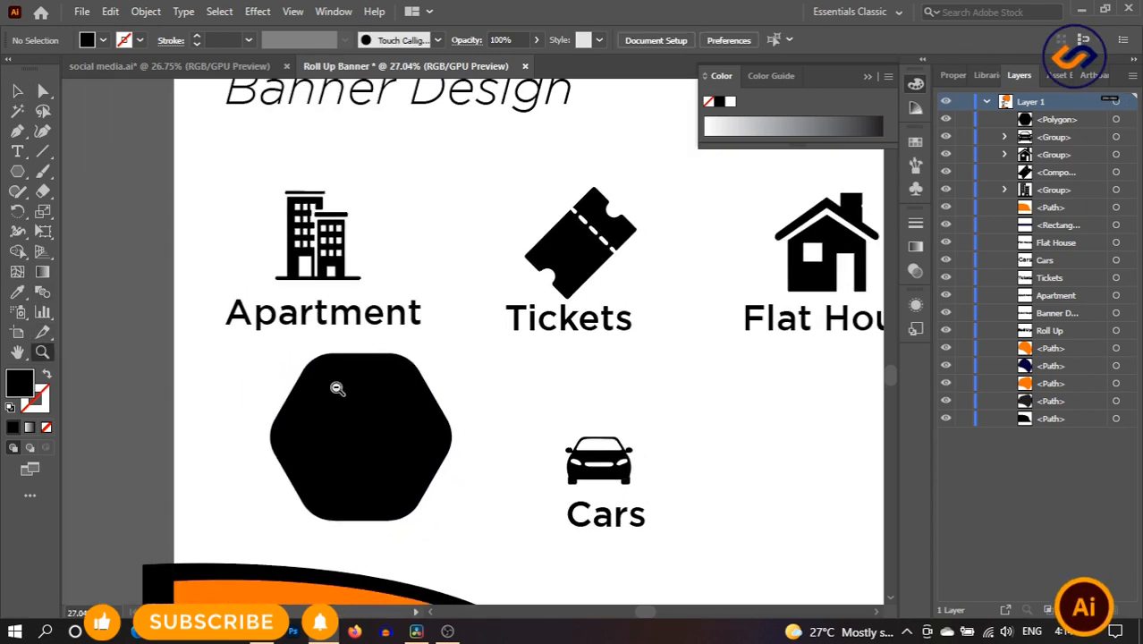
left_click(385, 404)
left_click_drag(544, 389, 533, 385)
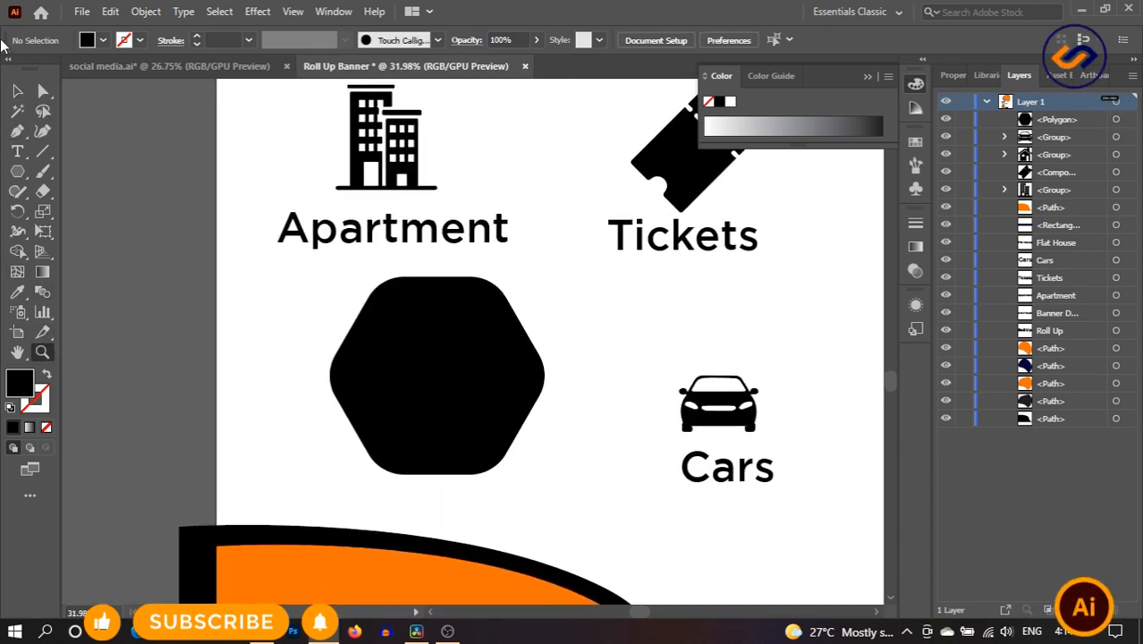
left_click_drag(527, 300, 258, 144)
left_click(17, 93)
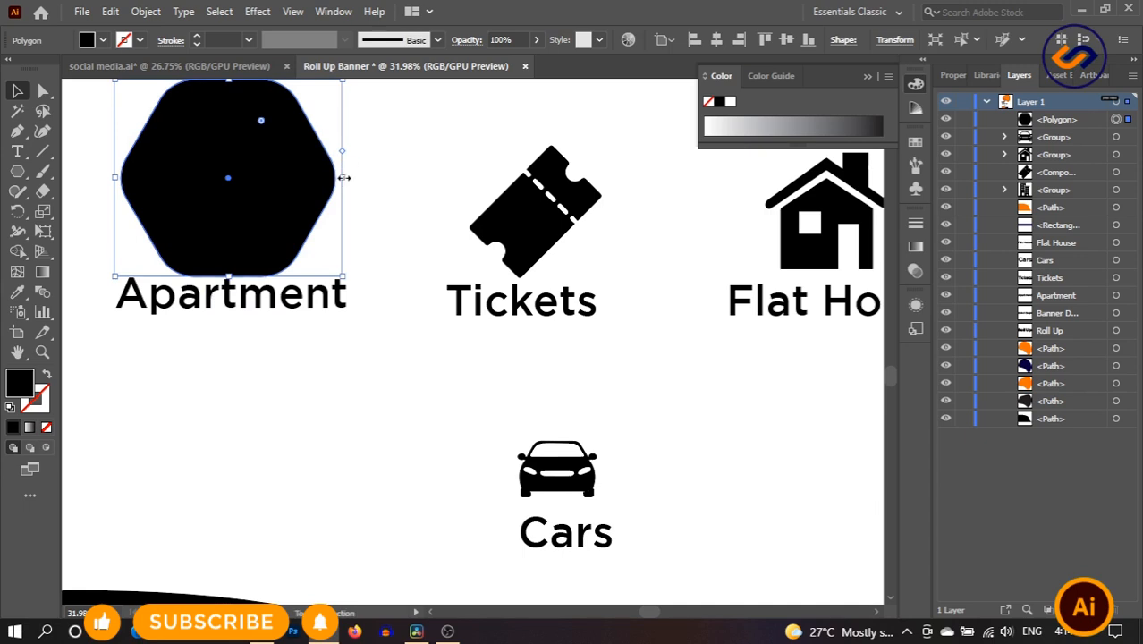
left_click_drag(343, 178, 287, 197)
left_click(388, 369)
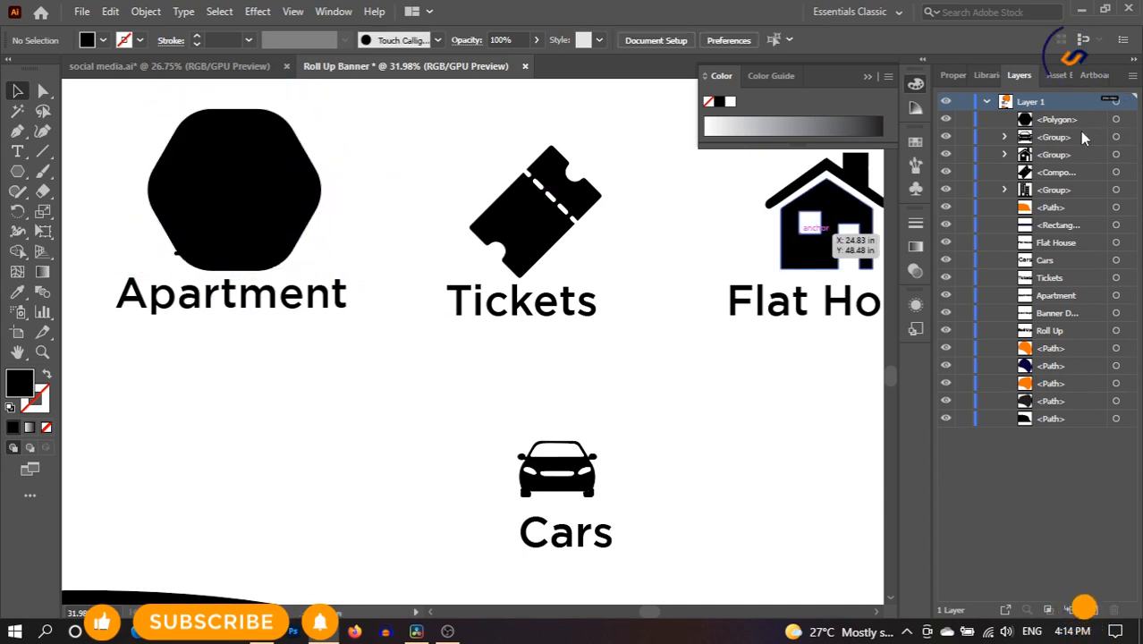
left_click_drag(1073, 140, 1073, 203)
left_click_drag(223, 251, 245, 190)
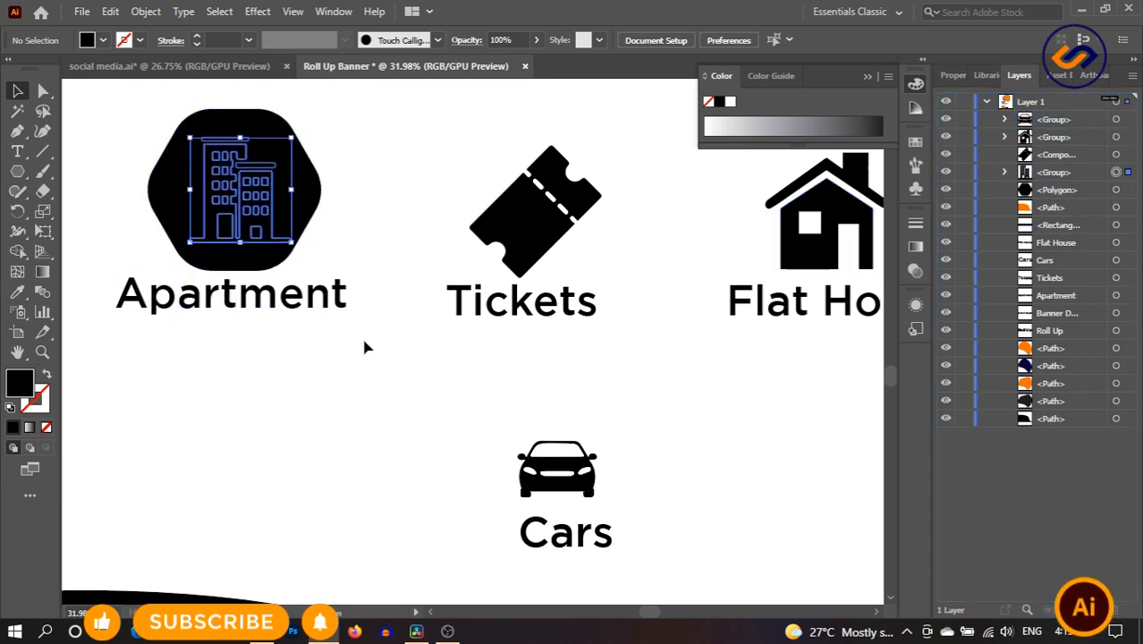
left_click(364, 344)
- Copy the hexagon onto the Tickets icon and centre the ticket icon inside it
left_click(311, 184)
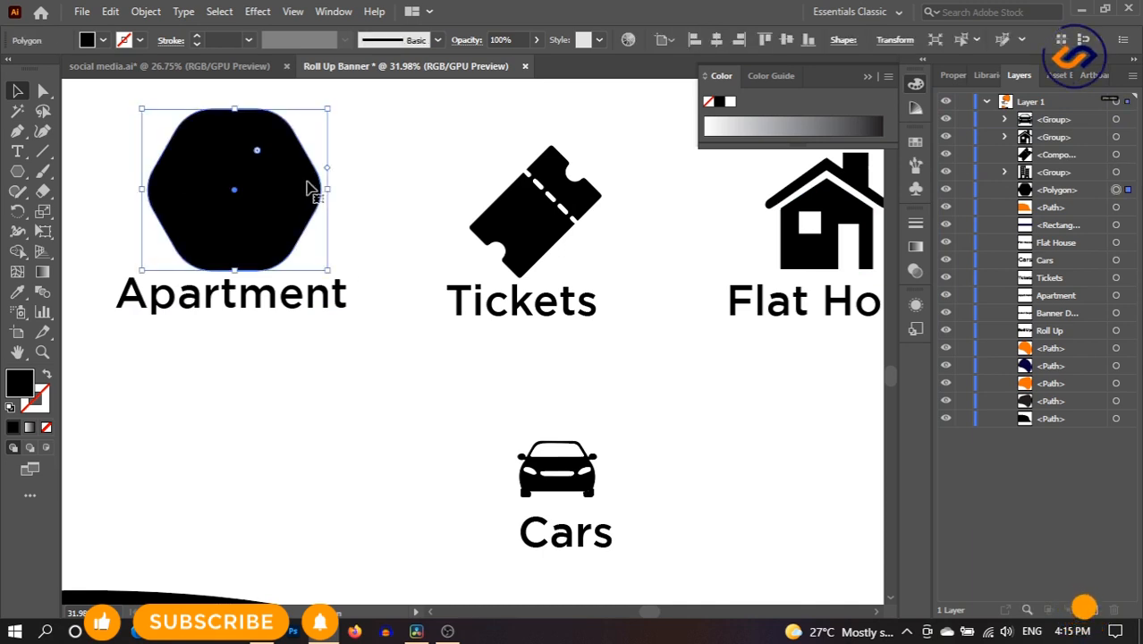
left_click_drag(307, 188, 601, 188)
left_click(672, 264)
left_click_drag(537, 247, 526, 218)
left_click(636, 236)
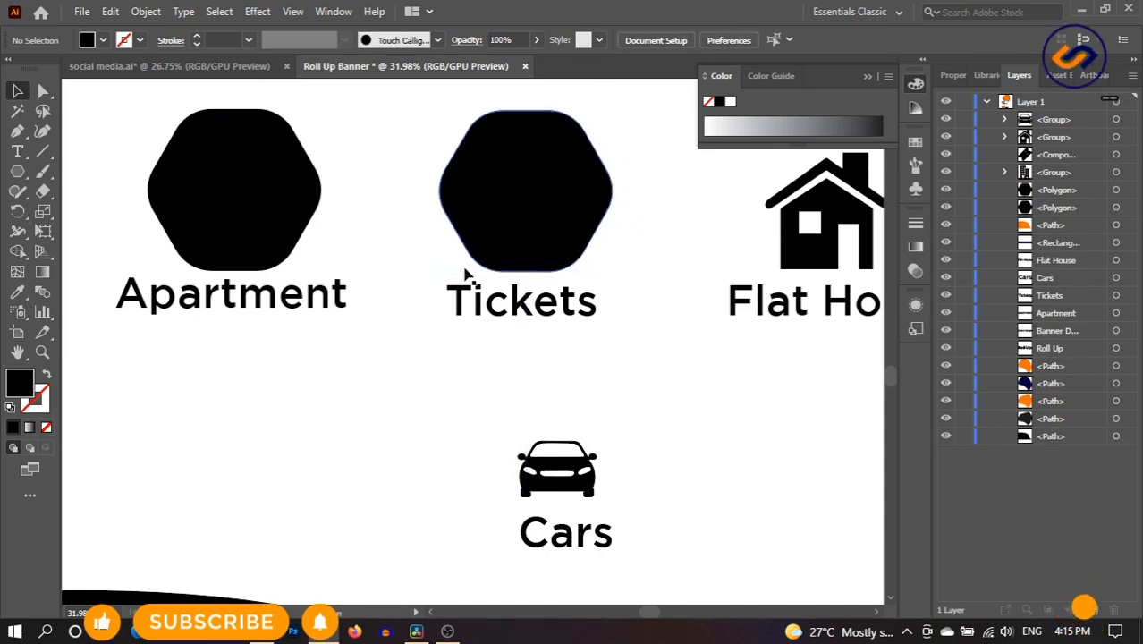
left_click_drag(608, 302, 310, 358)
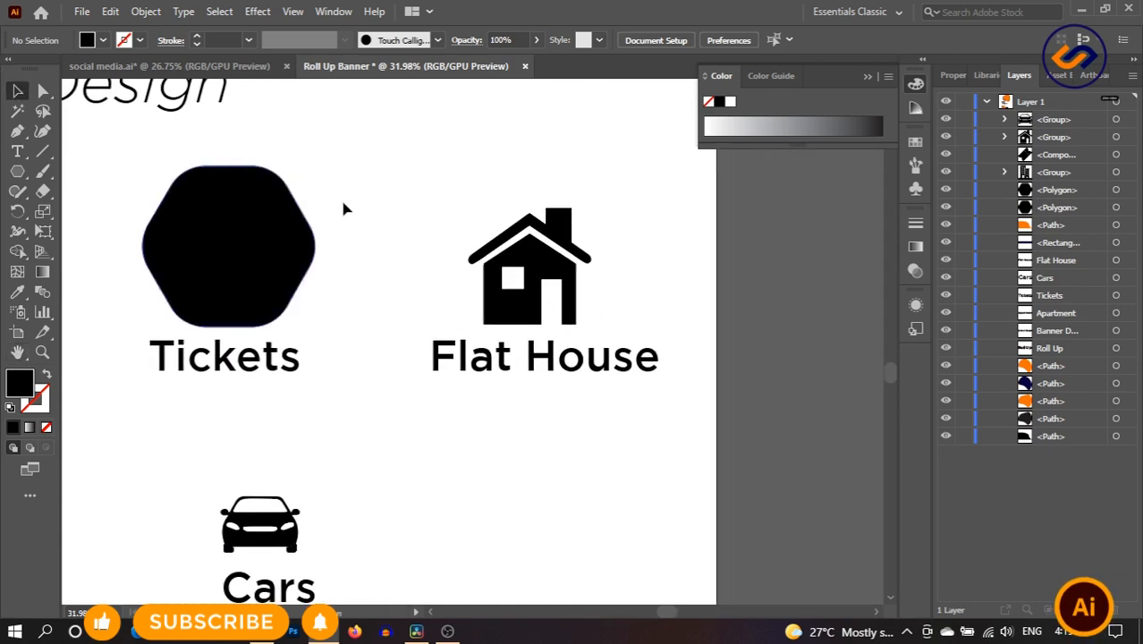
left_click(305, 236)
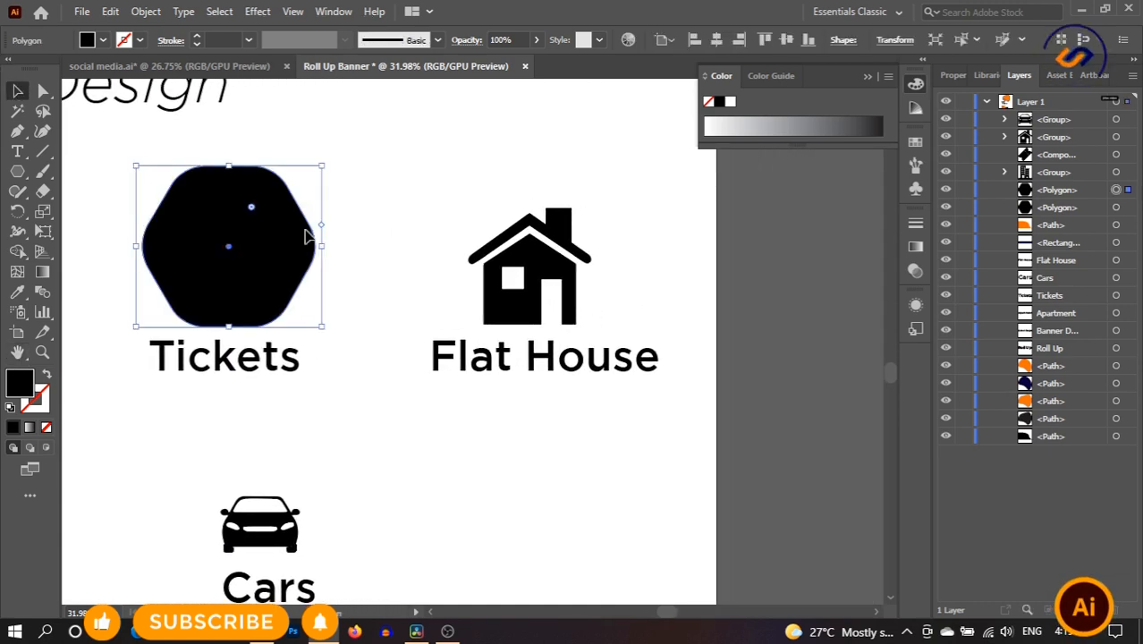
- Copy a hexagon onto the Flat House icon and shrink and centre the house inside it
left_click_drag(305, 236, 608, 245)
left_click(581, 382)
left_click(569, 301)
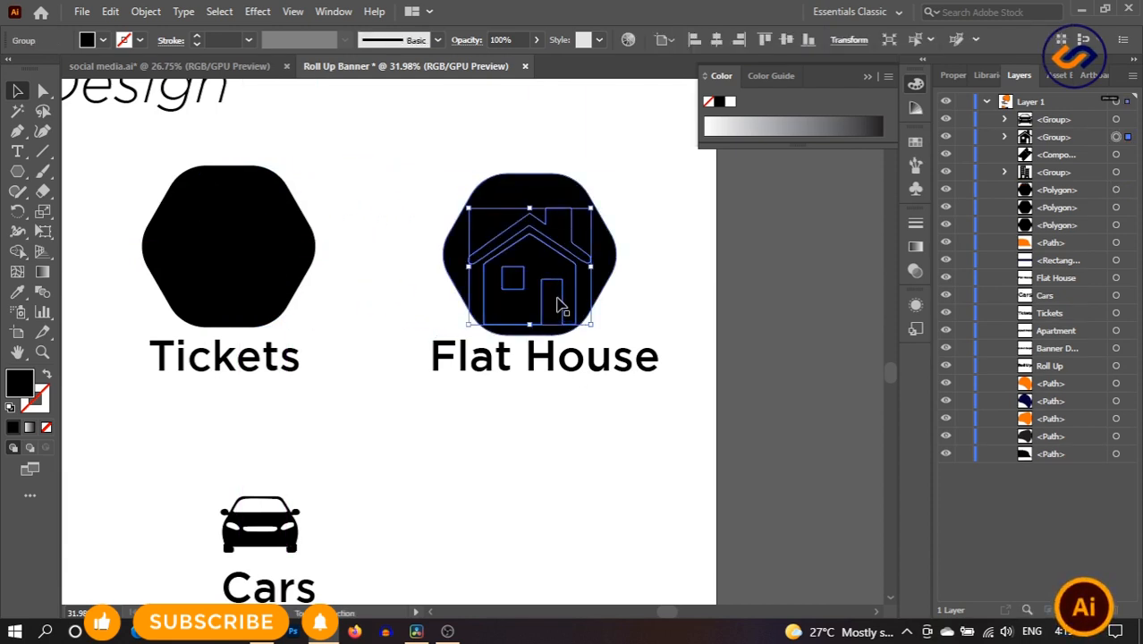
left_click_drag(556, 304, 556, 289)
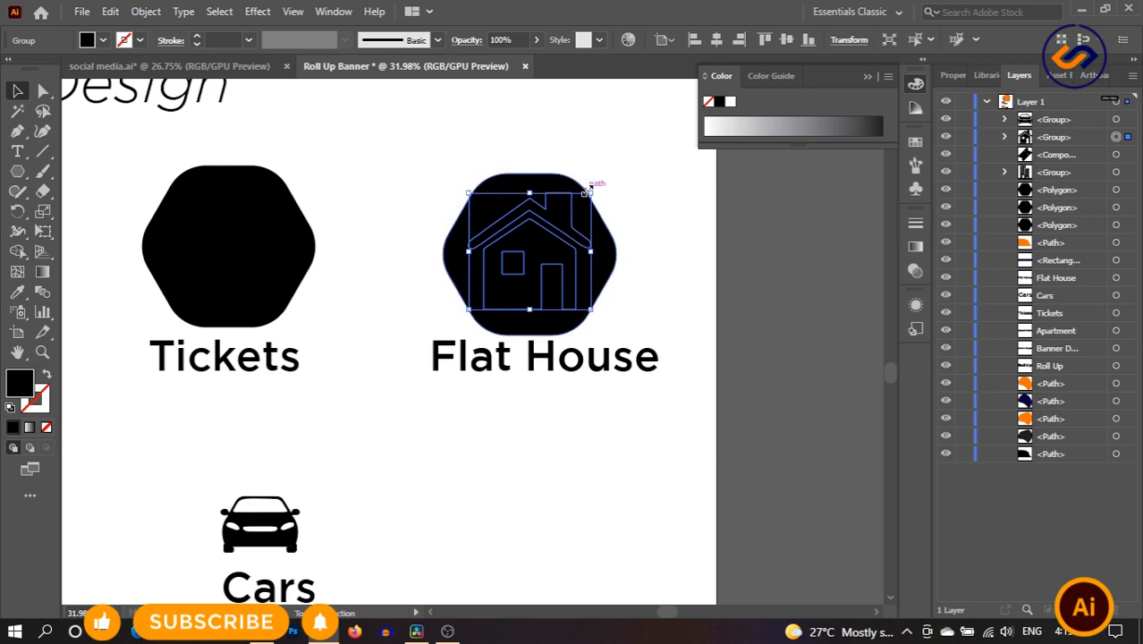
left_click_drag(590, 188, 563, 254)
- Shrink and position the ticket icon to fit inside its hexagon
left_click(643, 257)
left_click(255, 212)
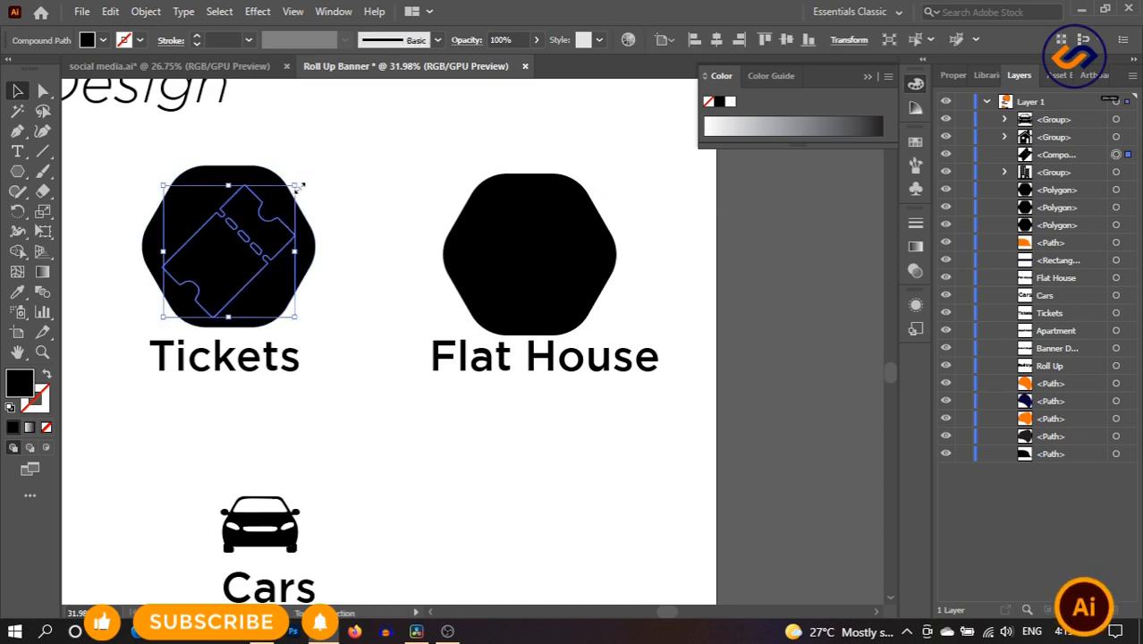
left_click_drag(299, 186, 273, 210)
left_click_drag(228, 243, 236, 253)
left_click_drag(285, 195, 280, 199)
left_click_drag(227, 248, 244, 237)
left_click(357, 190)
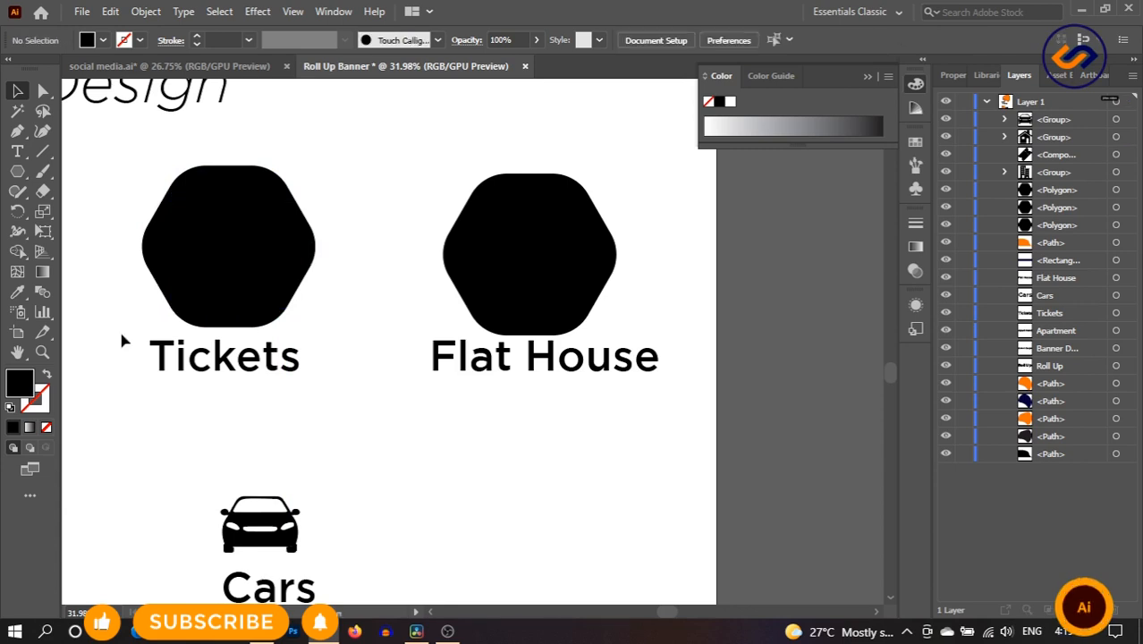
- Shrink the building icon and move it into the Apartment hexagon
left_click(17, 352)
left_click_drag(207, 308, 454, 337)
left_click(17, 92)
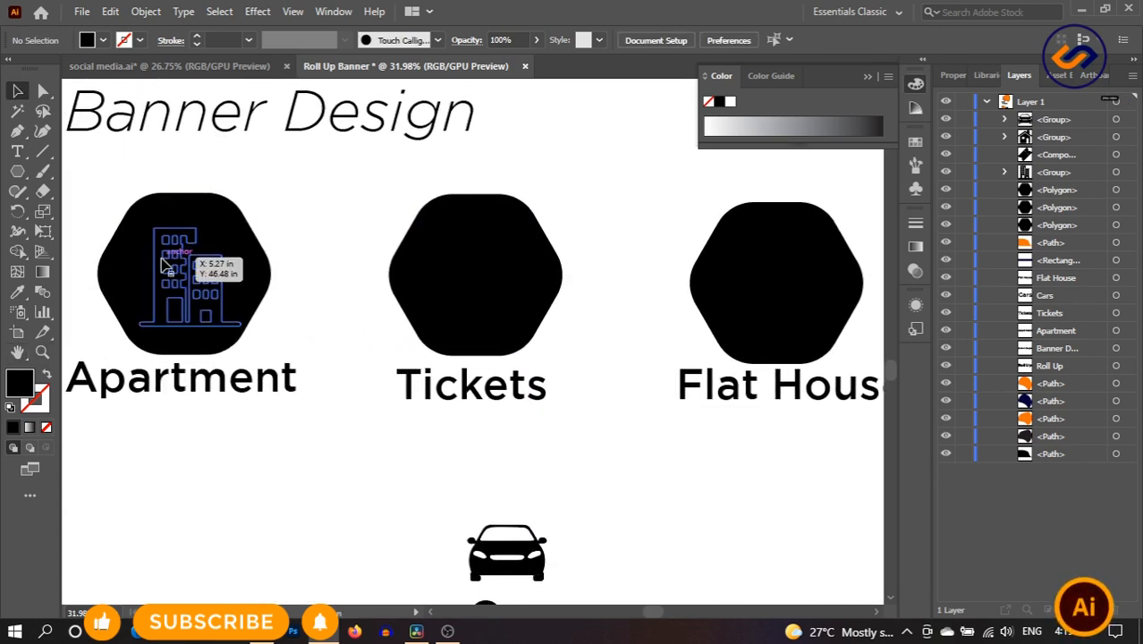
left_click(164, 265)
left_click_drag(190, 228, 191, 237)
left_click_drag(192, 277, 185, 277)
left_click(320, 223)
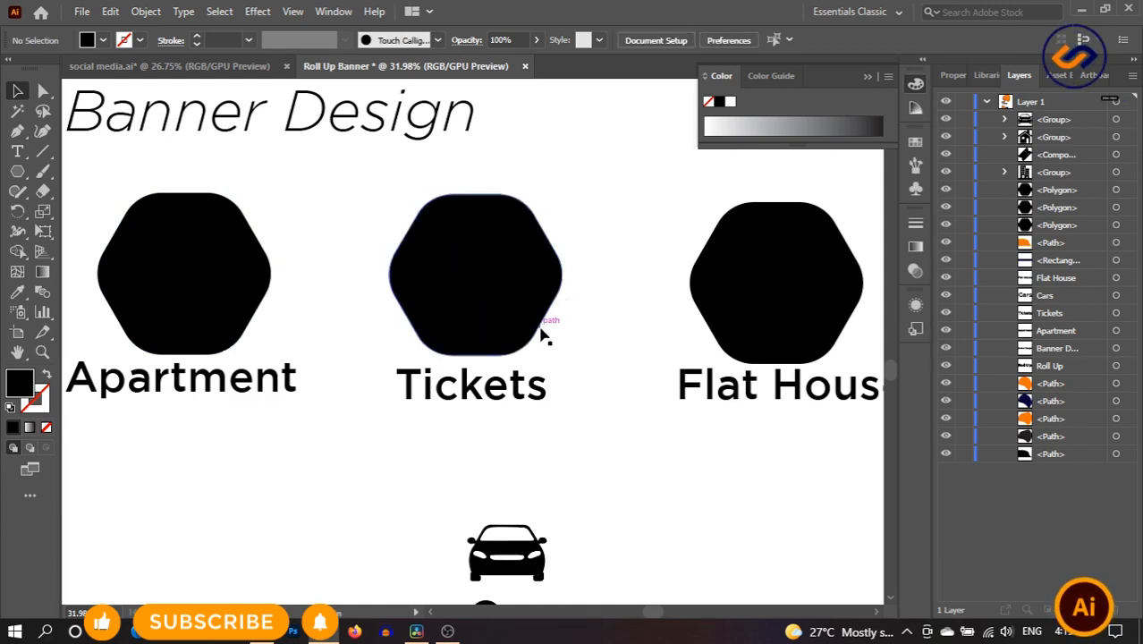
- Copy a hexagon above the Cars label, move the car icon into it, then zoom out
left_click_drag(537, 328, 564, 565)
scroll(669, 437, "down", 3)
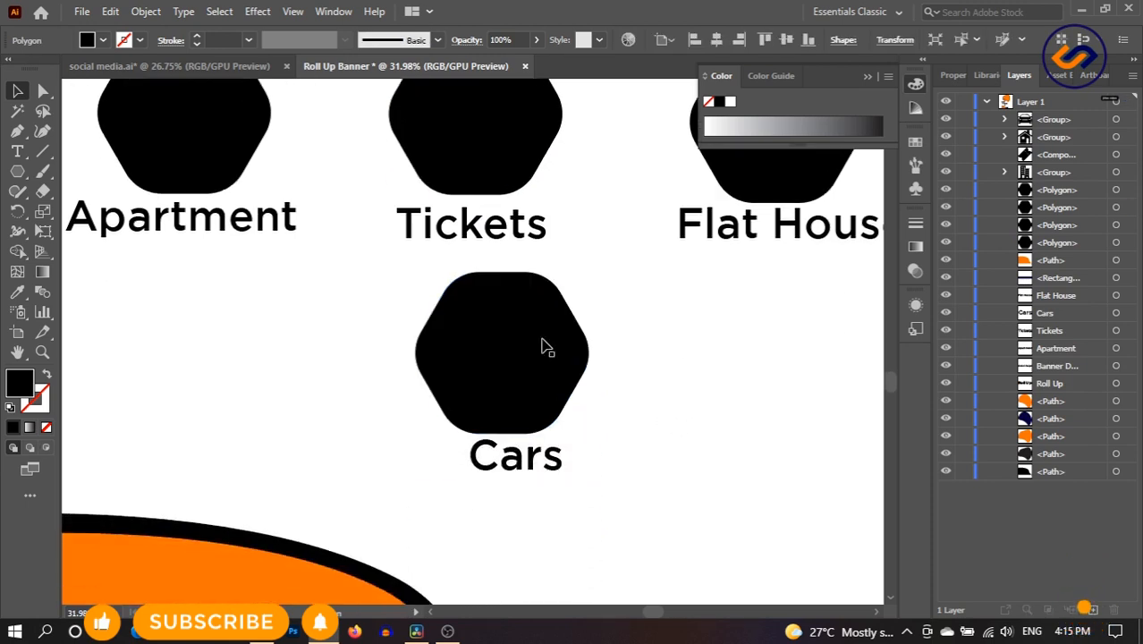
left_click_drag(547, 347, 566, 343)
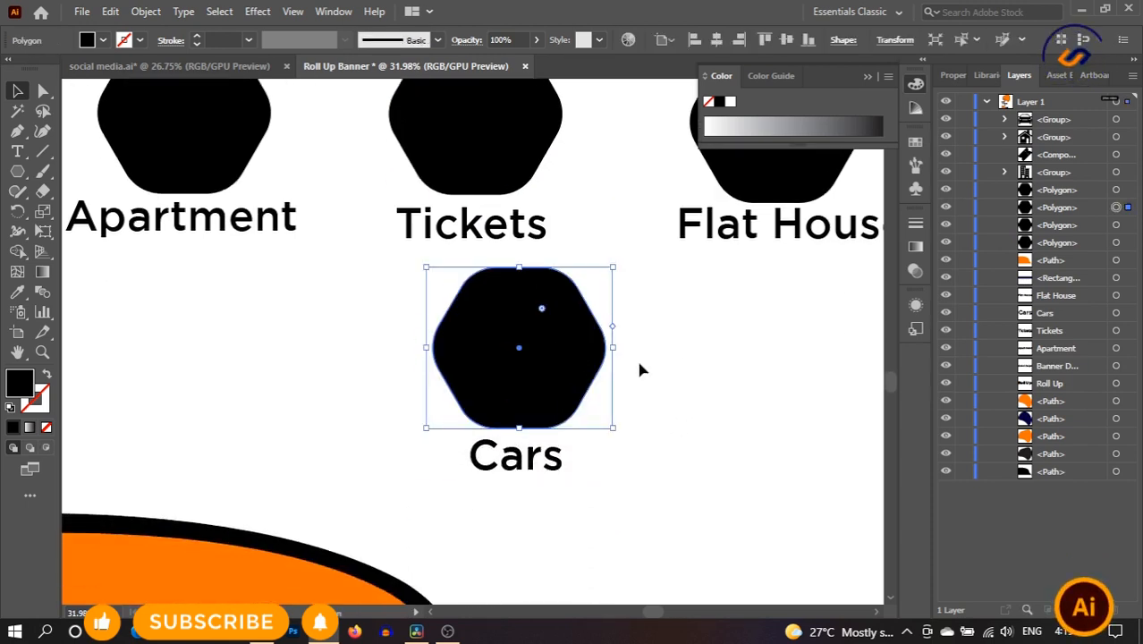
left_click(646, 366)
left_click_drag(513, 384, 544, 365)
left_click(671, 362)
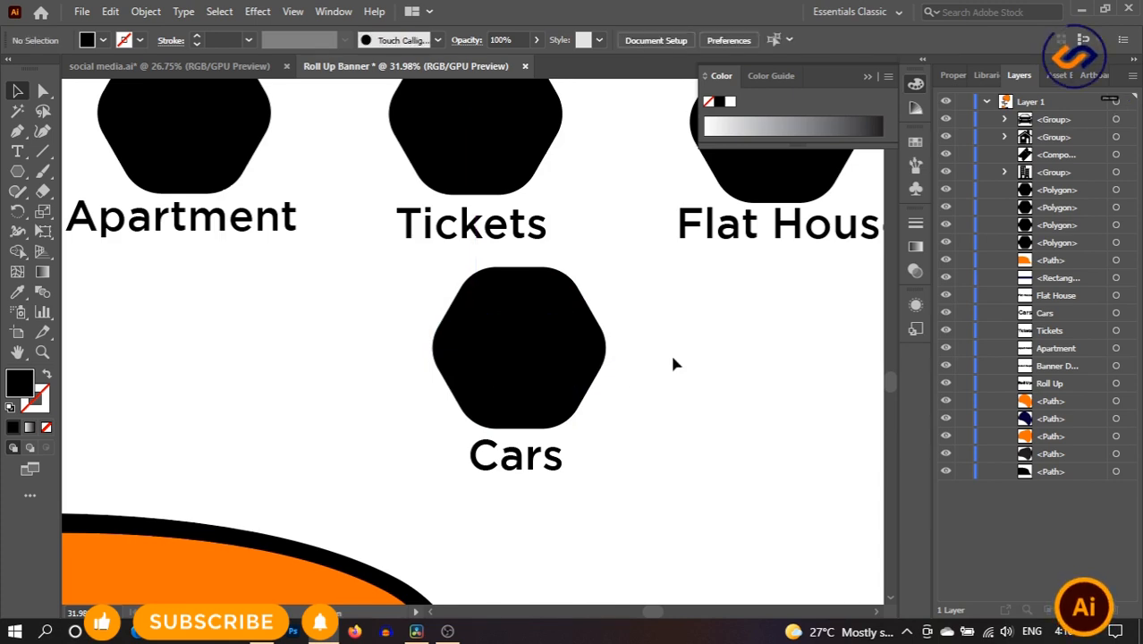
left_click_drag(559, 438, 466, 421)
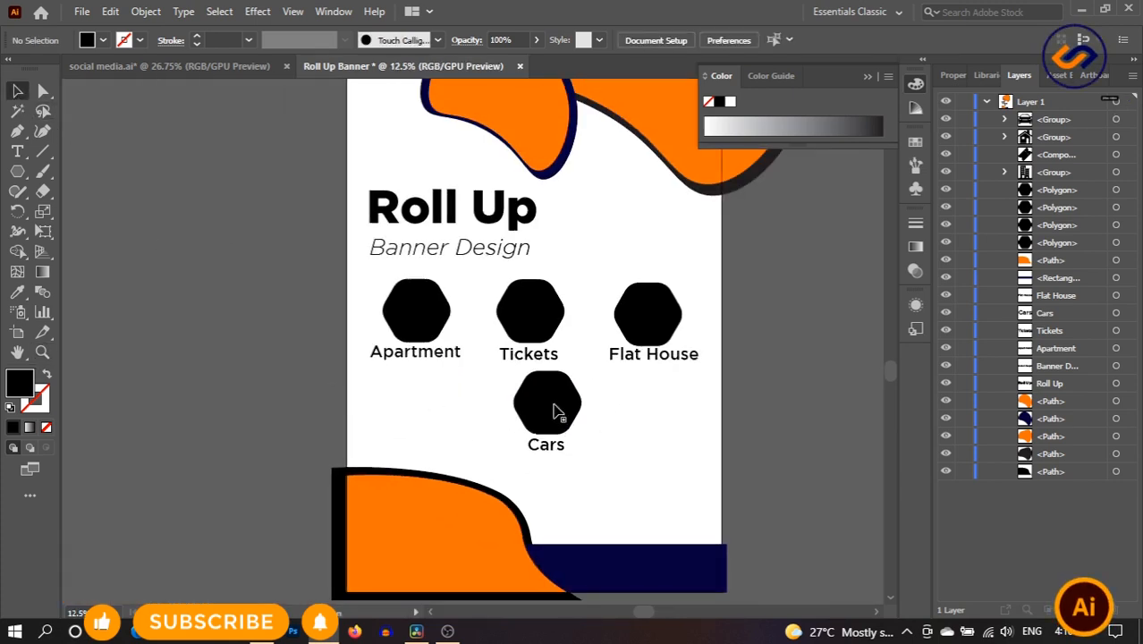
- Move the Cars group under Apartment and bring Flat House down beside it
left_click_drag(599, 461, 597, 455)
left_click_drag(546, 407, 412, 422)
left_click(653, 411)
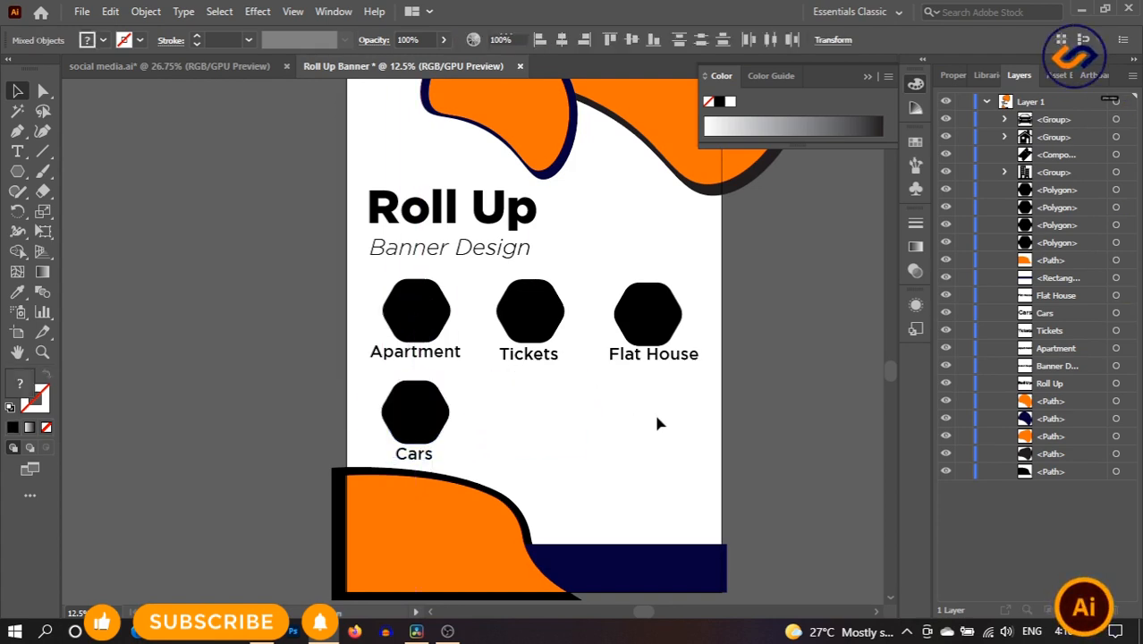
left_click_drag(592, 266, 707, 375)
left_click_drag(660, 327, 542, 421)
left_click(706, 426)
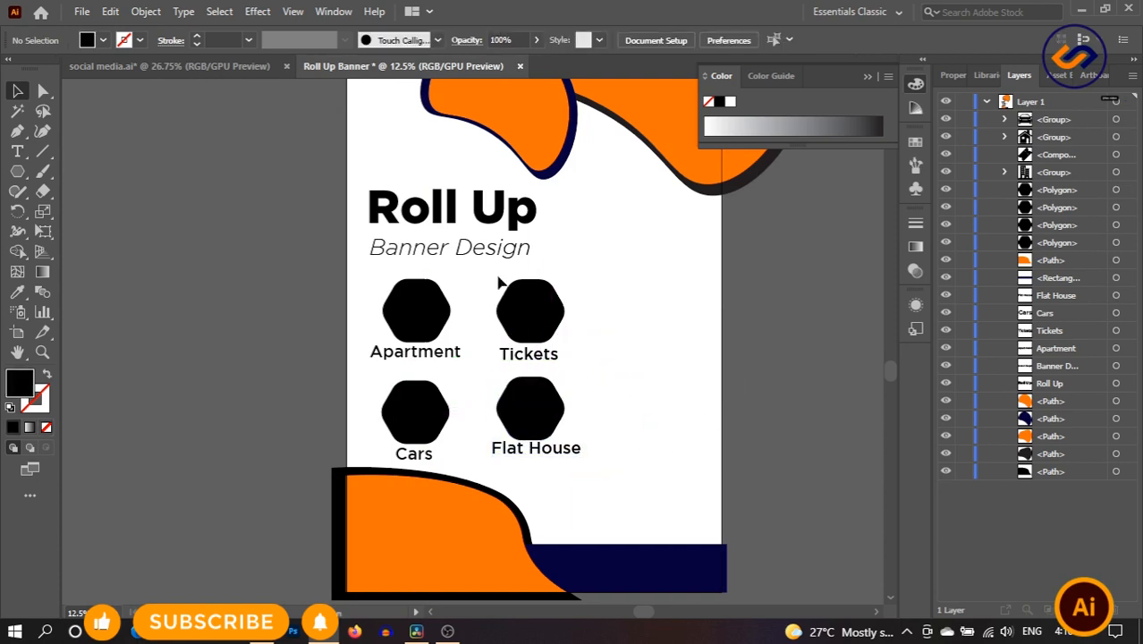
- Shift Tickets right, place Flat House under Tickets, and move Apartment right
left_click_drag(586, 359, 488, 274)
left_click_drag(550, 331, 627, 333)
left_click(676, 368)
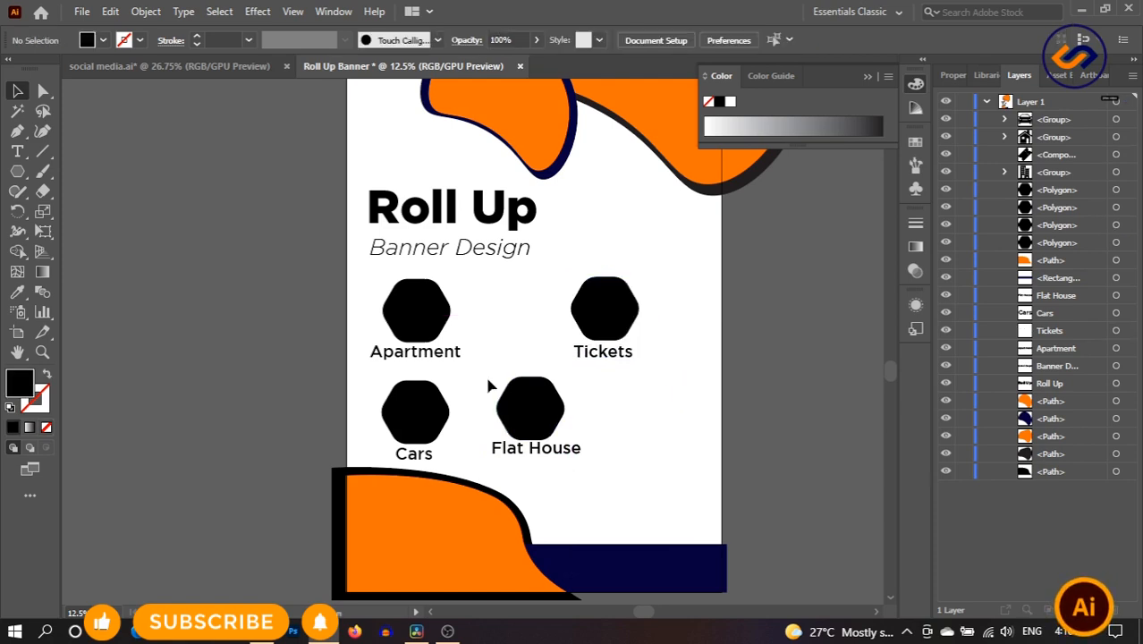
left_click_drag(575, 448, 656, 447)
left_click(684, 422)
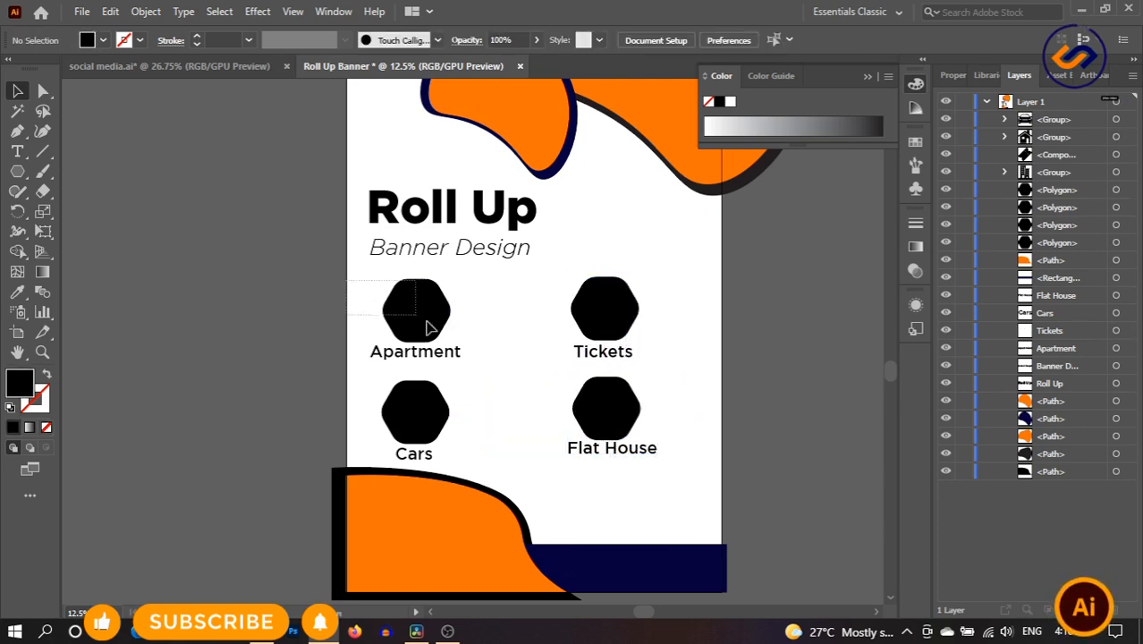
left_click_drag(445, 360, 505, 355)
left_click(516, 433)
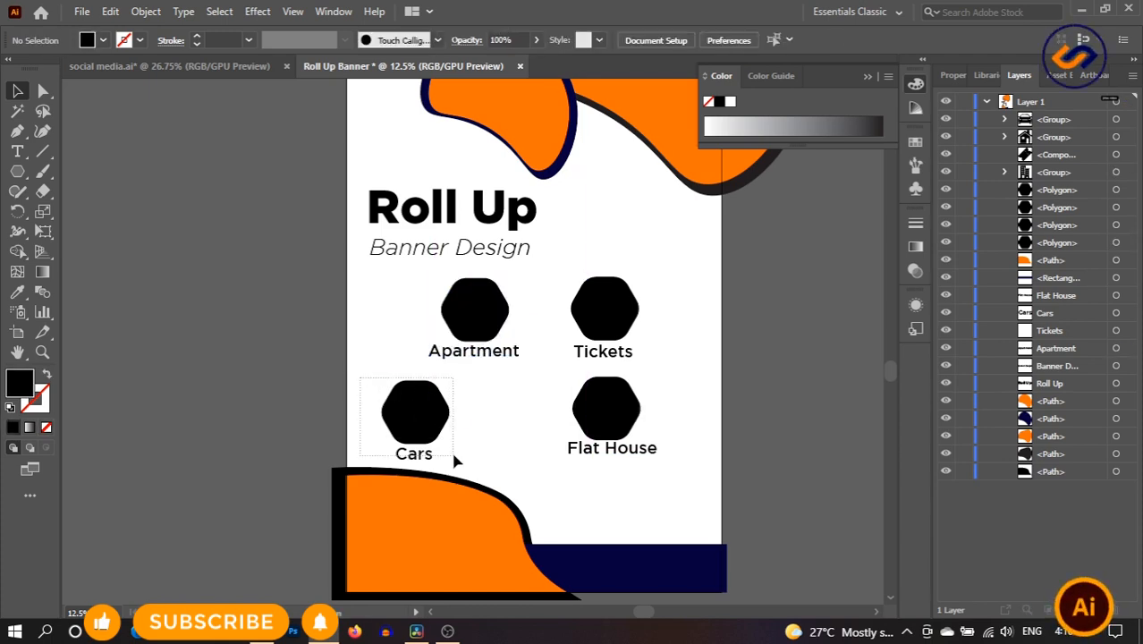
- Move Cars right under Apartment, then shift Apartment down-left and Tickets left and down
left_click_drag(452, 458, 452, 458)
left_click_drag(423, 428, 484, 430)
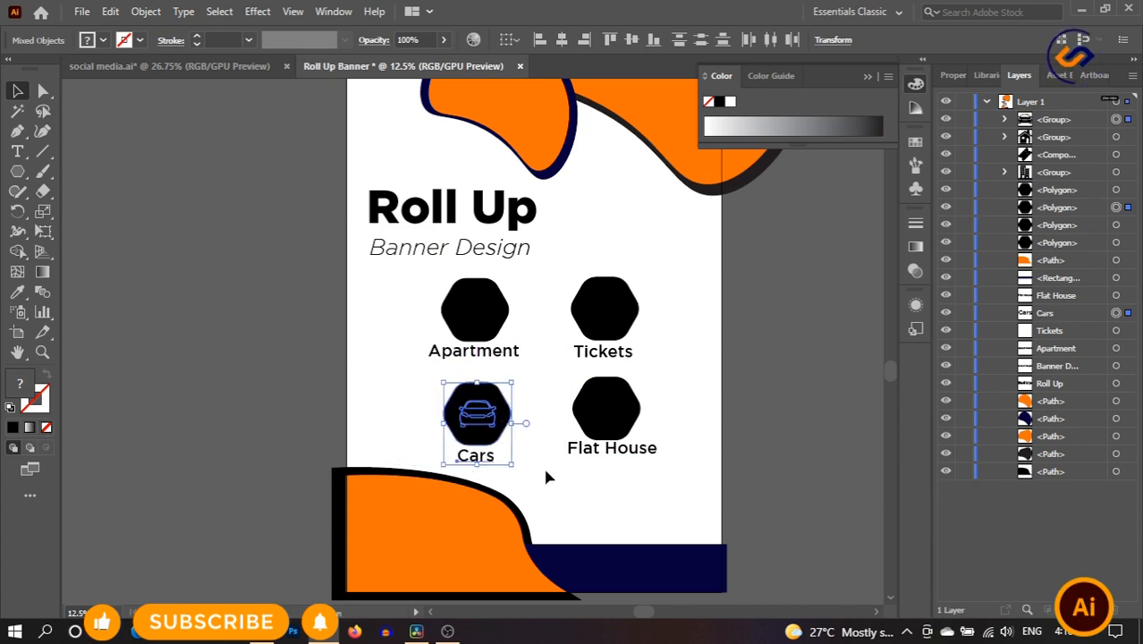
left_click(602, 489)
scroll(694, 435, "up", 1)
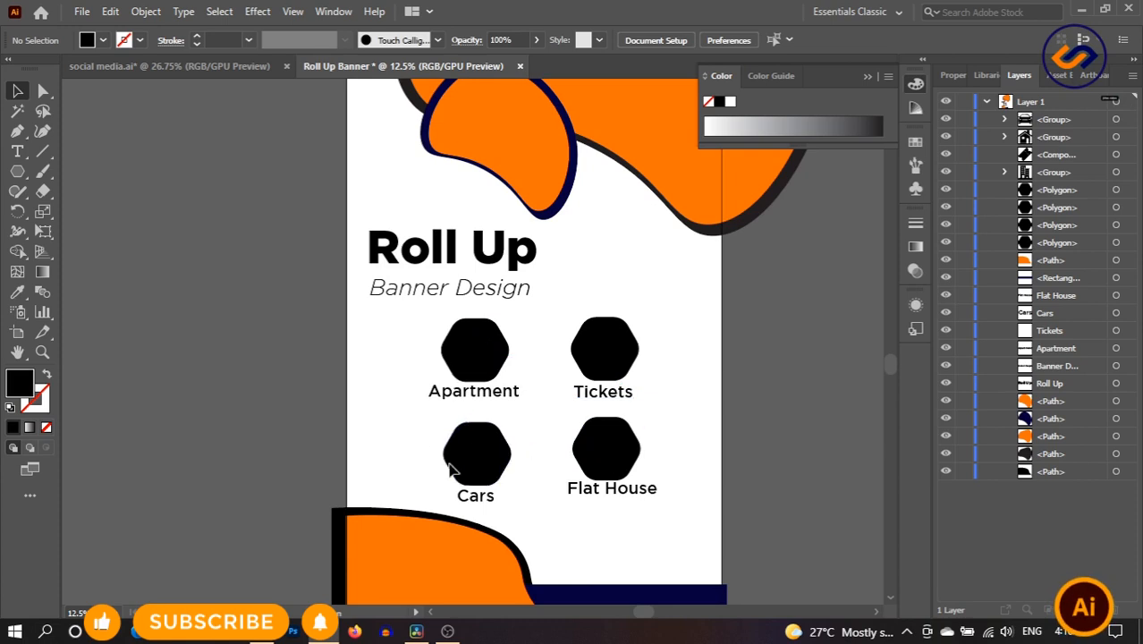
left_click_drag(507, 380, 440, 408)
left_click(543, 325)
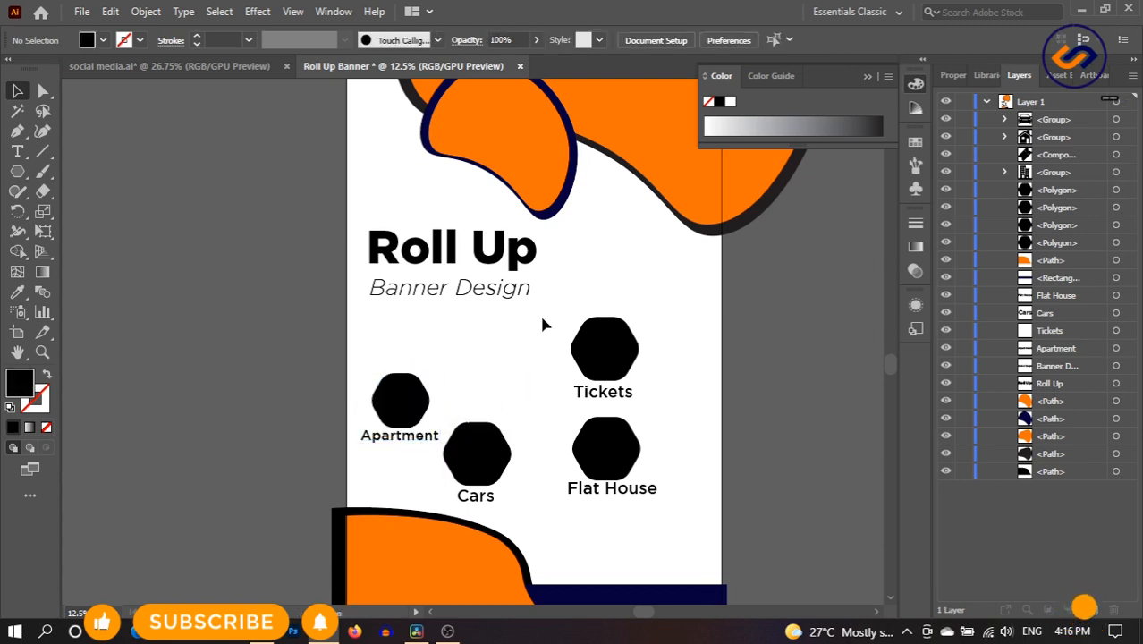
left_click_drag(543, 324, 524, 412)
- Move Cars up above Flat House, move Flat House down-right, and raise Tickets slightly
left_click_drag(426, 461, 545, 468)
left_click_drag(638, 495, 648, 503)
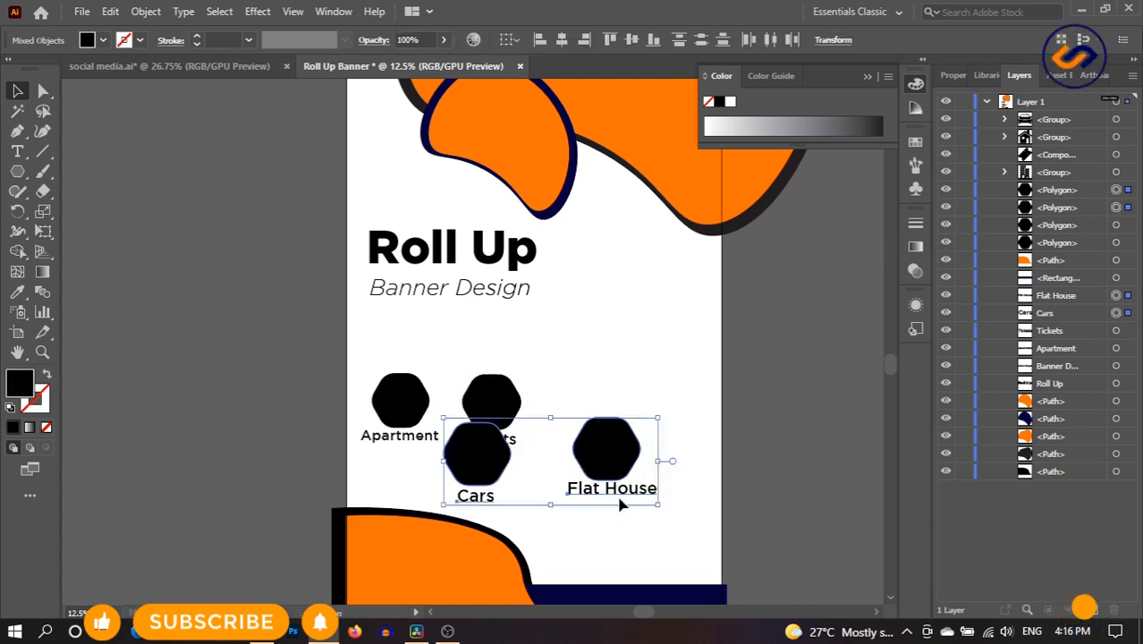
left_click(623, 506)
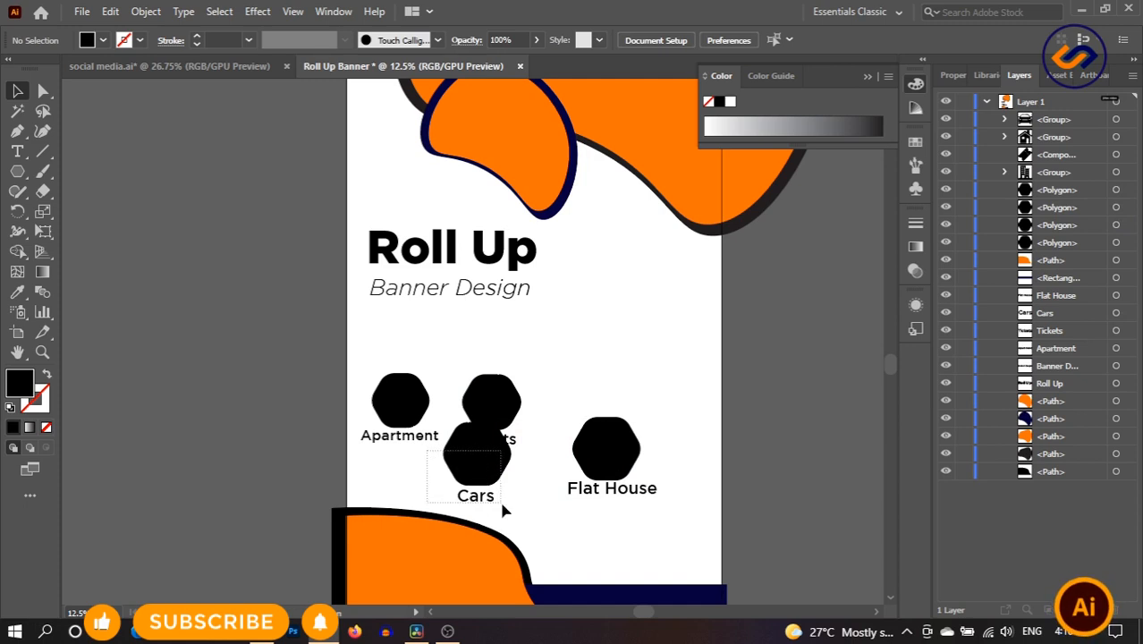
left_click_drag(503, 510, 503, 507)
left_click_drag(483, 456, 622, 353)
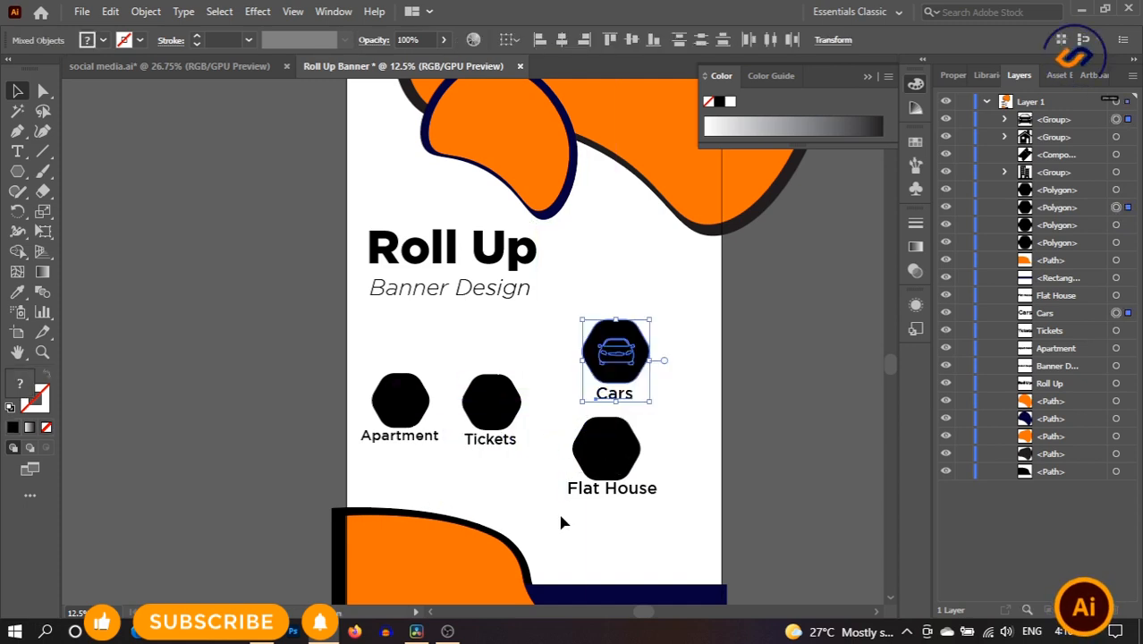
left_click(561, 516)
left_click_drag(639, 514, 638, 513)
left_click_drag(623, 461, 660, 522)
left_click(784, 465)
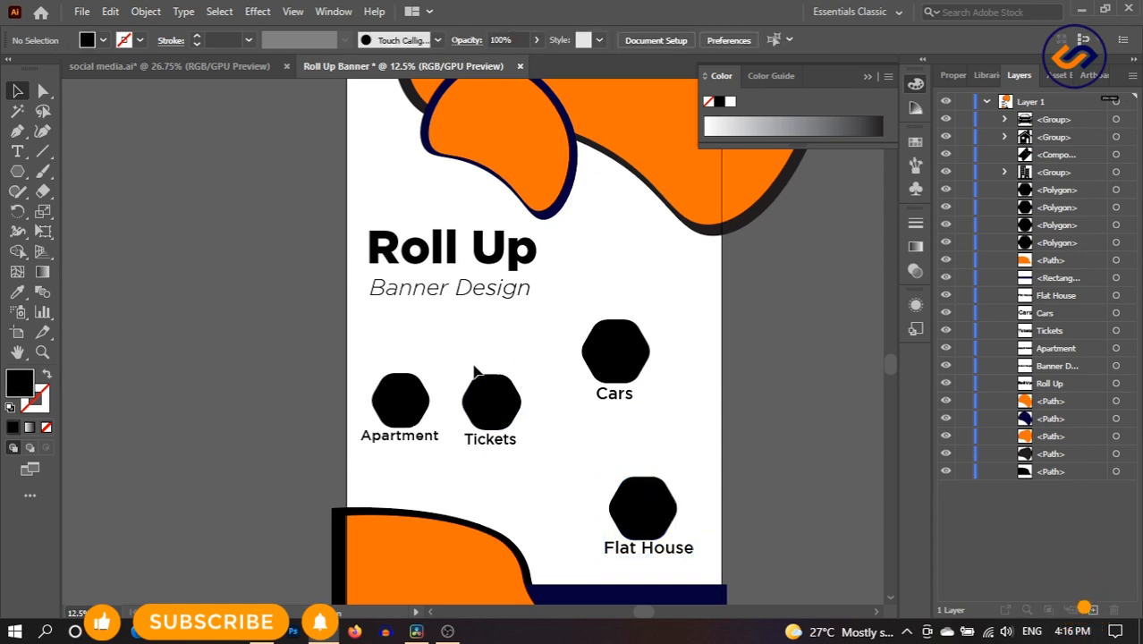
left_click_drag(472, 364, 506, 419)
left_click(581, 427)
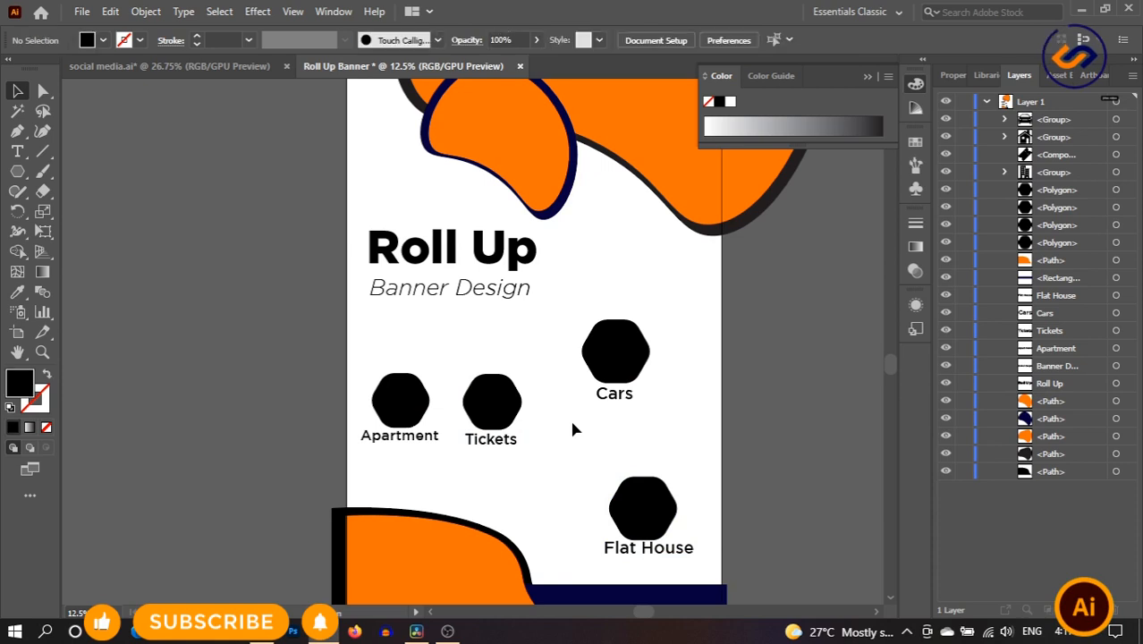
- Undo the accidental hexagon move and place Cars in the row beside Tickets
left_click_drag(566, 310, 641, 407)
left_click(683, 404)
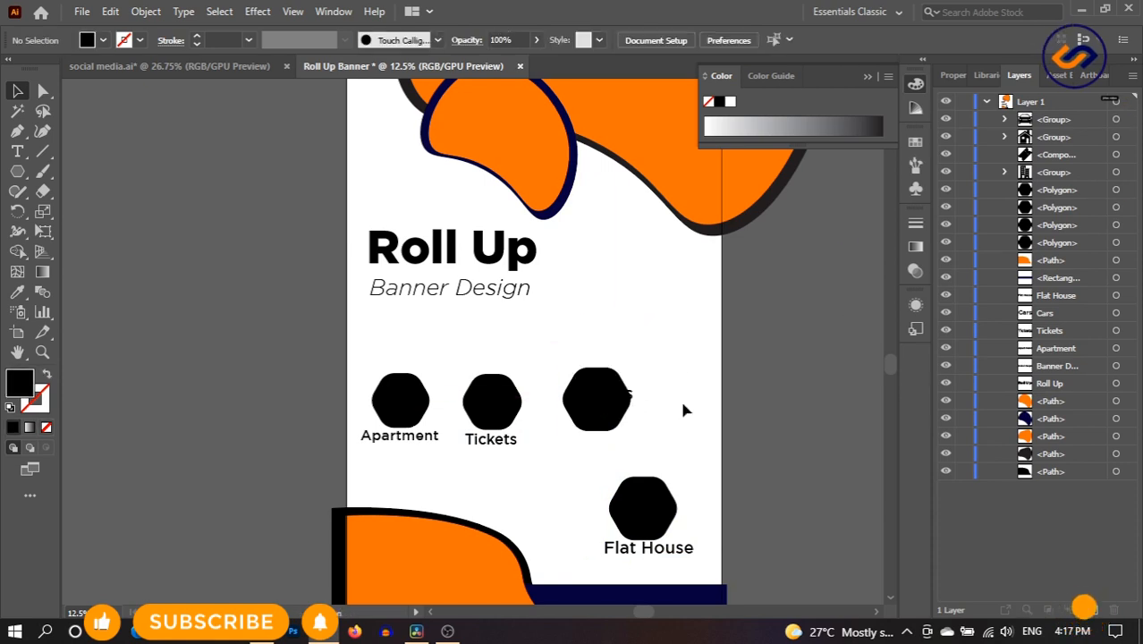
key("ctrl+z")
left_click(683, 404)
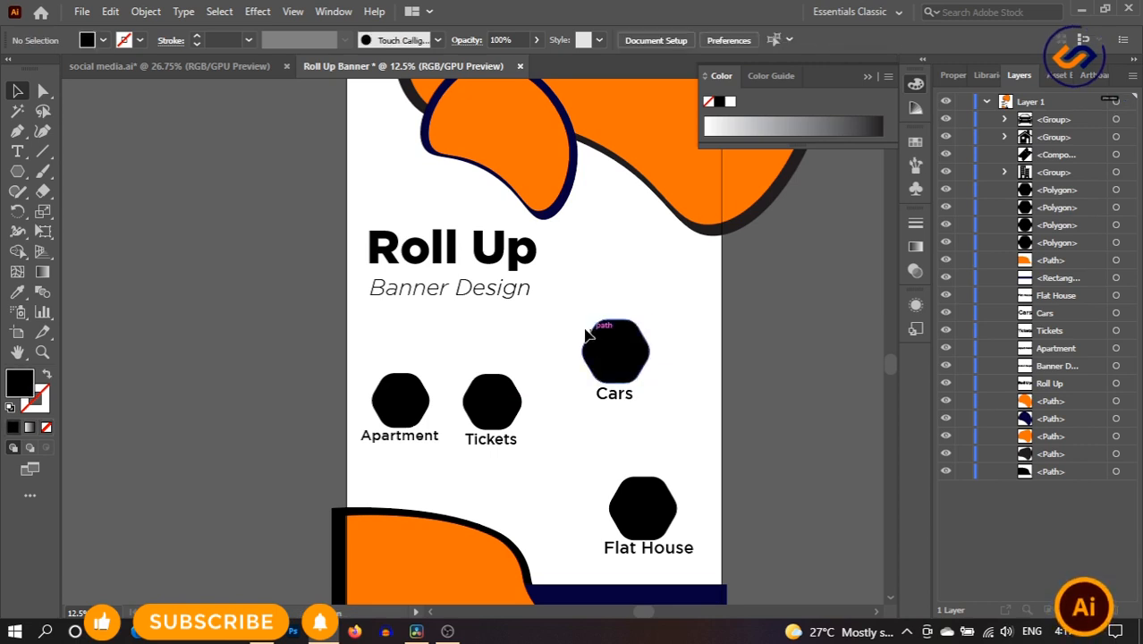
left_click_drag(652, 417, 652, 417)
left_click_drag(639, 376, 610, 411)
left_click(641, 407)
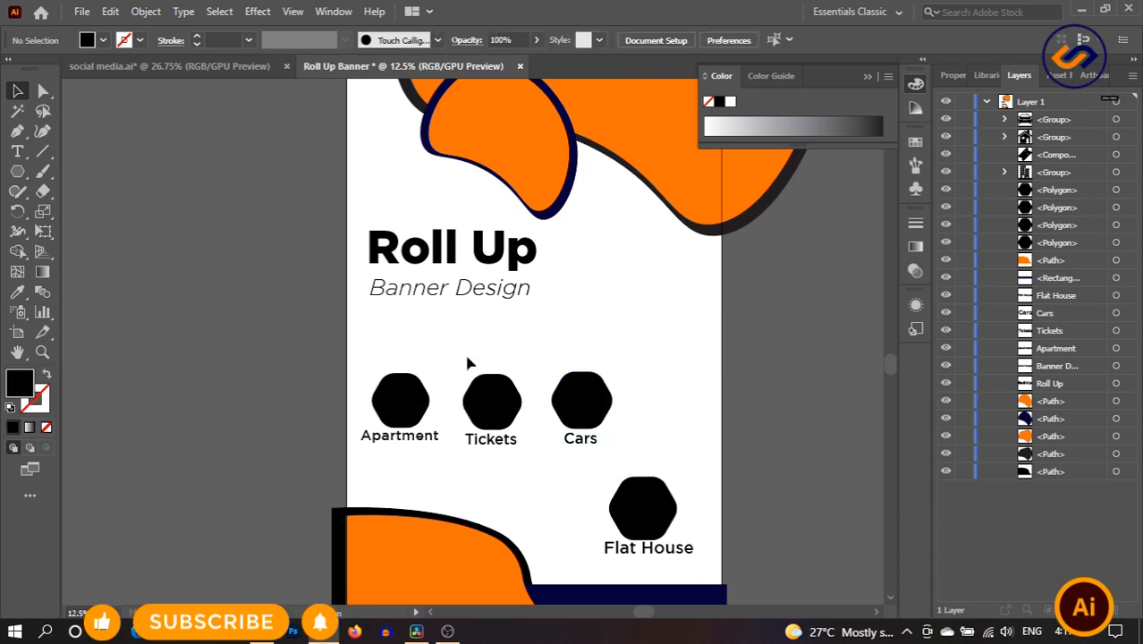
- Resize the Tickets group, undoing the over-stretch, and align its label level with Apartment
left_click(519, 407)
left_click_drag(529, 411, 525, 412)
left_click_drag(526, 412, 602, 418)
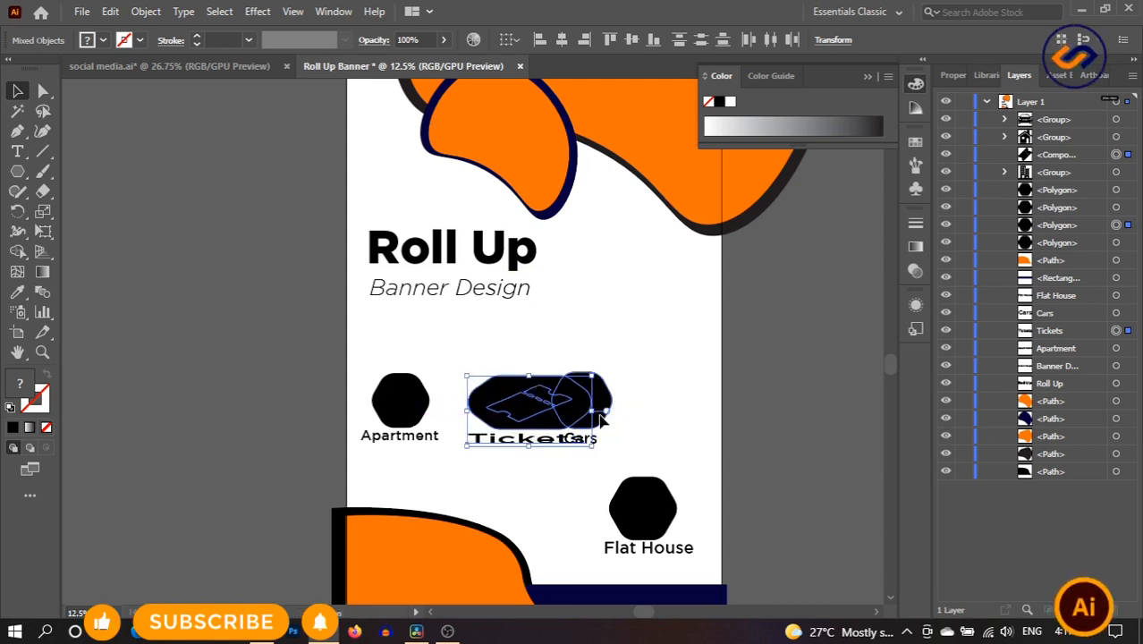
key("ctrl+z")
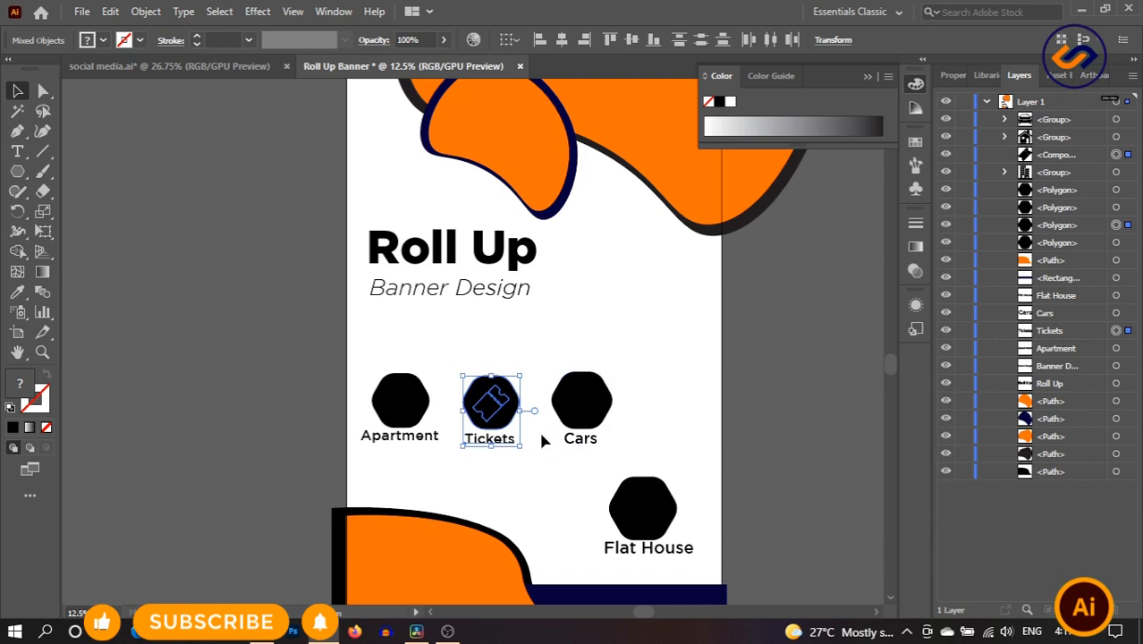
key("ctrl+z")
left_click(542, 438)
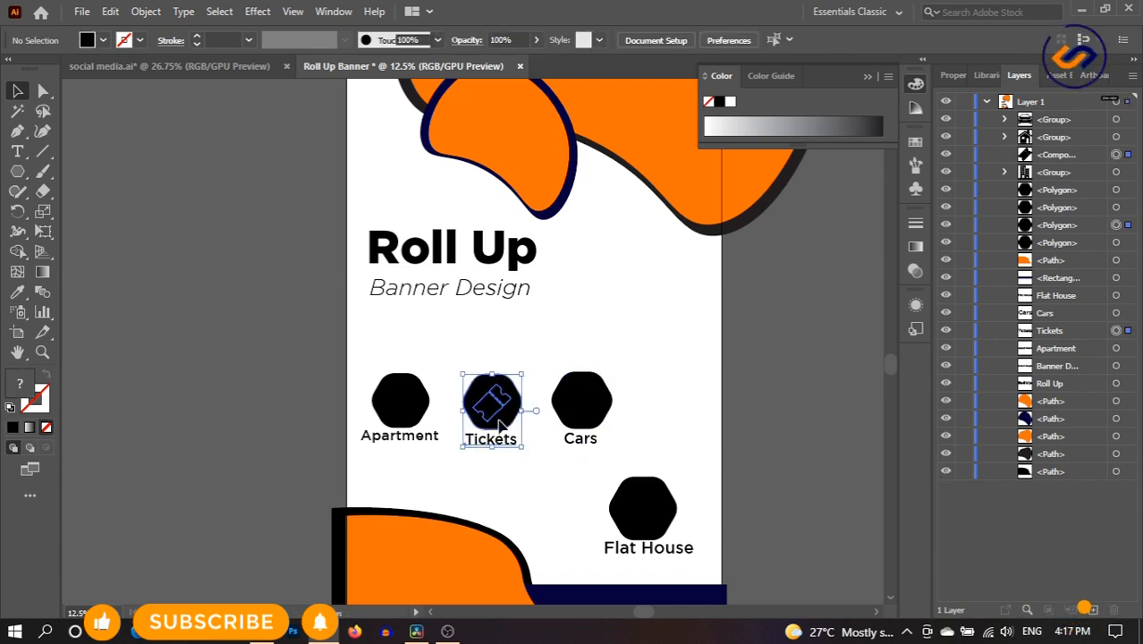
left_click_drag(502, 427, 501, 421)
left_click(584, 482)
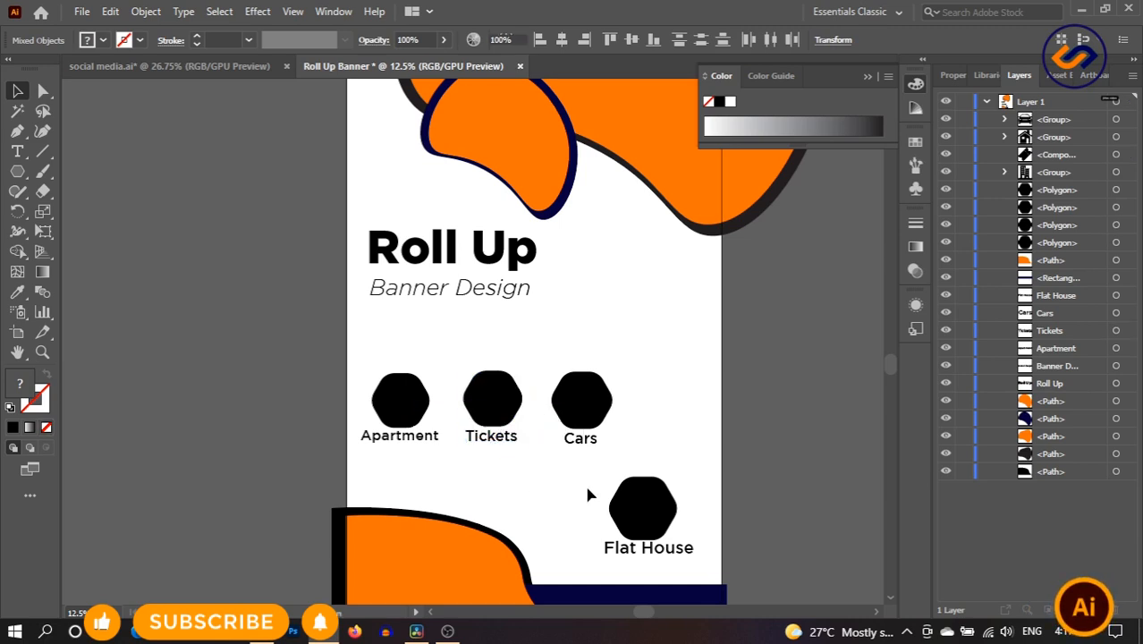
- Move the Flat House group up beside Cars
left_click_drag(685, 547, 695, 439)
left_click(666, 490)
left_click(685, 490)
left_click_drag(659, 329, 671, 407)
left_click(670, 489)
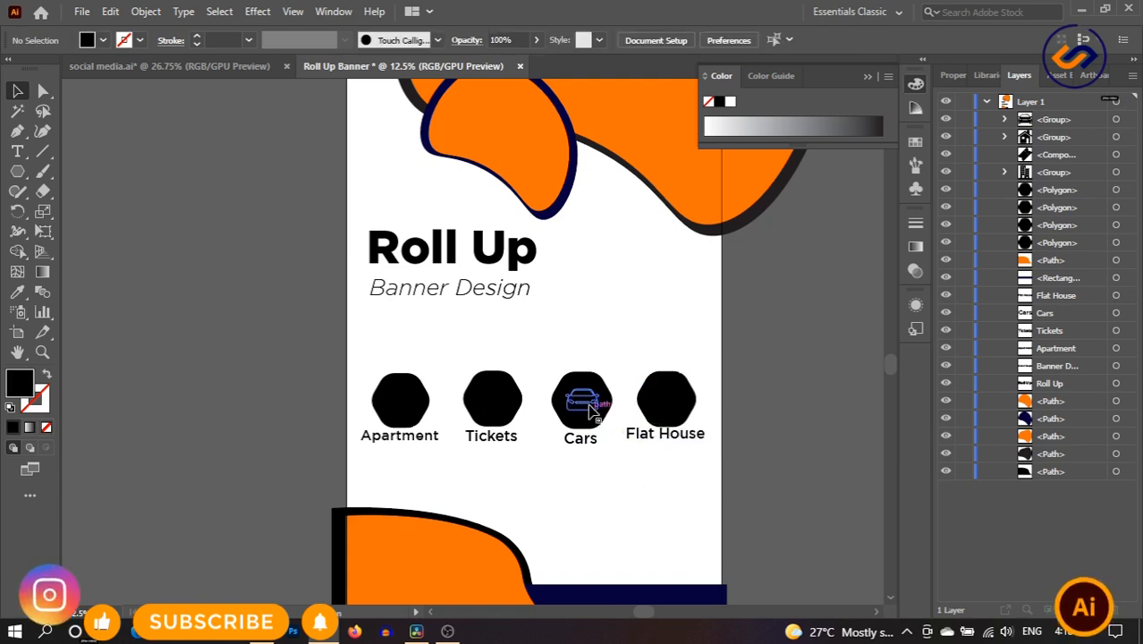
- Shrink the Cars icon and its label slightly
mouse_move(555, 356)
left_mouse_down()
mouse_move(586, 451)
mouse_move(610, 443)
left_mouse_up()
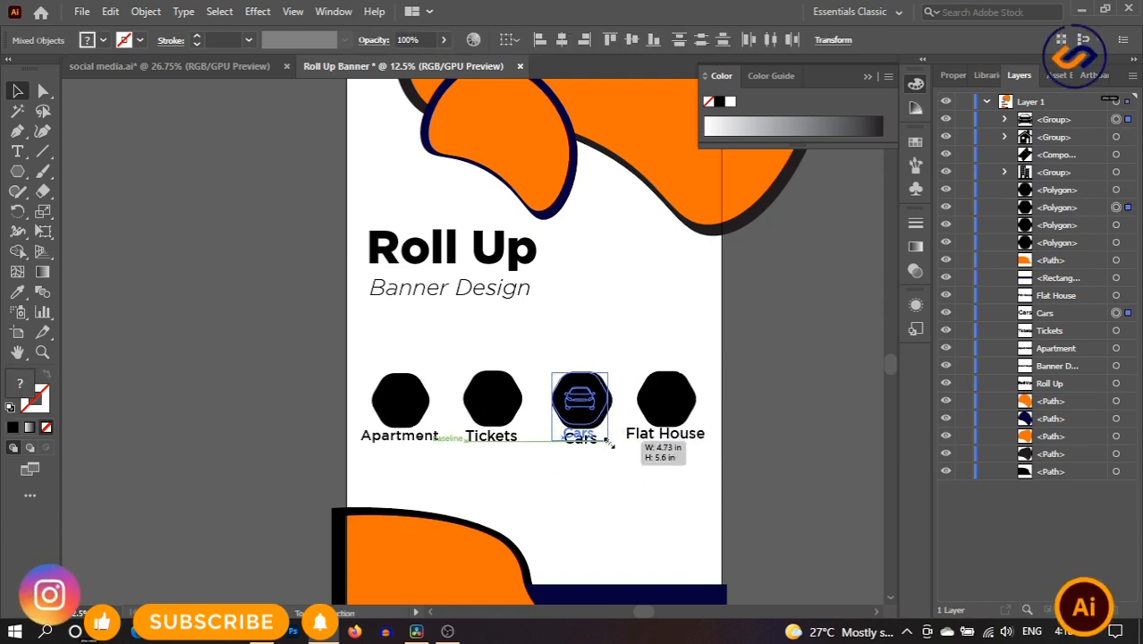
left_click(624, 460)
left_click_drag(552, 358, 595, 445)
left_click(621, 514)
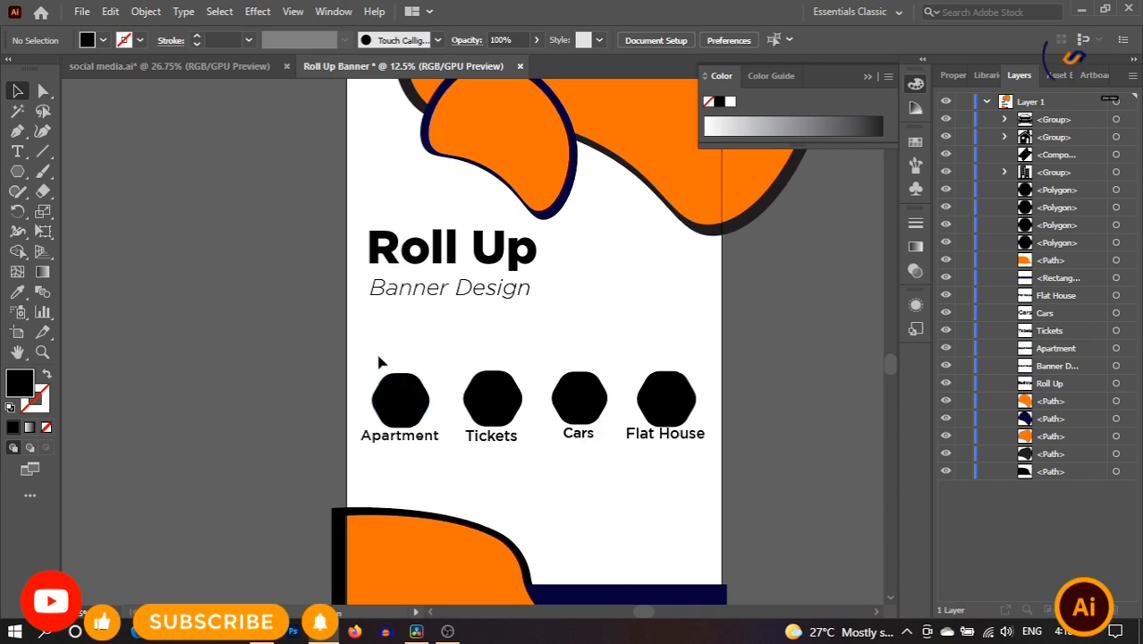
- Lower the row of four hexagon icons and draw a horizontal line under Banner Design
left_click_drag(379, 361, 686, 490)
left_click_drag(682, 402, 683, 436)
left_click(499, 344)
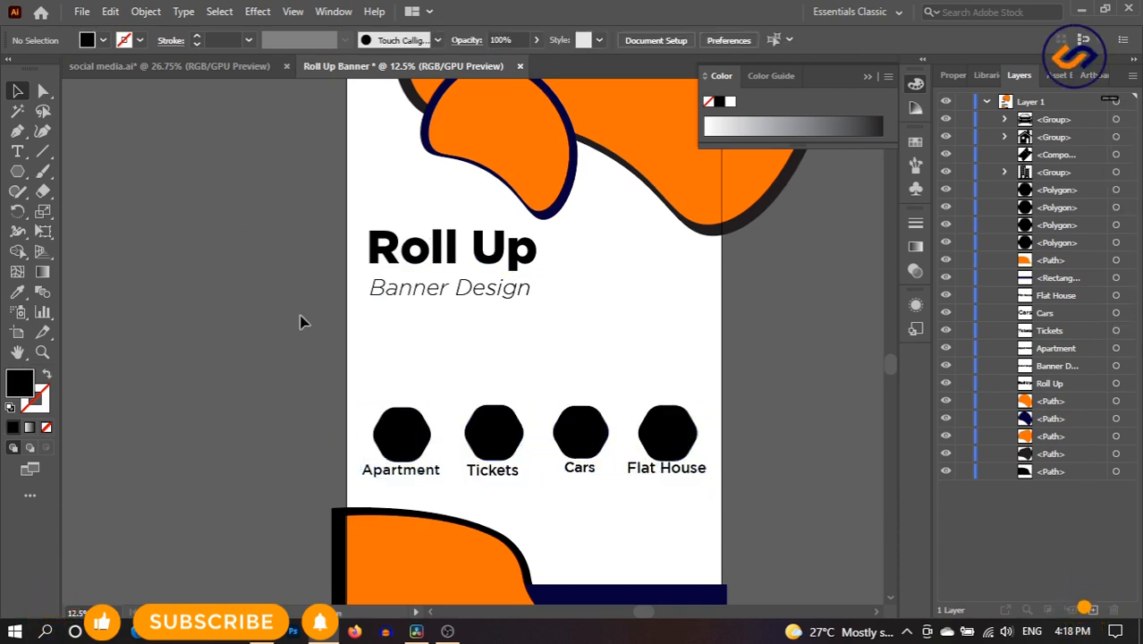
key("backslash")
left_click_drag(365, 316, 558, 317)
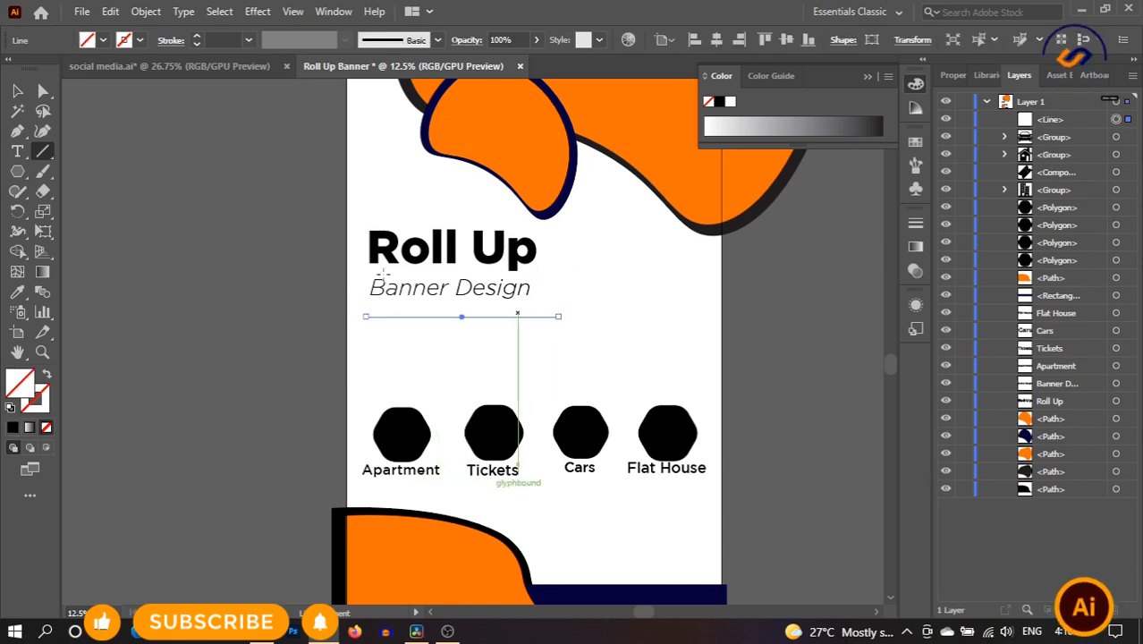
- Give the line under Banner Design a black stroke about 13 pt thick
left_click(197, 37)
left_click(197, 37)
left_click(197, 37)
left_click(196, 38)
left_click(197, 38)
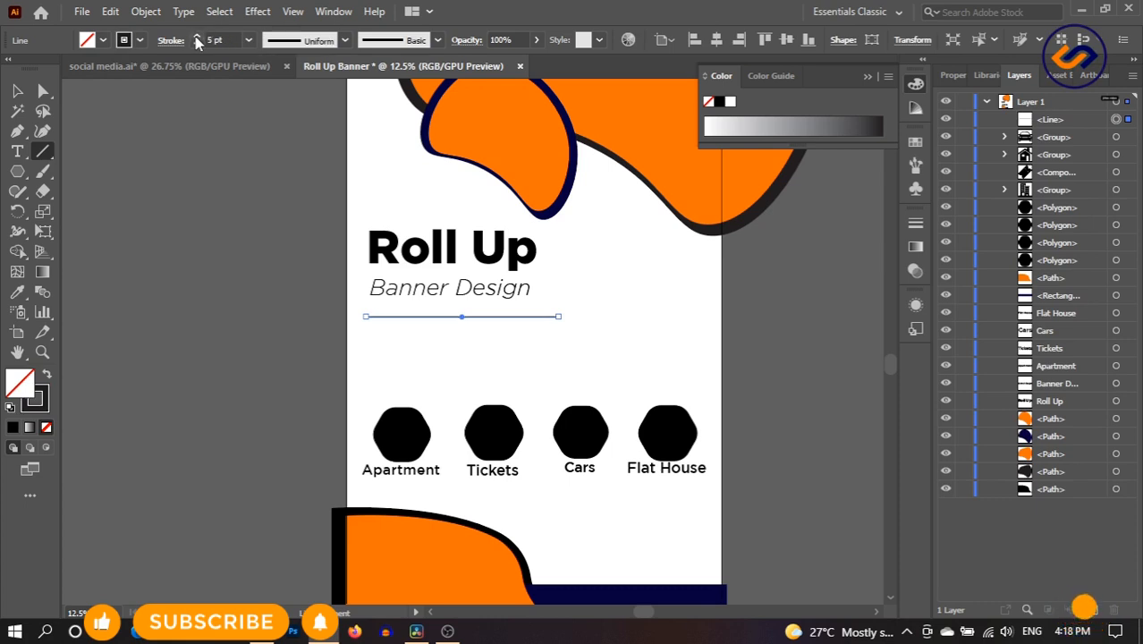
left_click(197, 38)
left_click(196, 37)
left_click(197, 37)
left_click(196, 38)
left_click(197, 37)
left_click(197, 38)
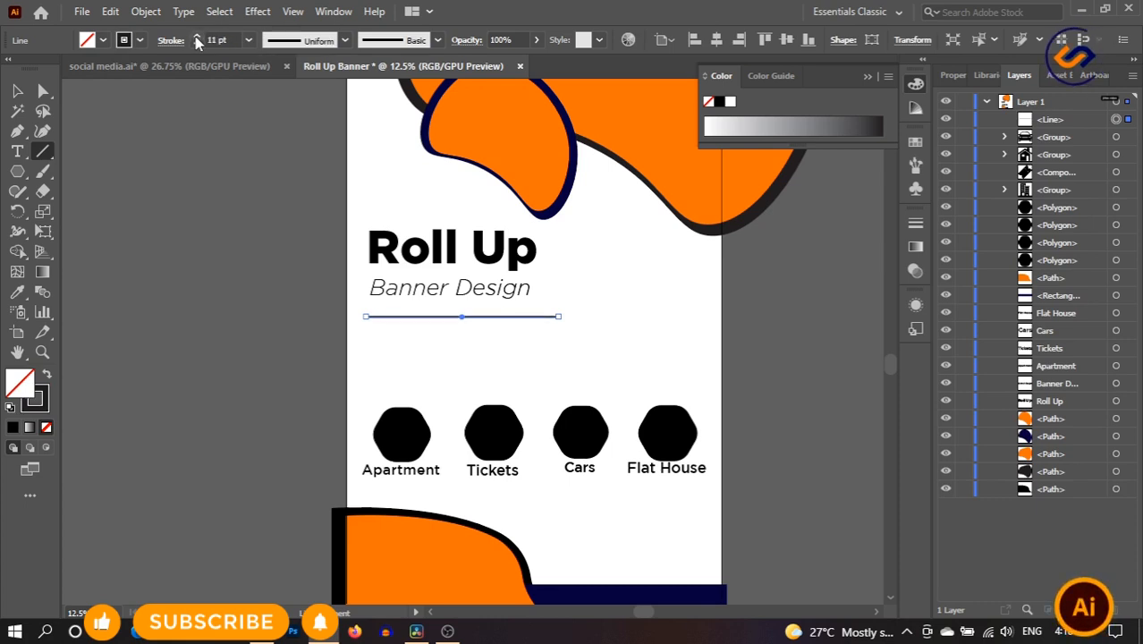
left_click(197, 38)
left_click(197, 38)
- Nudge the line up, narrow and scale the Lorem ipsum paragraph, and raise the icon row beneath it
left_click(16, 91)
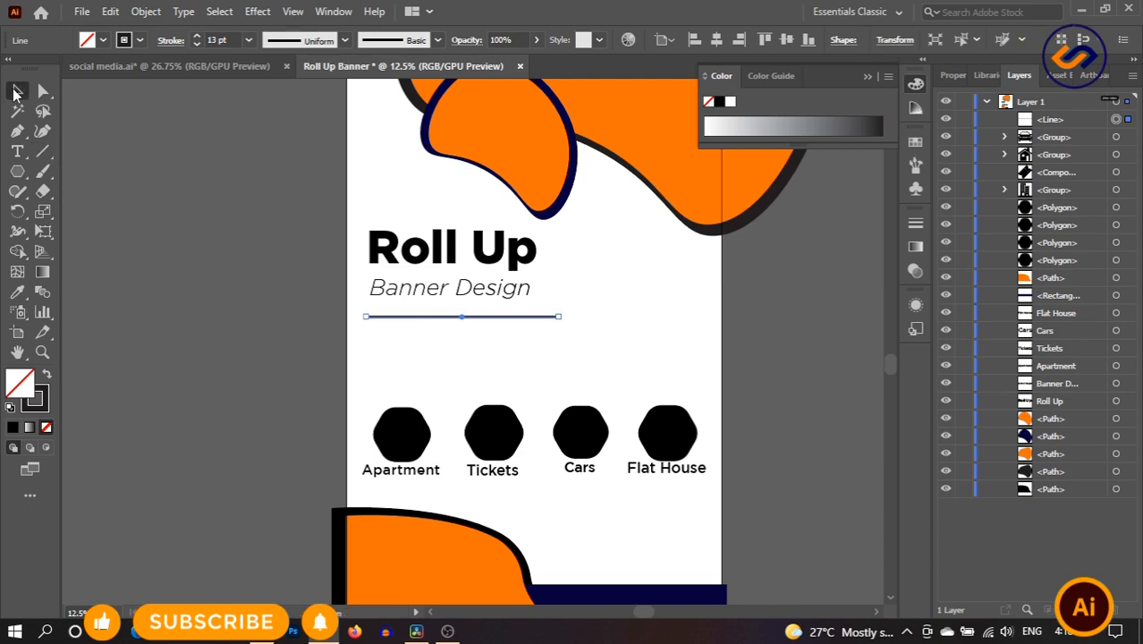
left_click(577, 307)
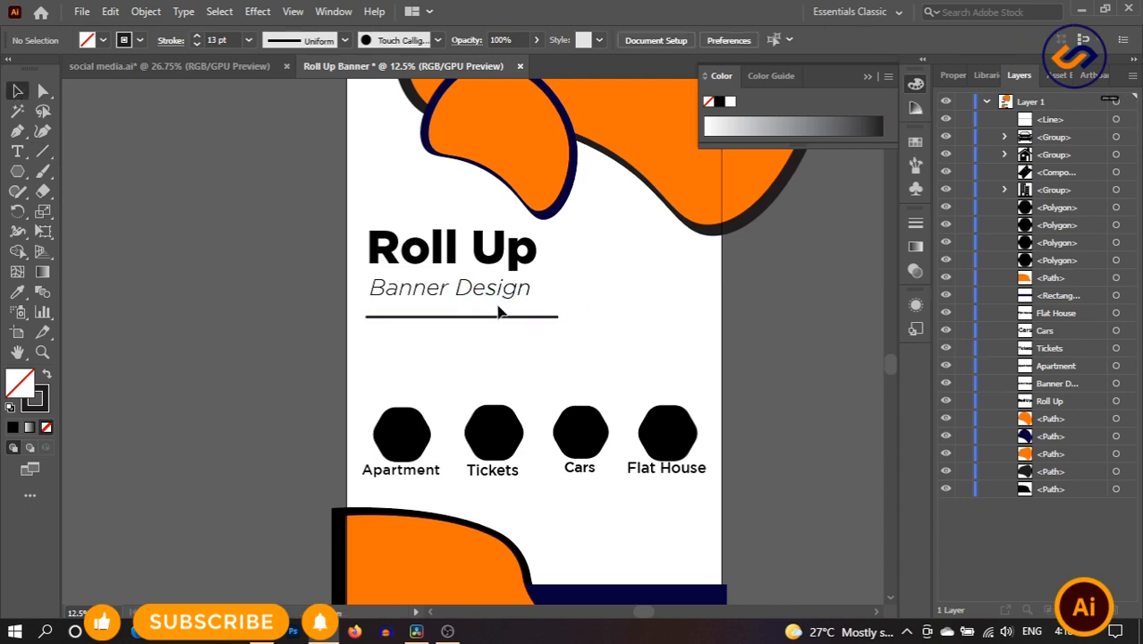
left_click_drag(497, 316, 496, 308)
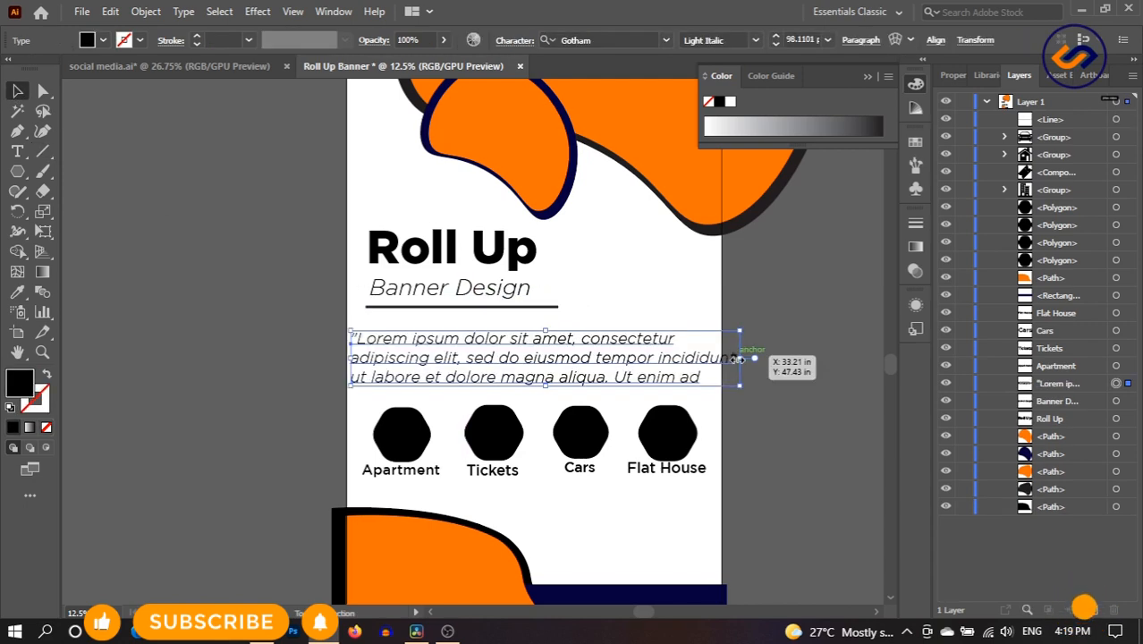
left_click_drag(740, 358, 615, 360)
left_click_drag(498, 356, 516, 351)
left_click(793, 348)
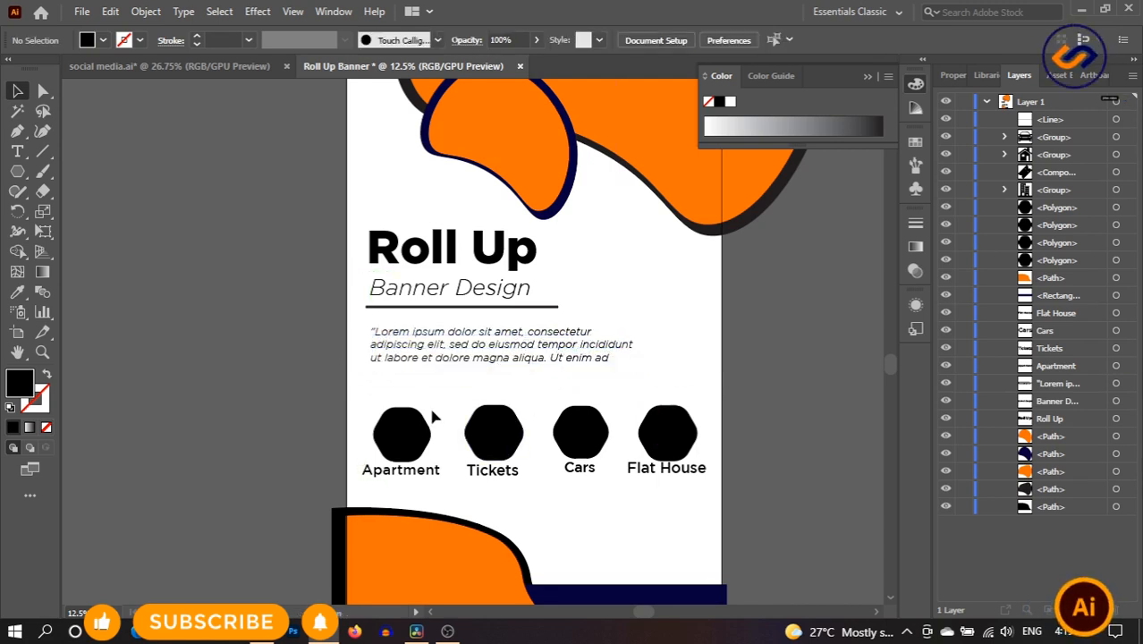
left_click_drag(705, 484, 704, 484)
left_click_drag(691, 447, 691, 428)
left_click(786, 428)
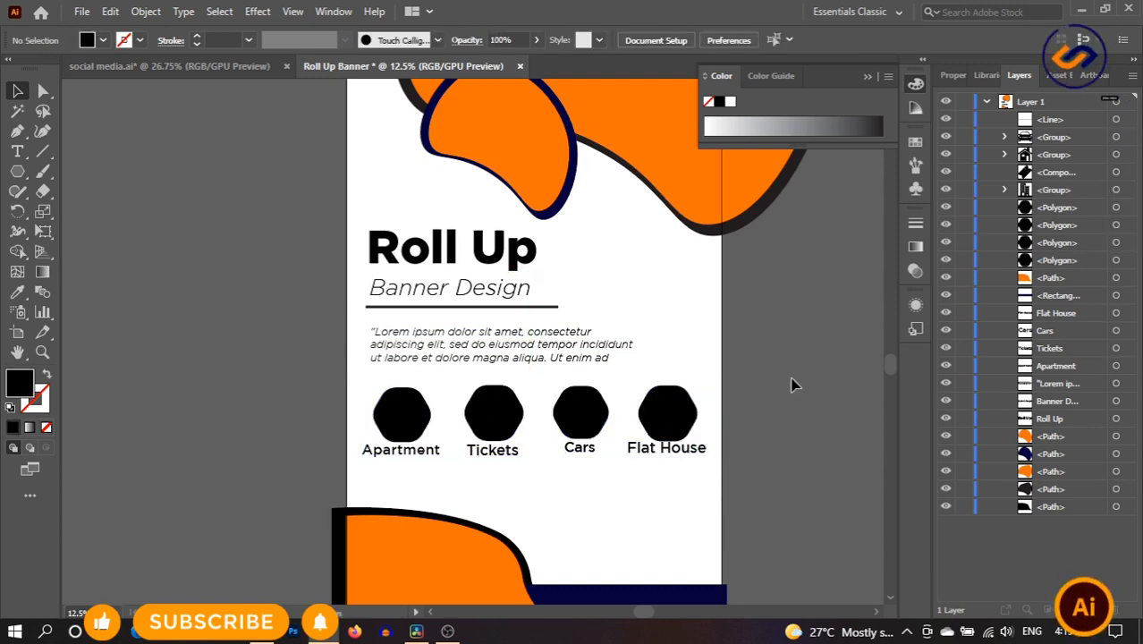
- Set the Lorem ipsum paragraph to Light style and move it up and left
triple_click(575, 358)
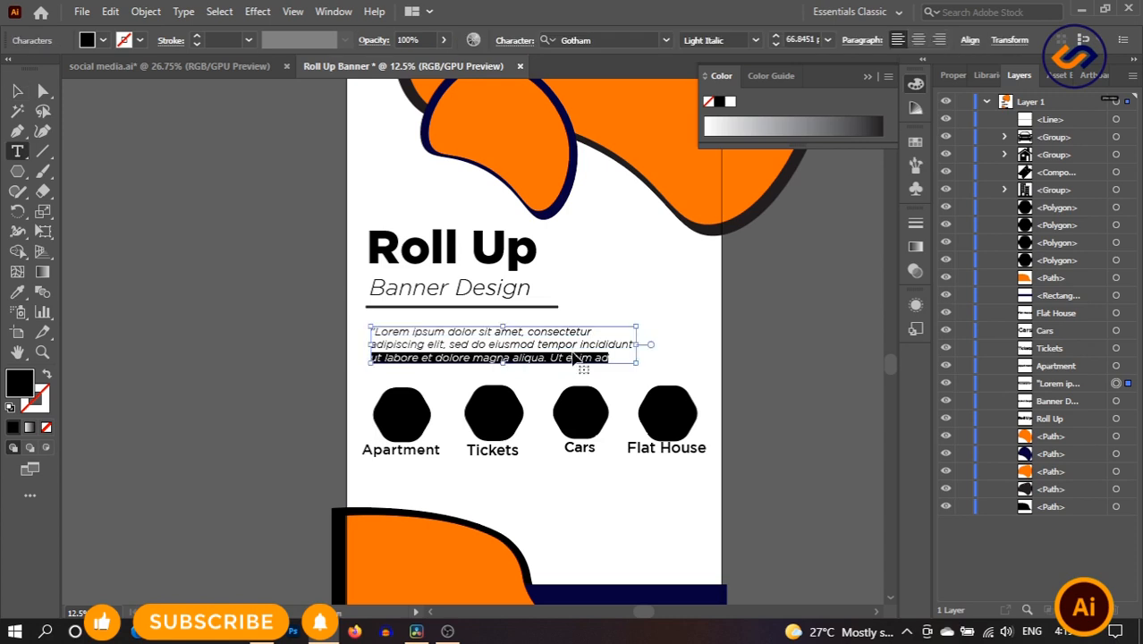
key("ctrl+a")
left_click(756, 41)
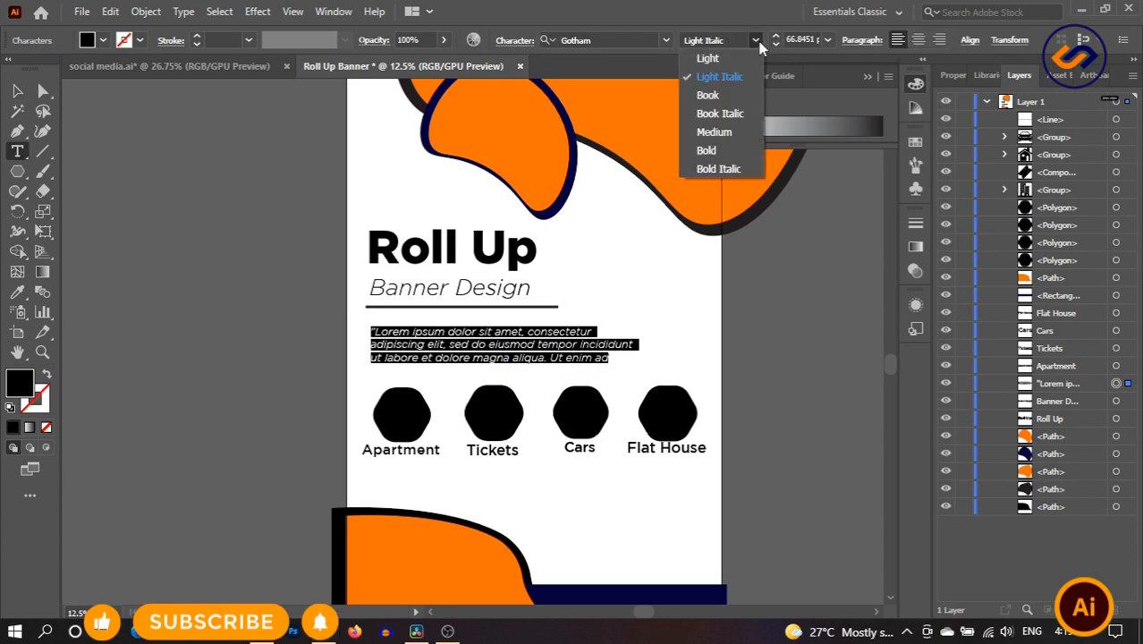
left_click(747, 58)
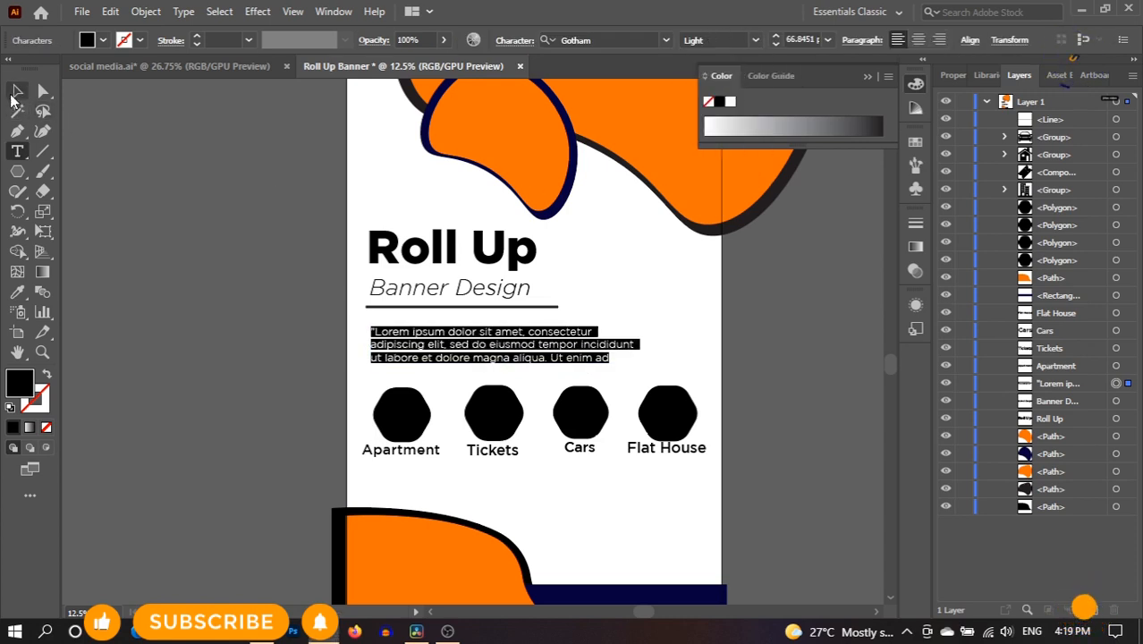
key("Escape")
left_click(820, 371)
left_click_drag(538, 351, 533, 344)
left_click(771, 339)
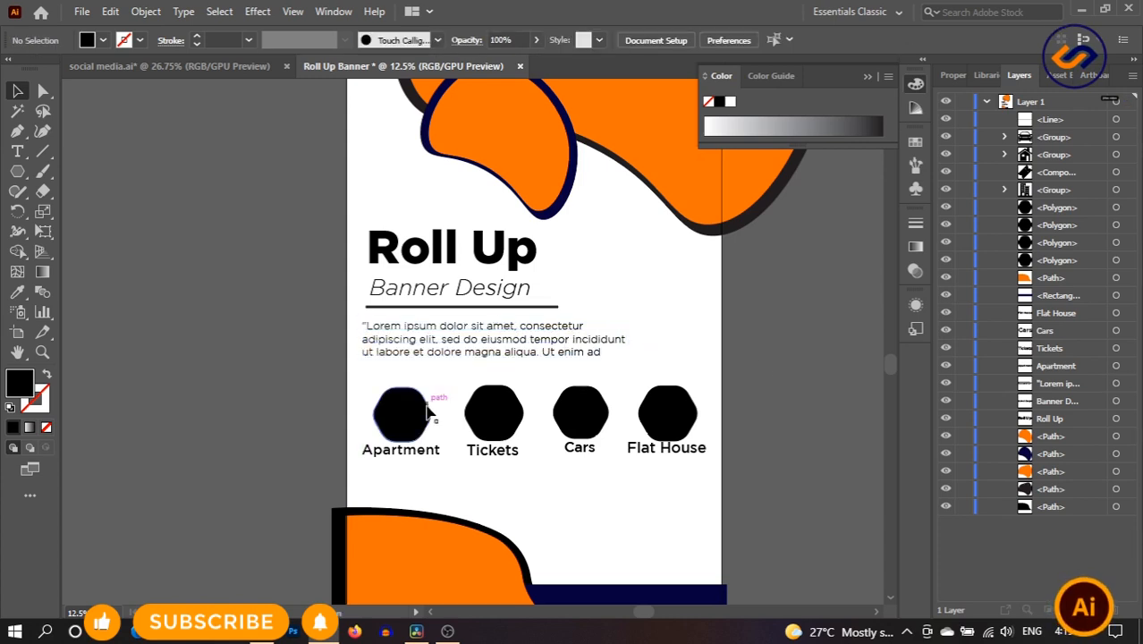
left_click_drag(660, 498, 628, 483)
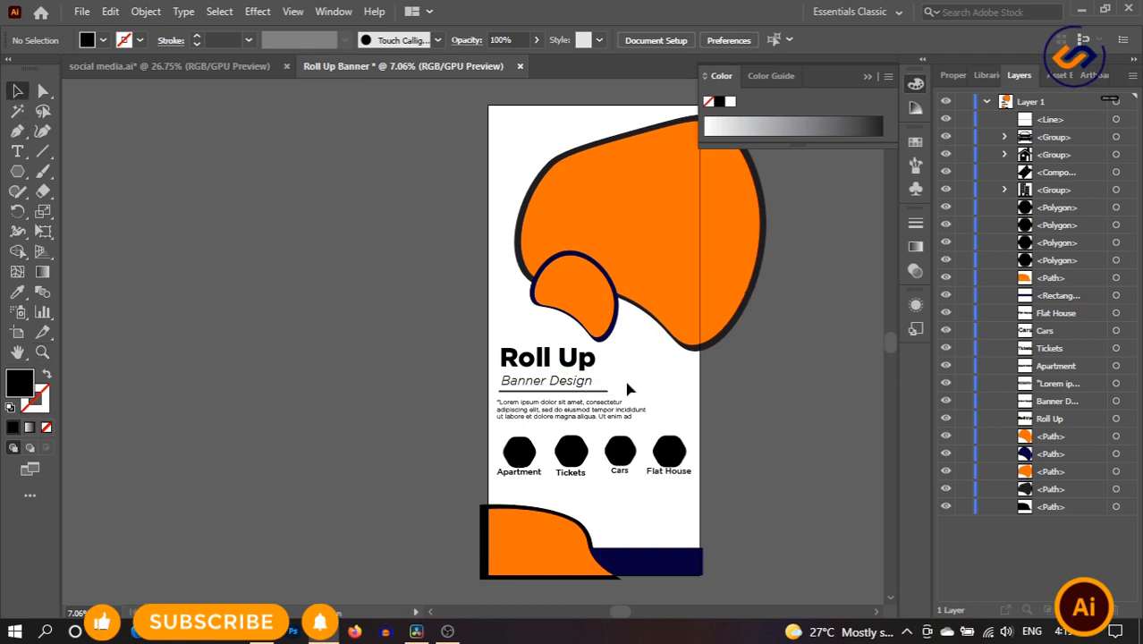
- Change the Banner Design text from italic to Gotham Light
left_click(547, 381)
mouse_move(546, 377)
left_mouse_down()
mouse_move(546, 390)
mouse_move(545, 376)
left_mouse_up()
left_click(547, 379)
key("ctrl+z")
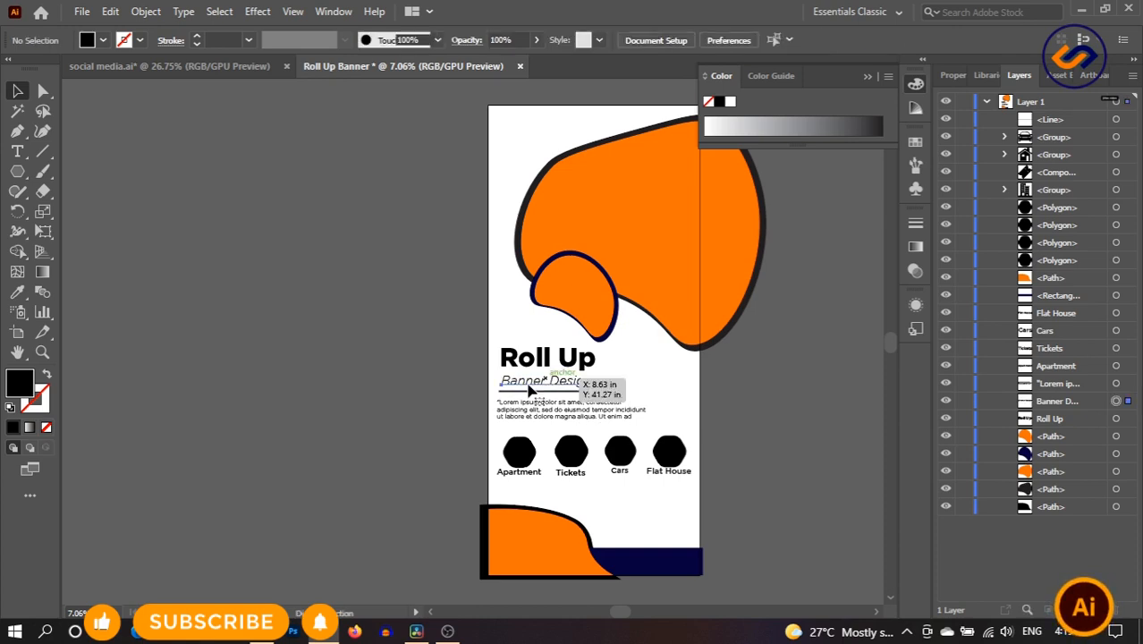
double_click(546, 382)
key("ctrl+a")
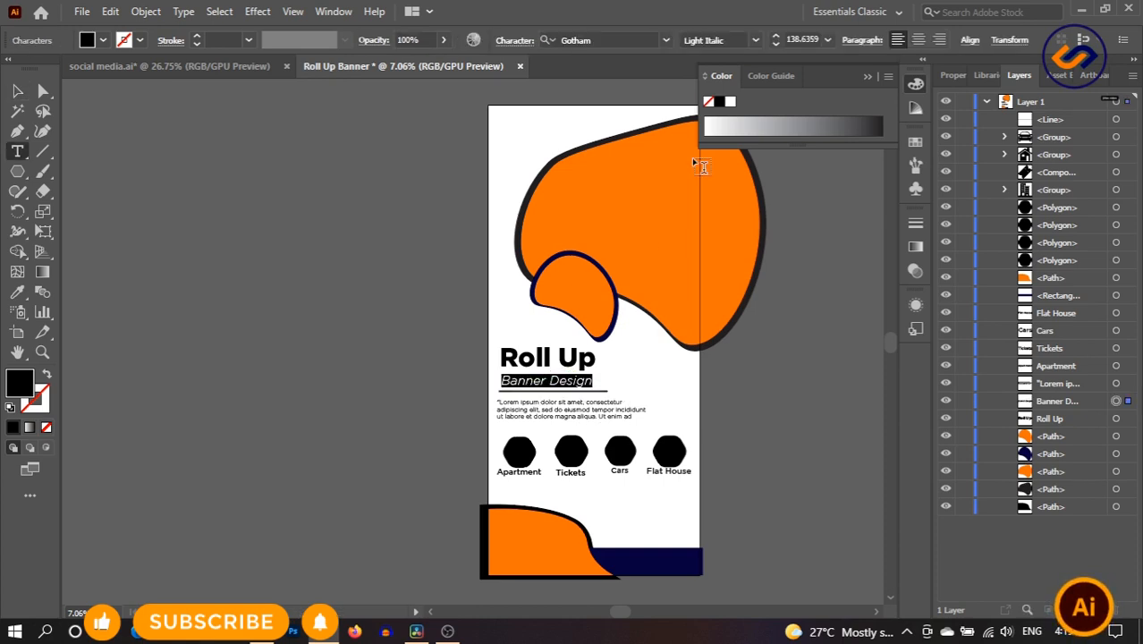
left_click(756, 40)
left_click(709, 57)
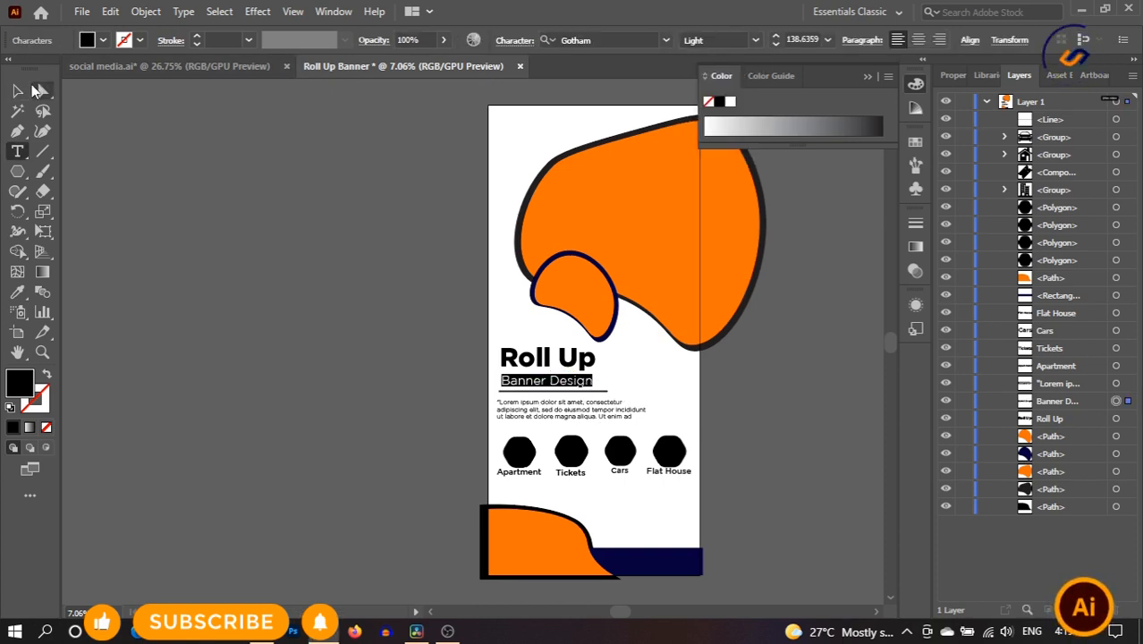
left_click(20, 90)
left_click(740, 390)
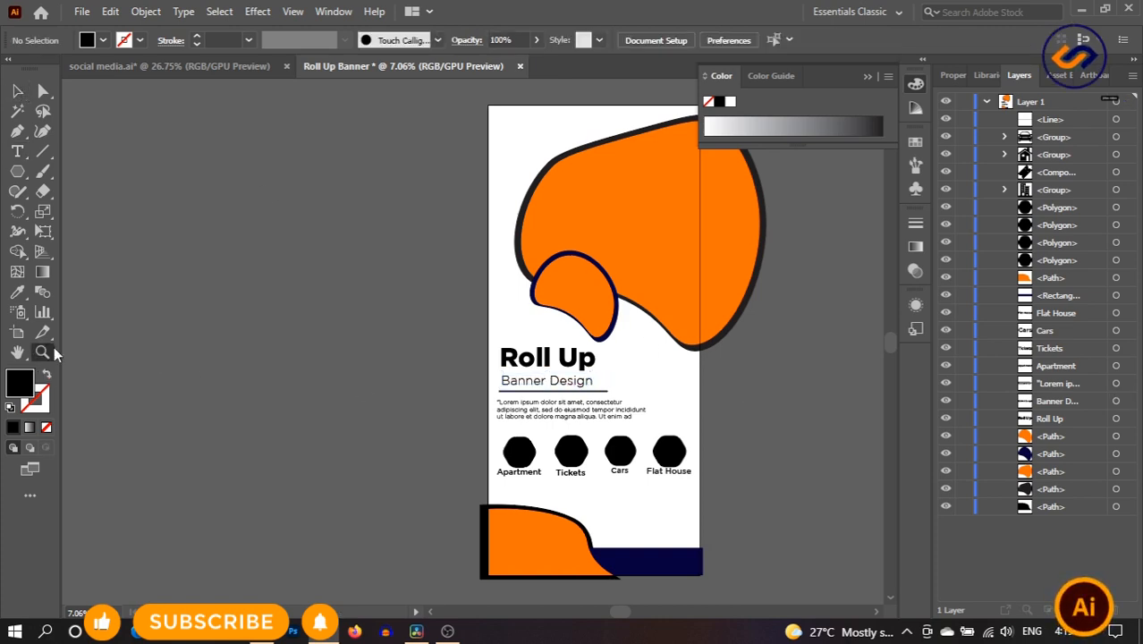
left_click(17, 172)
- Draw a square beside the artboard and place a duplicate below it
left_click_drag(18, 172, 89, 168)
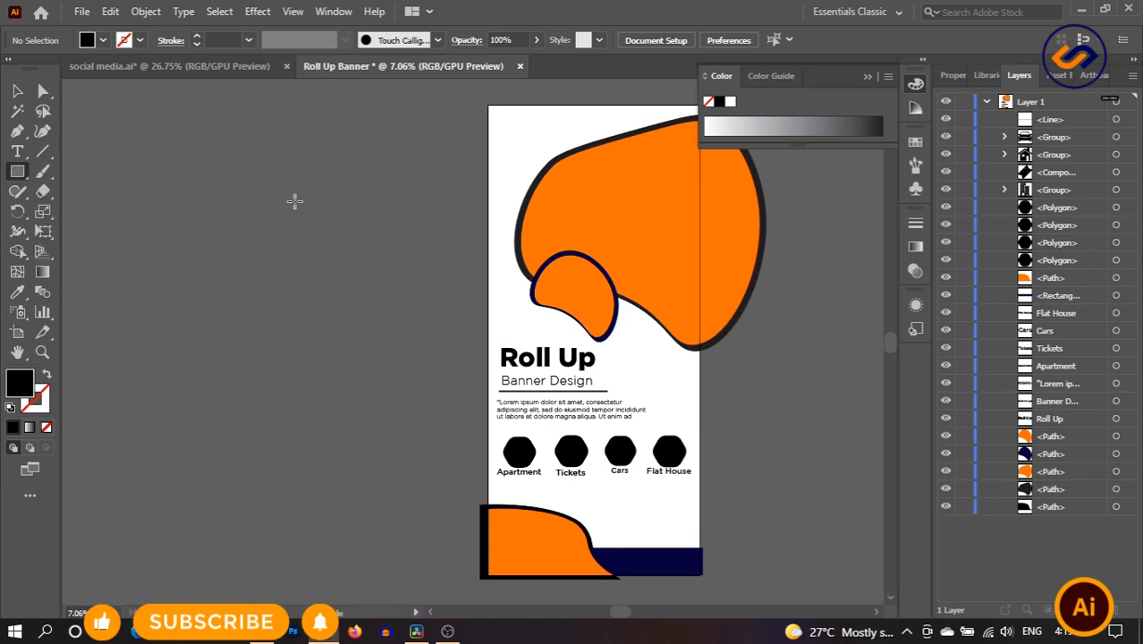
left_click_drag(397, 153, 439, 234)
key("v")
left_click(290, 236)
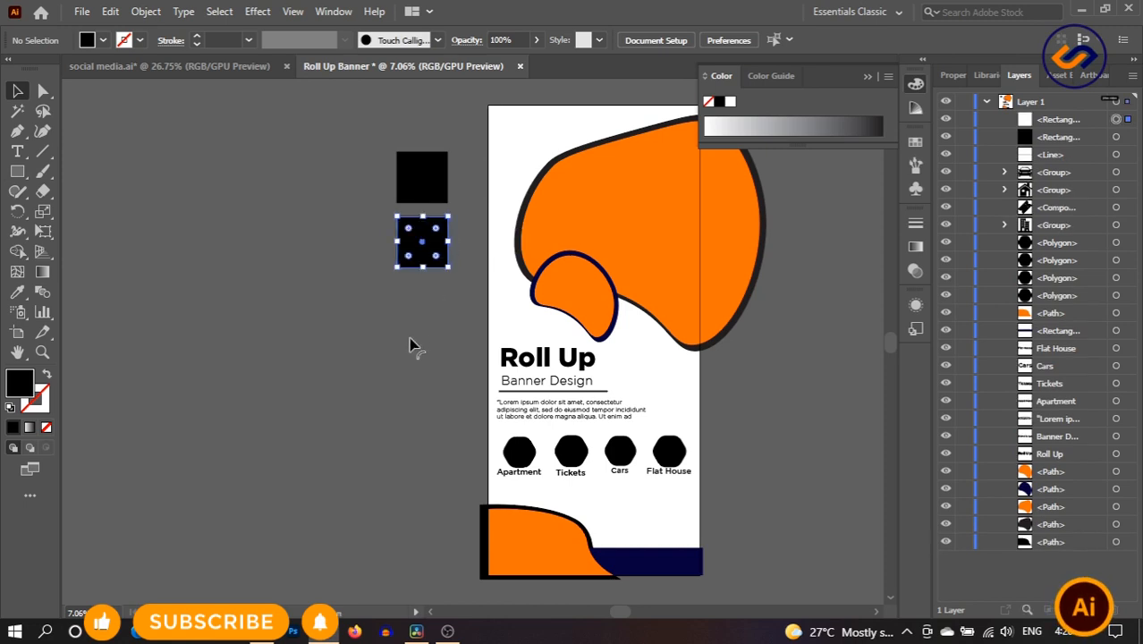
left_click(408, 344)
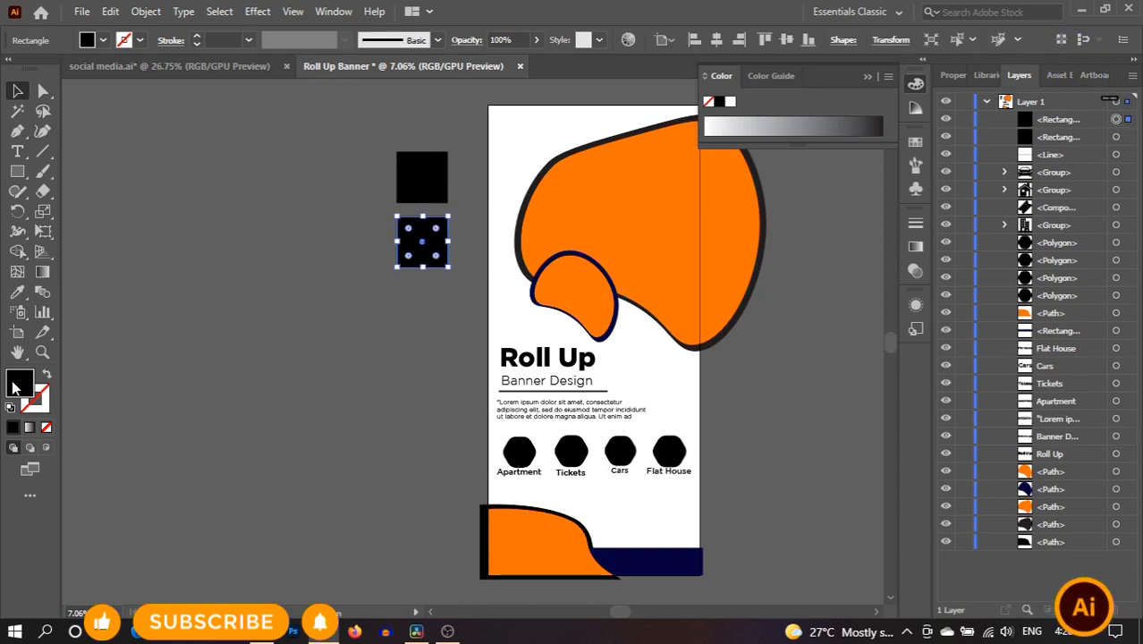
- Fill the lower square with a dark navy colour
double_click(20, 382)
left_click(516, 345)
left_click(459, 365)
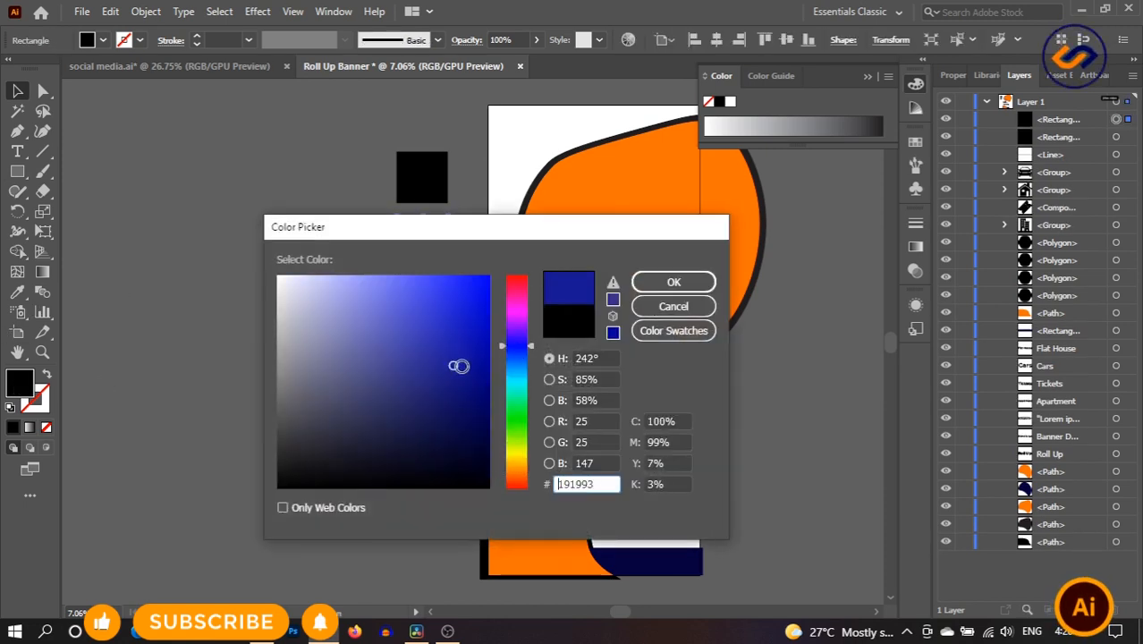
left_click_drag(459, 365, 493, 415)
left_click(673, 282)
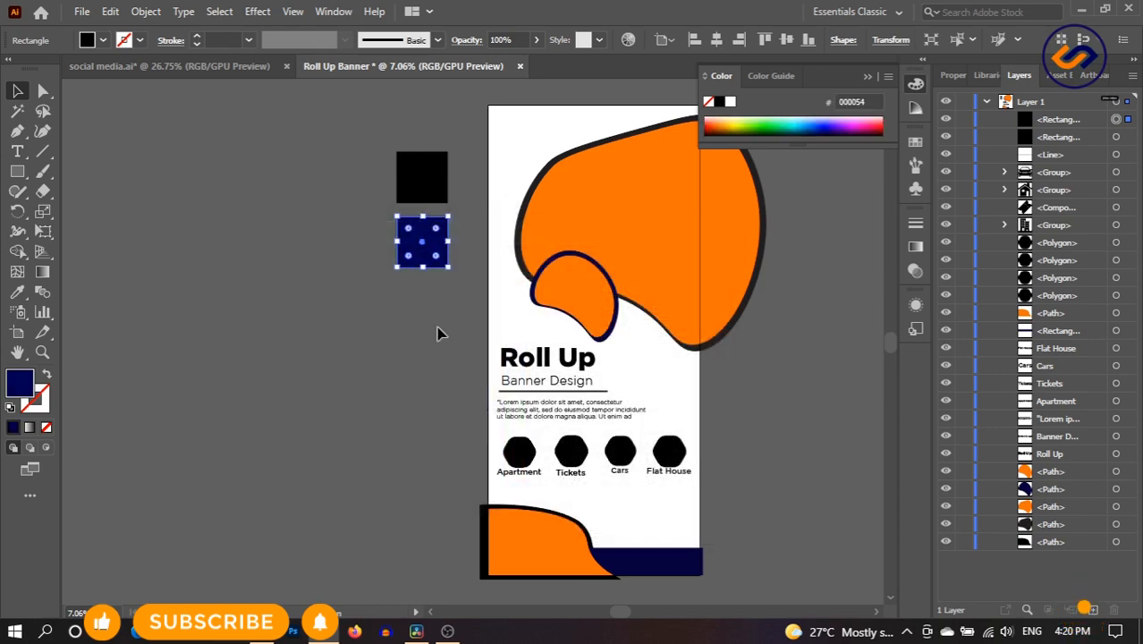
left_click(439, 332)
- Fill the upper square with orange FF6D00
left_click(435, 180)
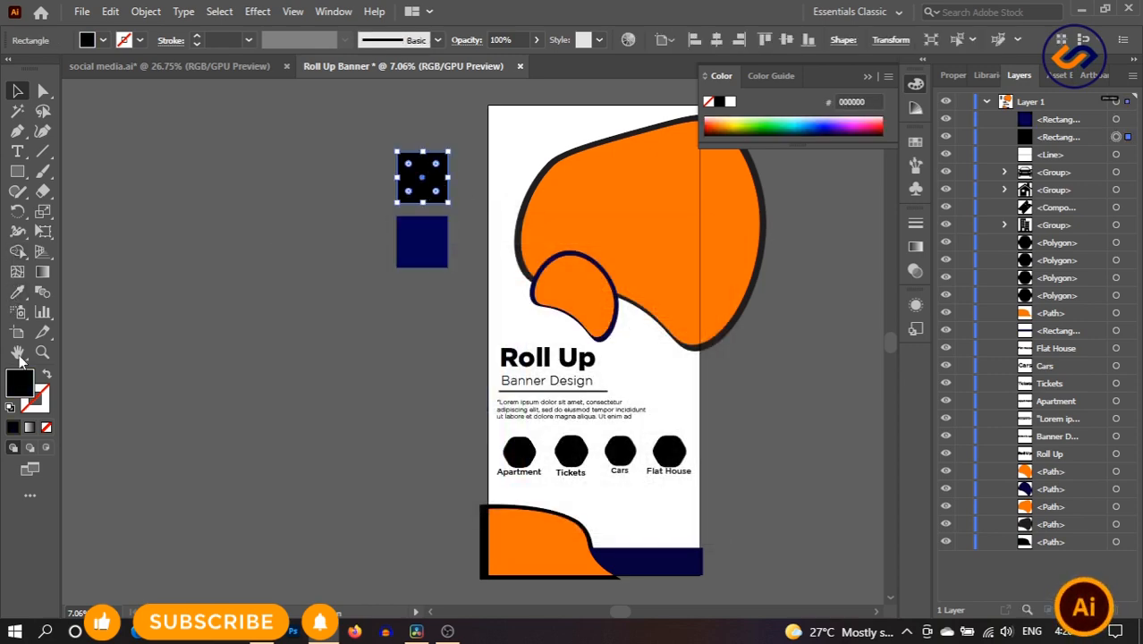
double_click(23, 380)
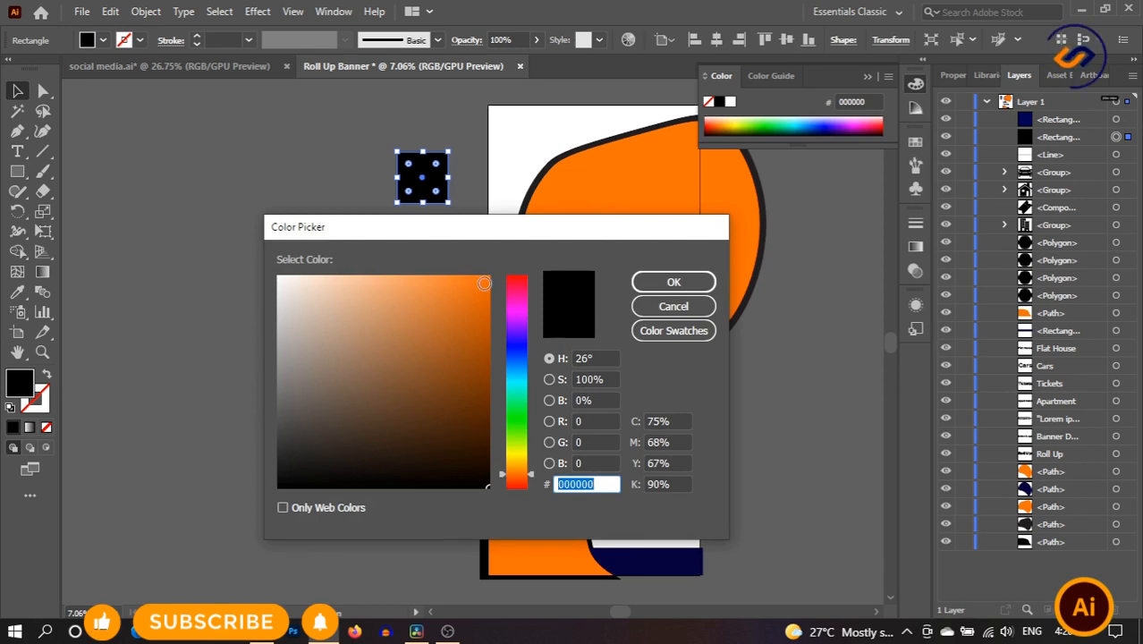
left_click(480, 283)
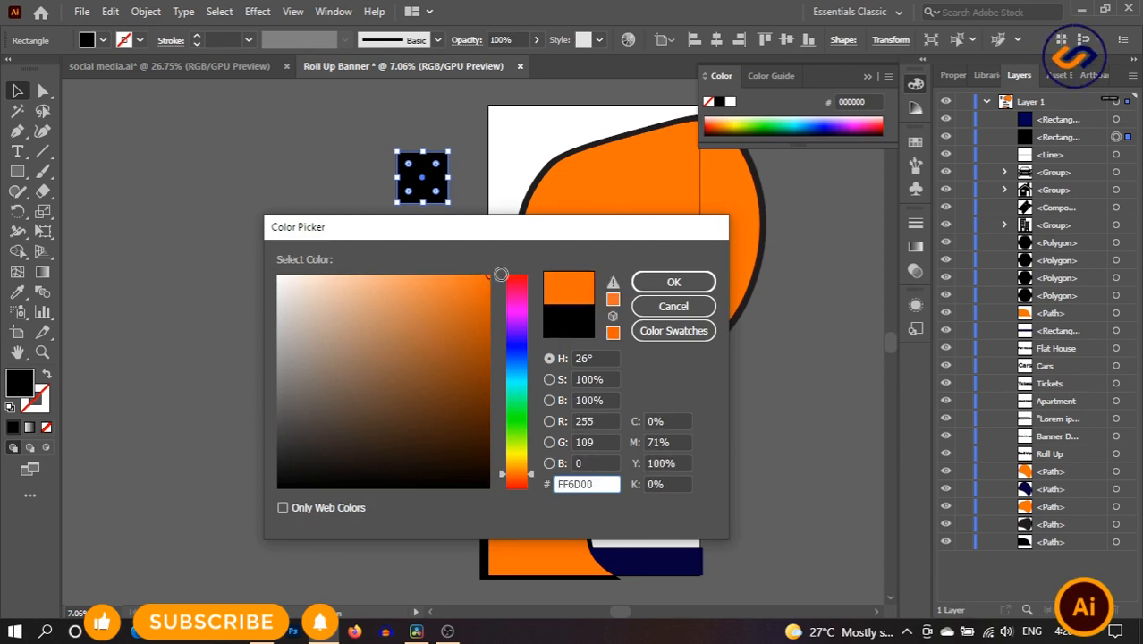
left_click(673, 281)
left_click(426, 320)
left_click(42, 351)
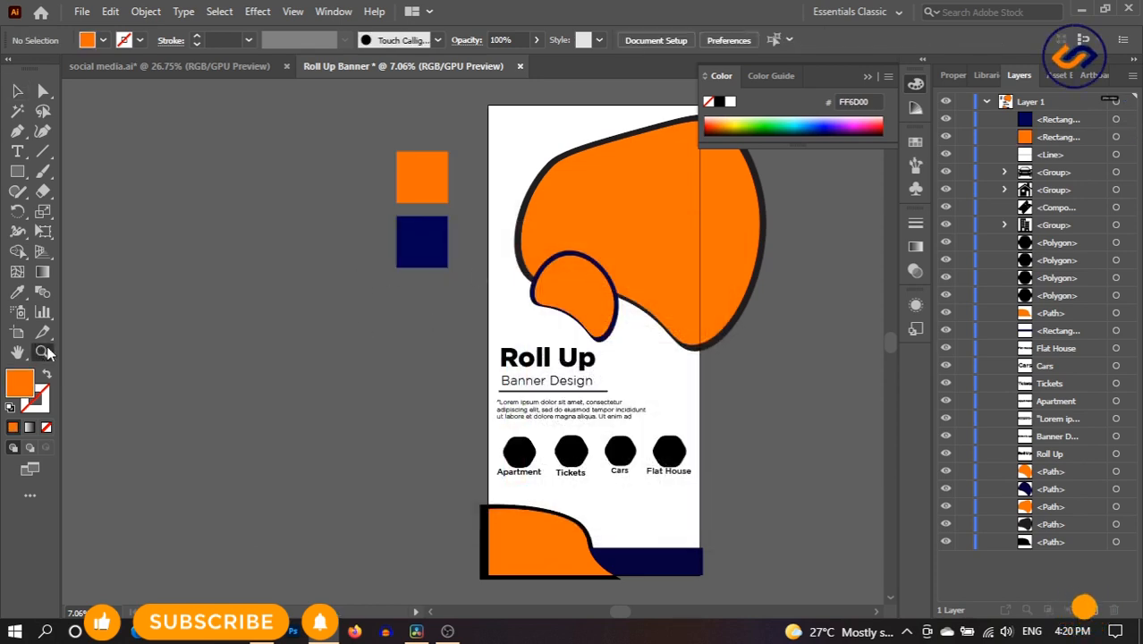
left_click(688, 343)
- Apply the navy colour to the hexagon above Apartment with the Eyedropper
left_click(689, 343, "alt")
key("v")
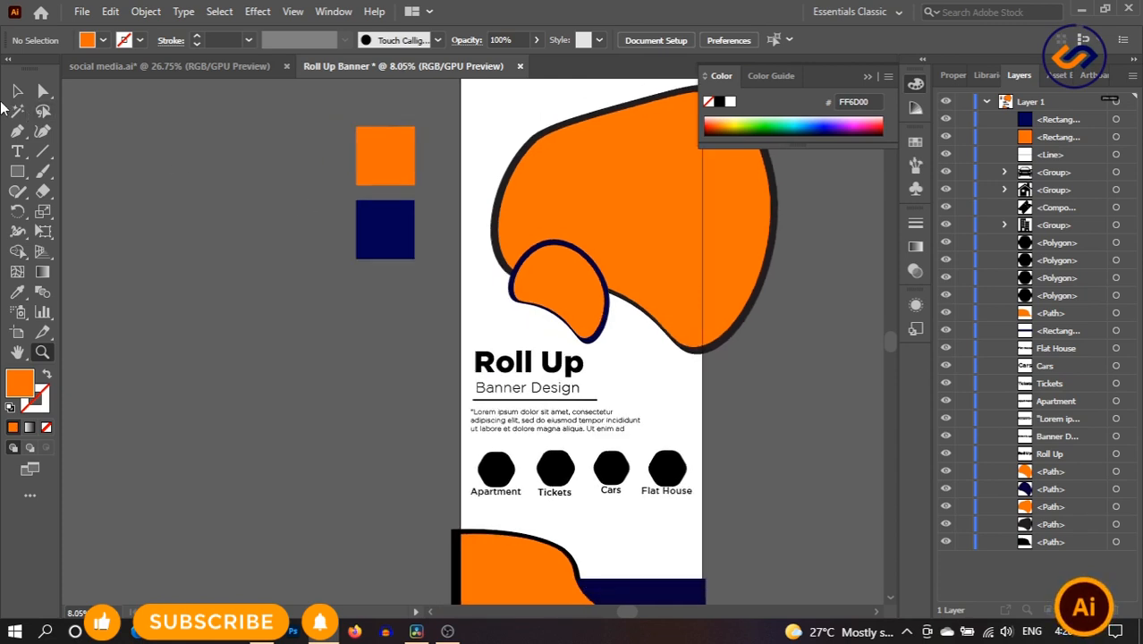
left_click_drag(342, 366, 254, 373)
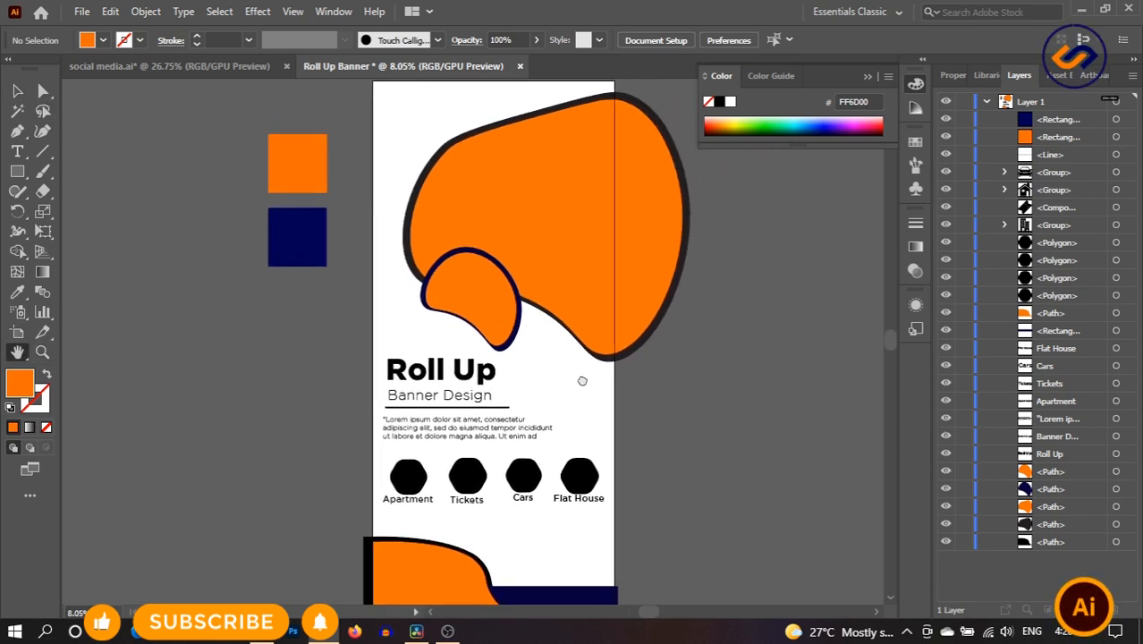
left_click(409, 477)
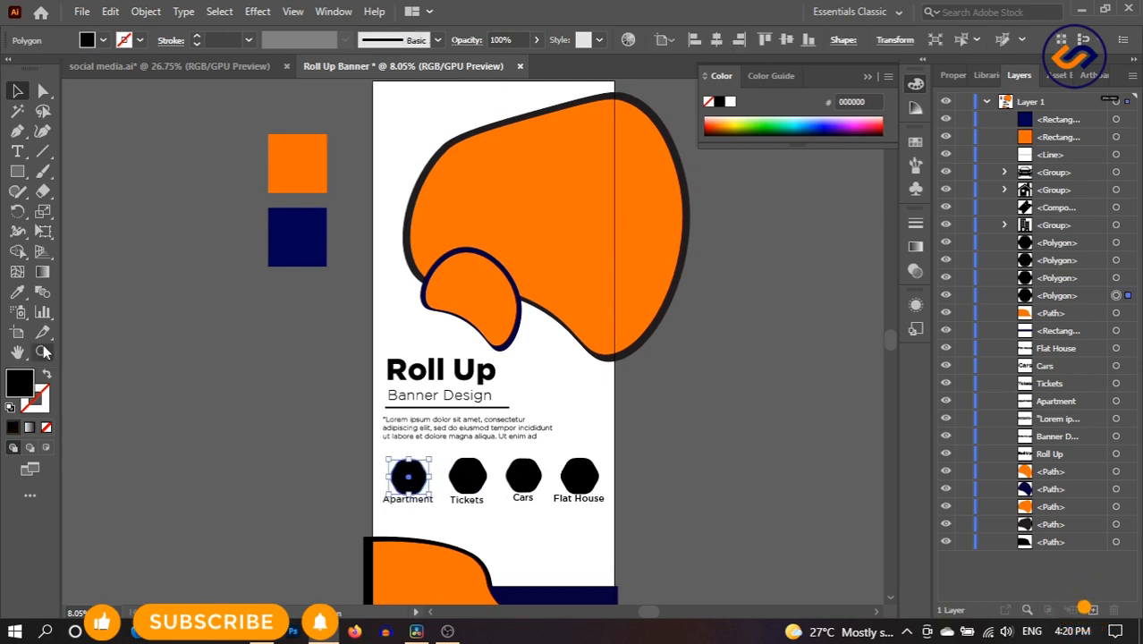
left_click(17, 291)
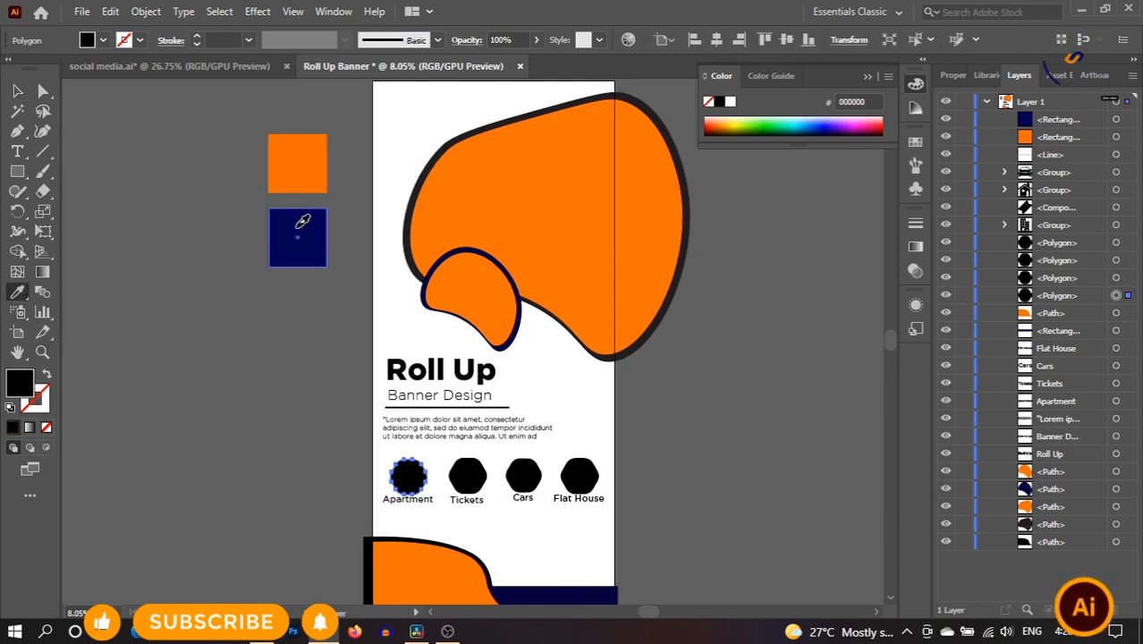
key("v")
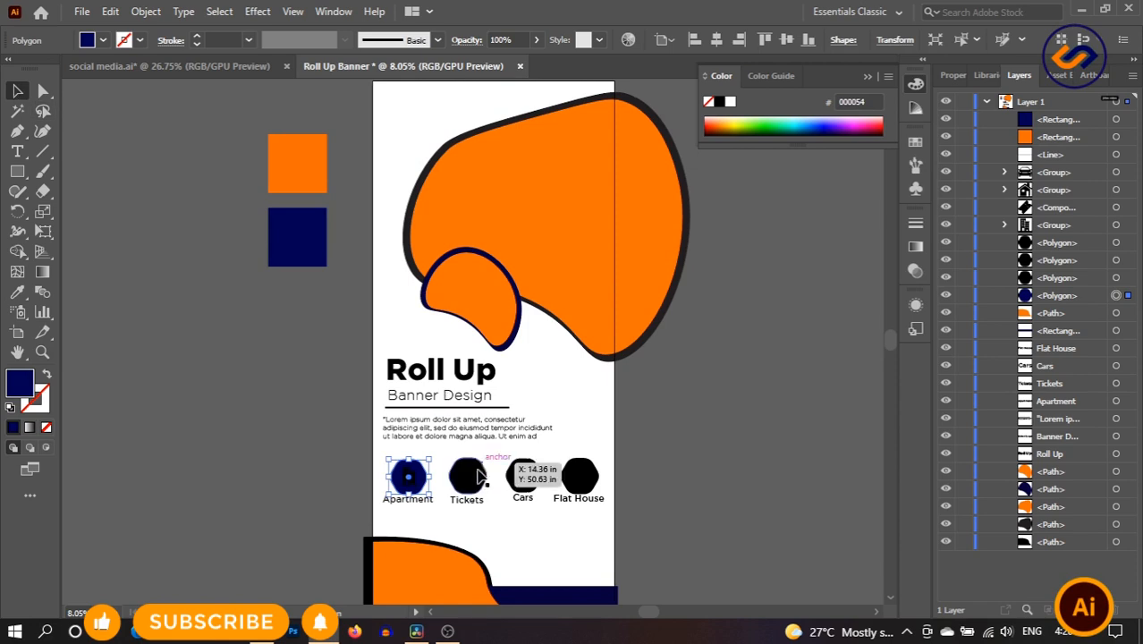
- Sample the navy square onto the Tickets, Cars and Flat House hexagons
left_click(483, 480)
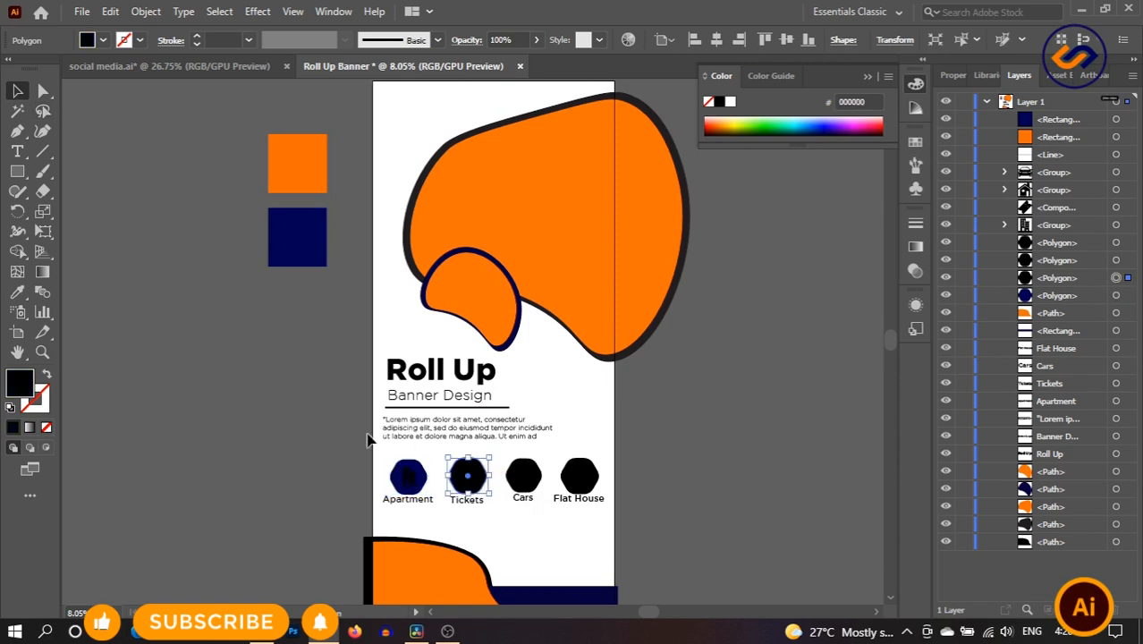
left_click(540, 489, "shift")
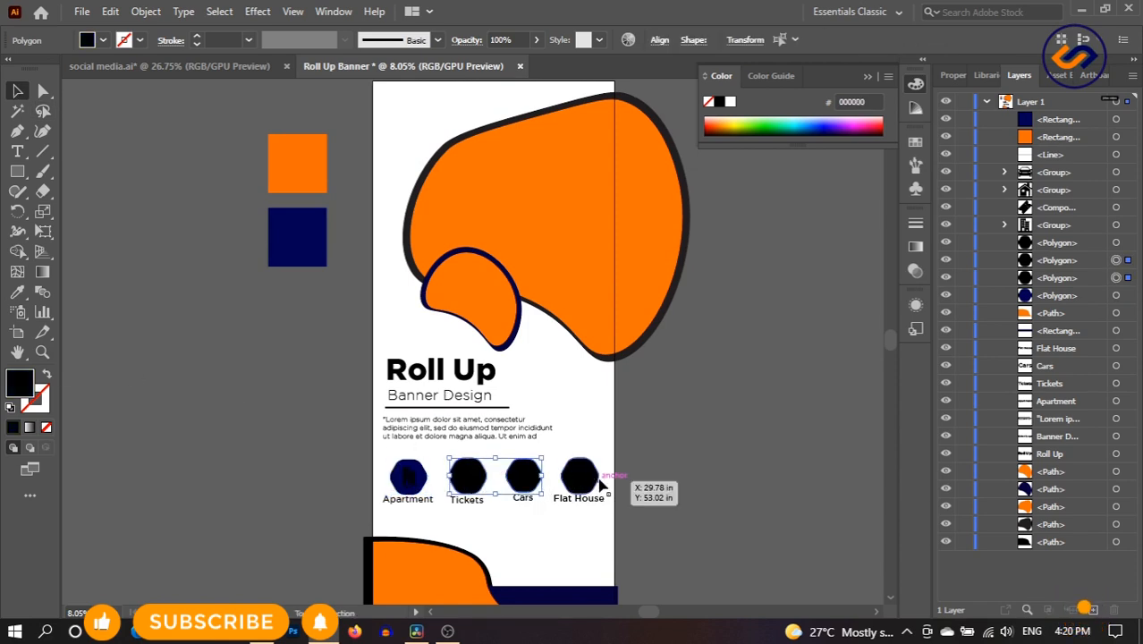
left_click(598, 481, "shift")
key("i")
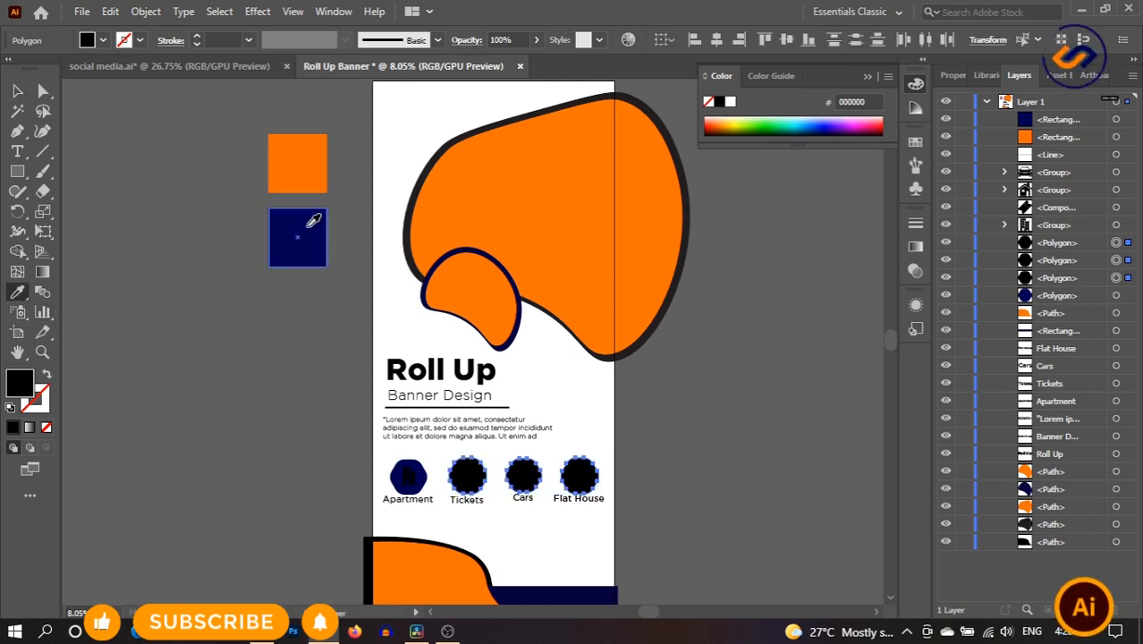
left_click(307, 226)
key("v")
left_click(183, 396)
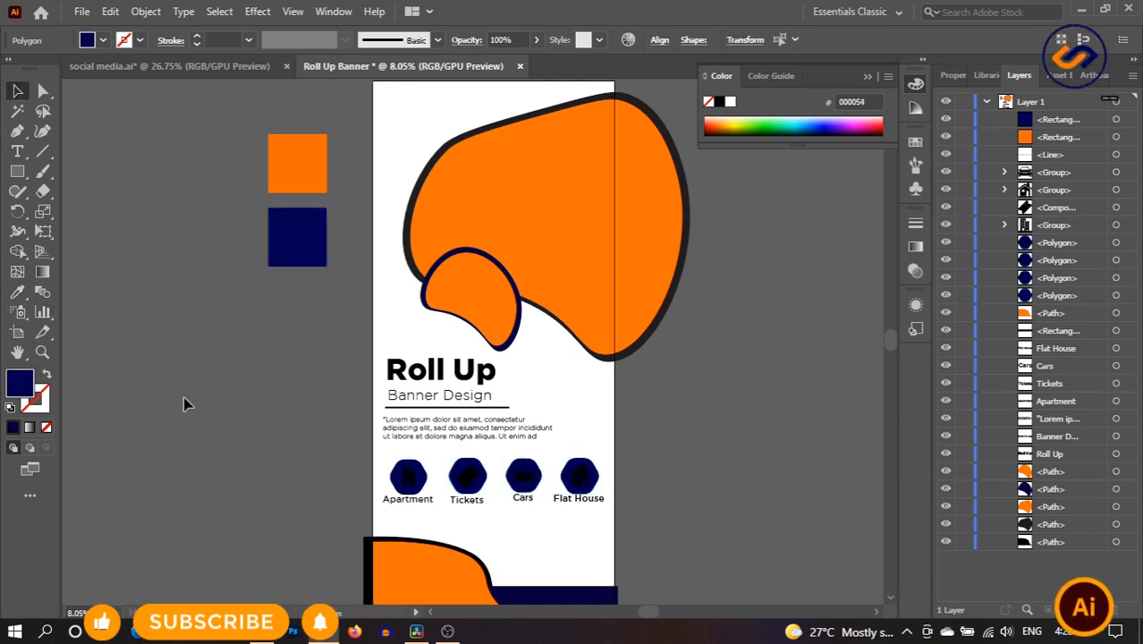
left_click(408, 476)
- Sample orange FF6D00 onto the apartment, ticket, car and house icons, then select the four labels
left_click(467, 476, "shift")
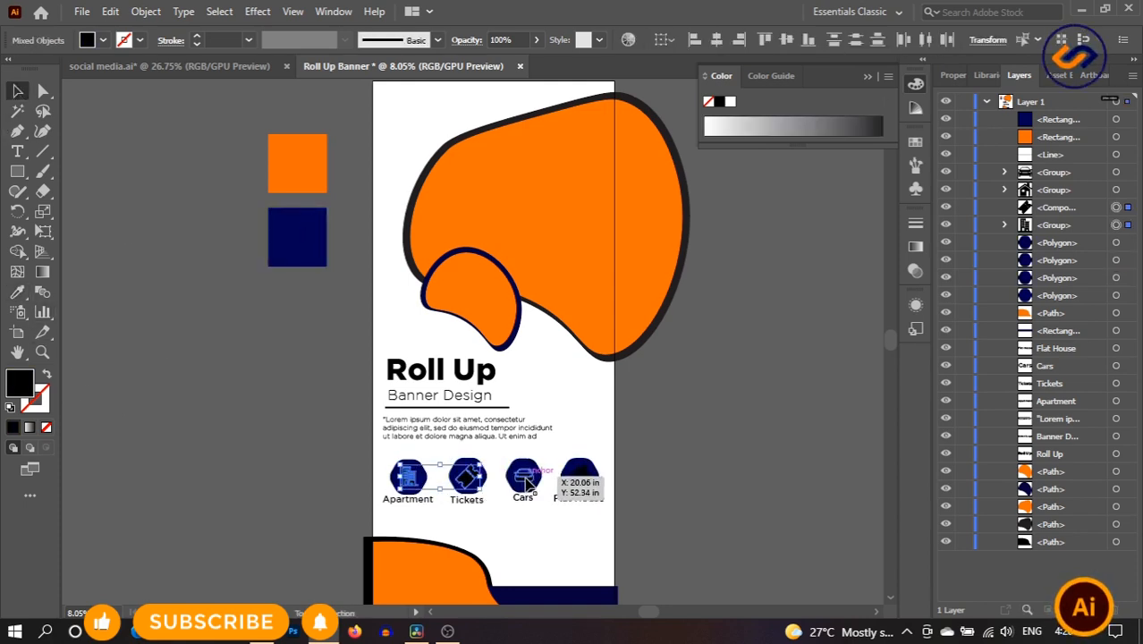
left_click(580, 474, "shift")
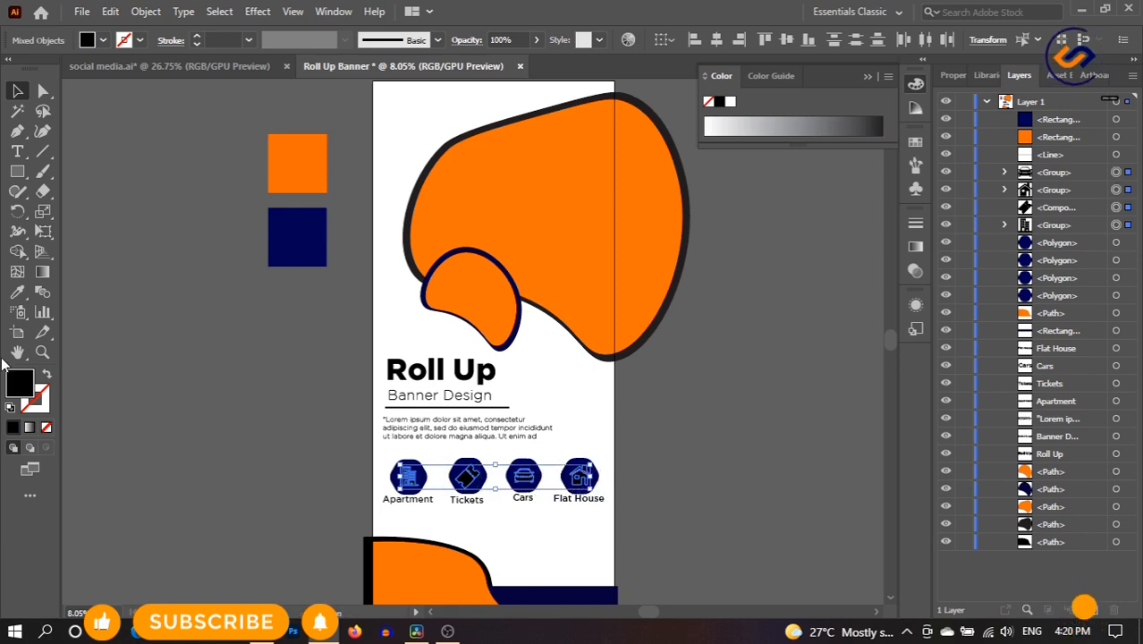
left_click(17, 292)
left_click(306, 154)
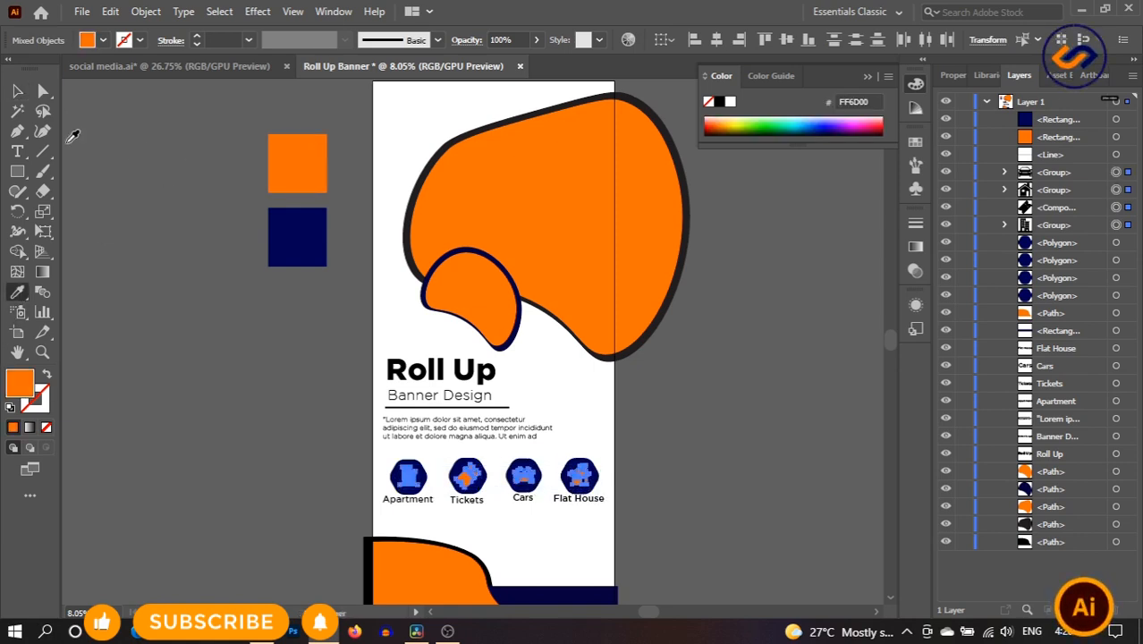
left_click(18, 92)
left_click(701, 494)
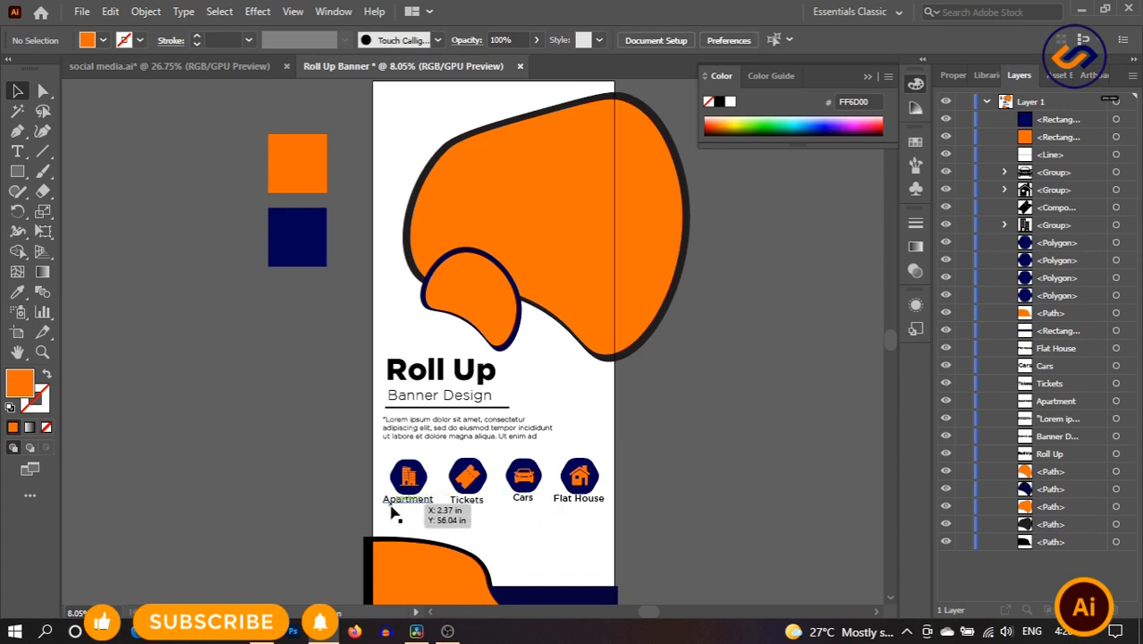
left_click_drag(392, 511, 422, 517)
left_click_drag(522, 511, 624, 506)
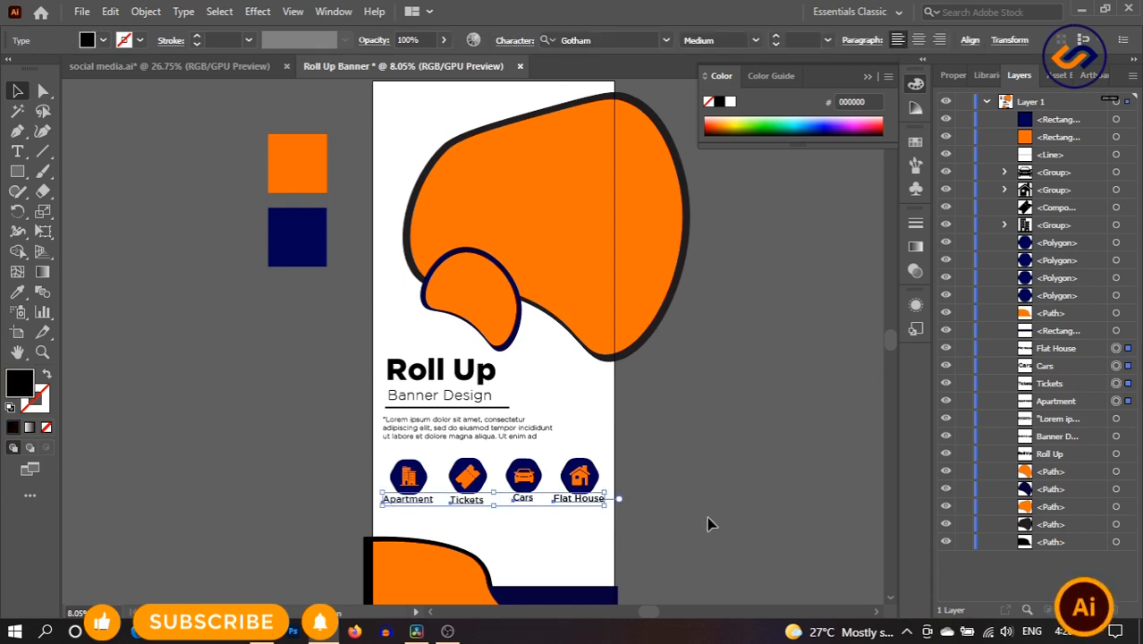
- Select the four icon labels and eyedropper the navy square's colour onto them
left_click(706, 517)
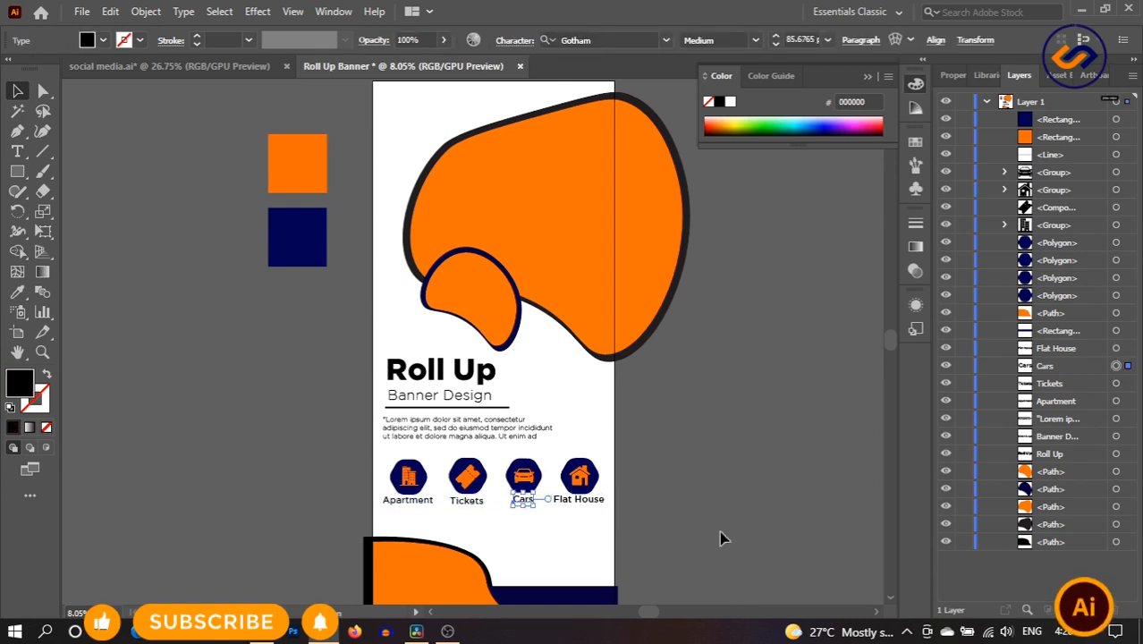
left_click(460, 529)
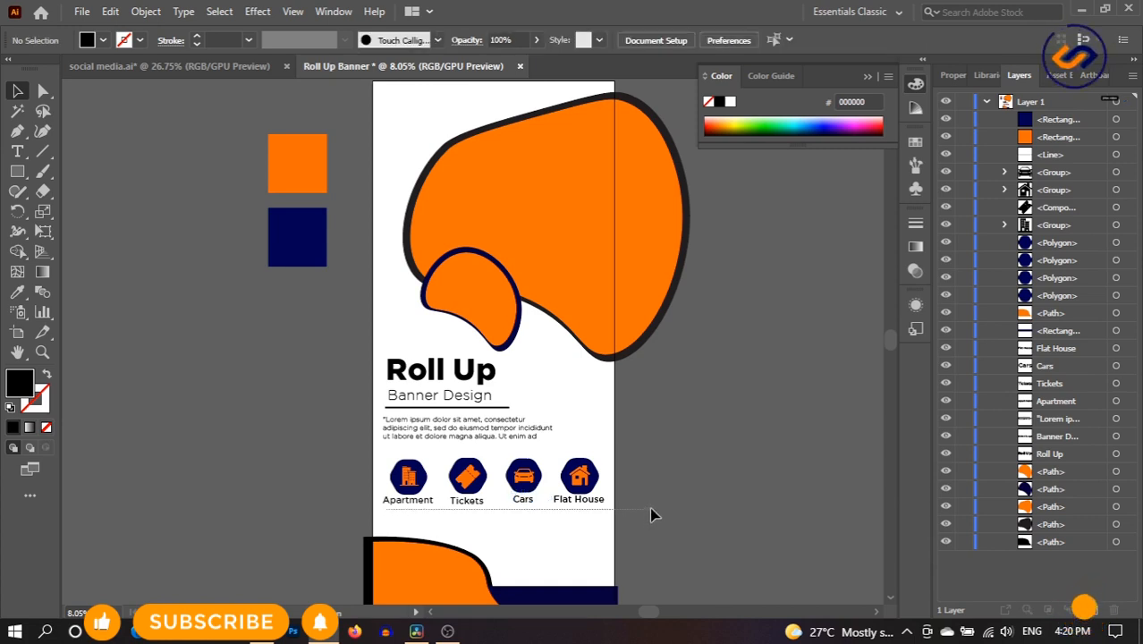
left_click_drag(651, 504, 651, 499)
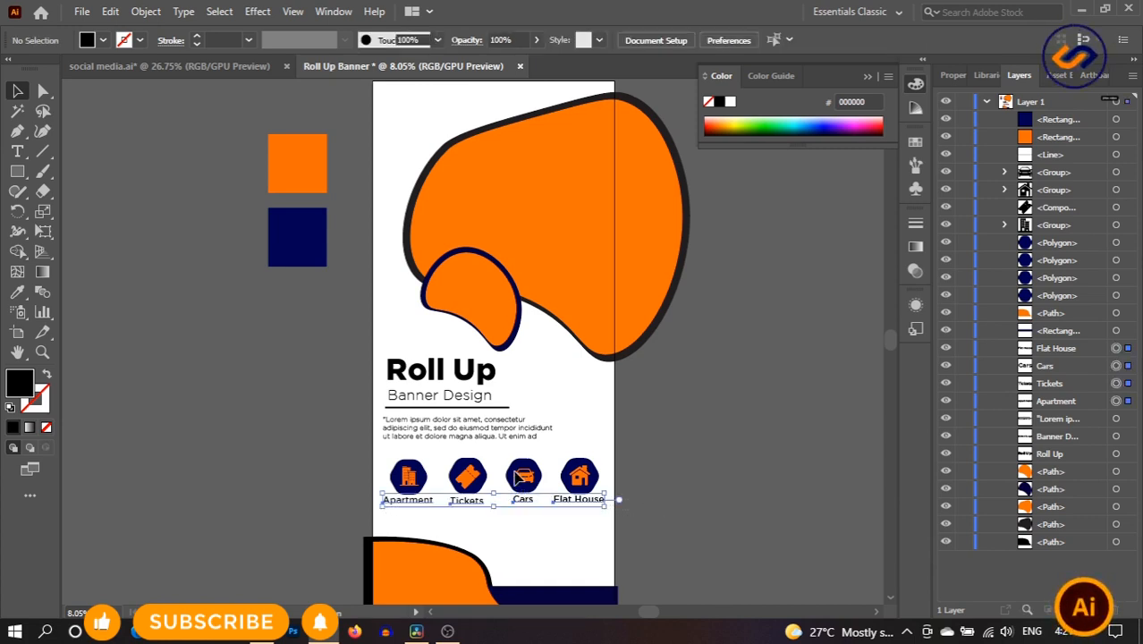
left_click(17, 291)
left_click(295, 236)
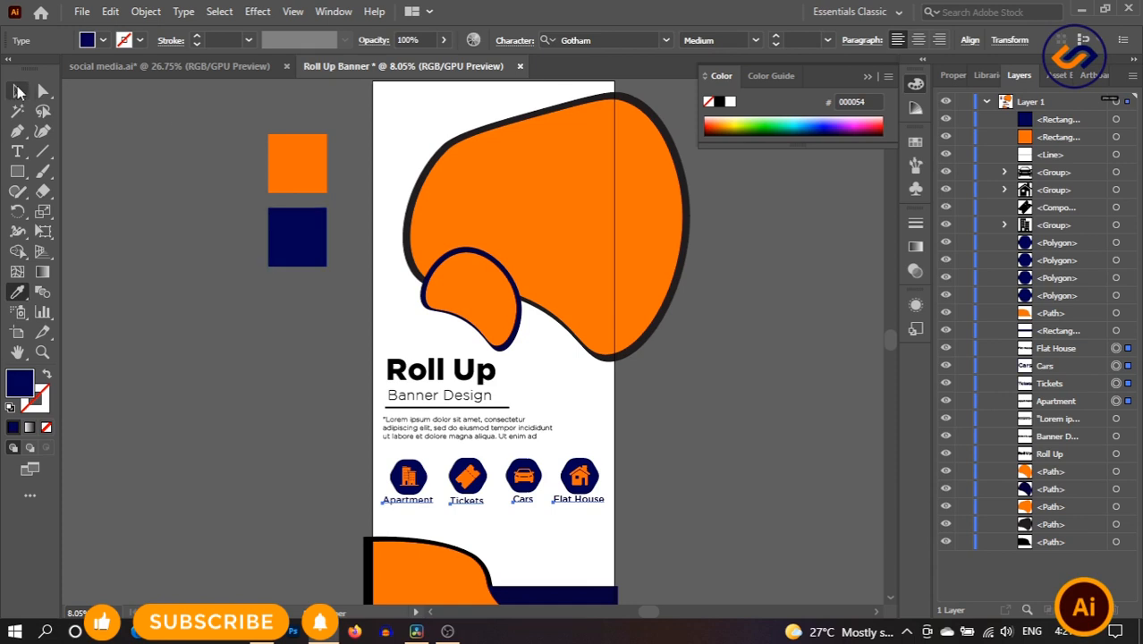
left_click(18, 91)
- Set the Apartment, Tickets, Cars and Flat House labels in Gilroy ExtraBold
left_click(609, 41)
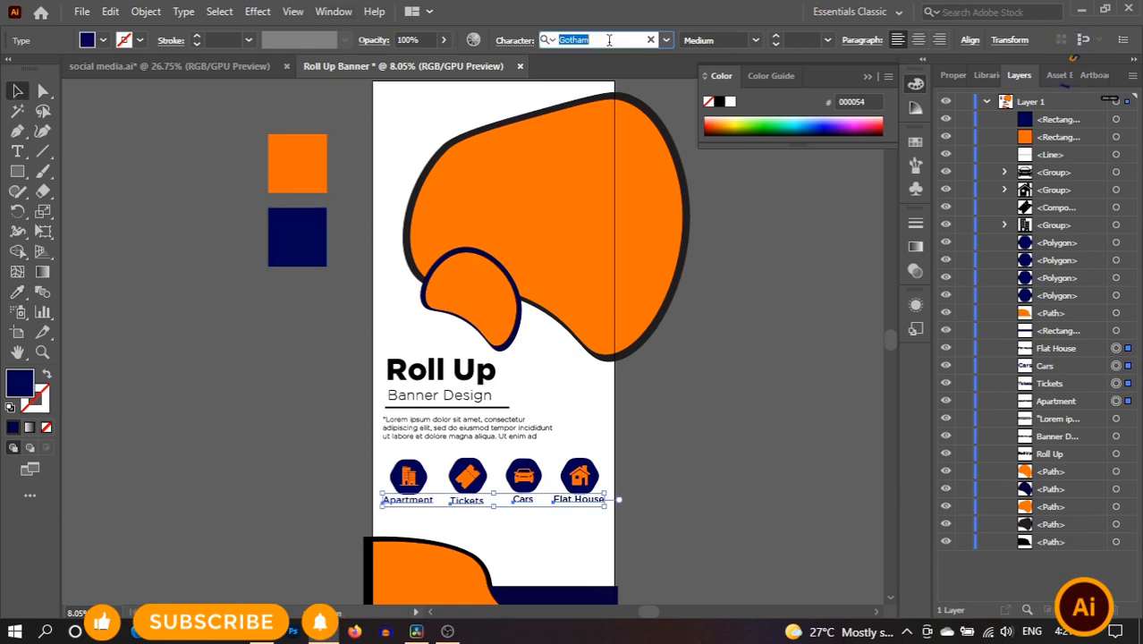
key("BackSpace")
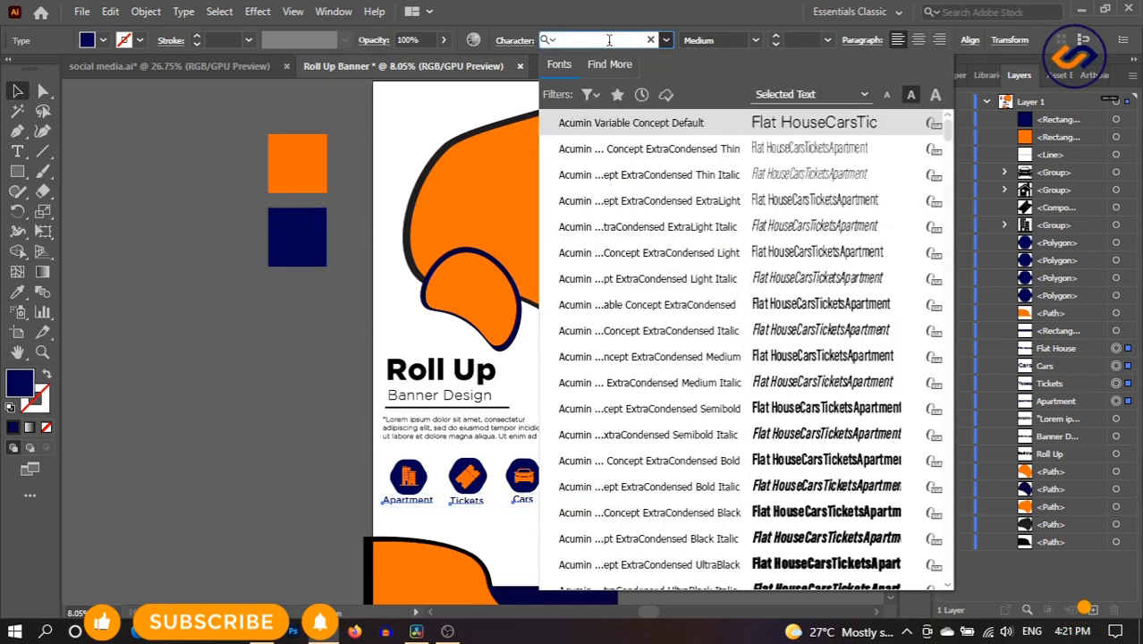
type("gil")
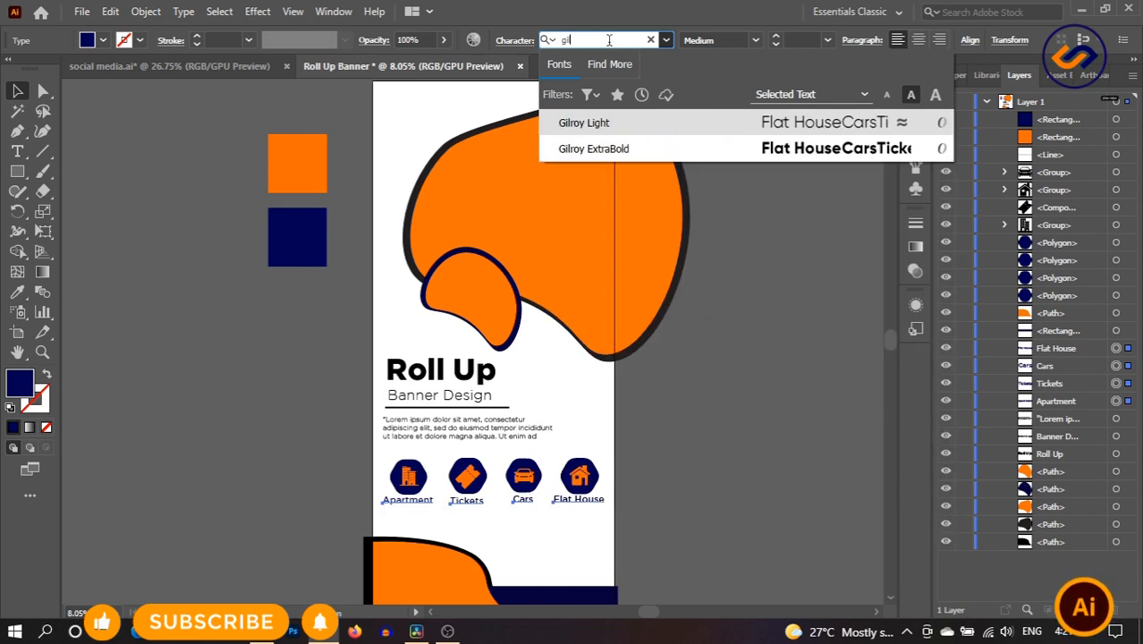
left_click(634, 154)
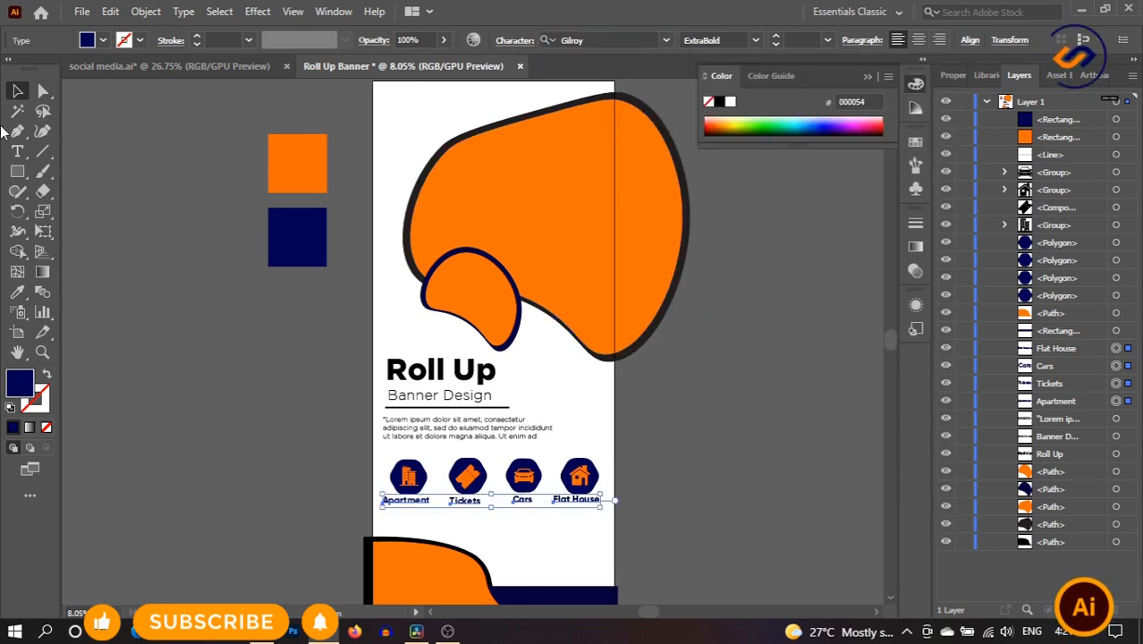
left_click(728, 484)
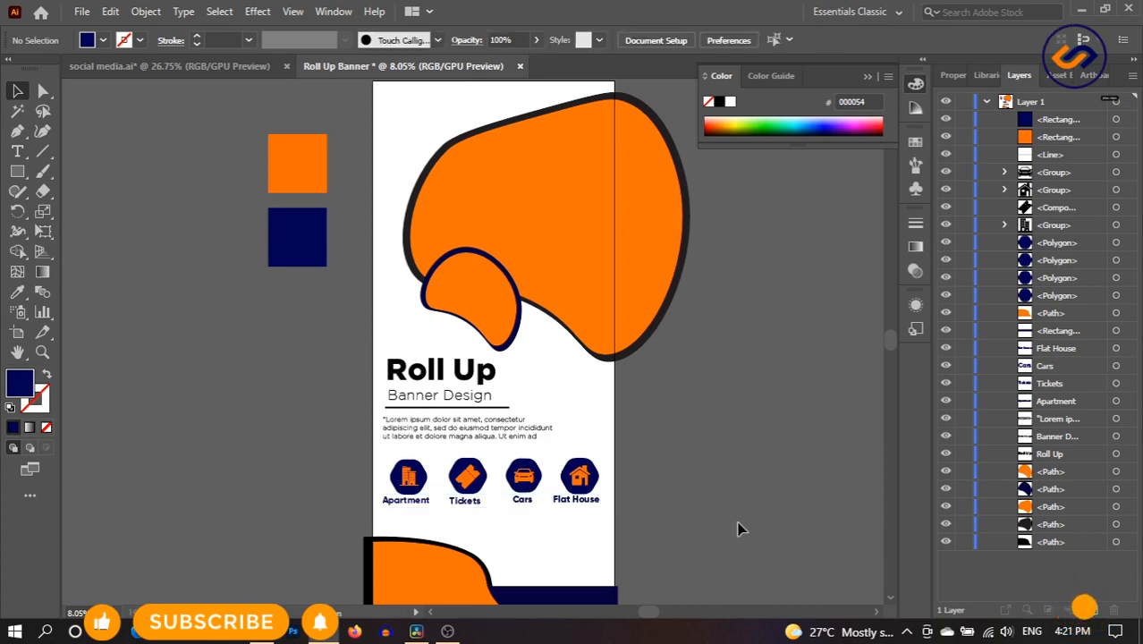
scroll(739, 523, "down", 2)
scroll(726, 483, "up", 2)
- In social media.ai, select and group the Facebook, YouTube, Instagram and TikTok icons
left_click(250, 69)
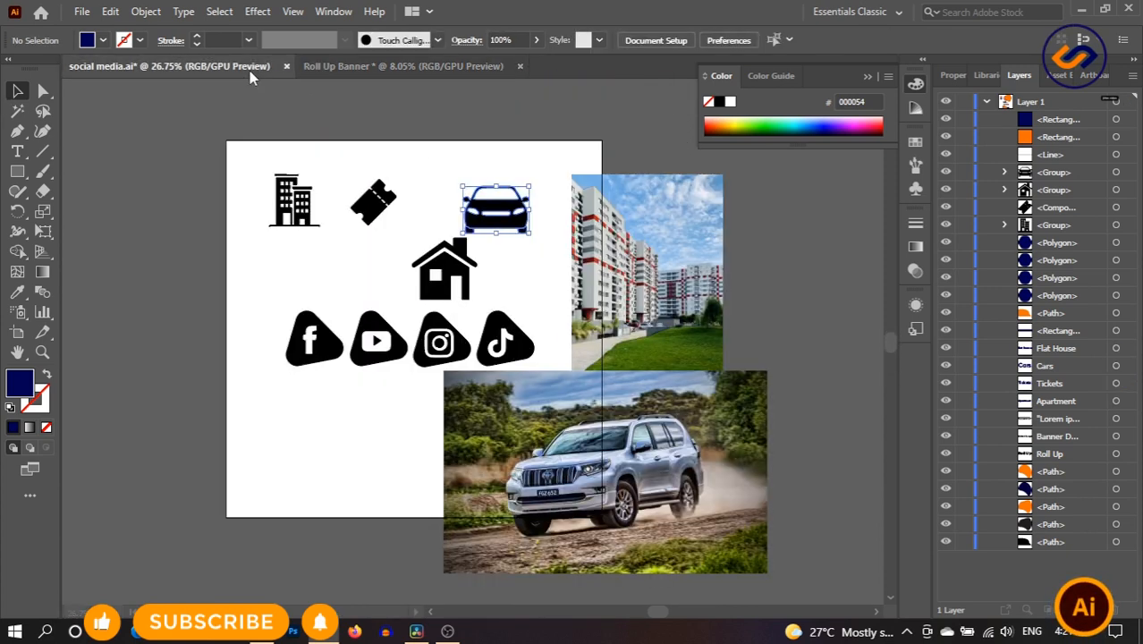
left_click(266, 327)
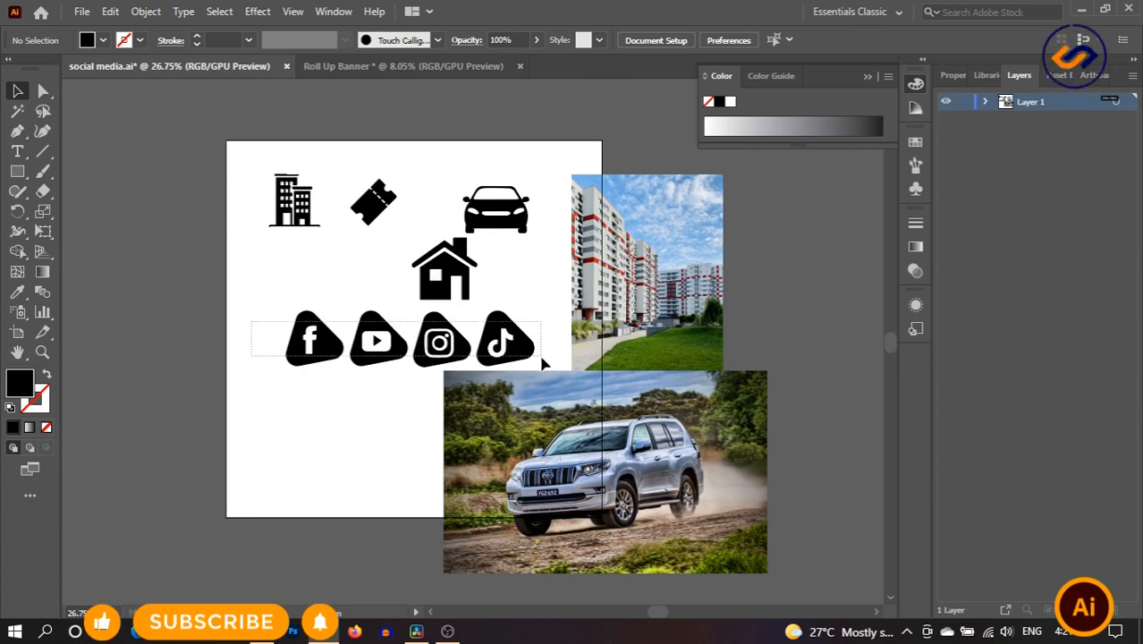
left_click_drag(543, 362, 542, 361)
right_click(512, 338)
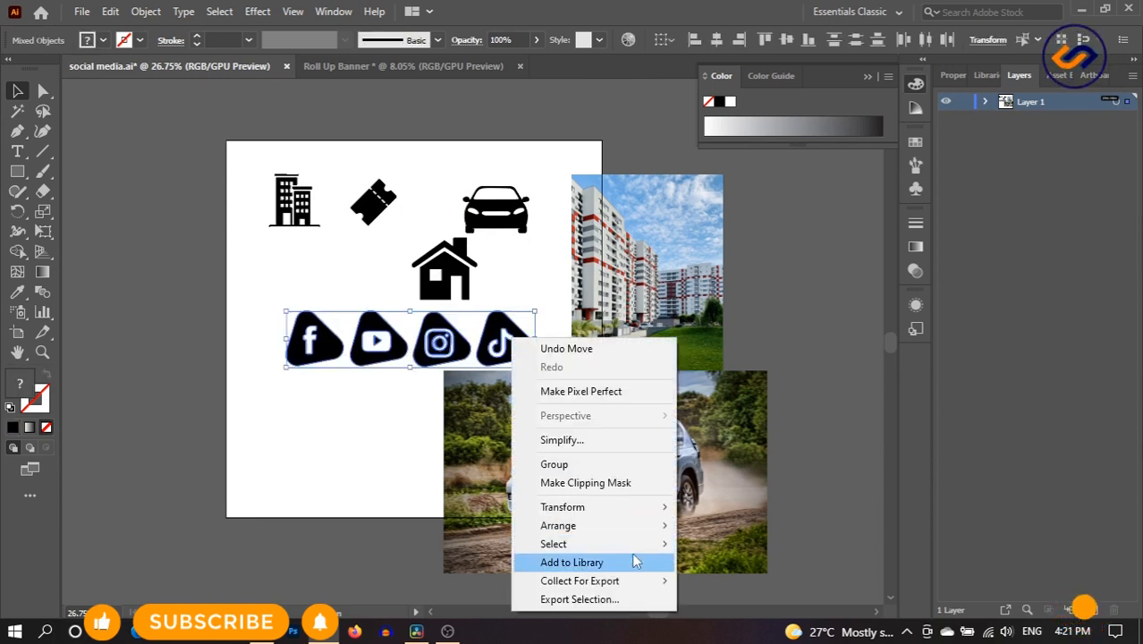
left_click(645, 464)
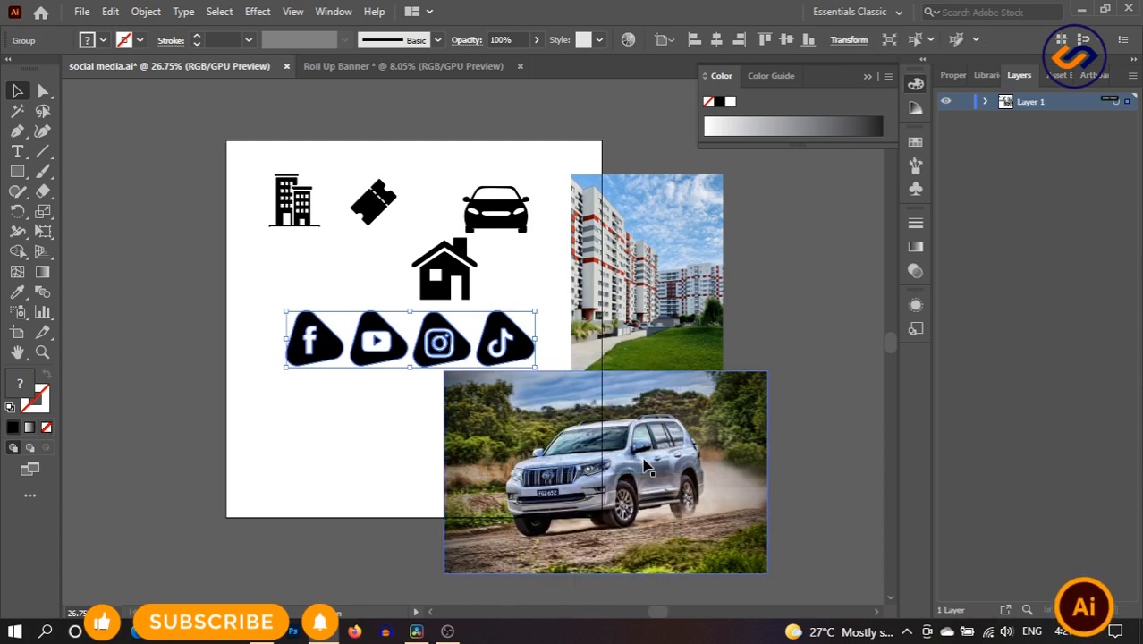
- Drag the icon group into the Roll Up Banner and settle it on the navy footer bar
left_click_drag(312, 343, 339, 33)
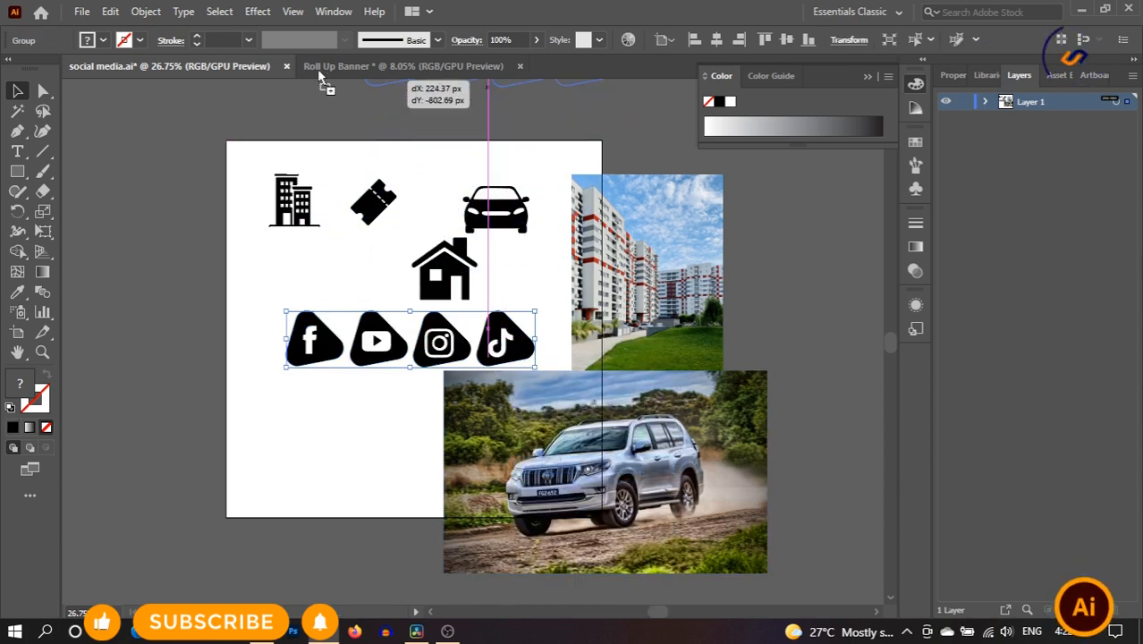
left_click_drag(320, 73, 320, 71)
left_click_drag(498, 525, 572, 601)
scroll(668, 539, "down", 3)
left_click_drag(590, 480, 589, 483)
left_click_drag(589, 487, 597, 484)
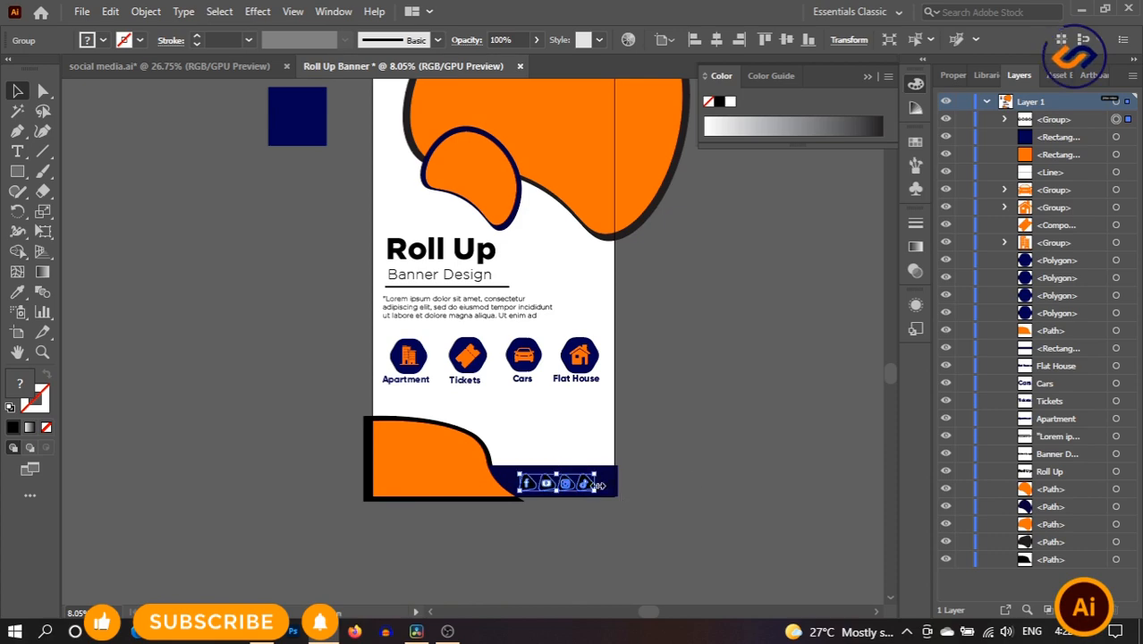
left_click(700, 483)
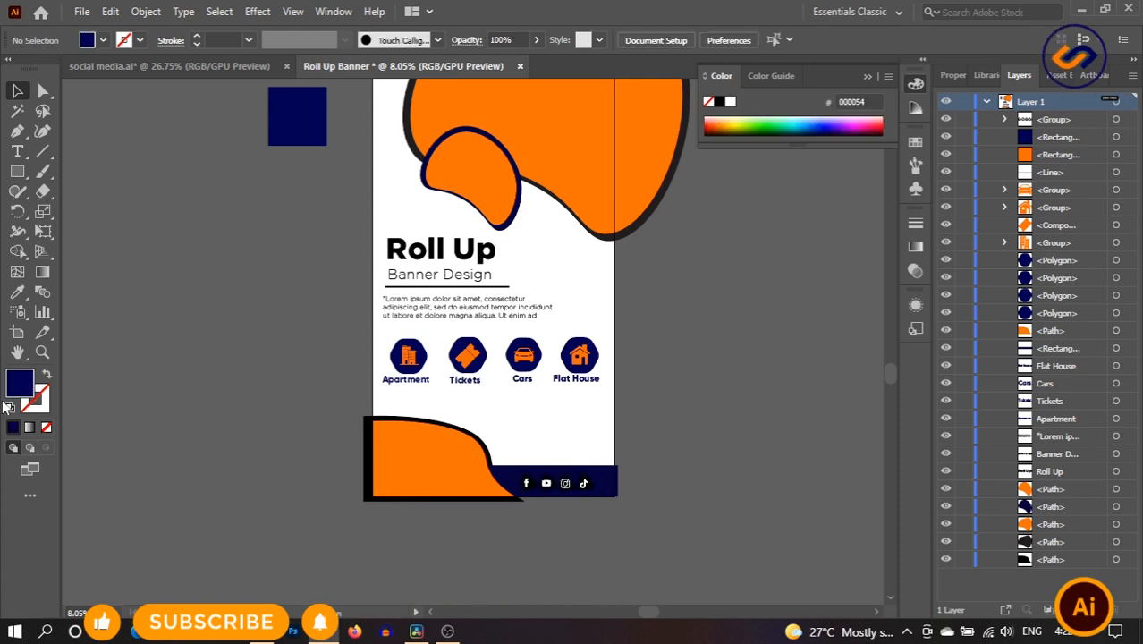
left_click_drag(646, 460, 697, 473)
left_click_drag(568, 483, 636, 498)
- Ungroup the social icons and give all four badges the orange from the blob shape
left_click(17, 90)
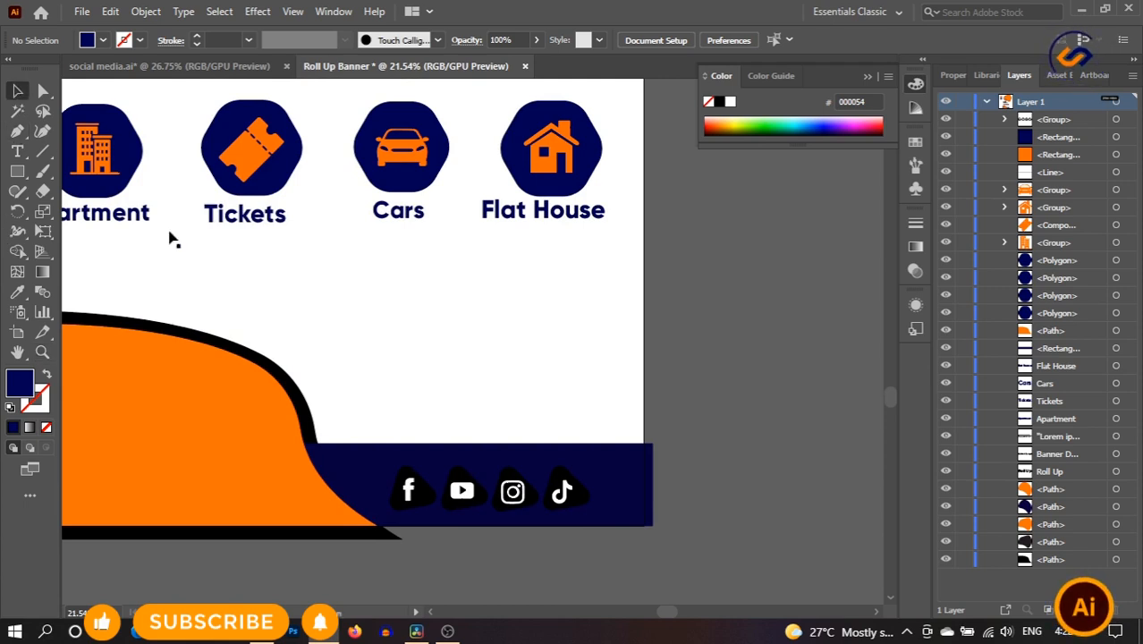
left_click(561, 492)
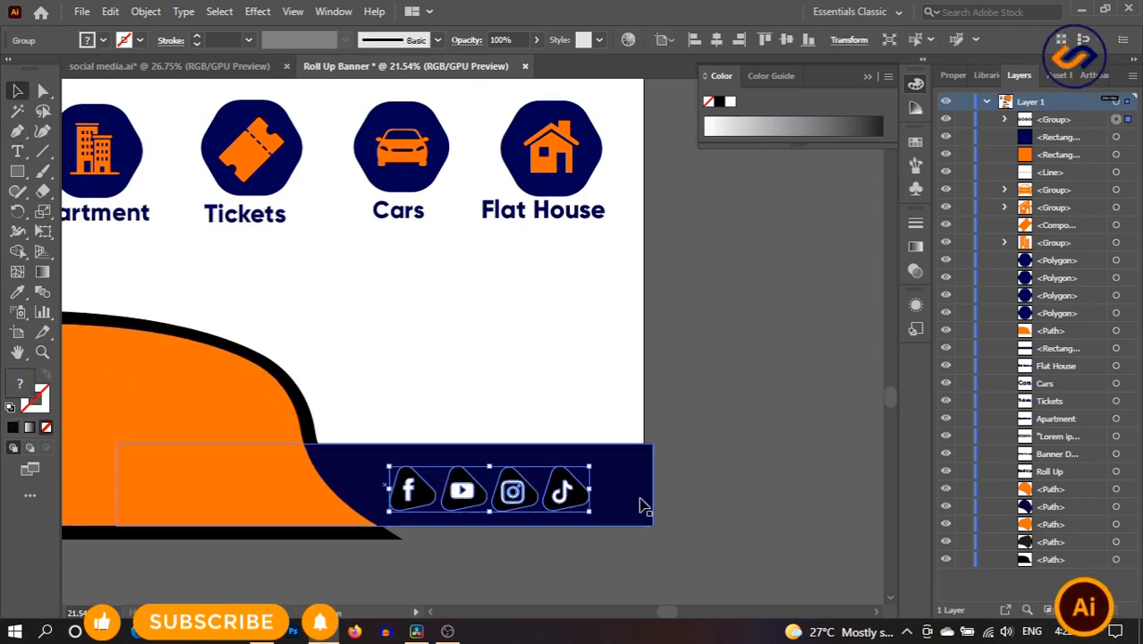
right_click(543, 486)
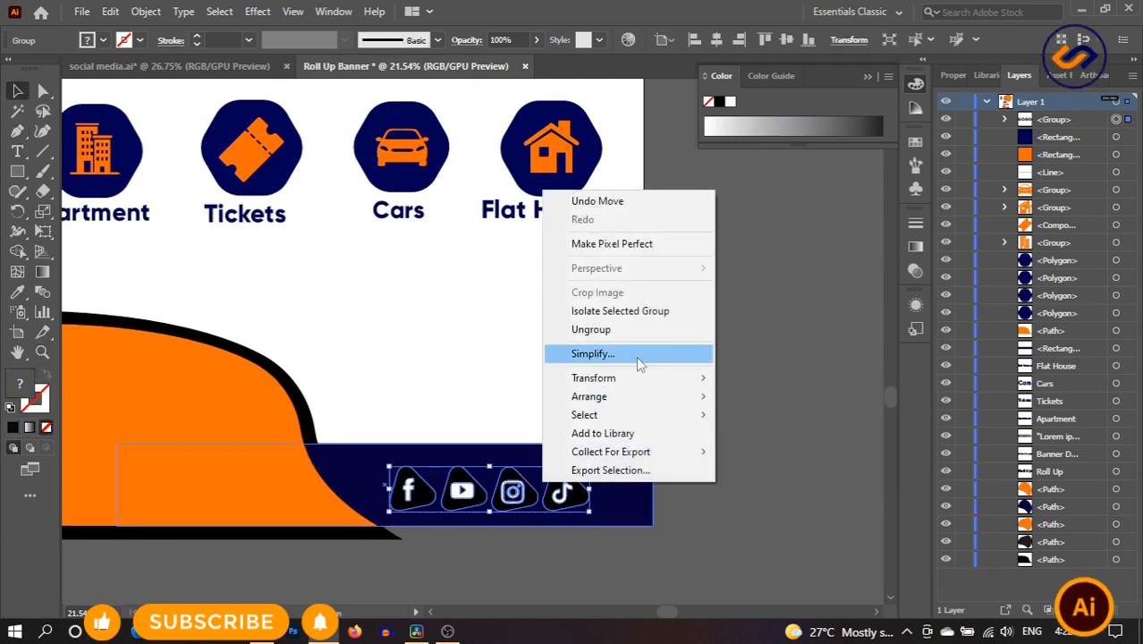
left_click(638, 336)
left_click(706, 487)
left_click(577, 493)
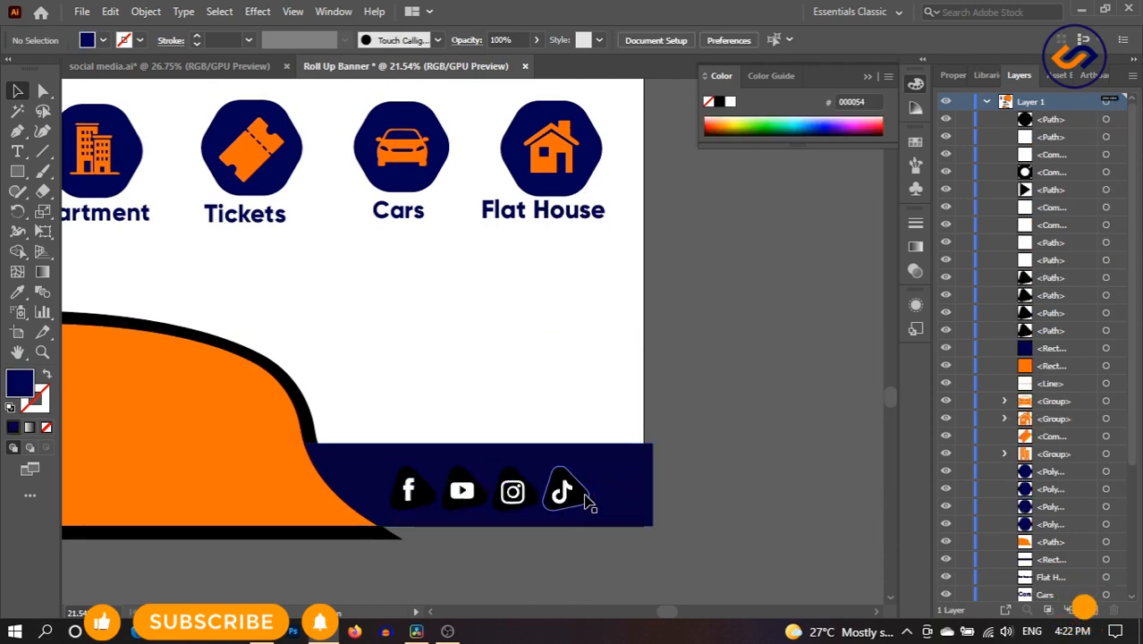
left_click(517, 492, "shift")
left_click(462, 490, "shift")
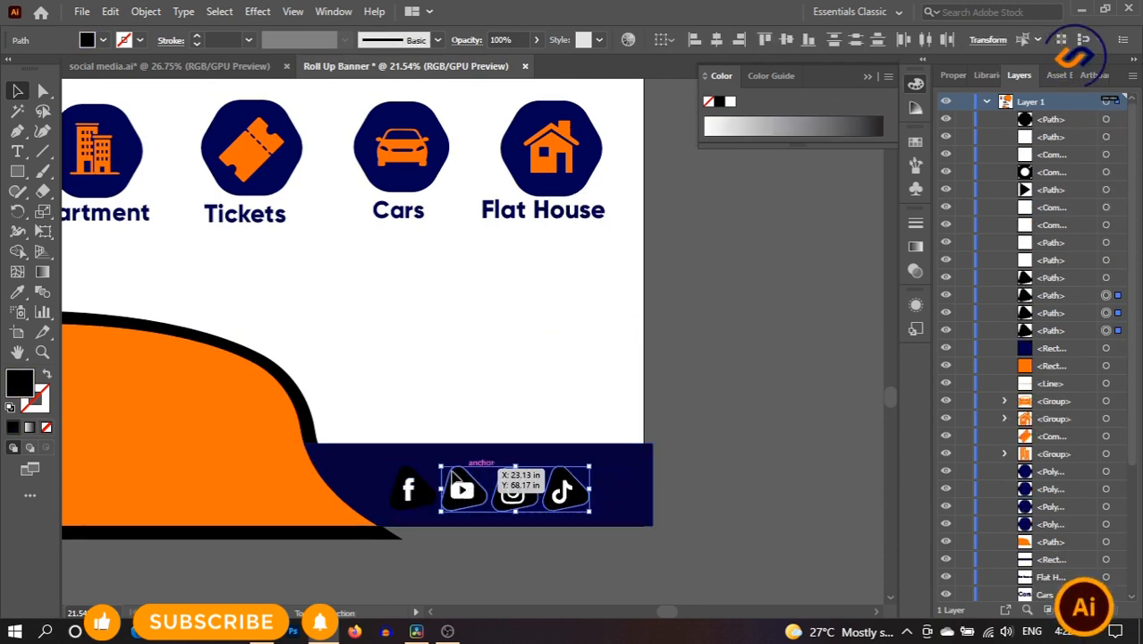
left_click(407, 481, "shift")
left_click(18, 292)
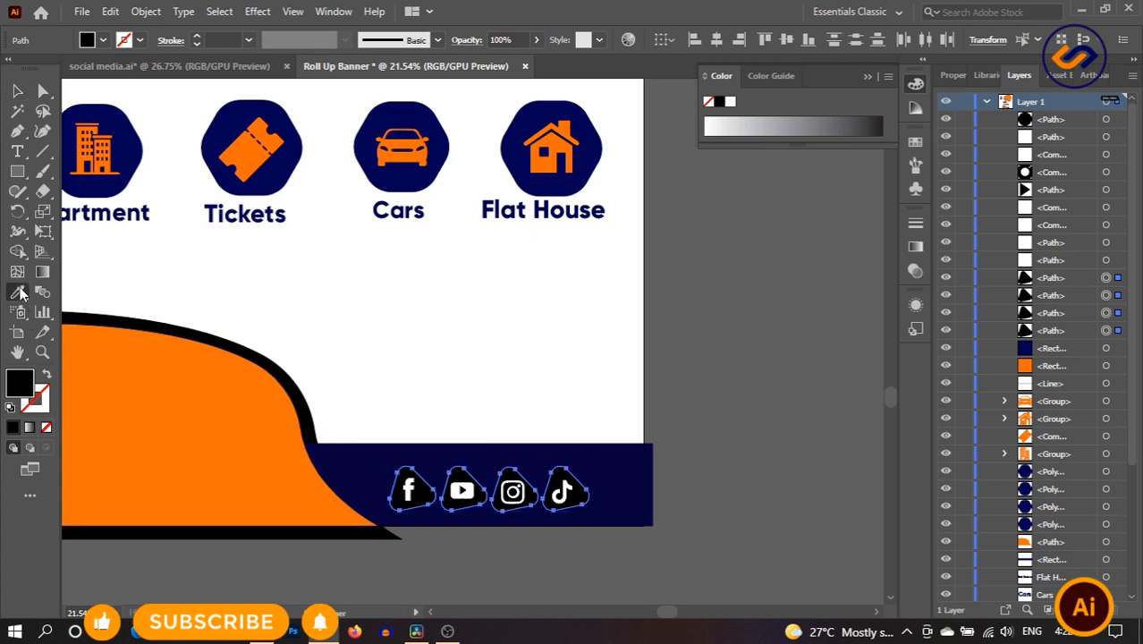
left_click(231, 398)
left_click(19, 90)
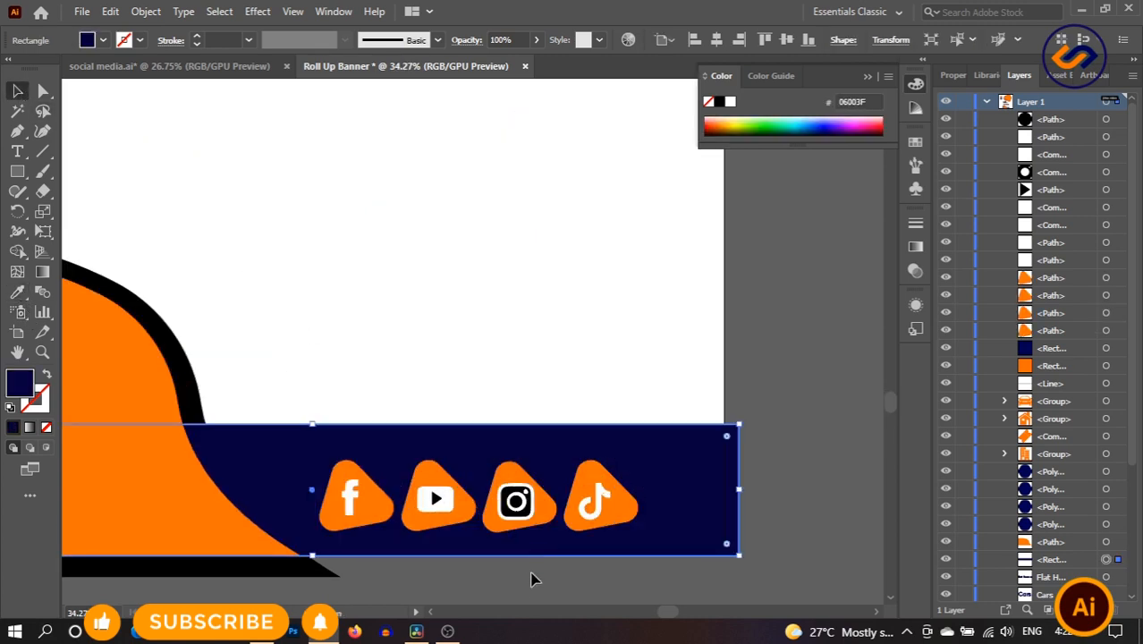
- Try recolouring the YouTube and Instagram symbols white, then undo that fill
left_click(531, 579)
left_click(438, 499)
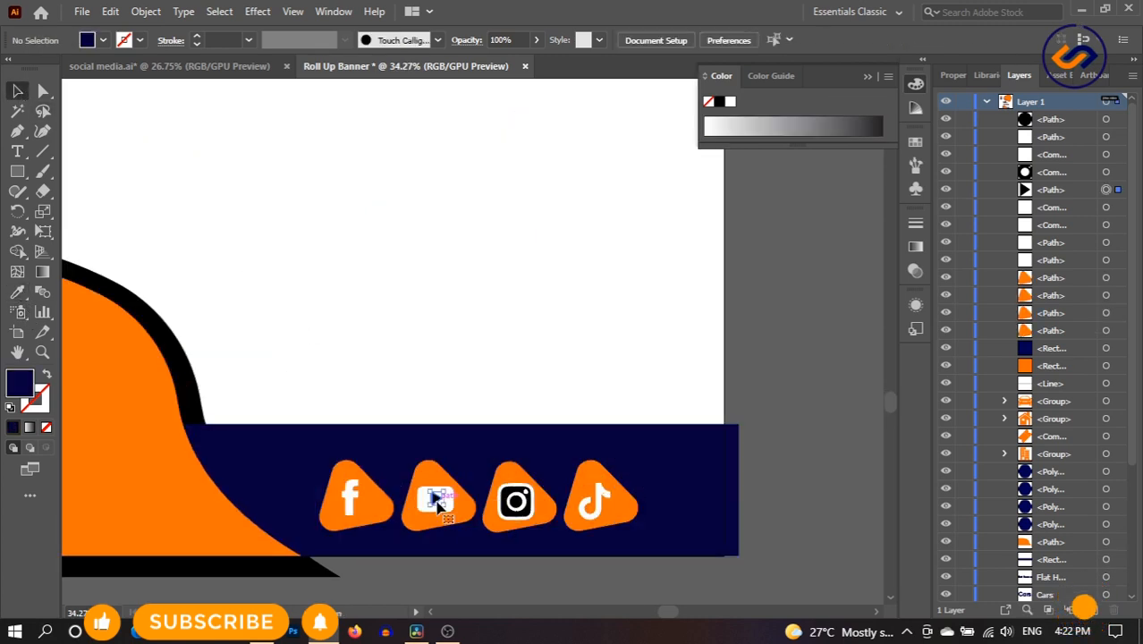
left_click(517, 503, "shift")
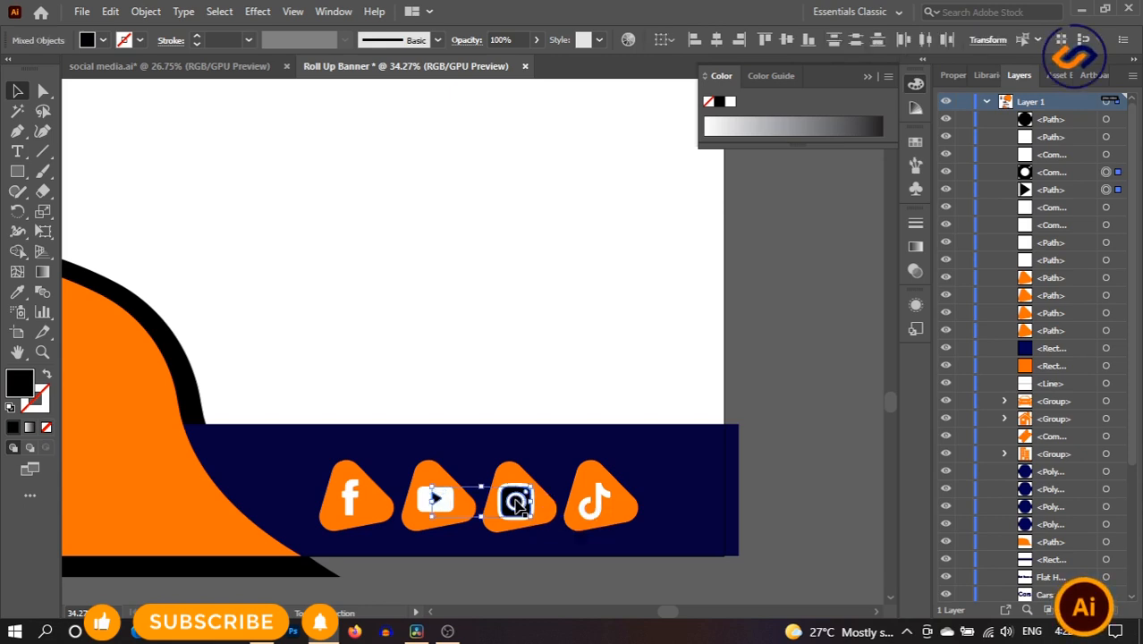
left_click(20, 291)
left_click(153, 433)
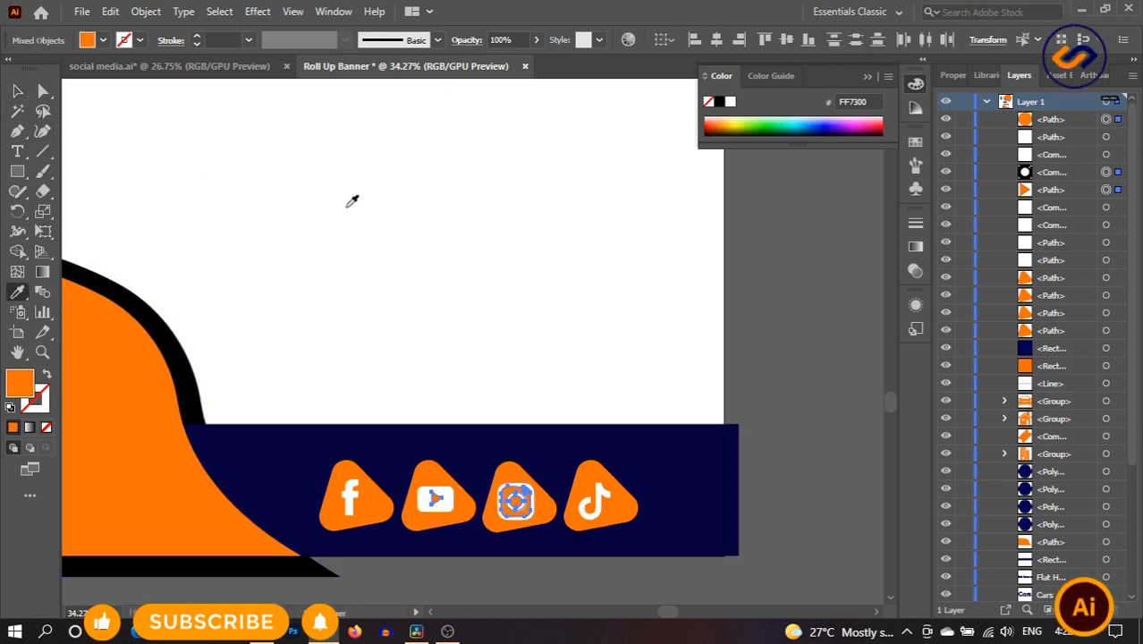
left_click(367, 207)
left_click(22, 92)
left_click(404, 265)
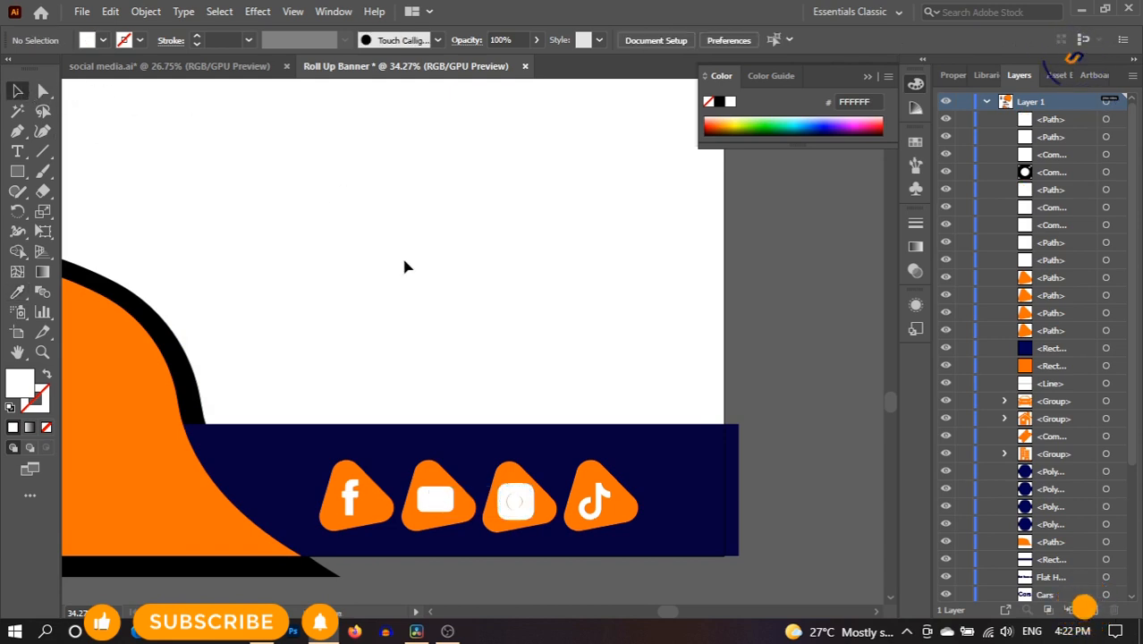
key("ctrl+z")
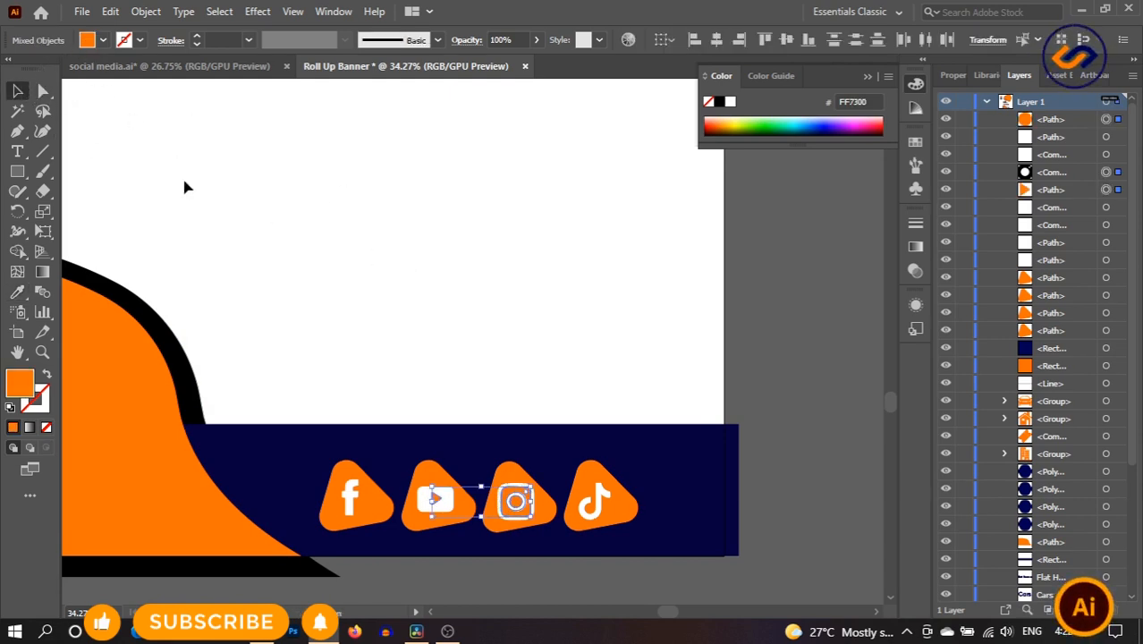
left_click(428, 261)
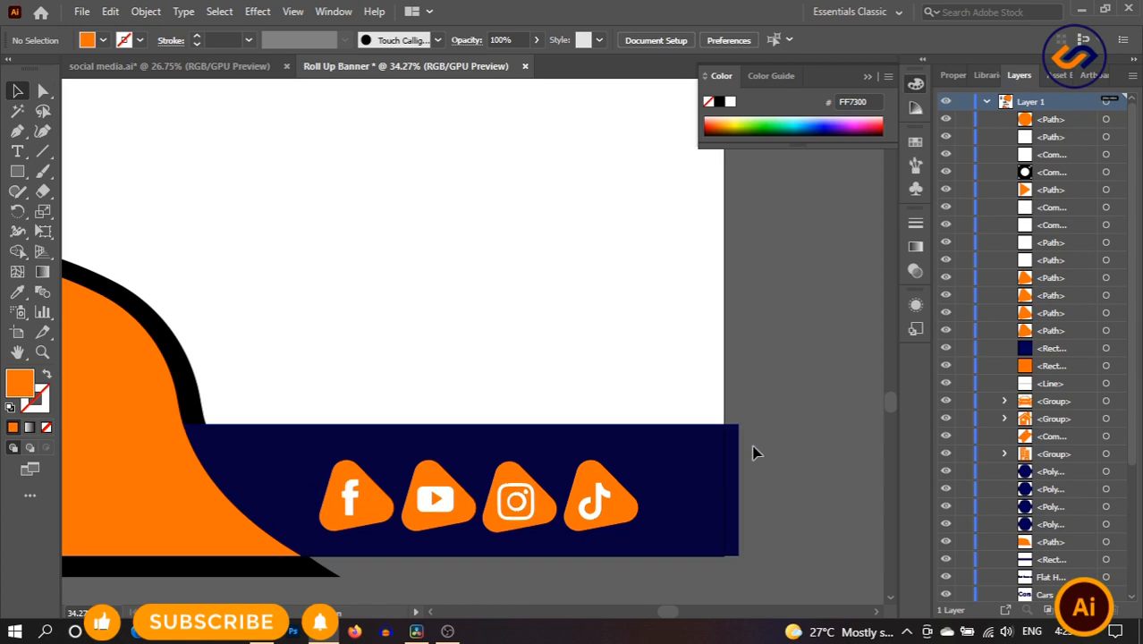
- Shift the navy footer slightly left and zoom out to show the whole banner
left_click_drag(732, 484, 721, 486)
left_click(760, 488)
scroll(760, 492, "down", 3)
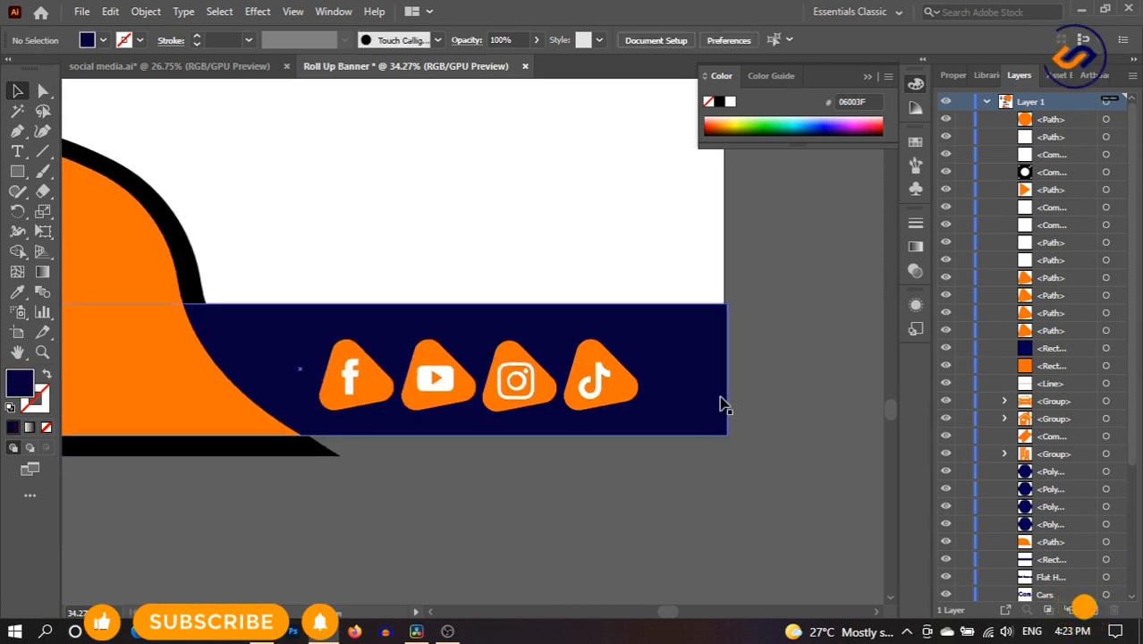
key("z")
left_click(306, 425, "alt")
left_click_drag(556, 504, 660, 590)
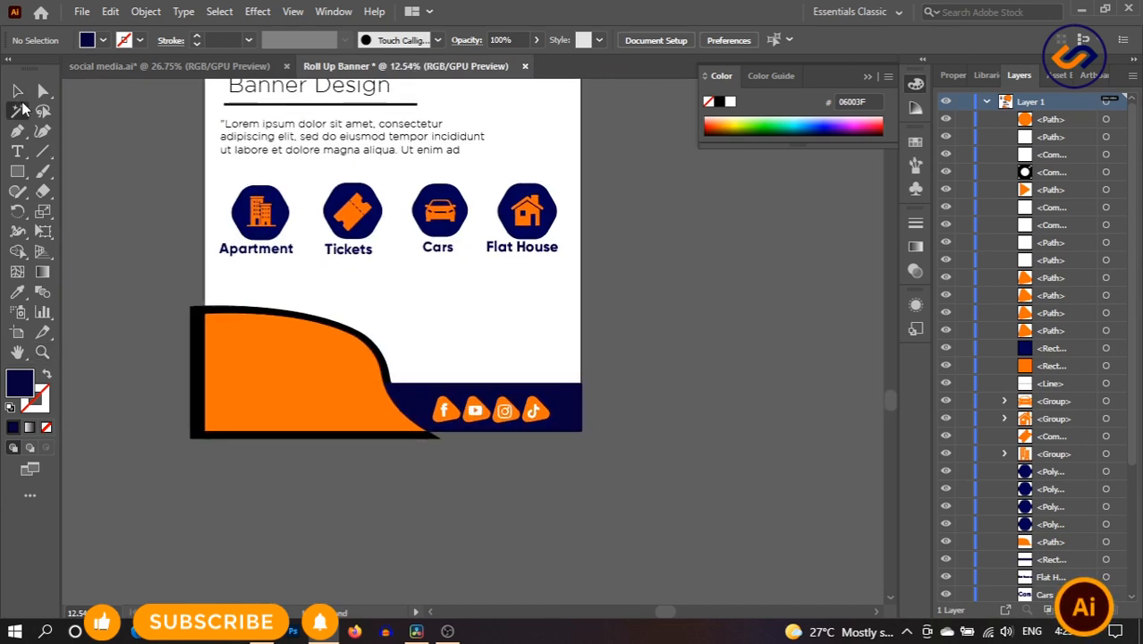
- Place a copy of the Apartment label on the orange corner shape, above it
left_click_drag(260, 254, 286, 361)
left_click(285, 361)
double_click(285, 355)
double_click(472, 275)
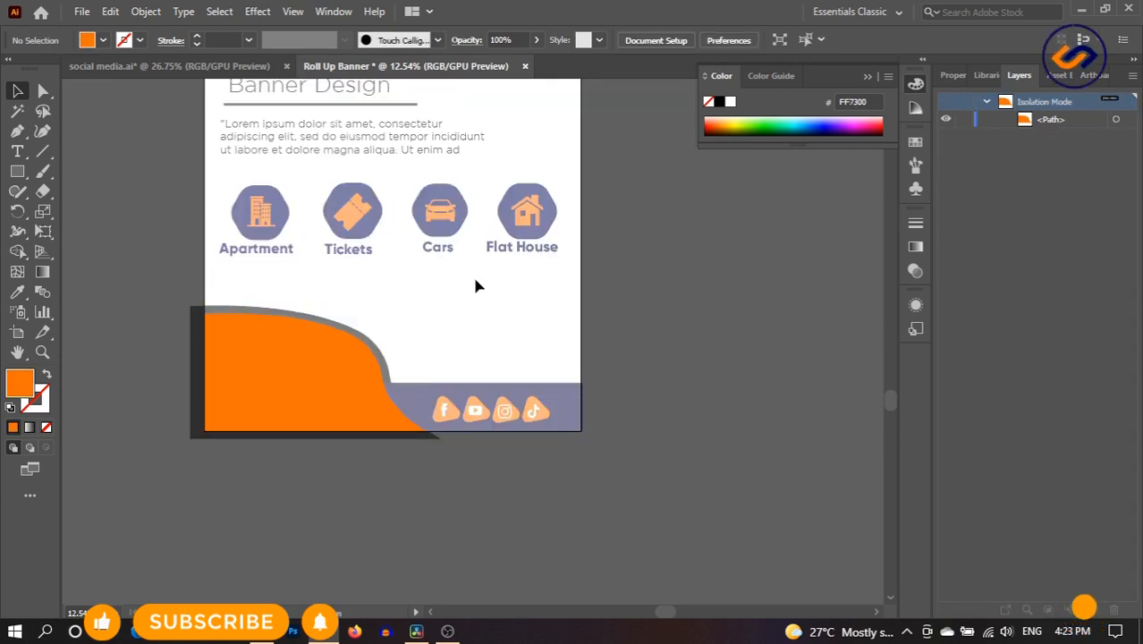
left_click_drag(1050, 506, 1055, 112)
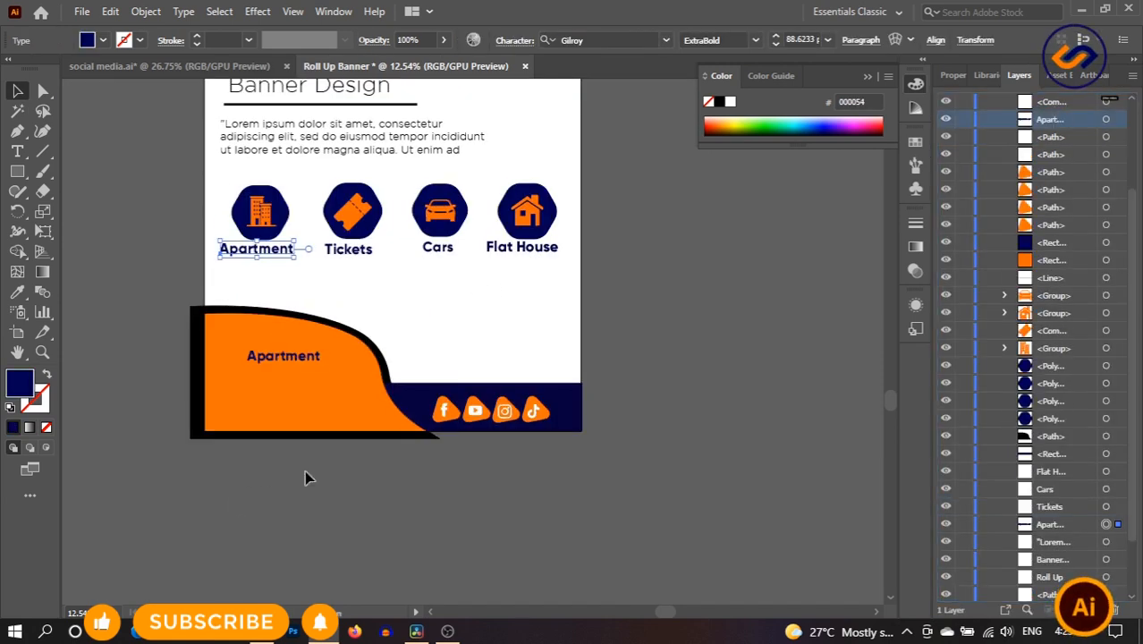
- Retype the Apartment copy on the orange shape as 'Contacts'
double_click(282, 357)
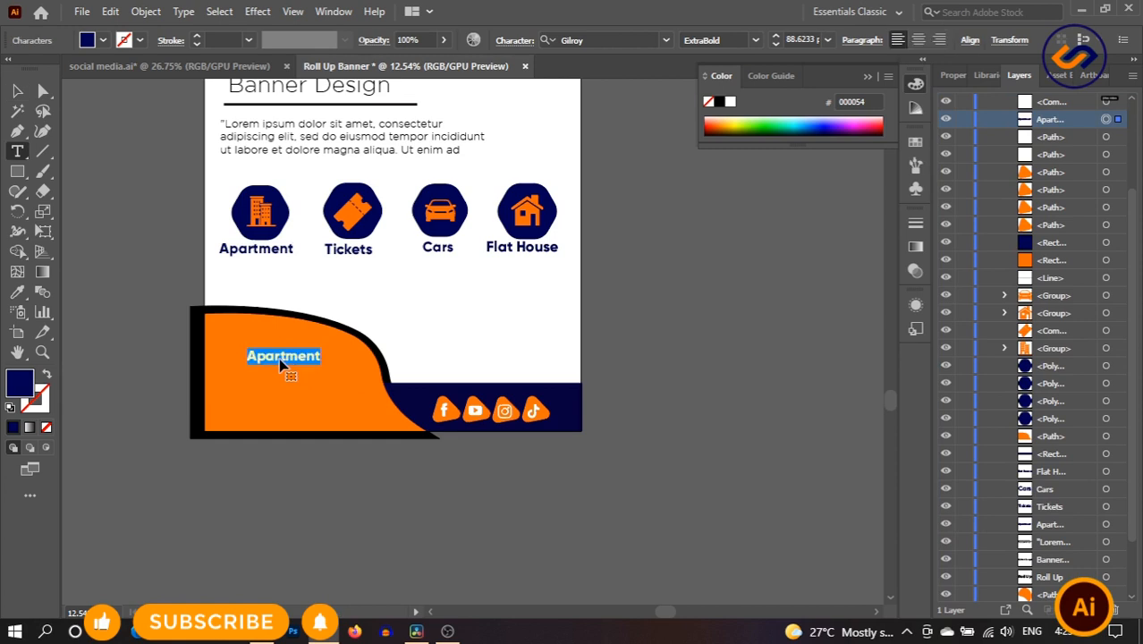
type("Contacts")
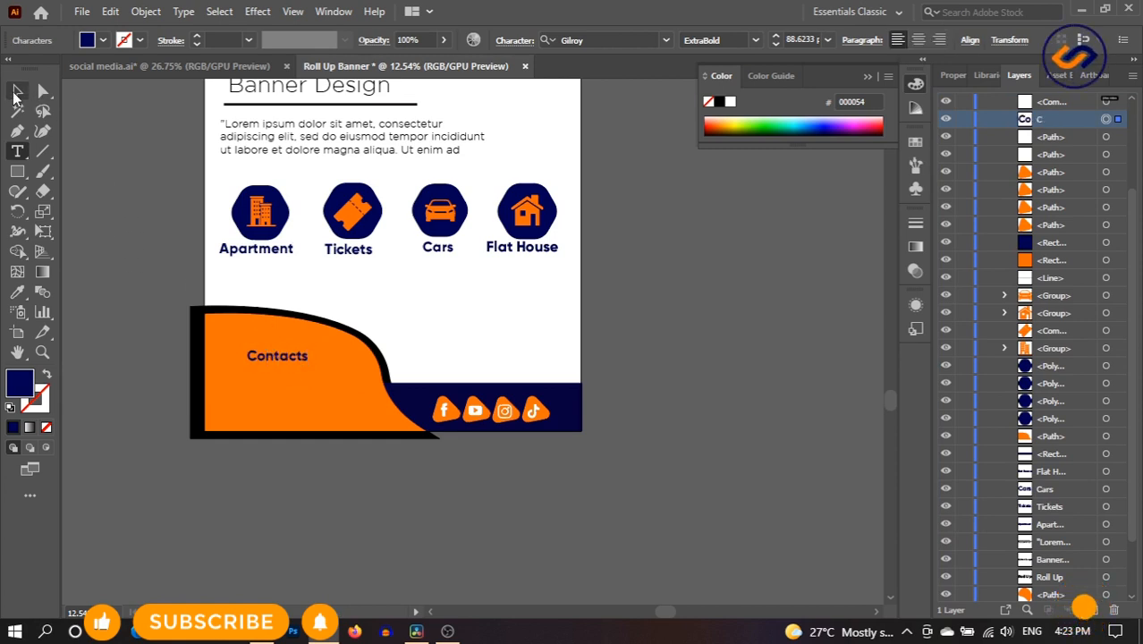
left_click(17, 91)
- Duplicate Contacts below, replace its text with the phone number, and narrow the line
left_click_drag(282, 356, 279, 384)
double_click(277, 383)
double_click(277, 383)
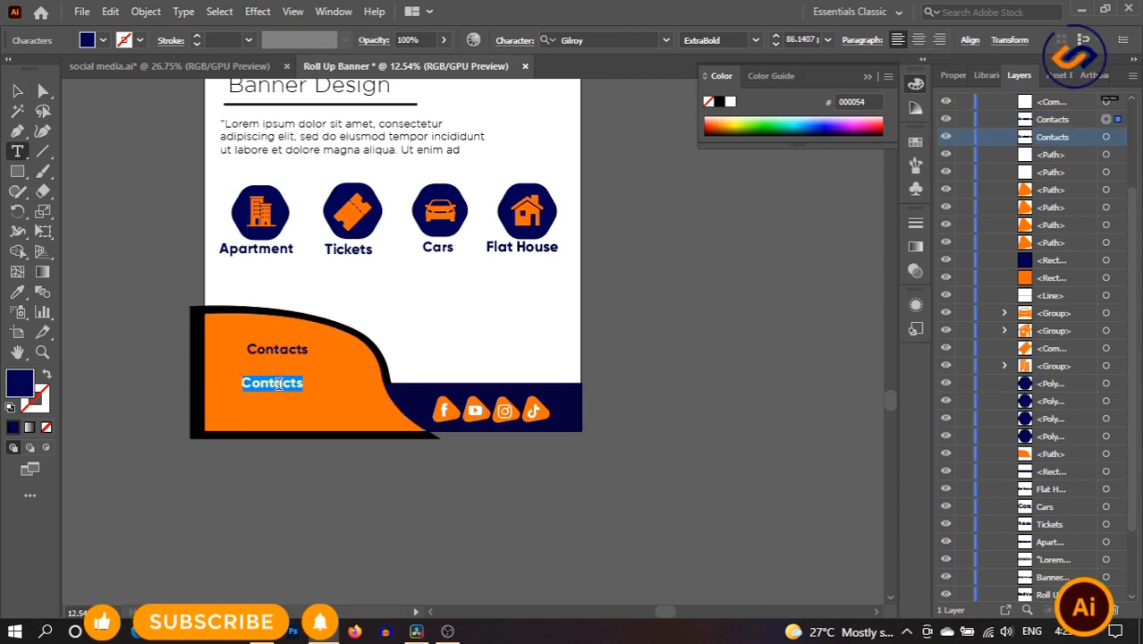
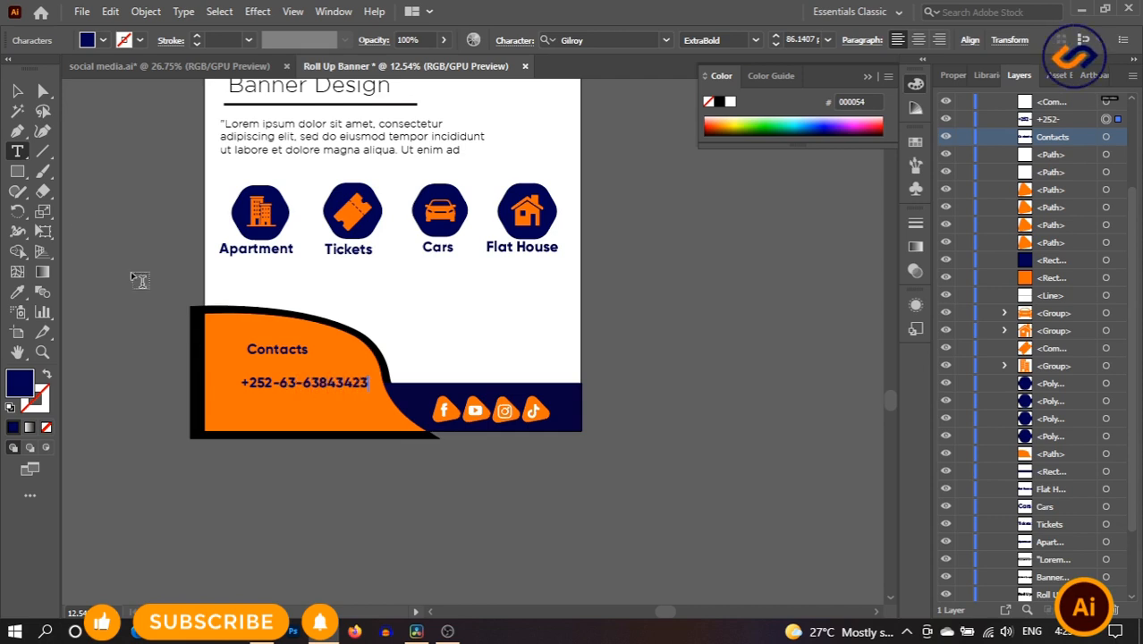
left_click(15, 92)
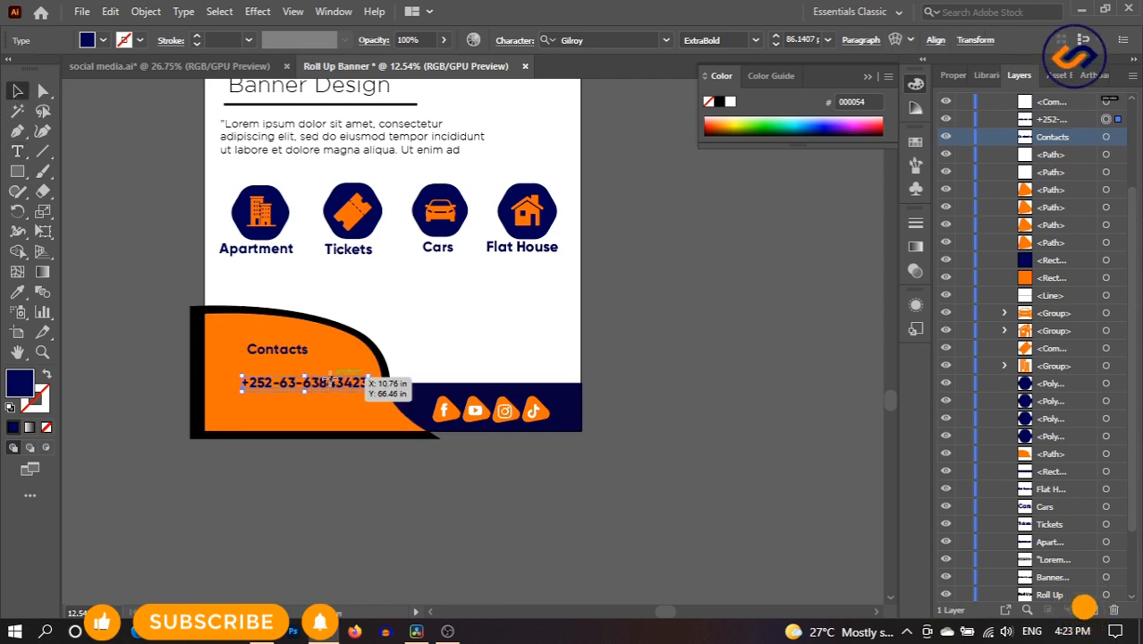
left_click_drag(379, 383, 328, 400)
- Replace the third phone line's text with the contact e-mail address
triple_click(327, 400)
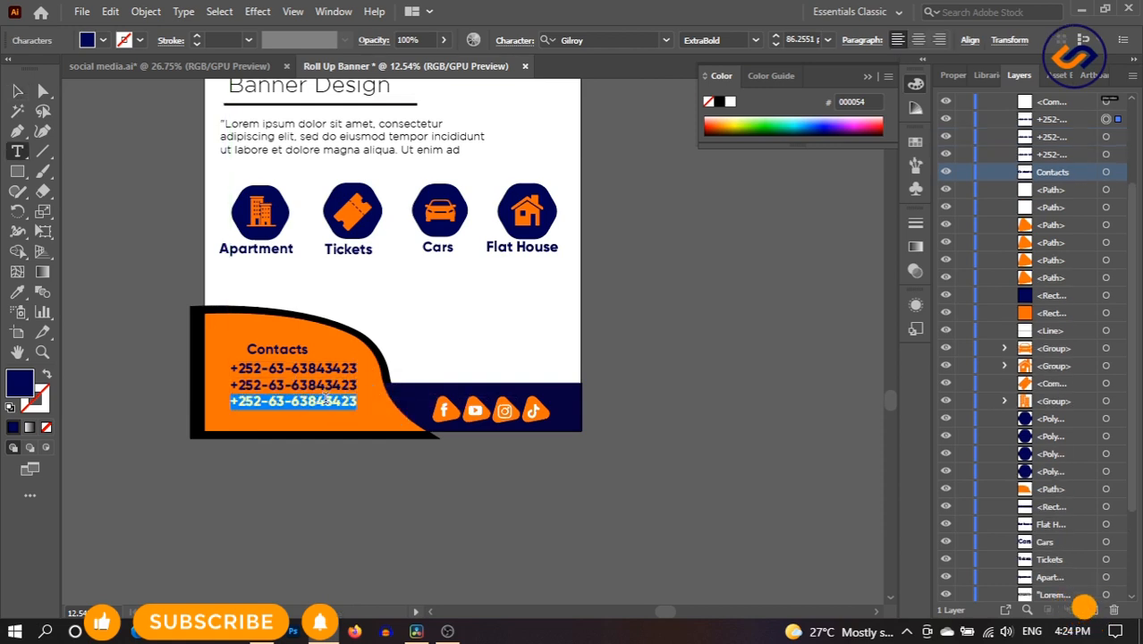
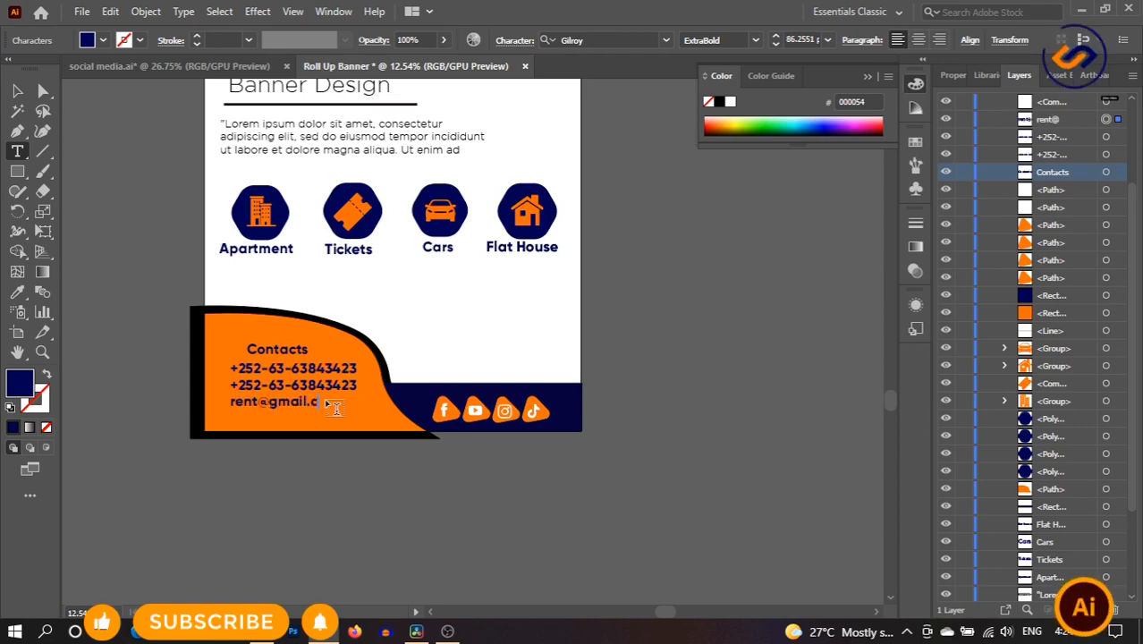
left_click(16, 92)
mouse_move(279, 401)
left_mouse_down()
mouse_move(284, 386)
mouse_move(282, 422)
left_mouse_up()
triple_click(282, 421)
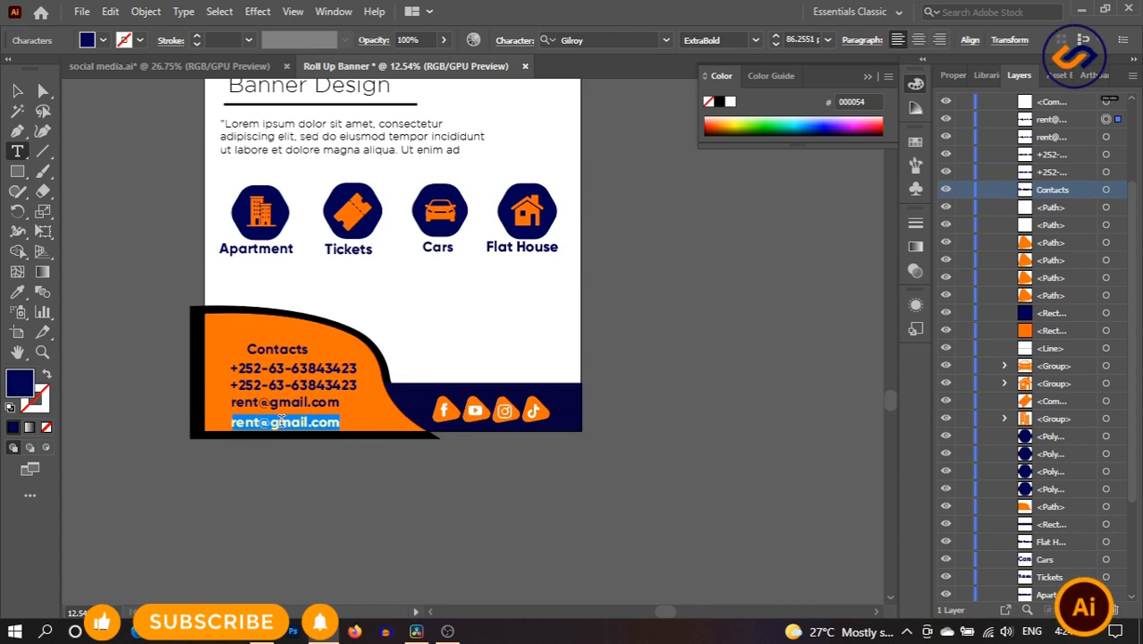
type("www.")
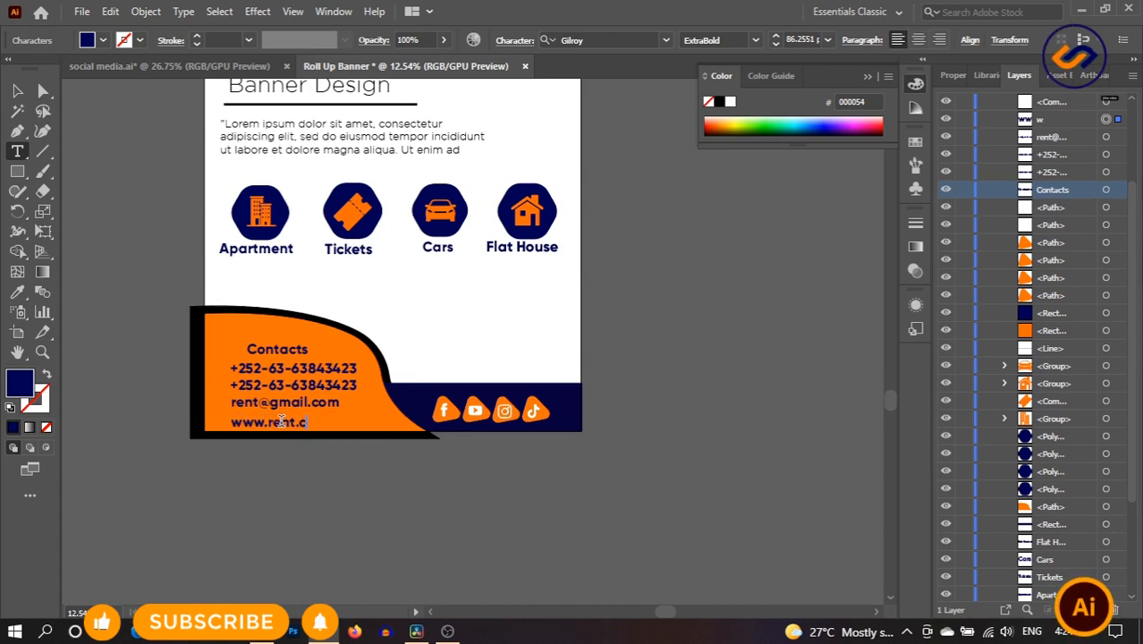
key("Escape")
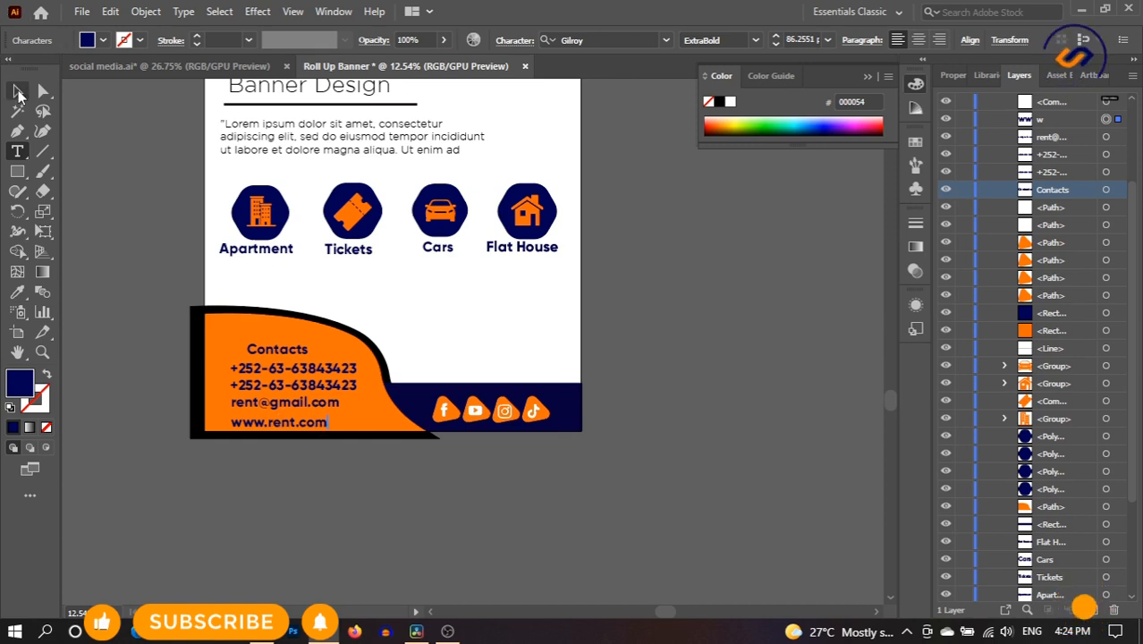
mouse_move(305, 402)
left_mouse_down()
mouse_move(324, 436)
mouse_move(310, 430)
mouse_move(327, 417)
mouse_move(315, 416)
left_mouse_up()
- Recolour the Contacts heading, phone numbers and e-mail line white using the Eyedropper
left_click(383, 473)
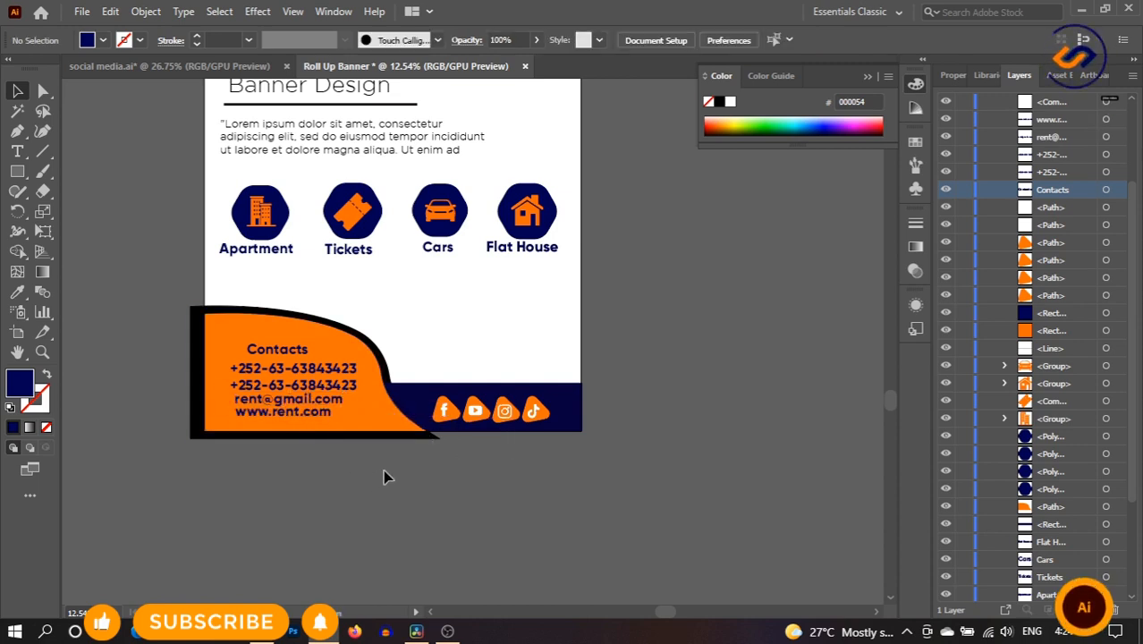
left_click(305, 369)
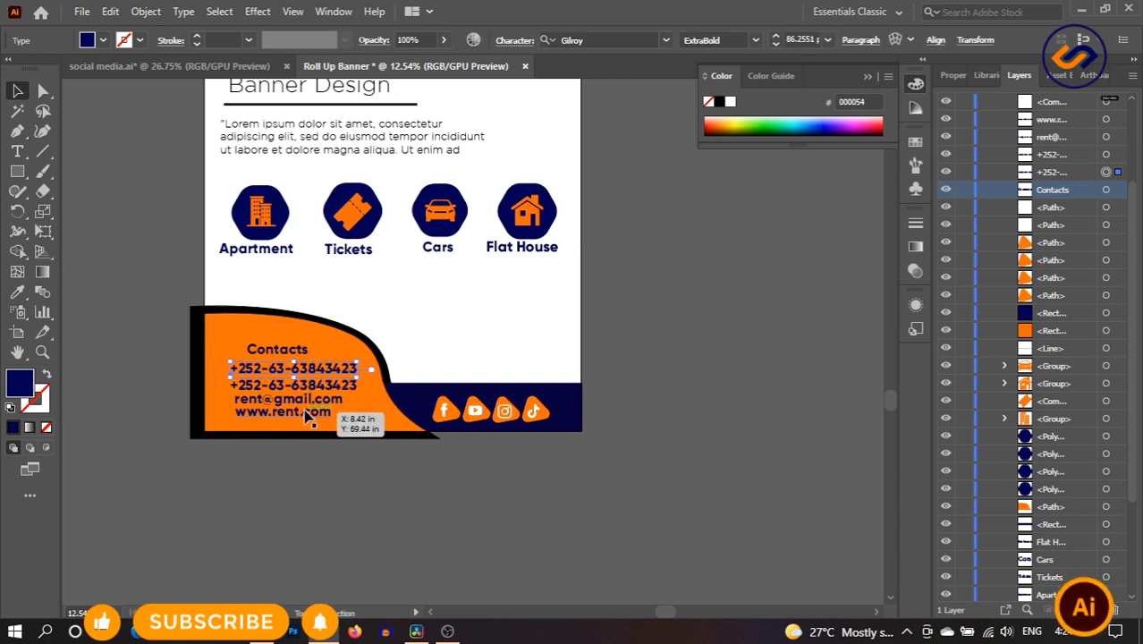
left_click(283, 352, "shift")
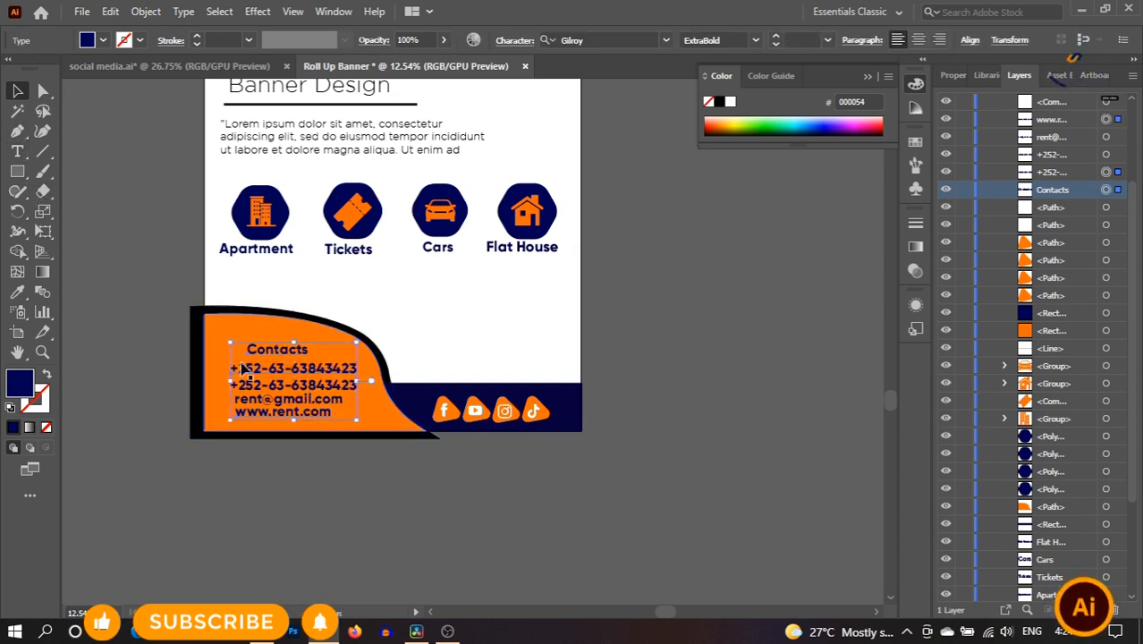
left_click(283, 401, "shift")
left_click(288, 388, "shift")
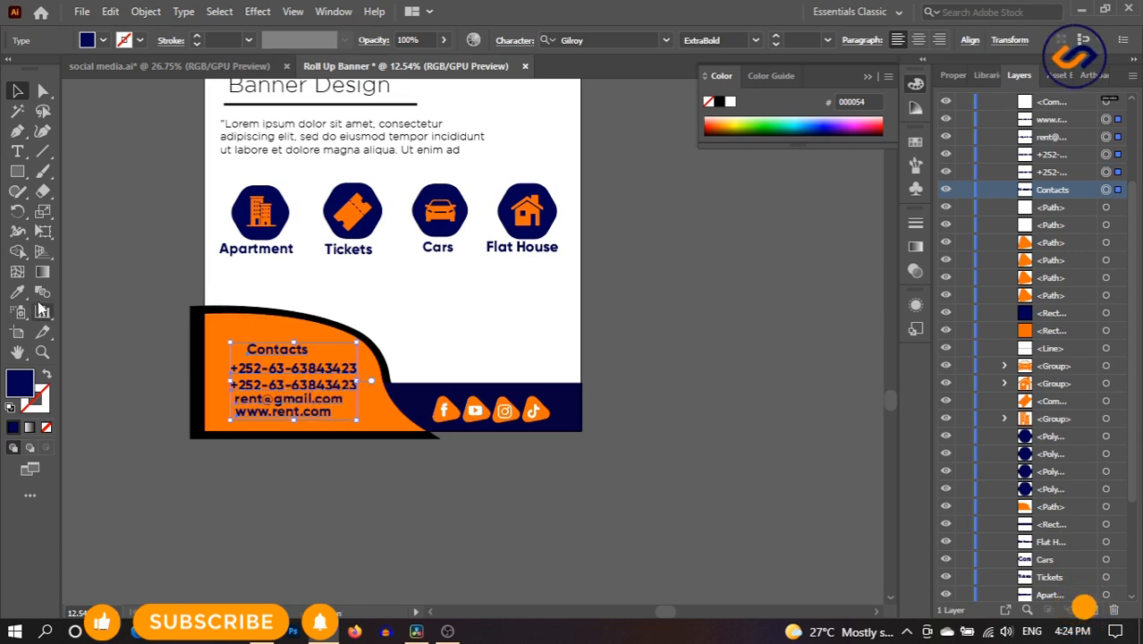
left_click(19, 293)
left_click(430, 309)
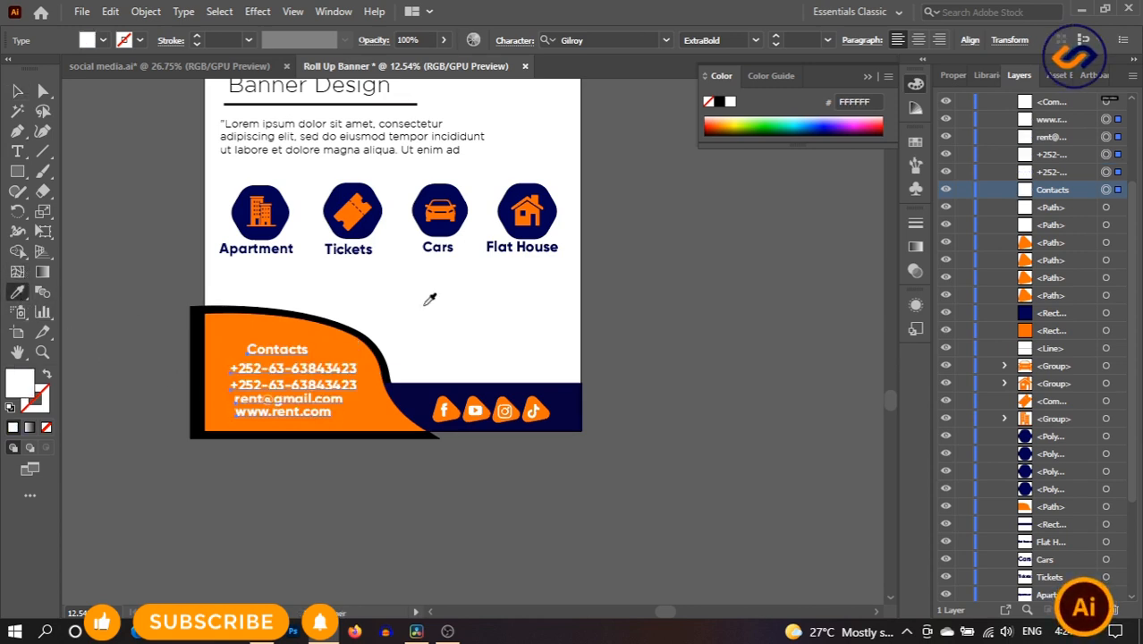
key("v")
left_click(413, 327)
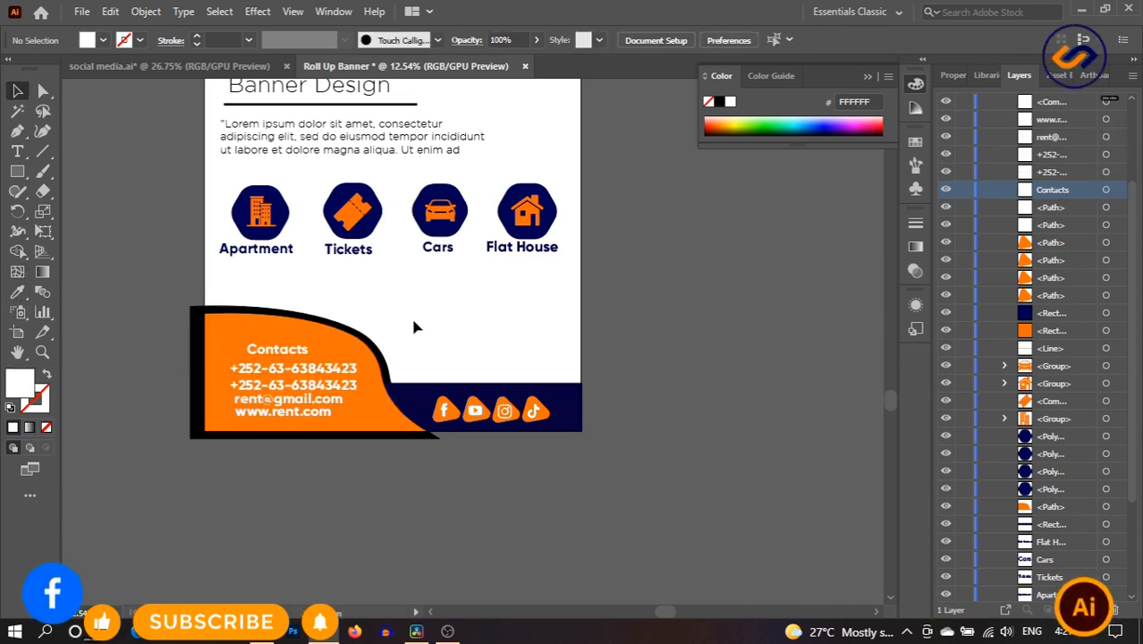
- Move the website line closer under the e-mail and align the contact lines
left_click(266, 403)
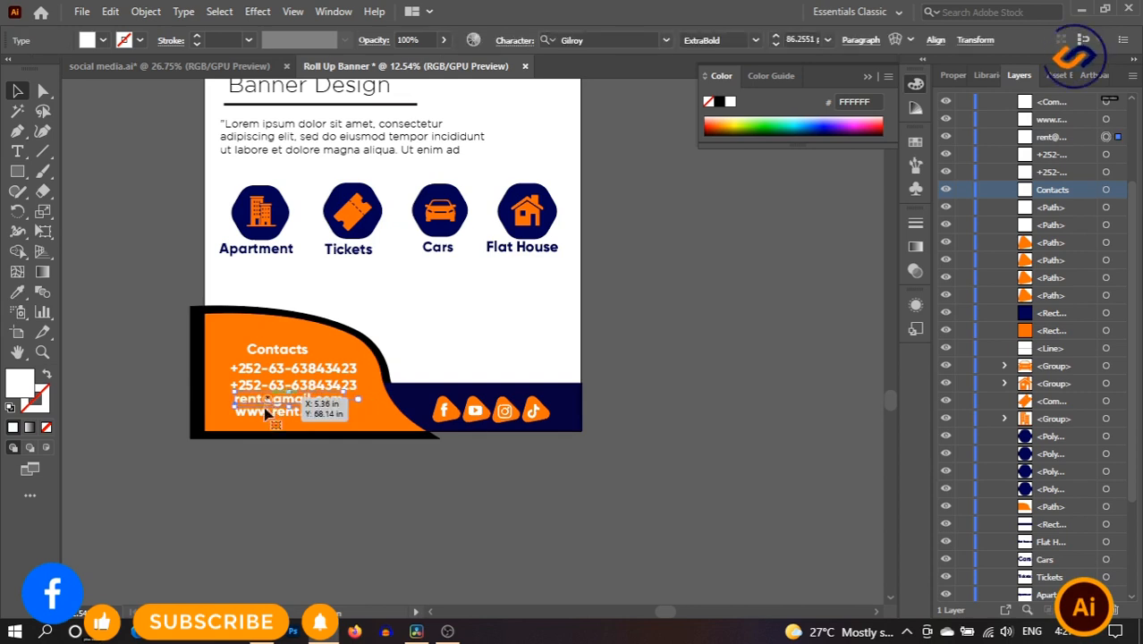
left_click_drag(267, 411, 269, 419)
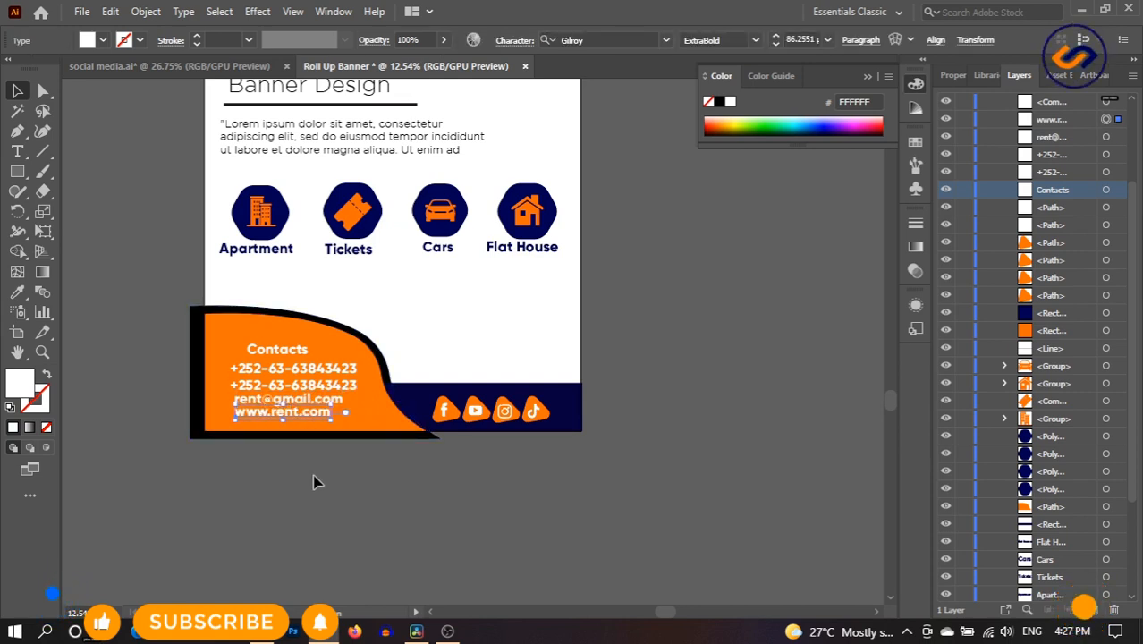
left_click(313, 480)
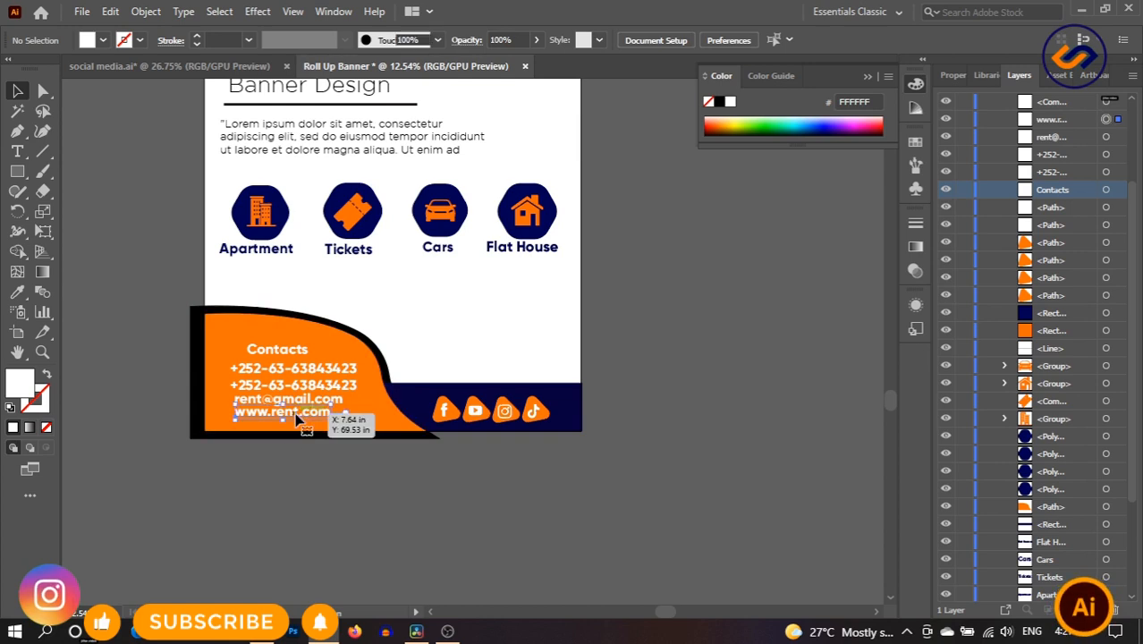
left_click(295, 368, "shift")
left_click(288, 399, "shift")
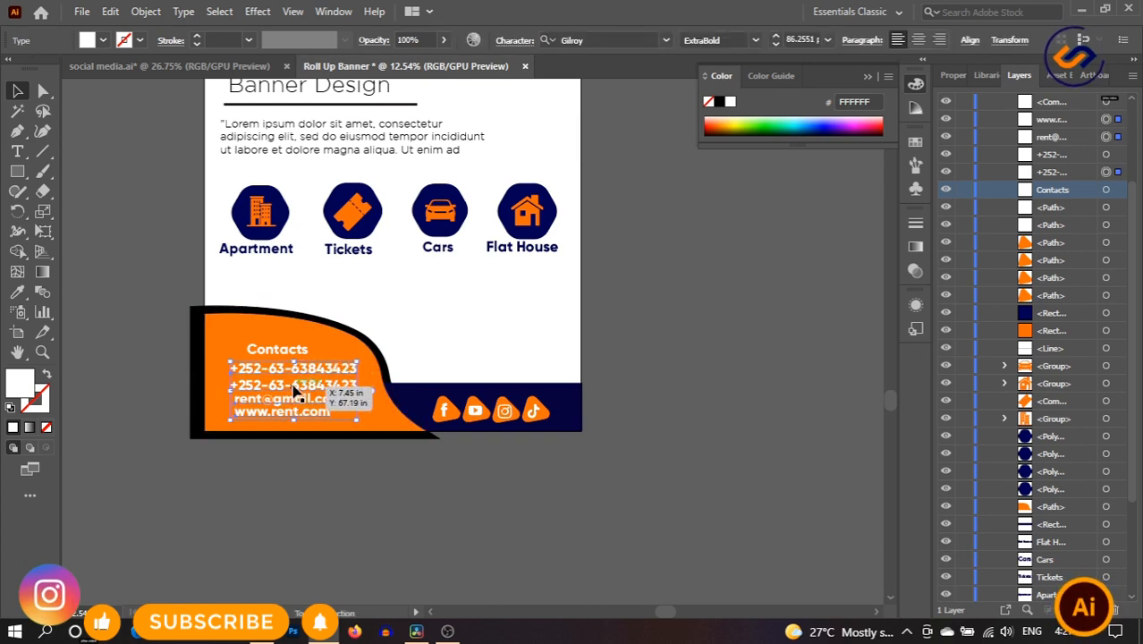
mouse_move(295, 387)
left_mouse_down()
mouse_move(301, 401)
mouse_move(297, 390)
left_mouse_up()
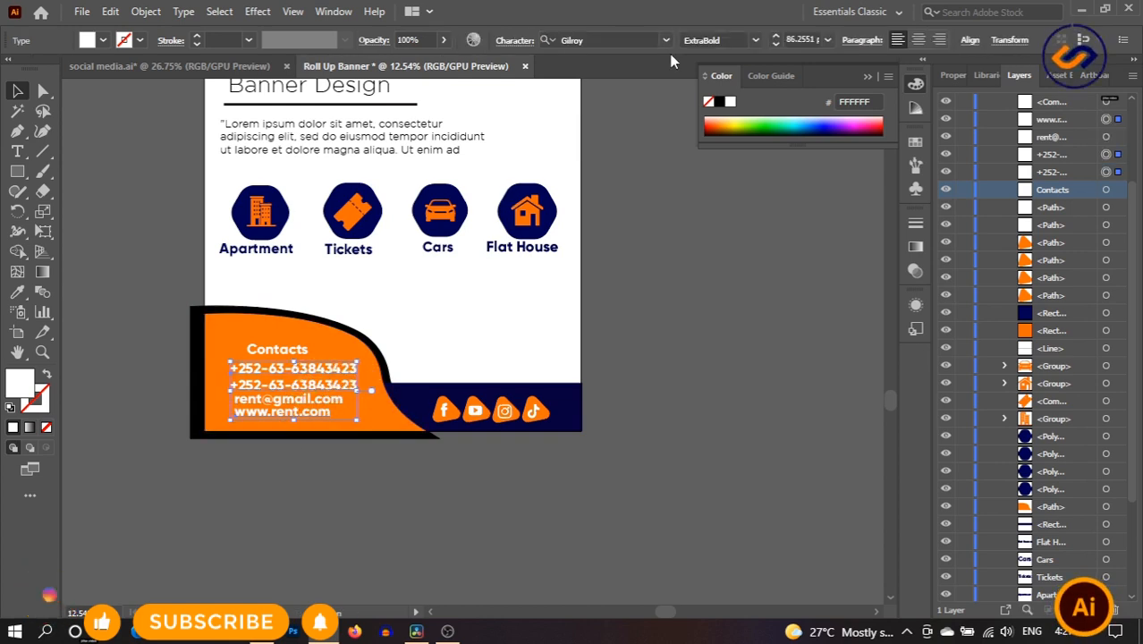
- Set the phone, e-mail and website lines to the Light font weight
left_click(754, 41)
left_click(744, 60)
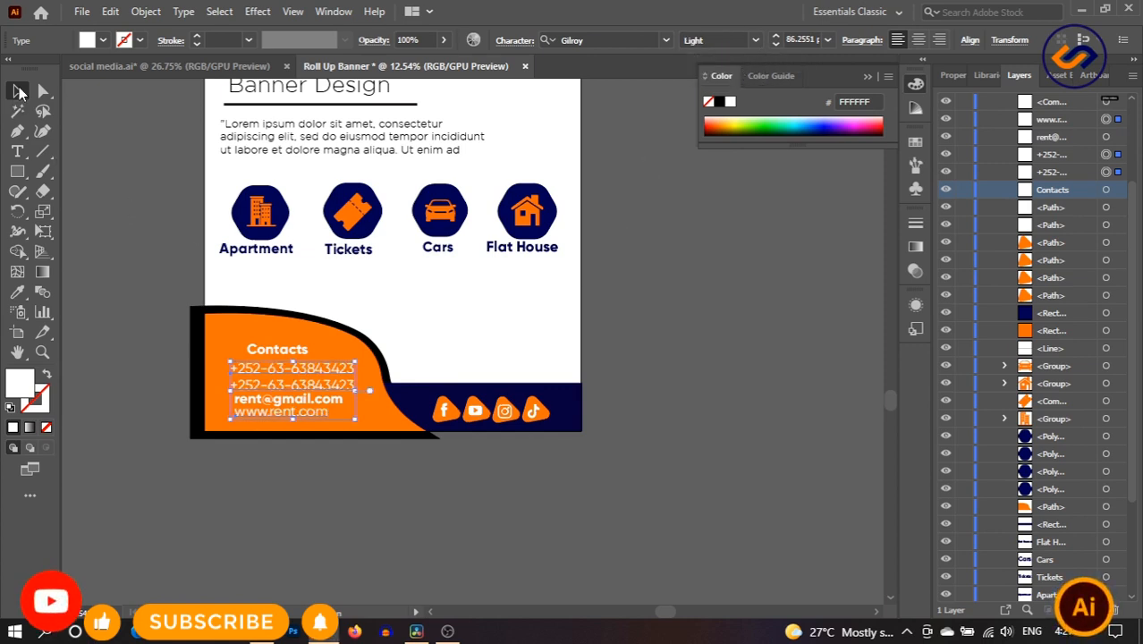
left_click(304, 399)
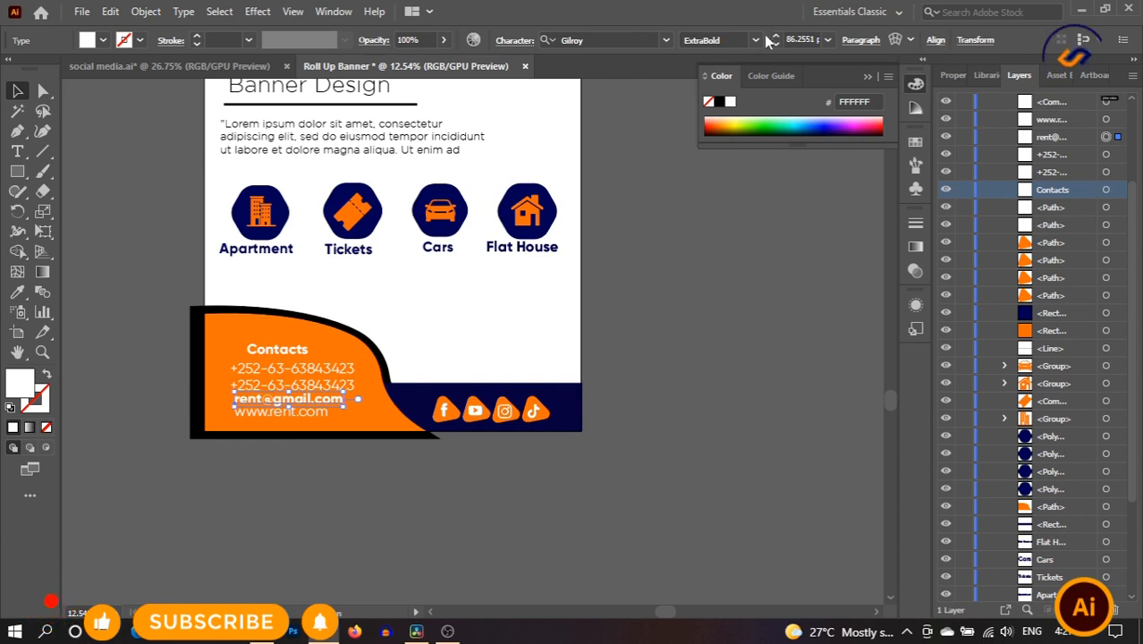
left_click(670, 284)
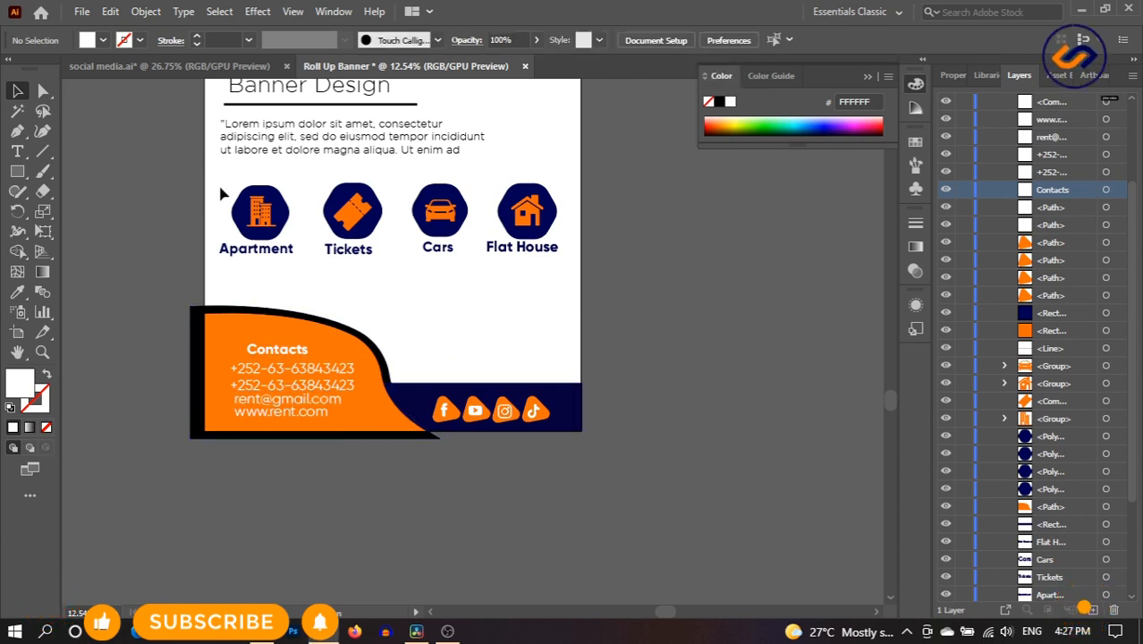
- Scale down the Apartment and Tickets hexagon icons by dragging their corner handles inward
left_click_drag(224, 179, 268, 231)
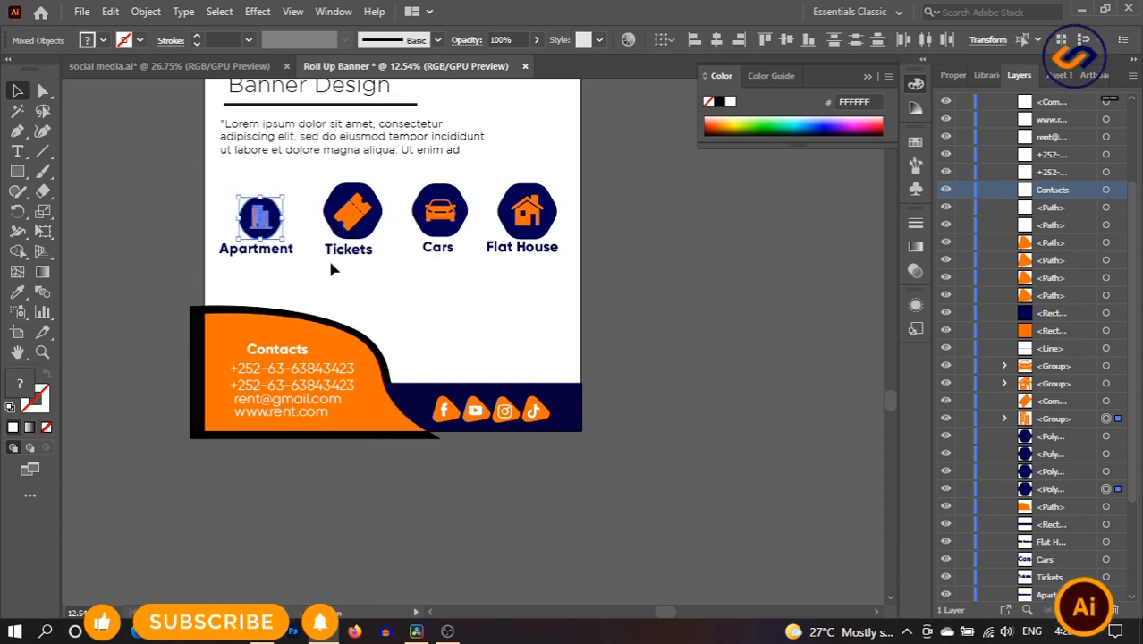
left_click(376, 212)
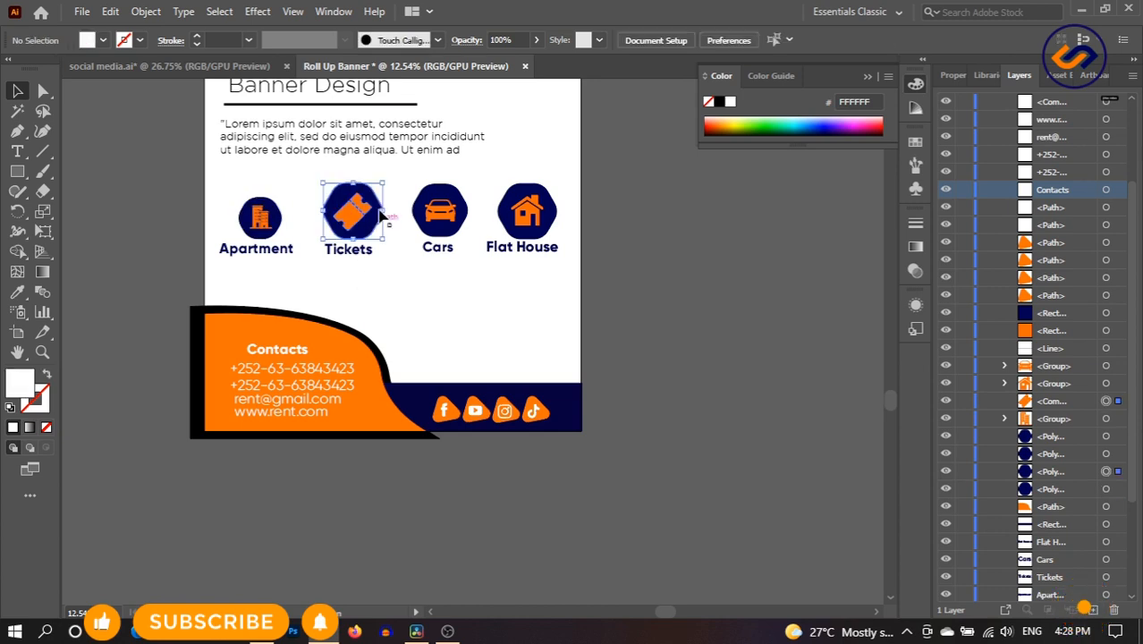
left_click_drag(375, 215, 369, 238)
left_click(390, 288)
left_click(404, 285)
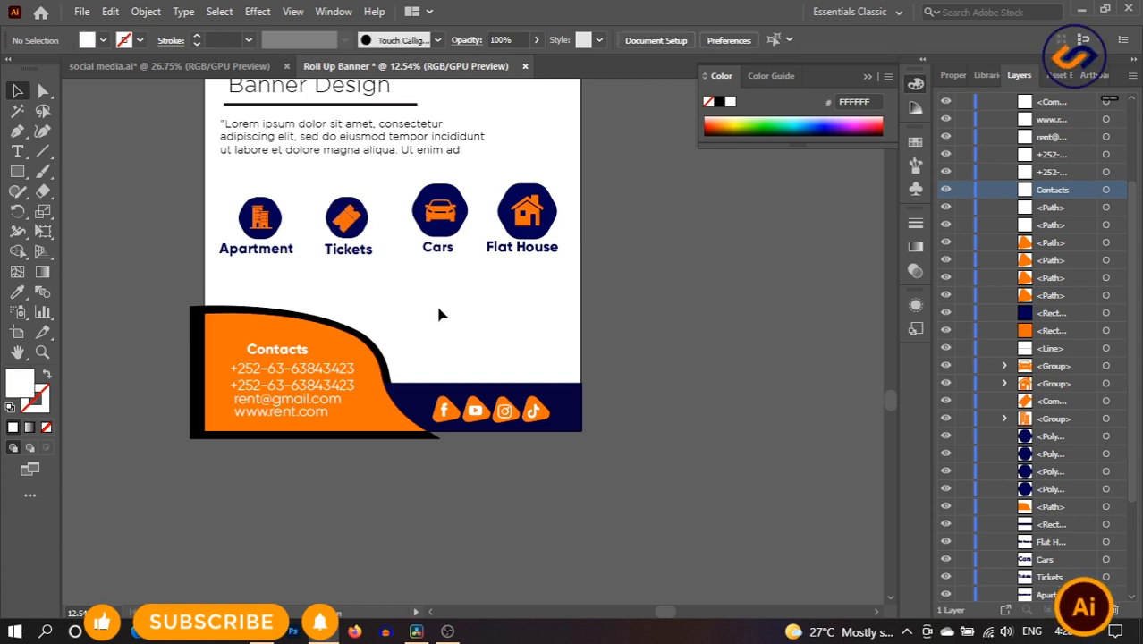
- Show rulers with Ctrl+R and drag horizontal guides to the hexagon row's top and bottom edges
key("ctrl+r")
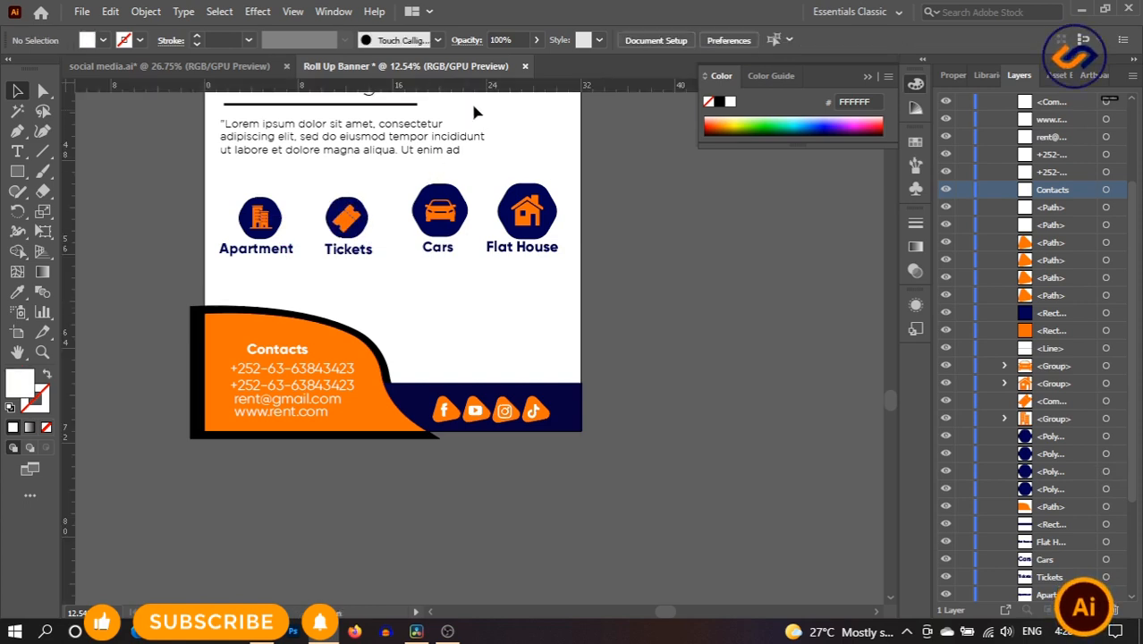
left_click_drag(489, 91, 497, 197)
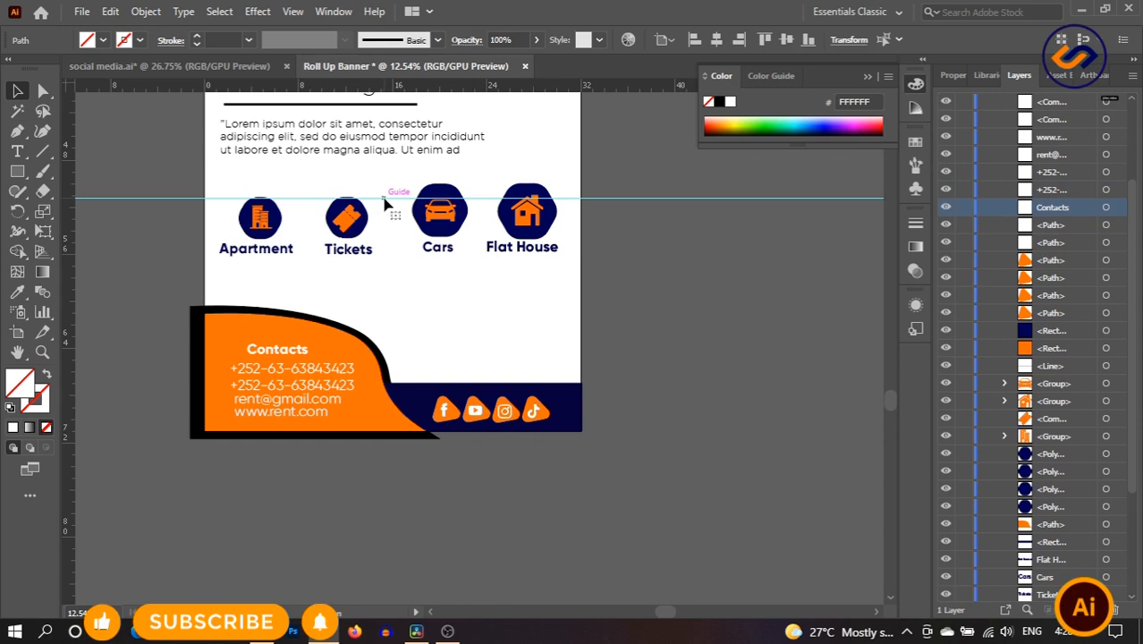
left_click(410, 293)
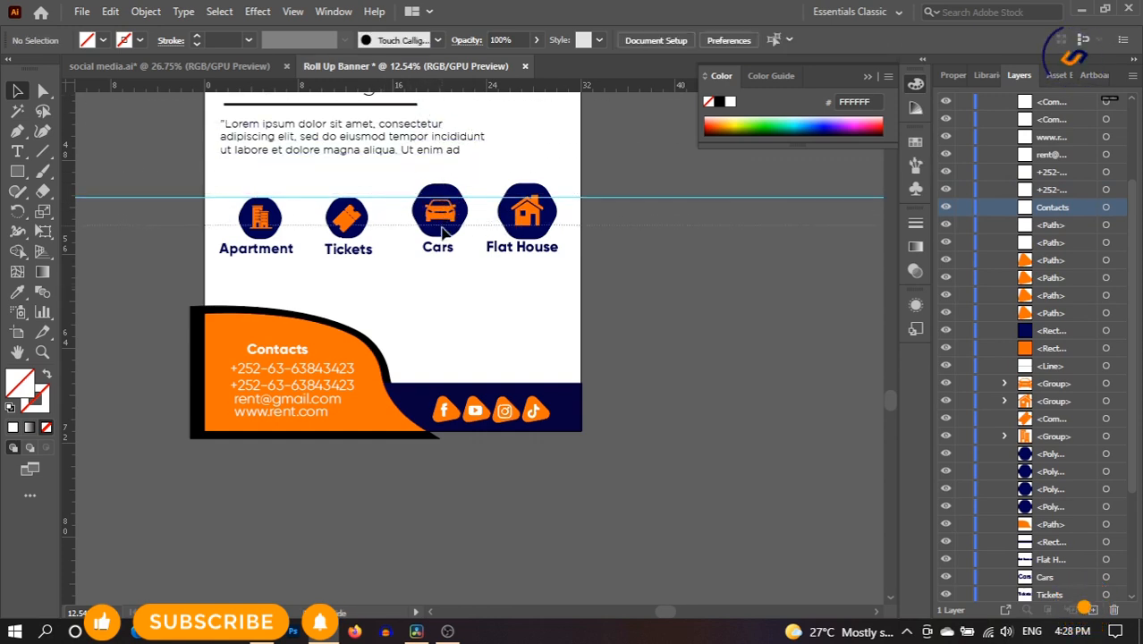
left_click_drag(443, 229, 450, 246)
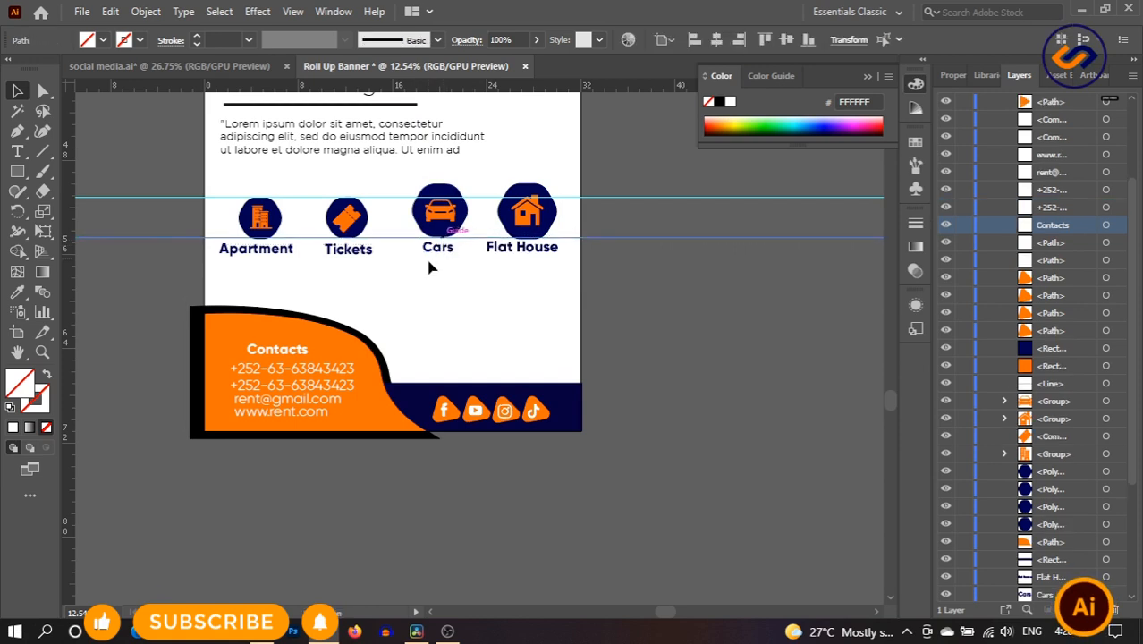
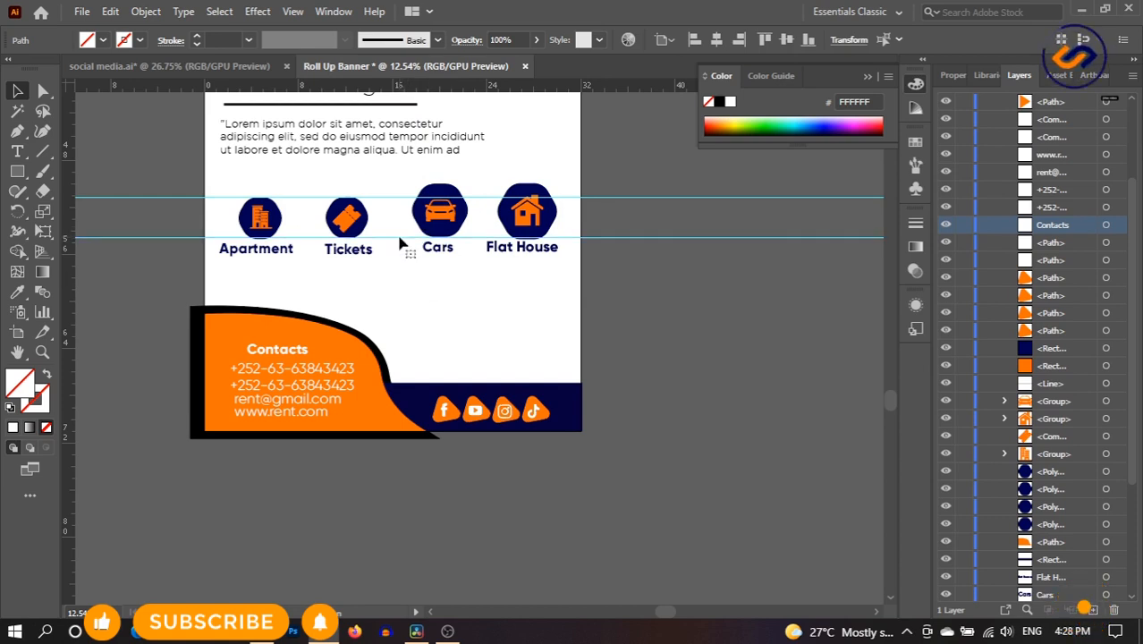
- Scale the Cars icon up and the Flat House icon down to match the other badges
left_click(407, 284)
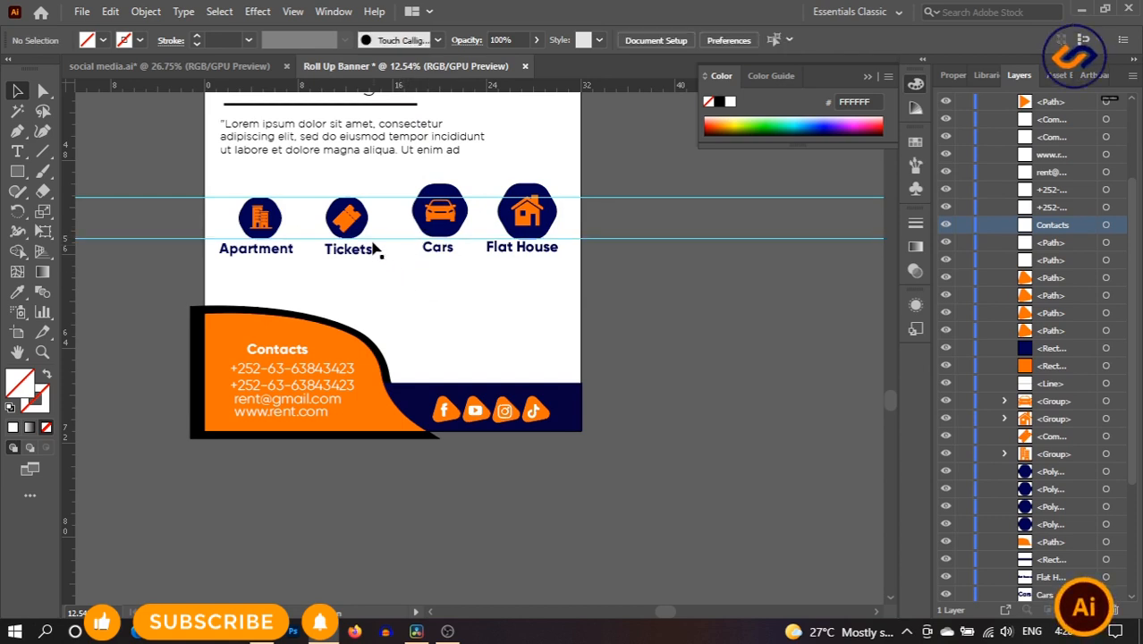
left_click_drag(304, 230, 302, 234)
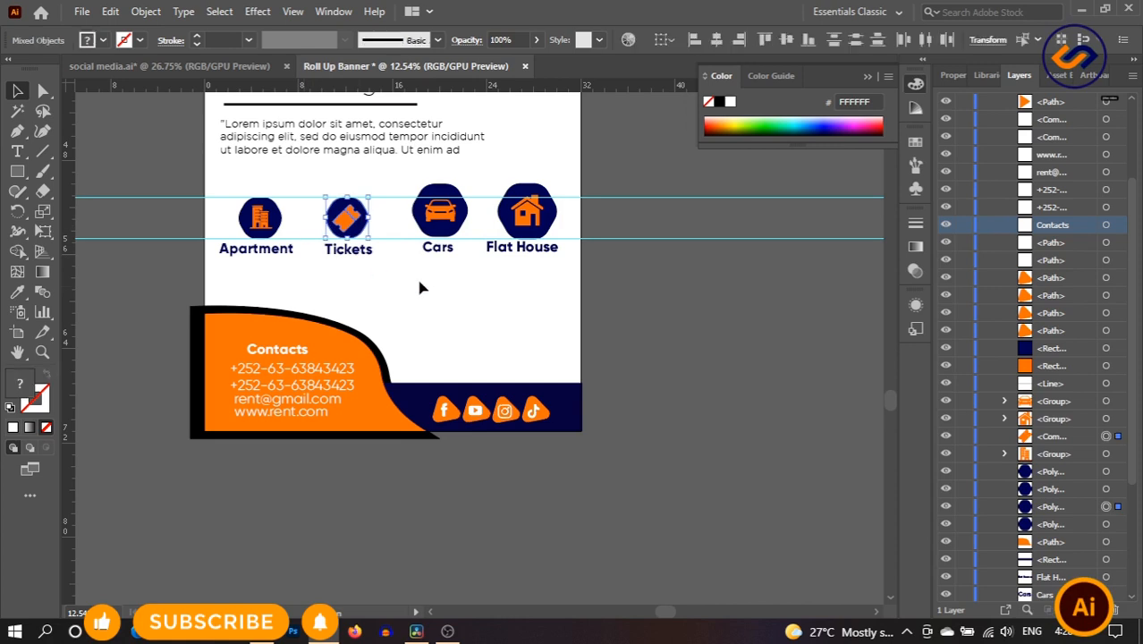
left_click_drag(412, 213, 454, 239)
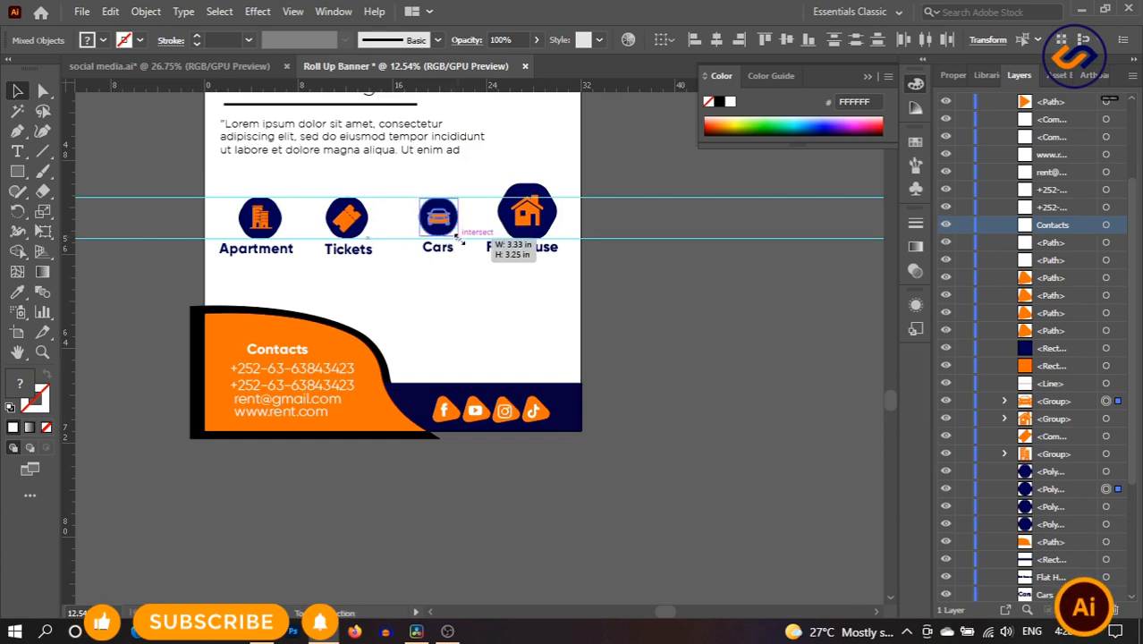
left_click_drag(458, 238, 465, 245)
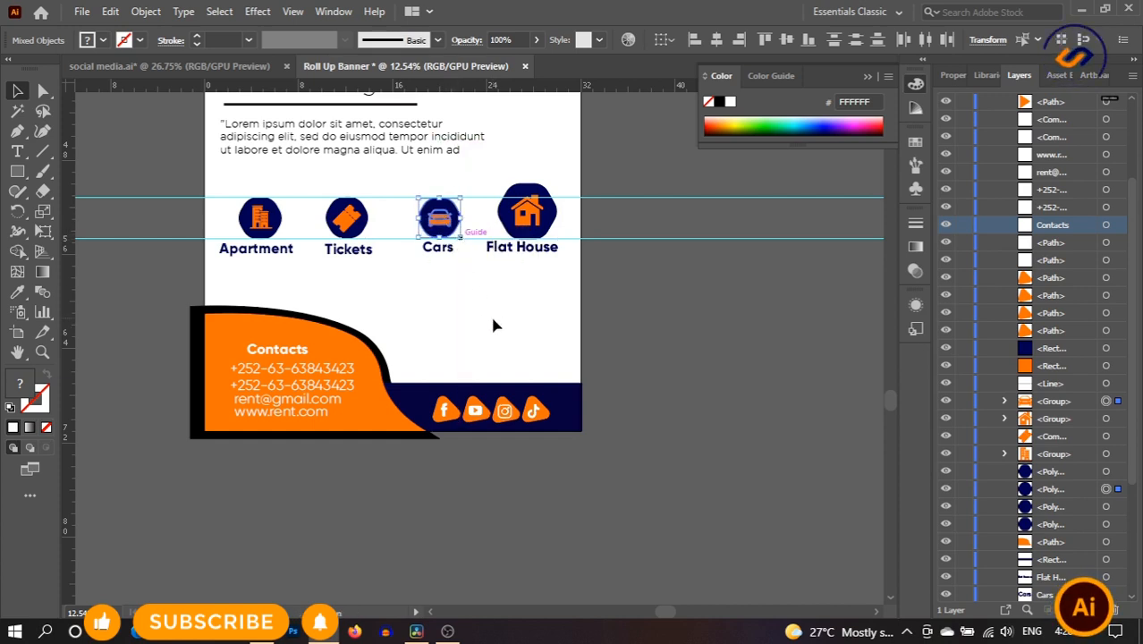
left_click(490, 317)
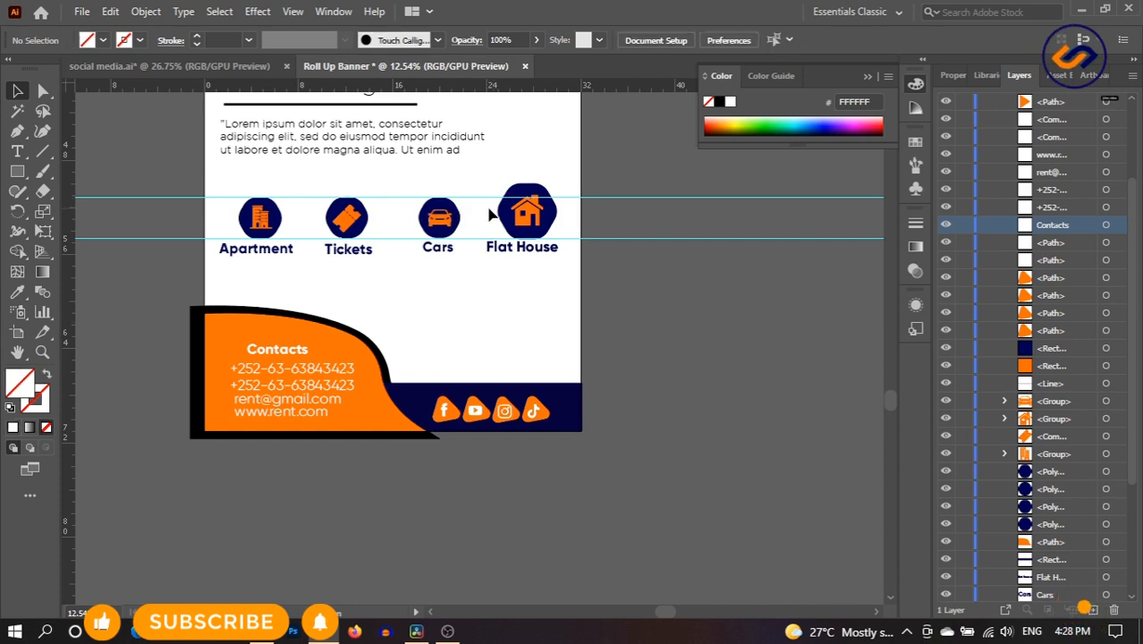
left_click_drag(490, 206, 565, 231)
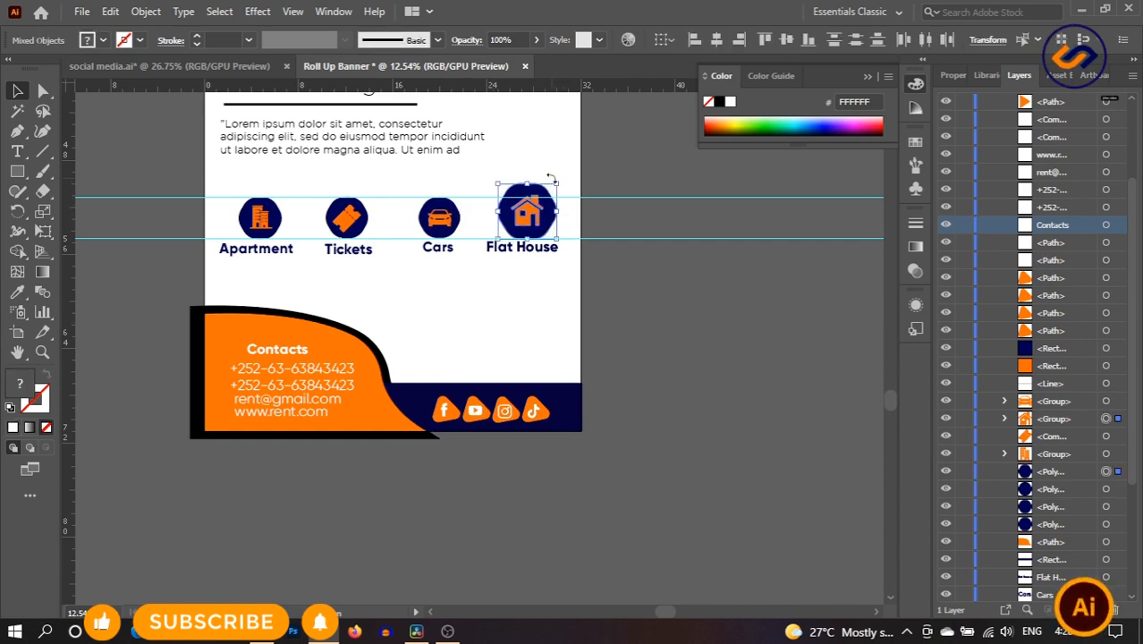
left_click_drag(558, 182, 537, 222)
left_click(535, 344)
left_click(477, 286)
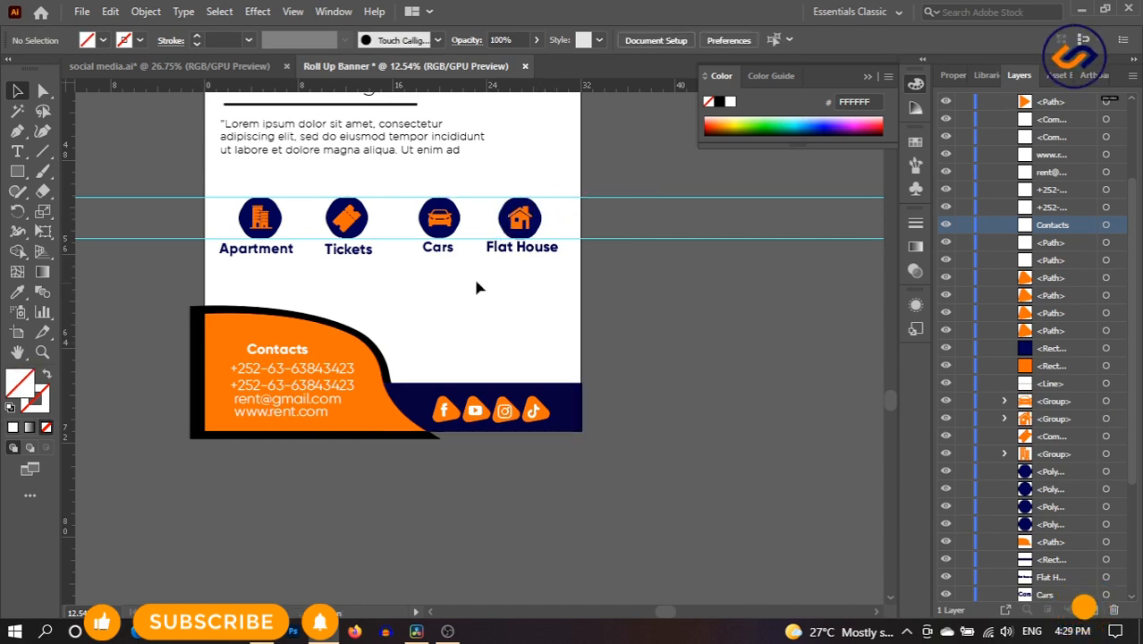
- Zoom in on the icon row and reduce the corner rounding of the Apartment and Tickets badges
left_click(46, 354)
left_click_drag(370, 251, 370, 268)
left_click(18, 91)
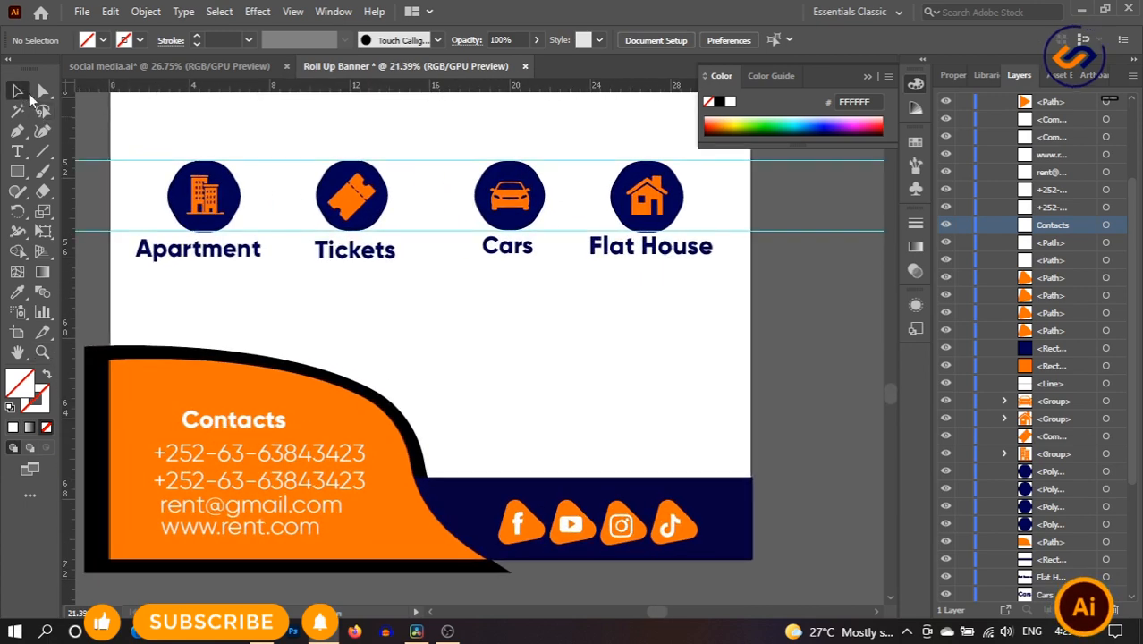
left_click(175, 187)
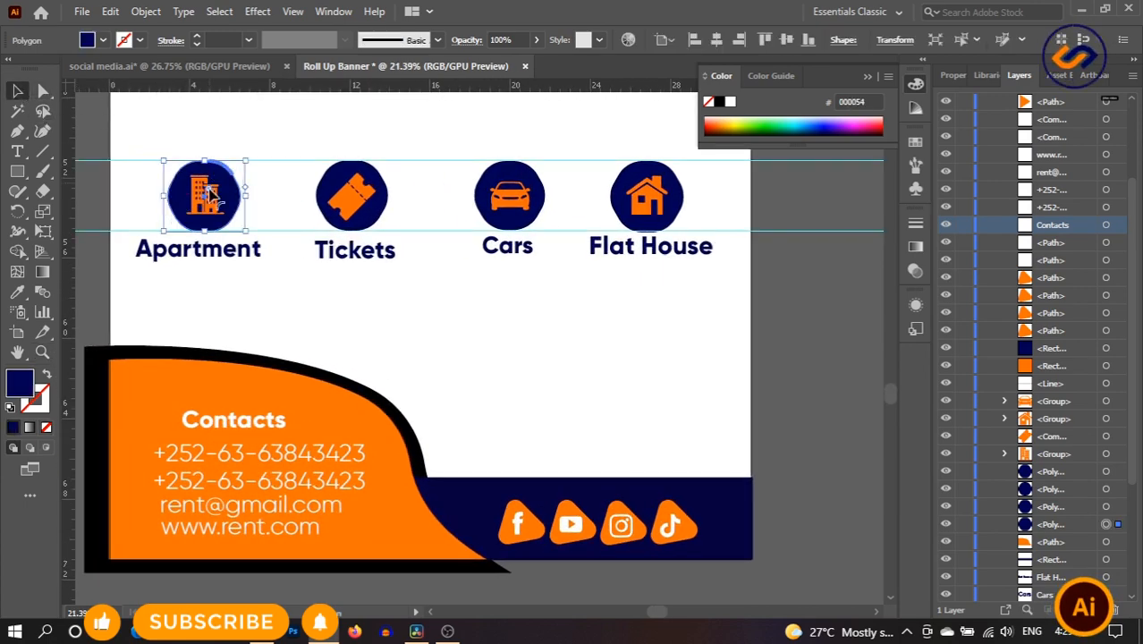
left_click_drag(211, 194, 231, 193)
left_click(248, 202)
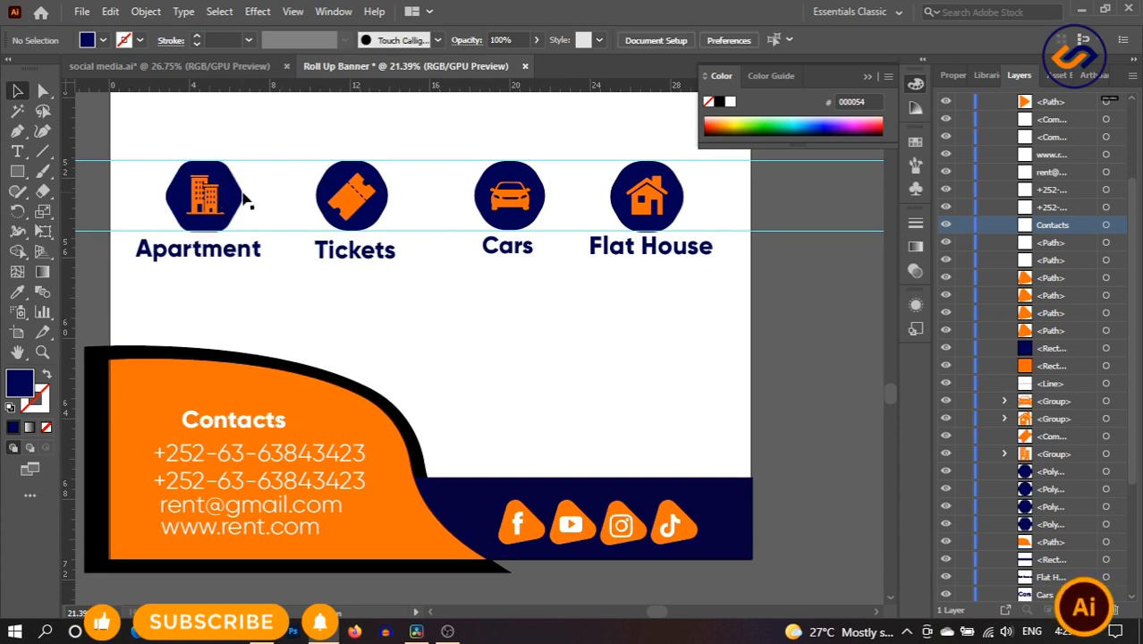
left_click(324, 190)
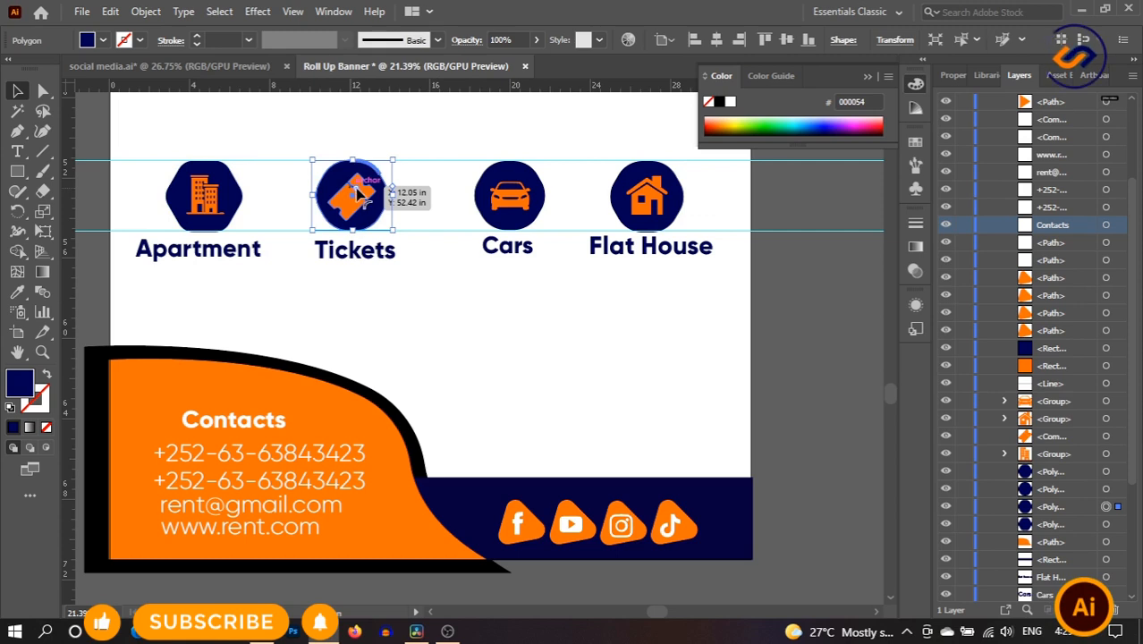
left_click_drag(357, 189, 371, 188)
left_click(454, 184)
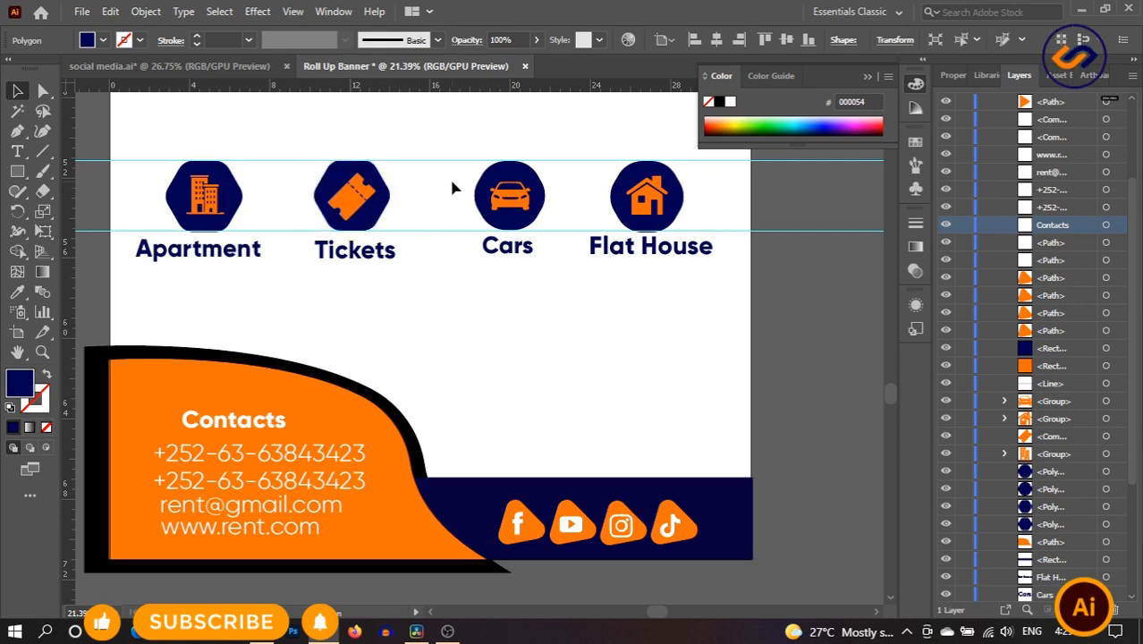
- Reduce the corner rounding of the Cars and Flat House badges into hexagon shapes
left_click(523, 191)
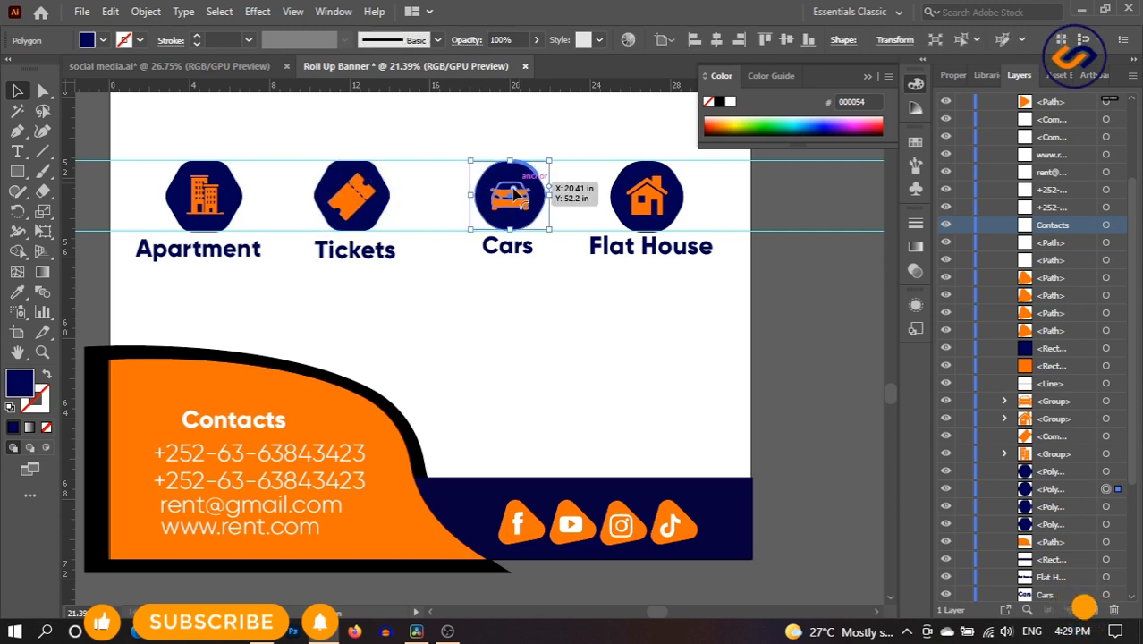
left_click_drag(524, 189, 531, 186)
left_click(573, 195)
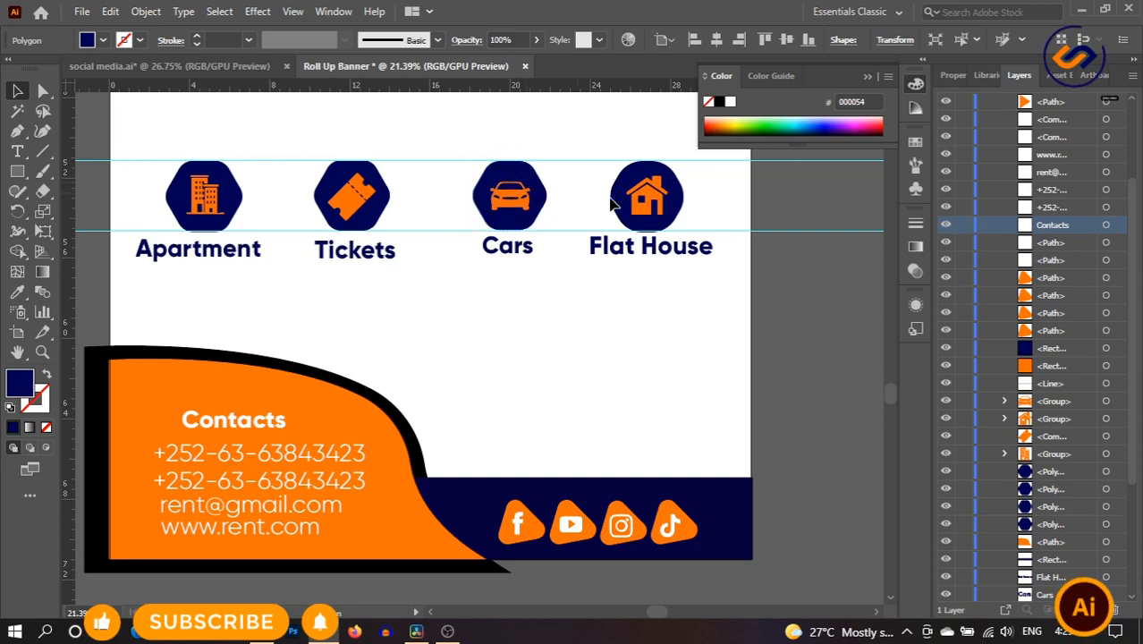
left_click(635, 200)
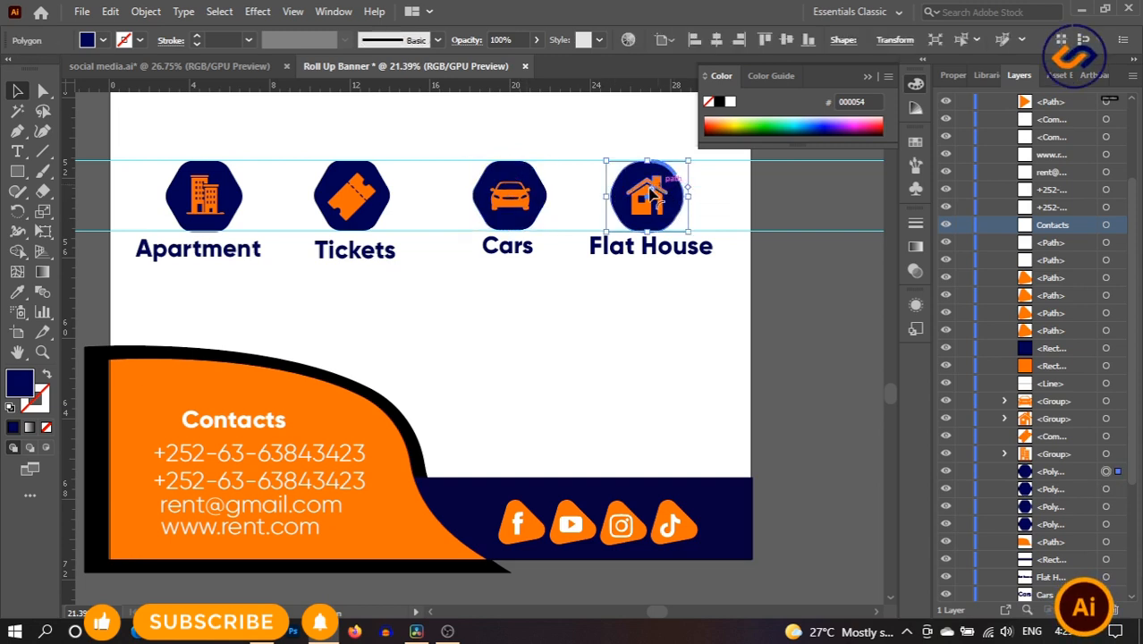
left_click_drag(653, 189, 671, 179)
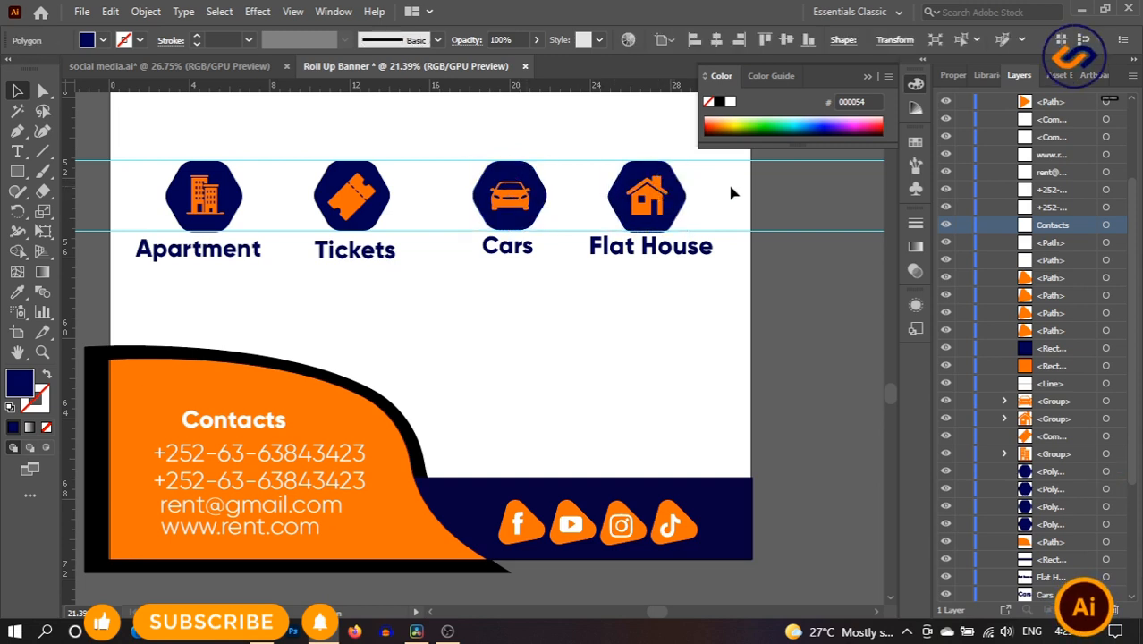
left_click(727, 183)
left_click(650, 186)
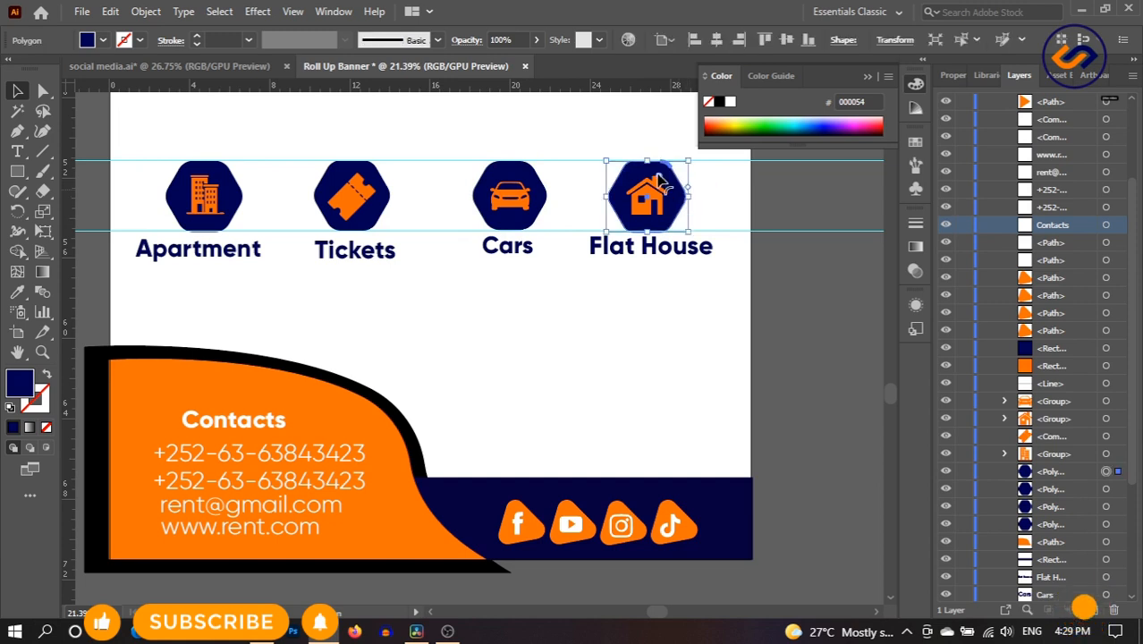
left_click_drag(652, 185, 660, 188)
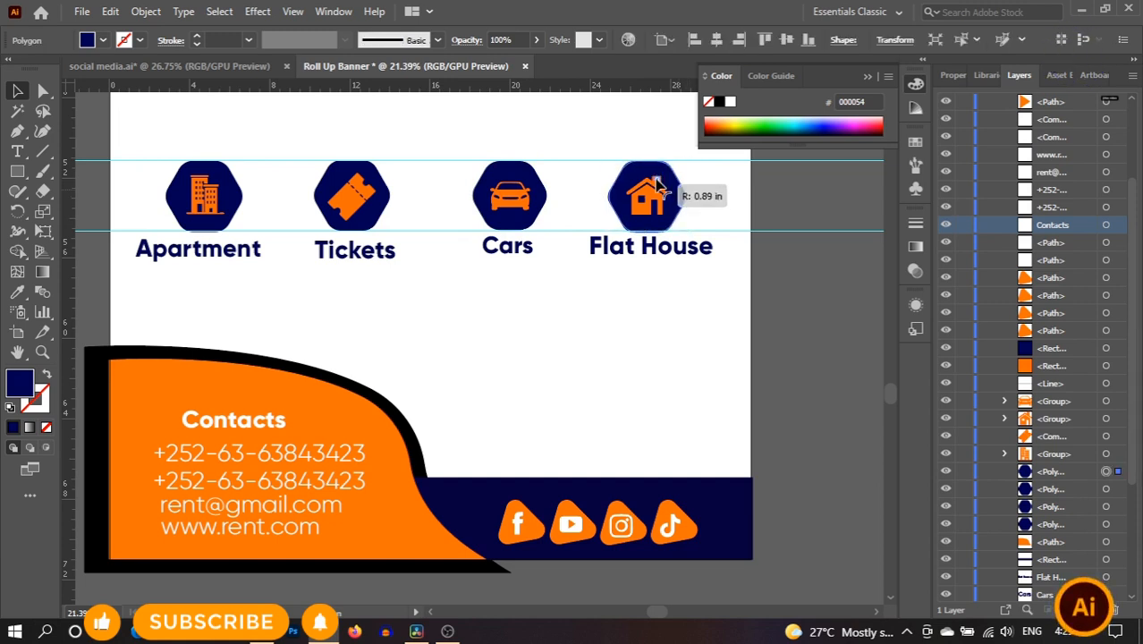
left_click(715, 179)
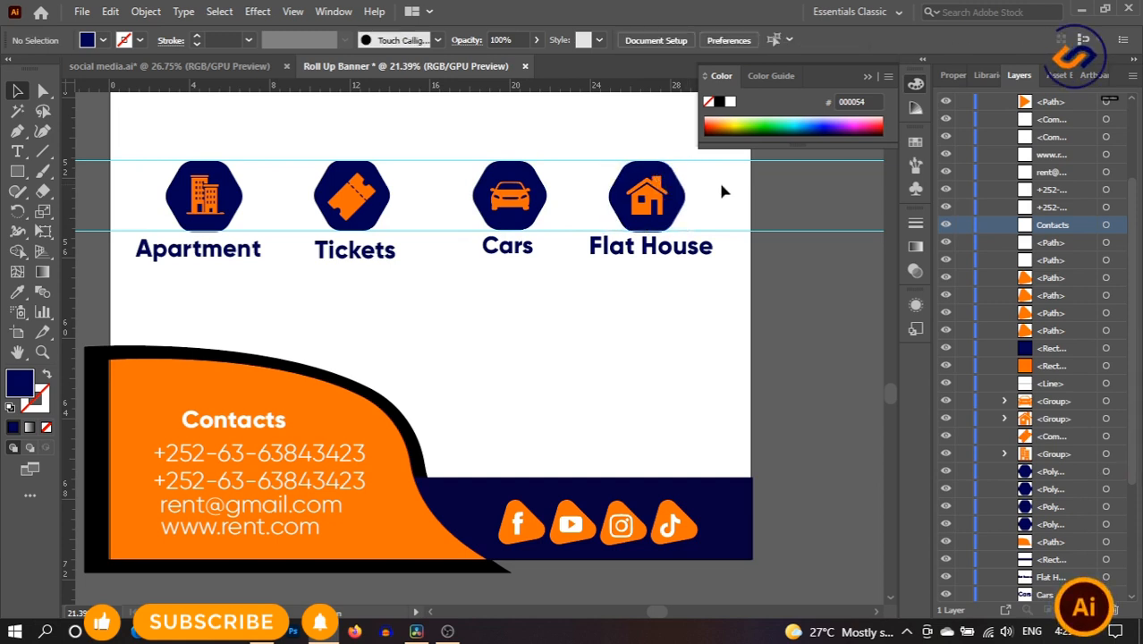
- Collapse the floating Color panel and deselect the Cars label
left_click(864, 79)
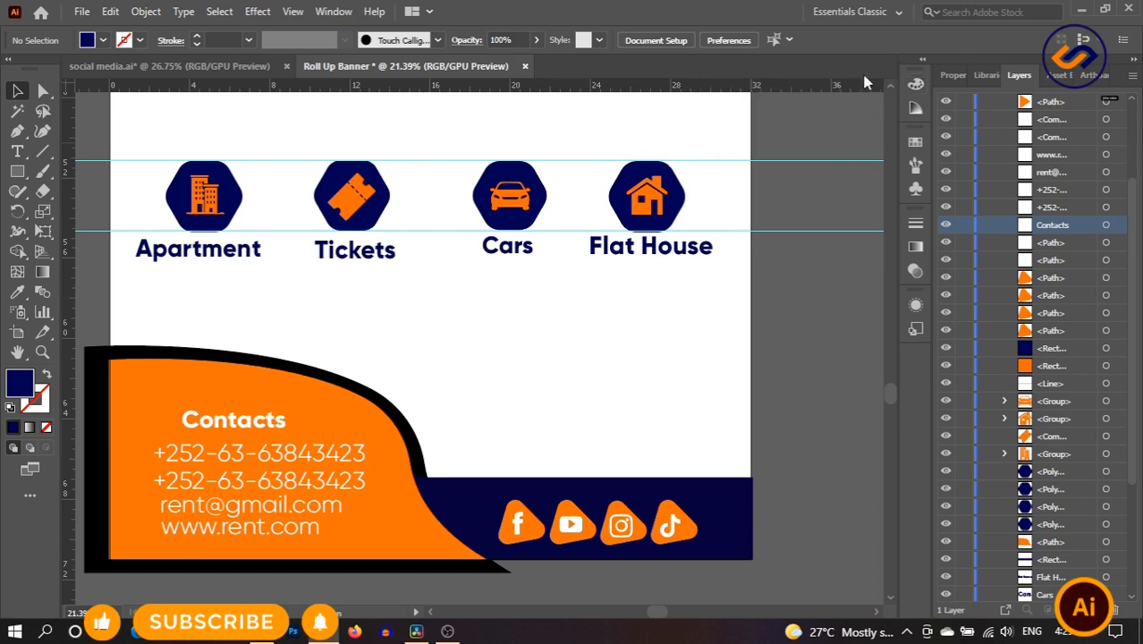
left_click(511, 258)
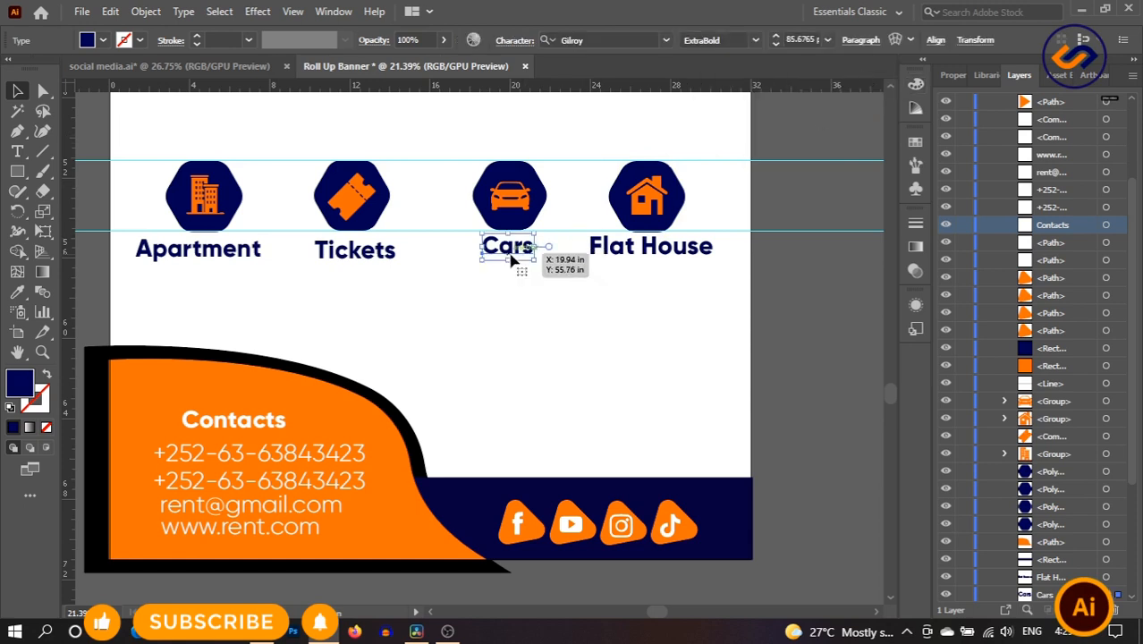
left_click(619, 296)
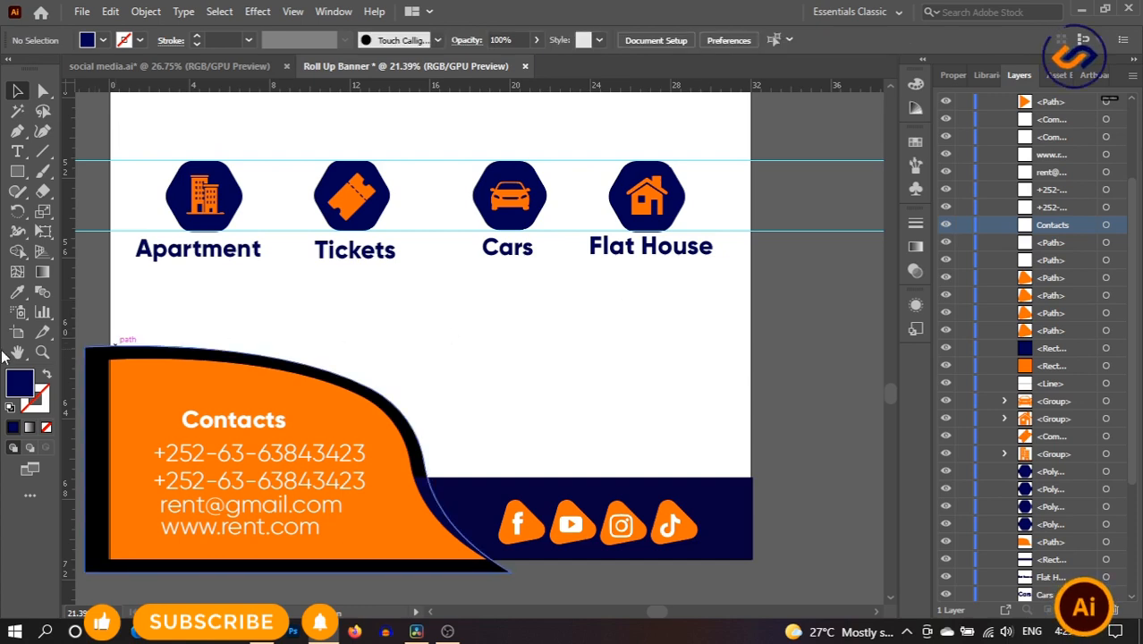
left_click(38, 352)
- Zoom out, pan to the banner top, and delete both horizontal guides
left_click_drag(512, 355, 429, 355)
left_click_drag(566, 362, 383, 351)
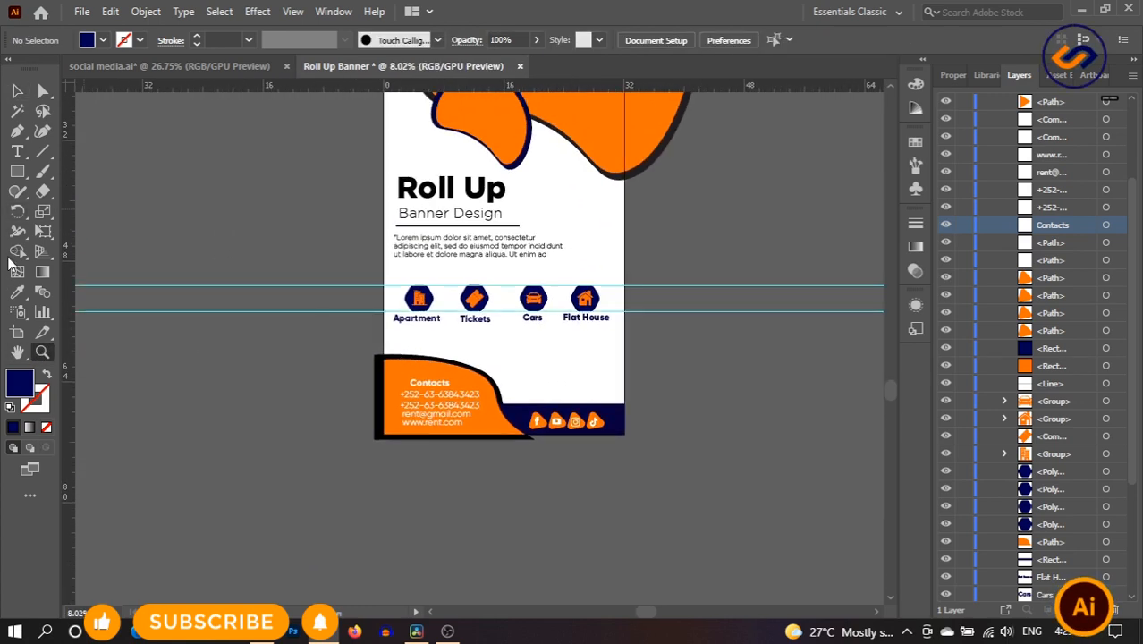
left_click(17, 92)
left_click(17, 351)
left_click_drag(512, 215, 475, 368)
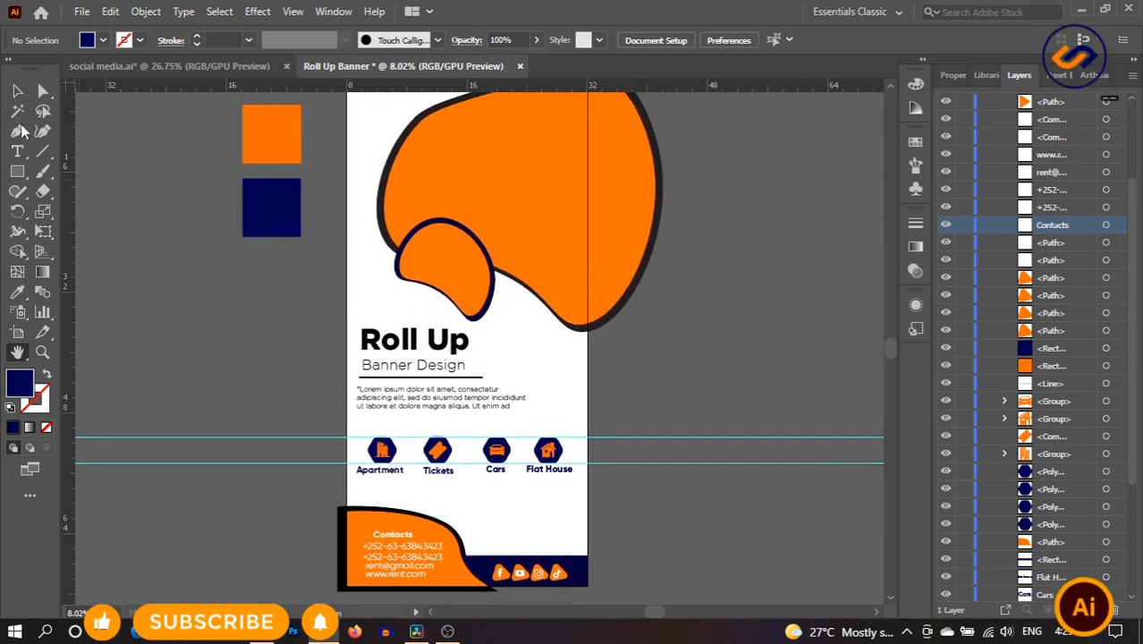
left_click(16, 92)
left_click_drag(731, 517, 731, 517)
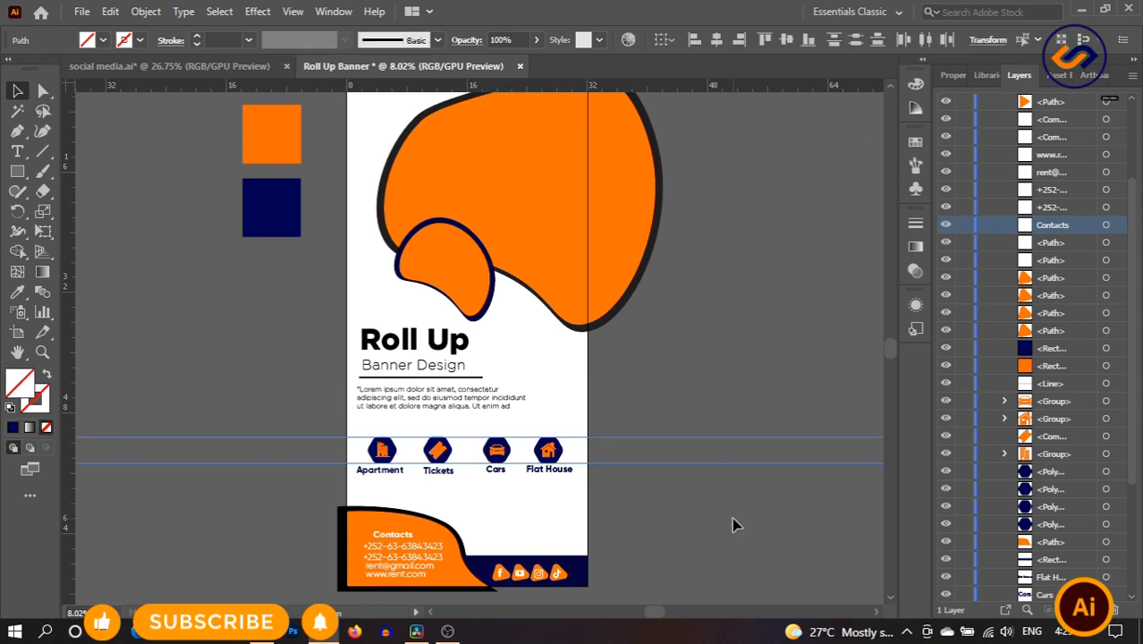
key("Delete")
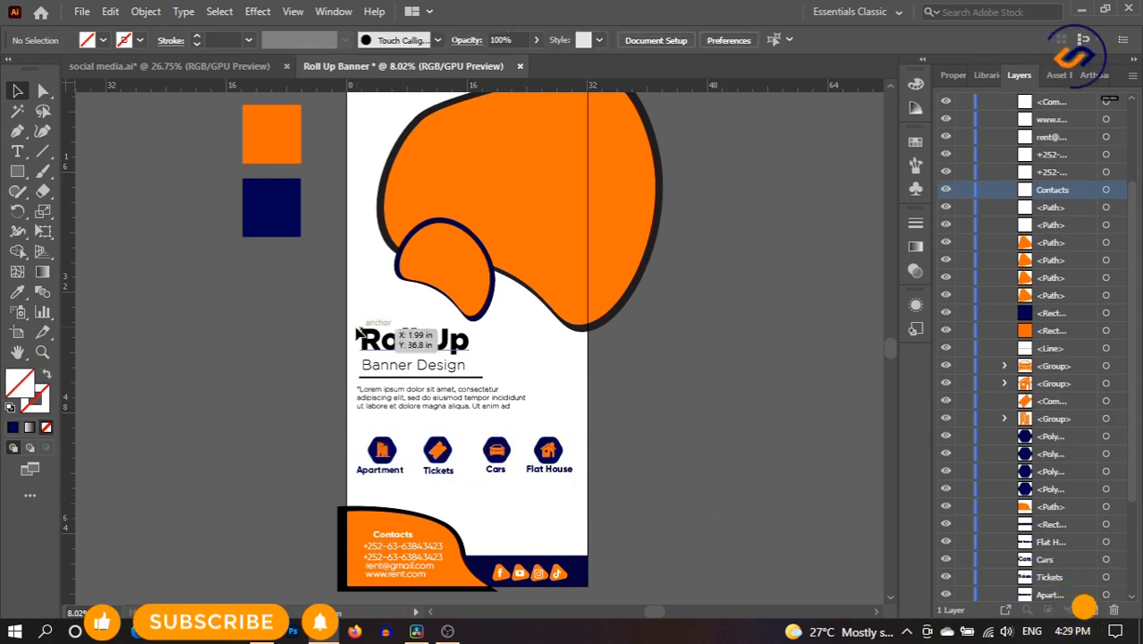
- Move the Roll Up title block slightly lower, closer to the icon row
left_click(480, 402)
left_click_drag(477, 403, 474, 420)
left_click(714, 373)
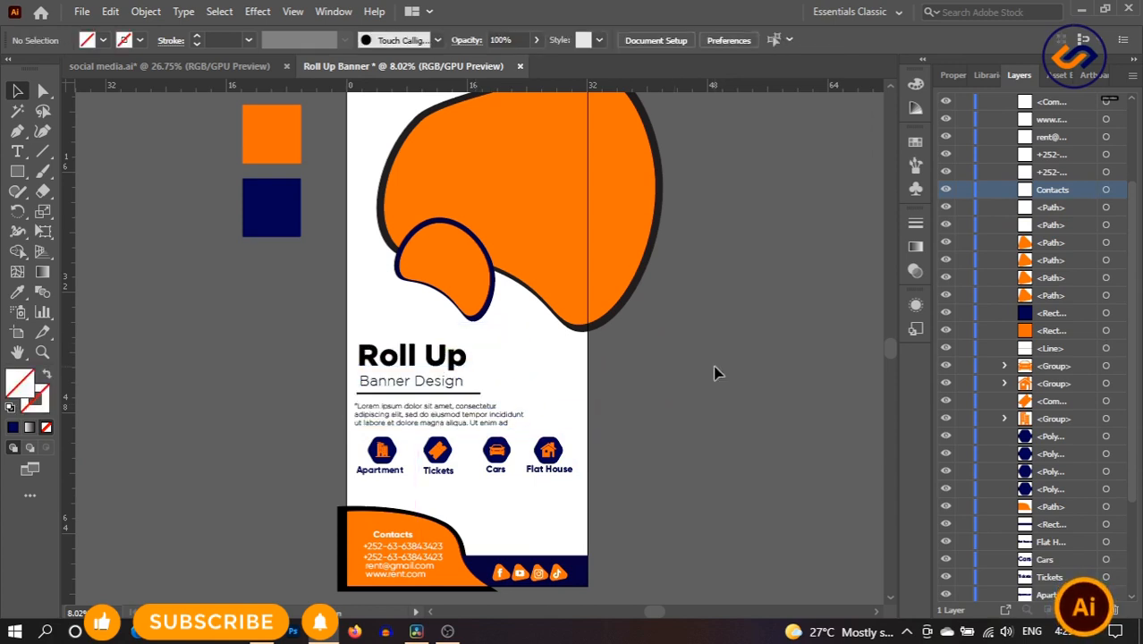
left_click(511, 143)
left_click(109, 11)
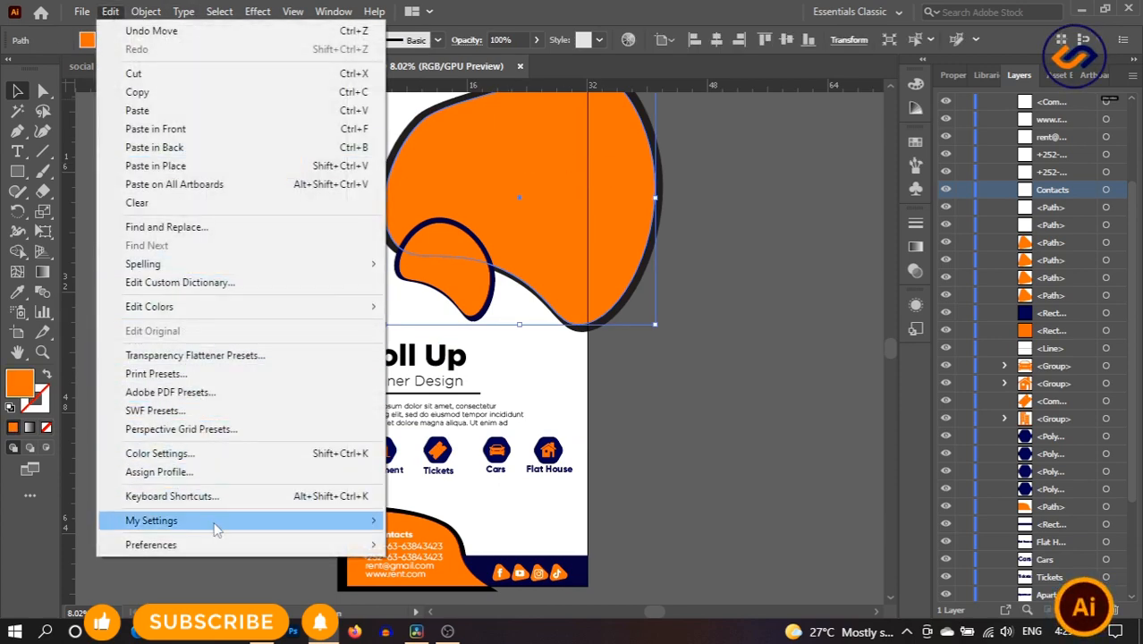
- Turn the large blob into a compound path
left_click(143, 10)
left_click(145, 11)
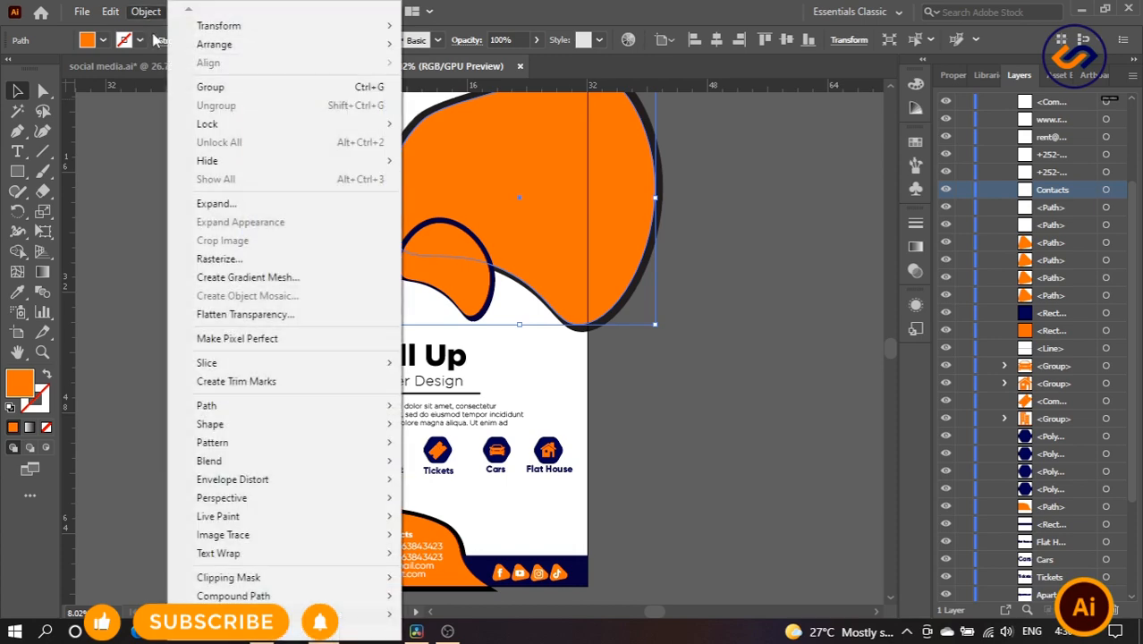
mouse_move(324, 597)
left_click(469, 604)
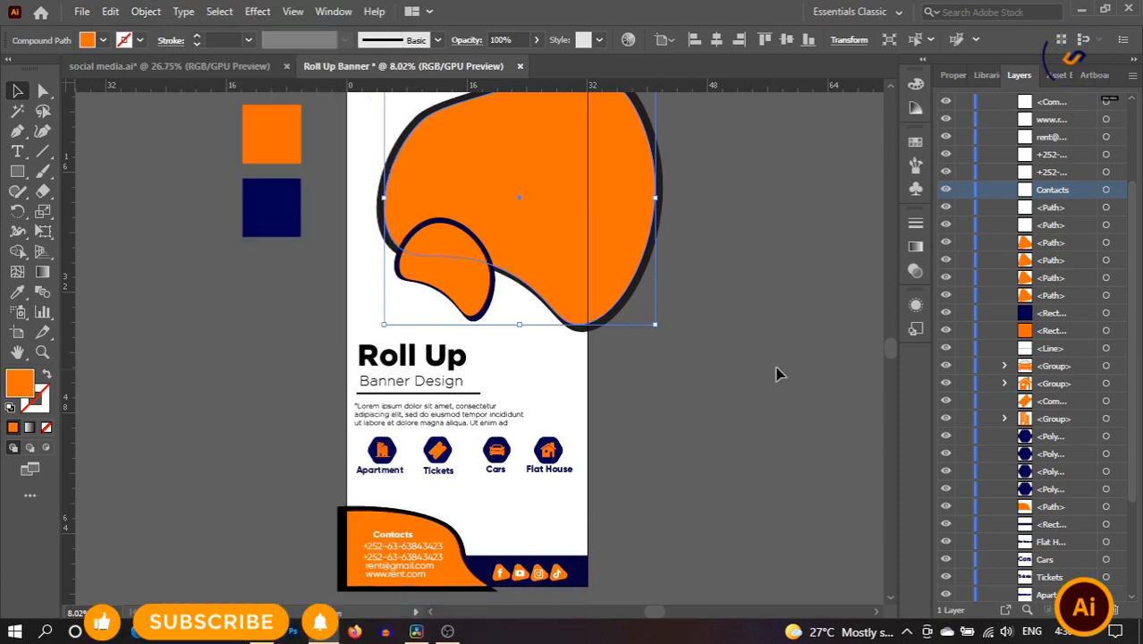
- Bring the apartment building photo over from social media.ai and scale it to cover the blob
left_click(189, 66)
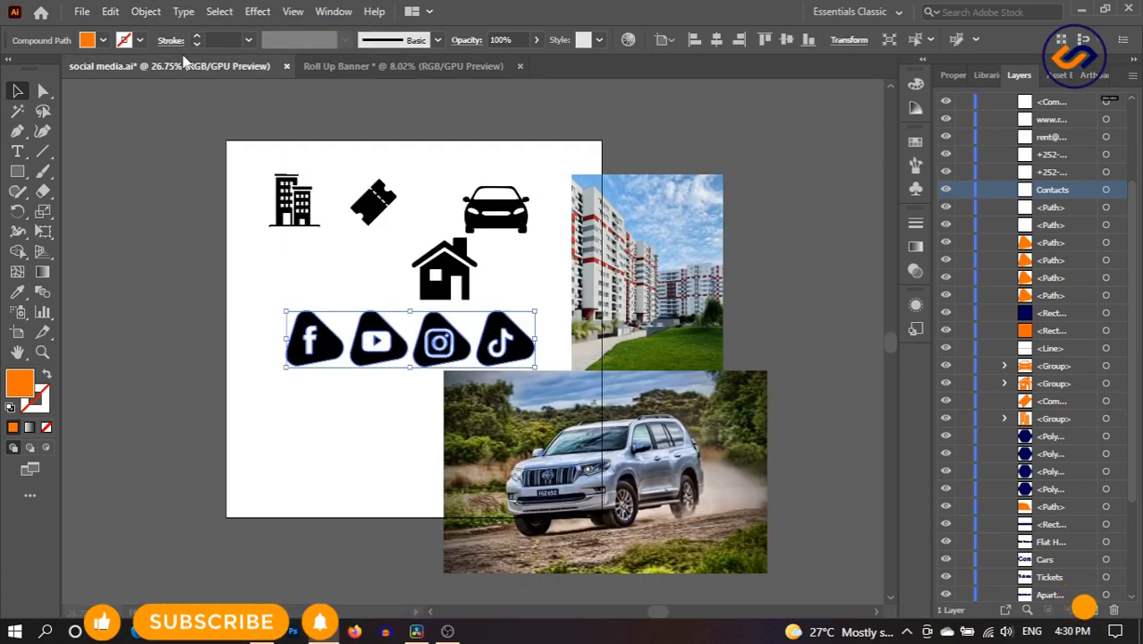
left_click_drag(635, 288, 838, 529)
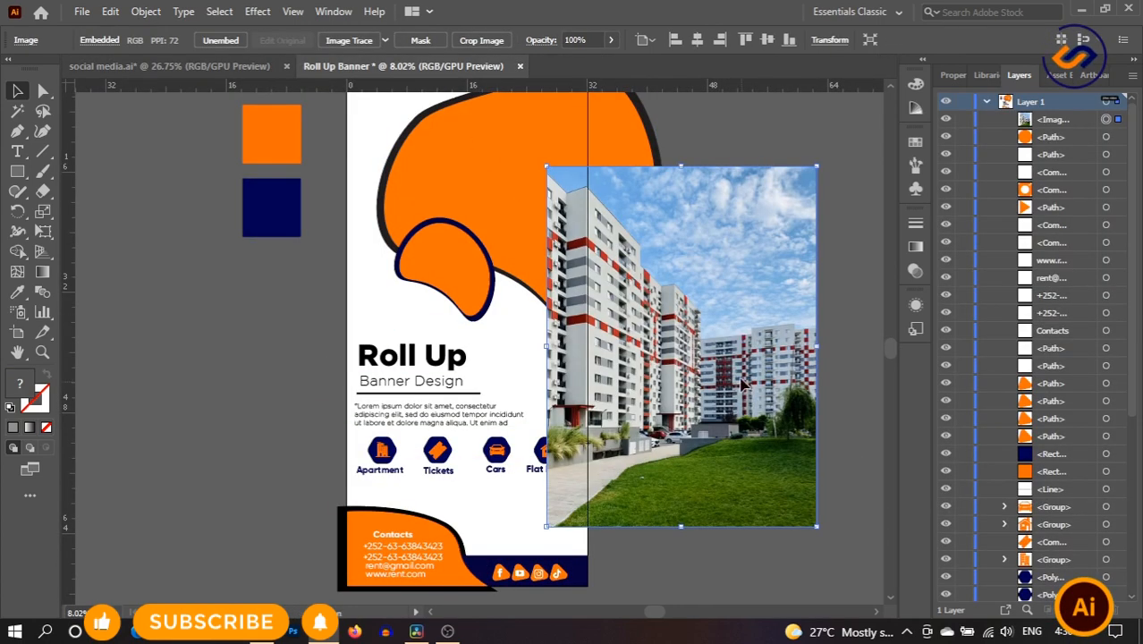
left_click_drag(741, 383, 565, 255)
left_click_drag(640, 218, 597, 229)
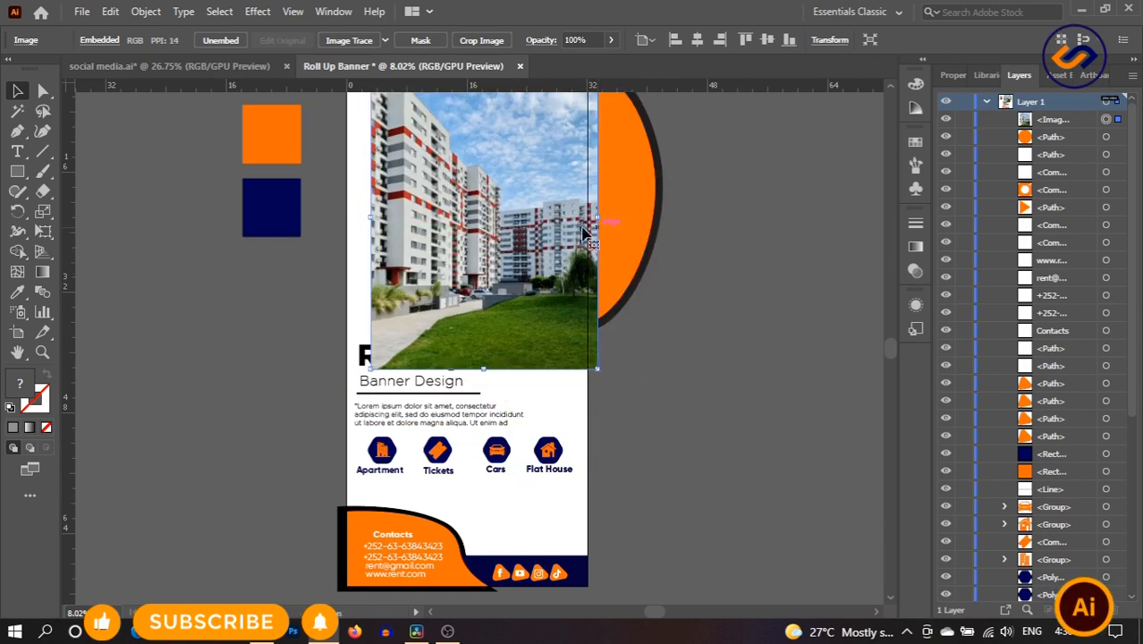
- Send the building photo to the back and clip it inside the large blob
right_click(511, 167)
mouse_move(658, 321)
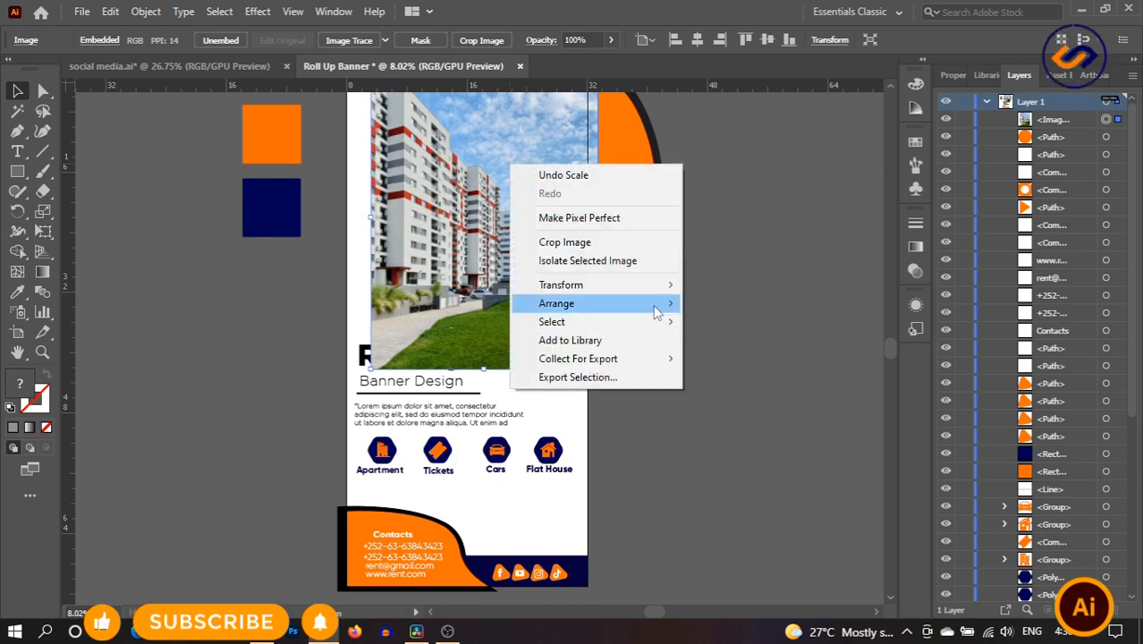
left_click(720, 358)
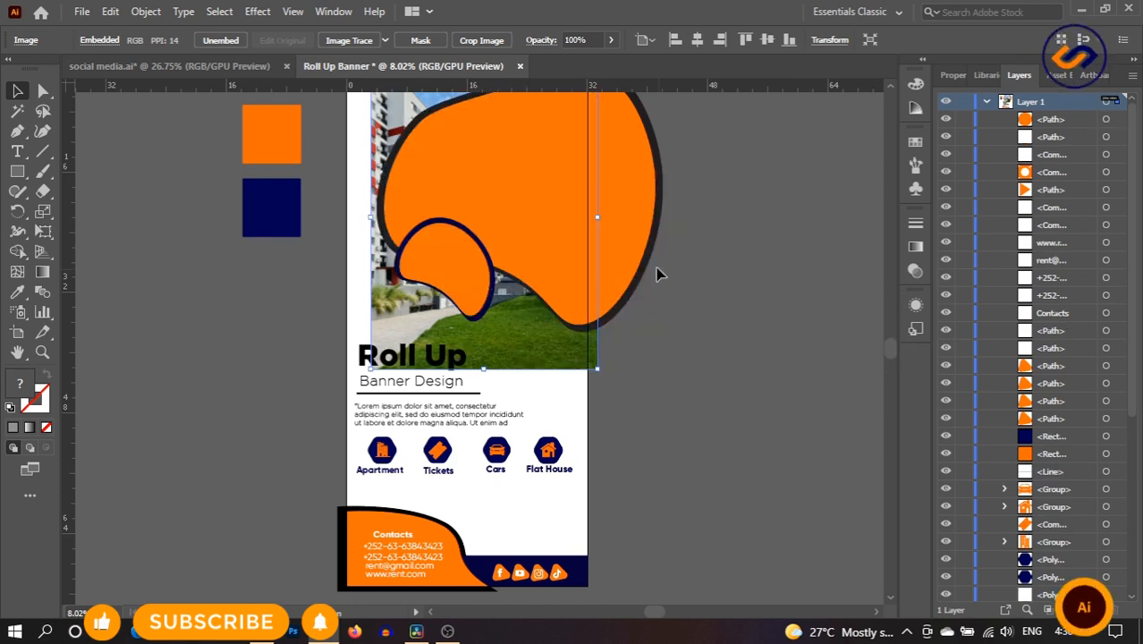
left_click(550, 207, "shift")
right_click(552, 209)
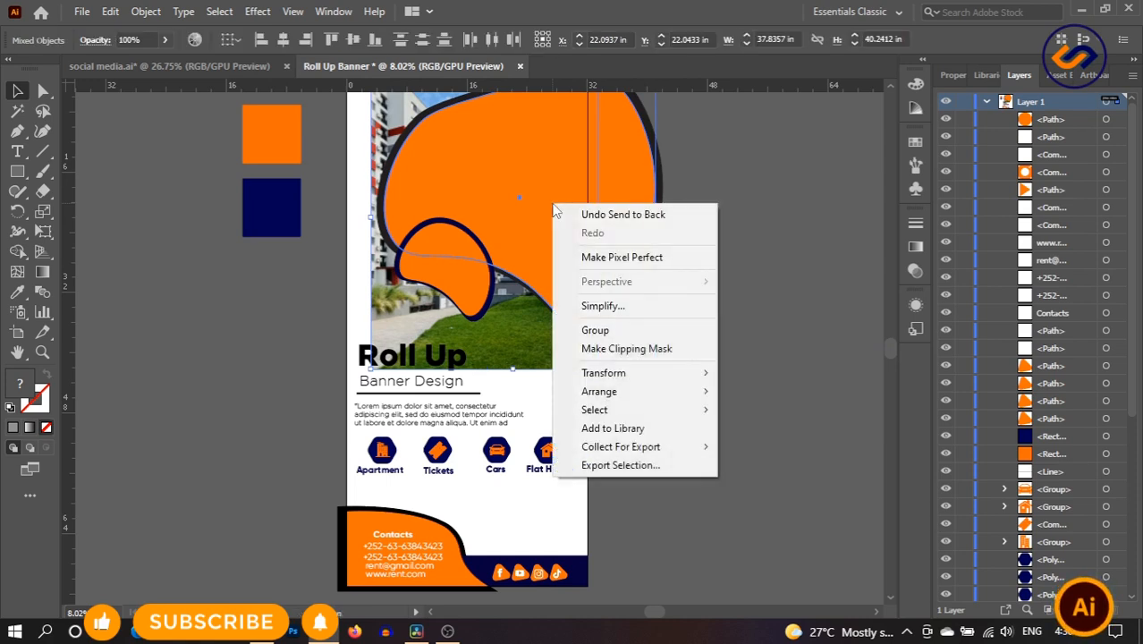
left_click(592, 350)
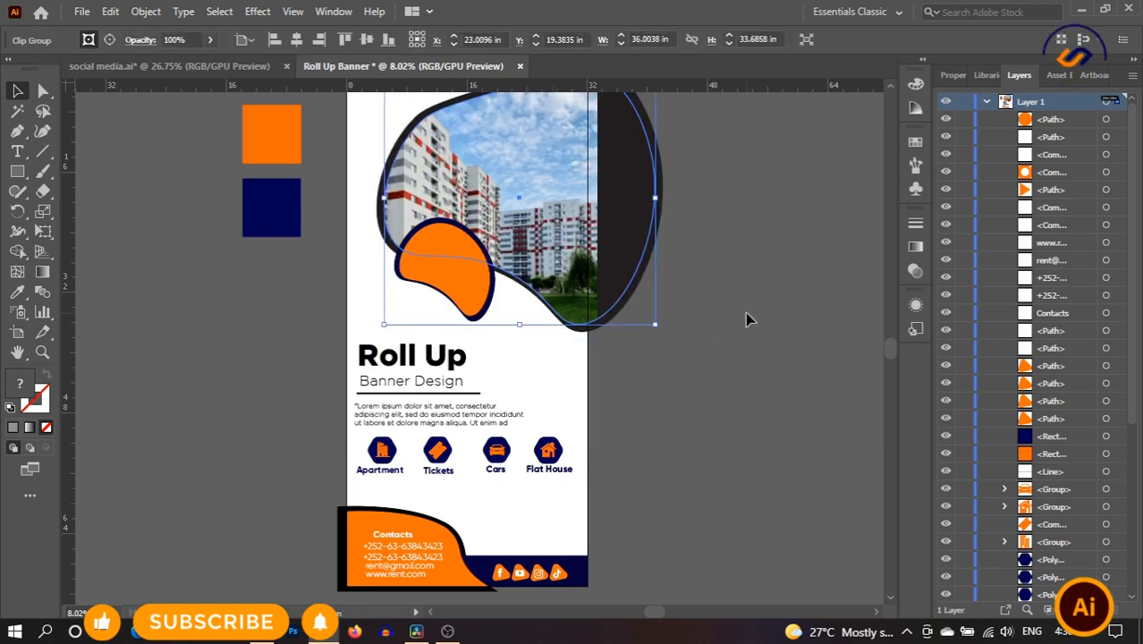
left_click(746, 319)
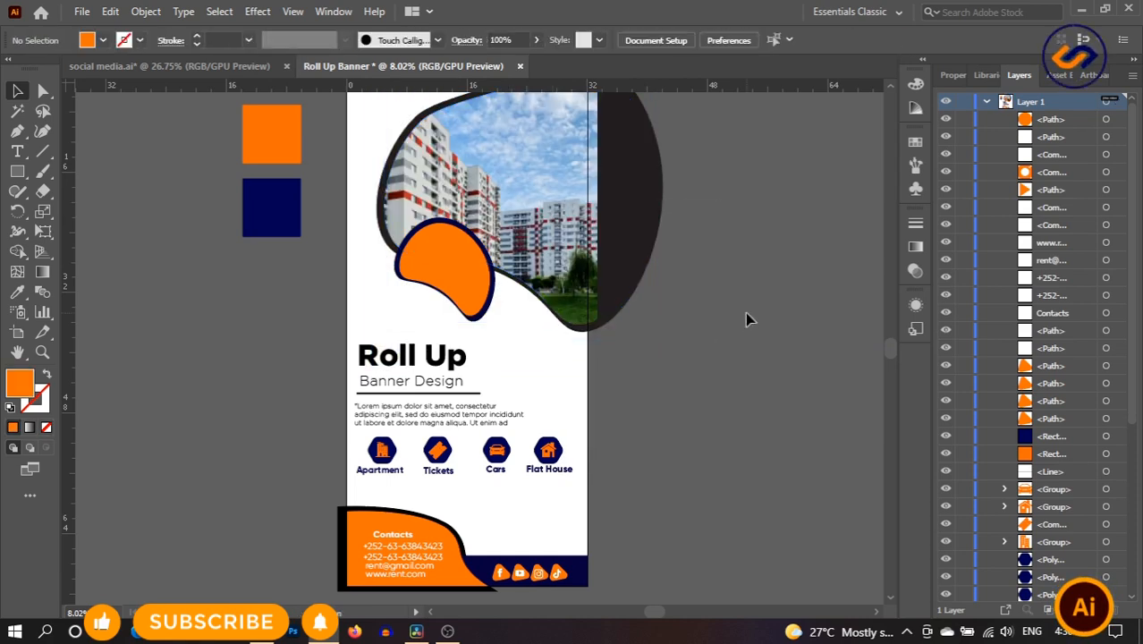
left_click(622, 253)
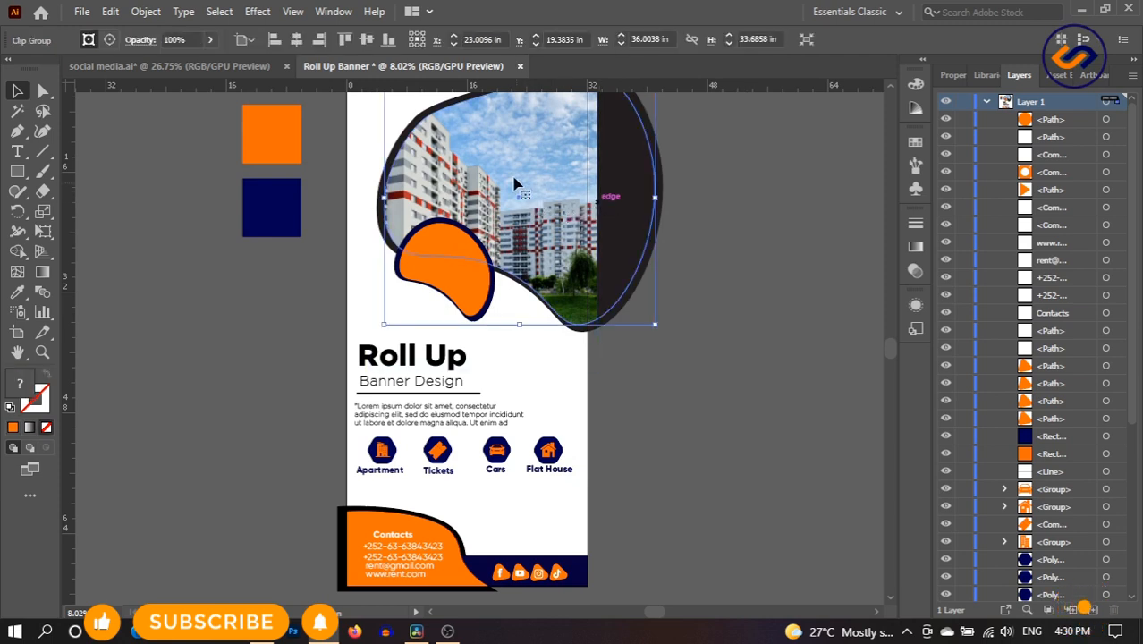
- Turn the small orange blob into a compound path
left_click(786, 235)
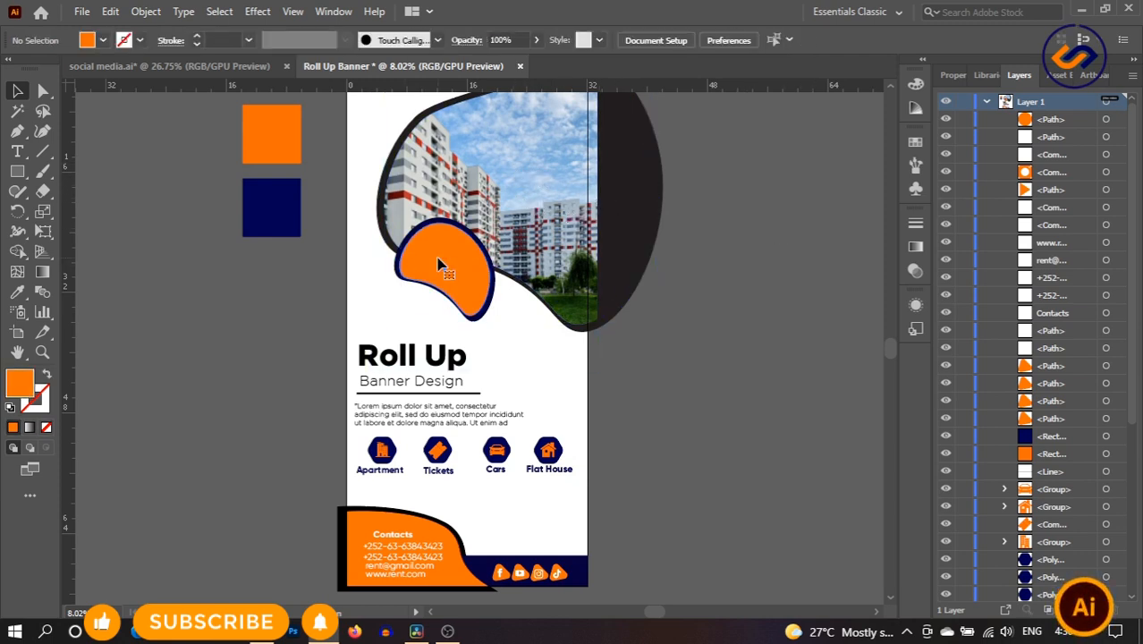
left_click(438, 265)
left_click(147, 11)
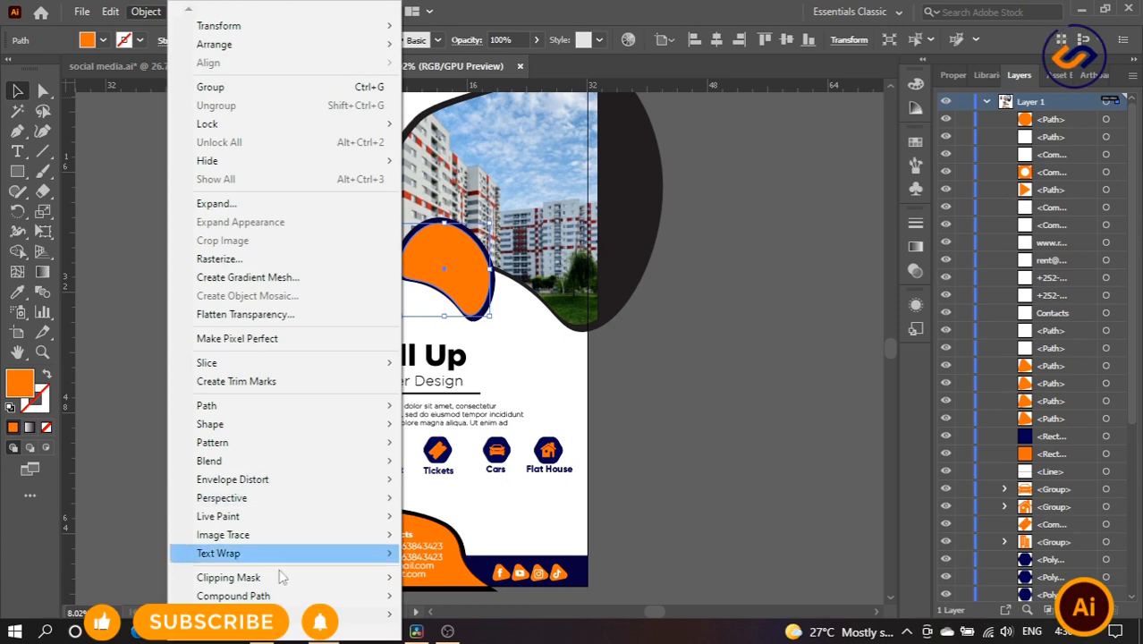
mouse_move(279, 597)
left_click(437, 596)
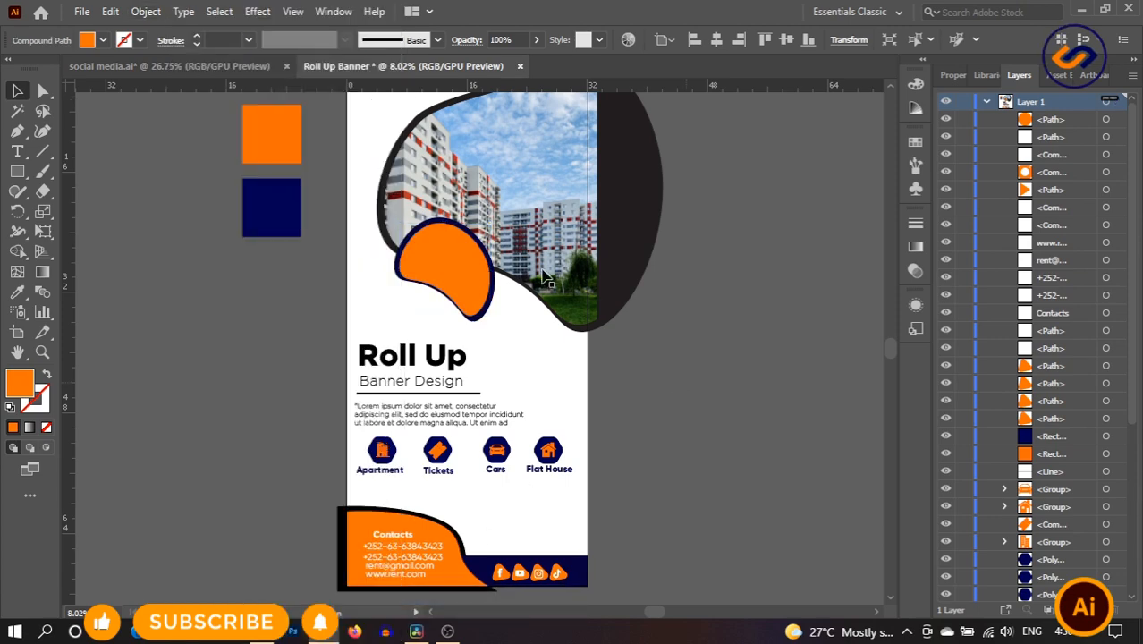
- Bring the car photo over from social media.ai and send it behind the small blob
left_click(203, 66)
left_click_drag(646, 456, 540, 351)
right_click(458, 259)
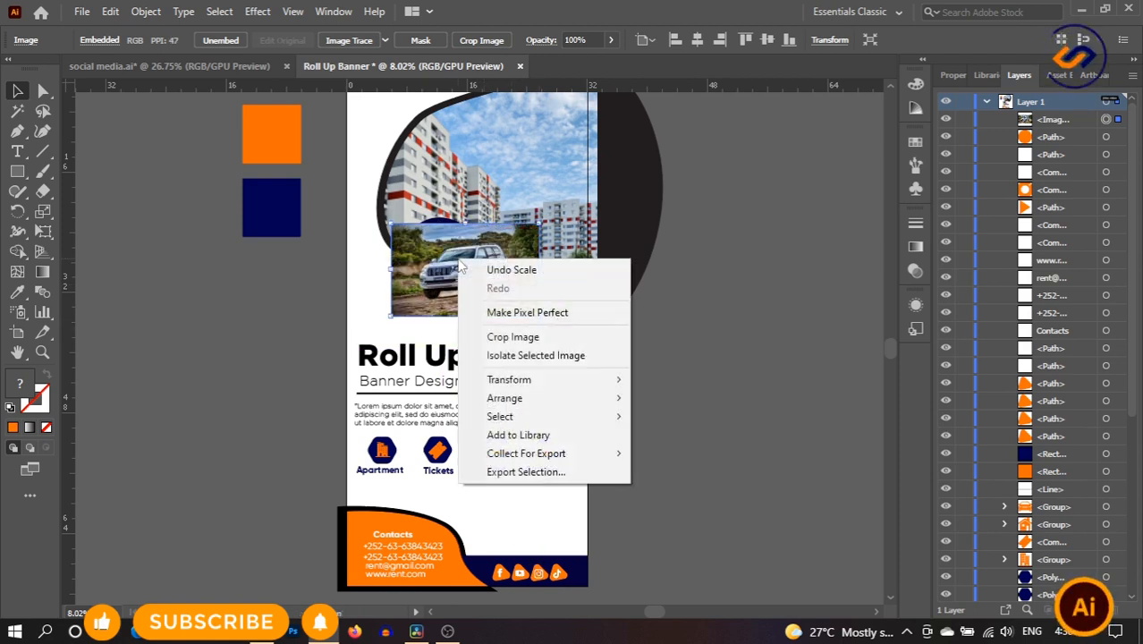
right_click(432, 262)
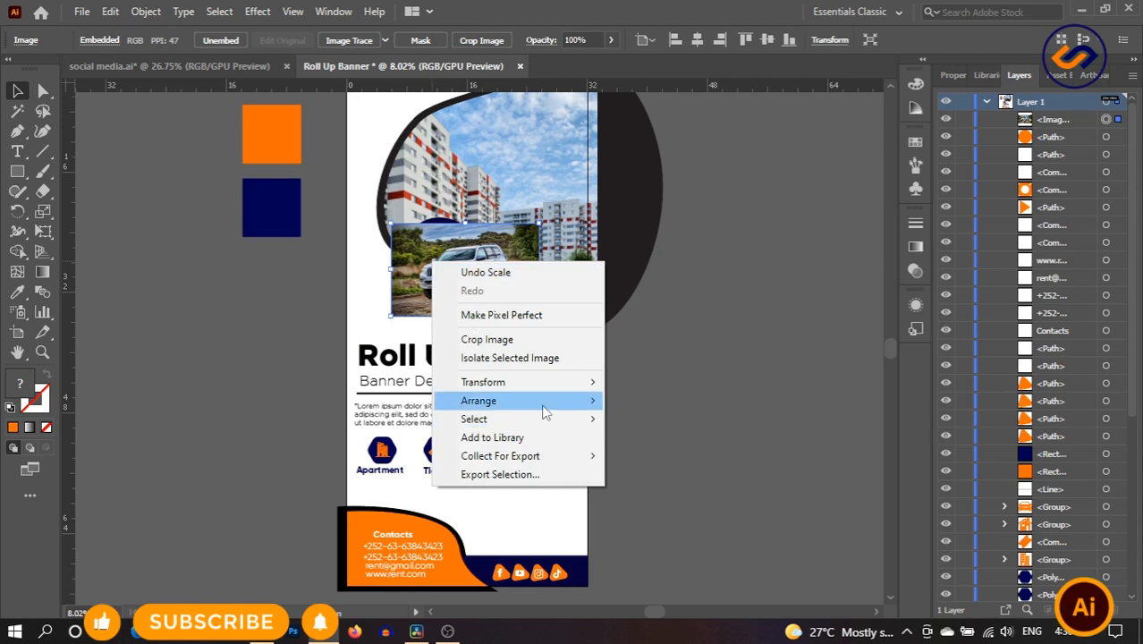
mouse_move(583, 411)
left_click(660, 457)
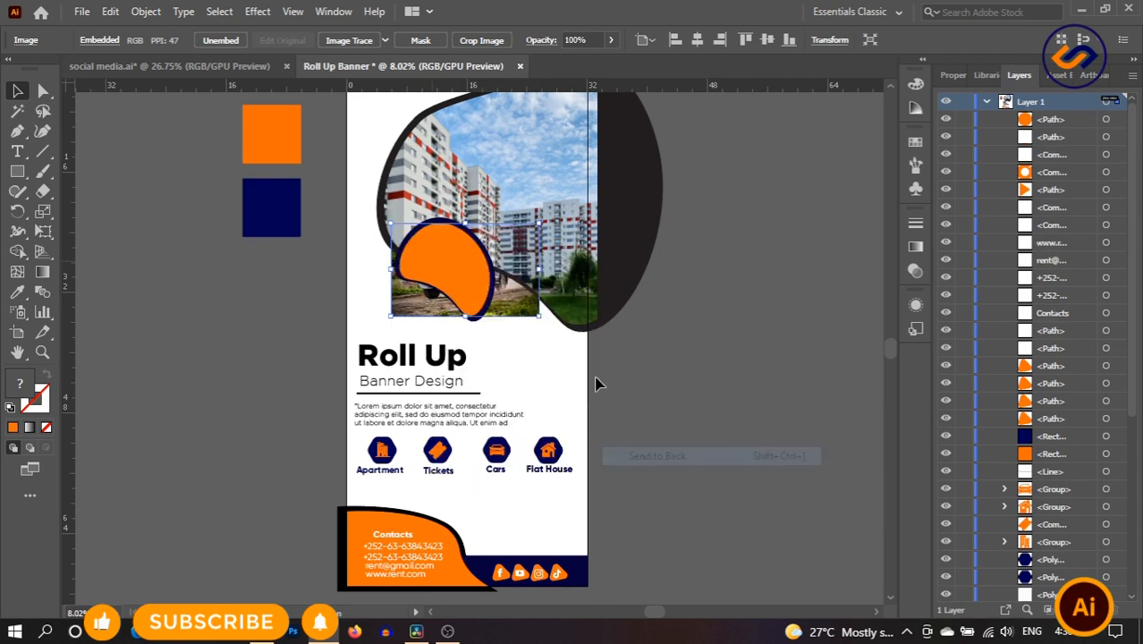
- Clip the car photo inside the small blob with a clipping mask
left_click(450, 274, "shift")
right_click(450, 274)
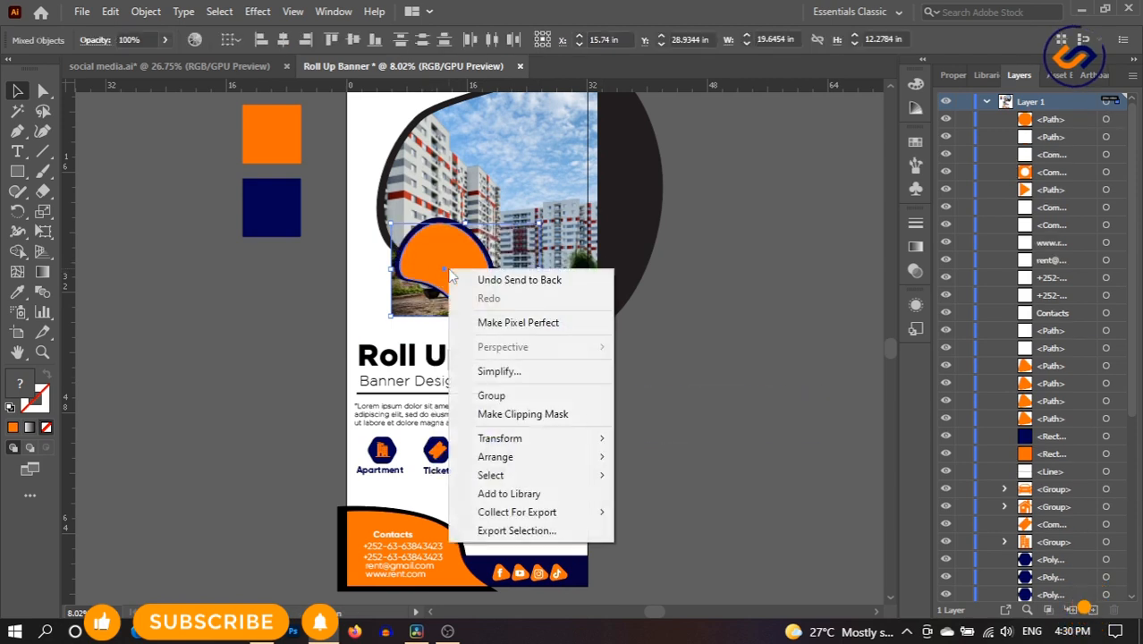
left_click(559, 414)
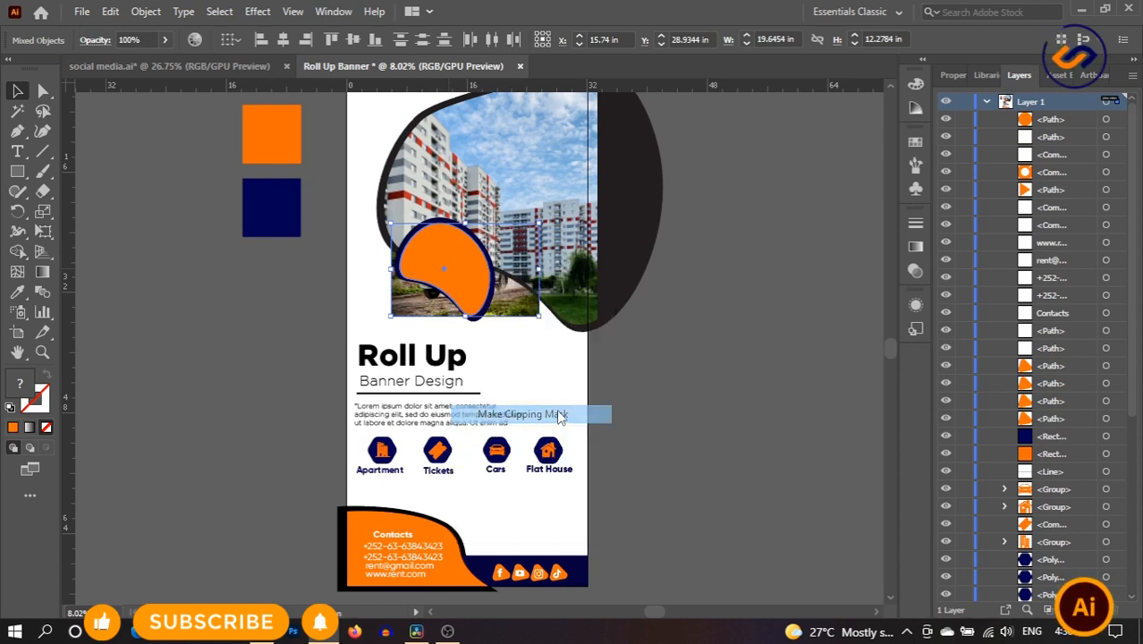
left_click(651, 391)
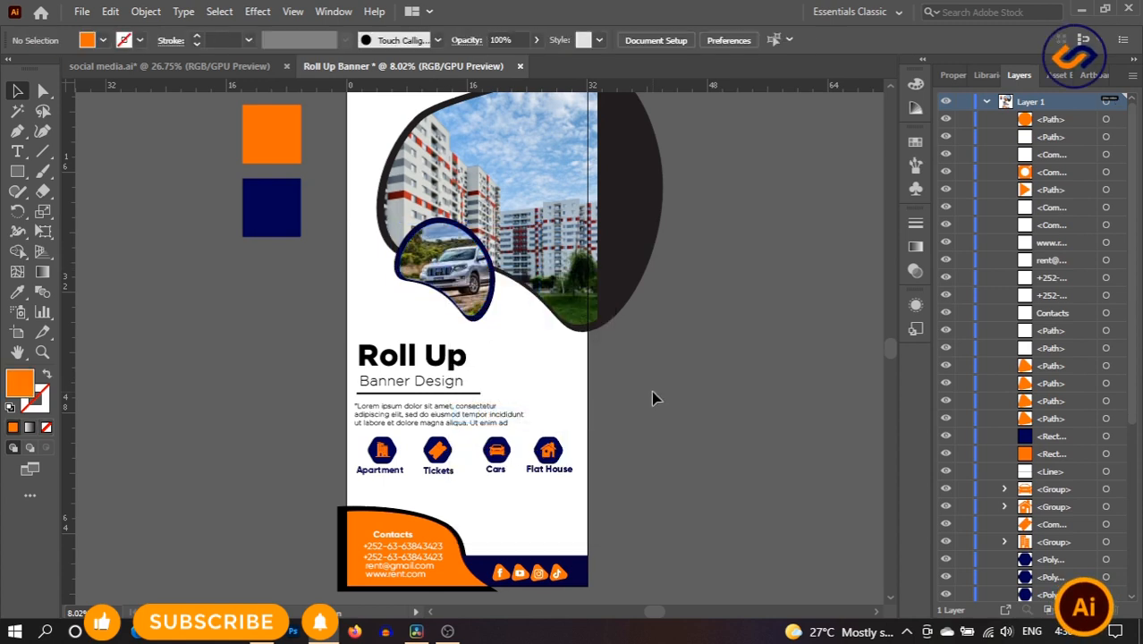
- Fill the dark backing shape behind the apartment photo with the orange swatch colour using the Eyedropper
left_click(408, 198)
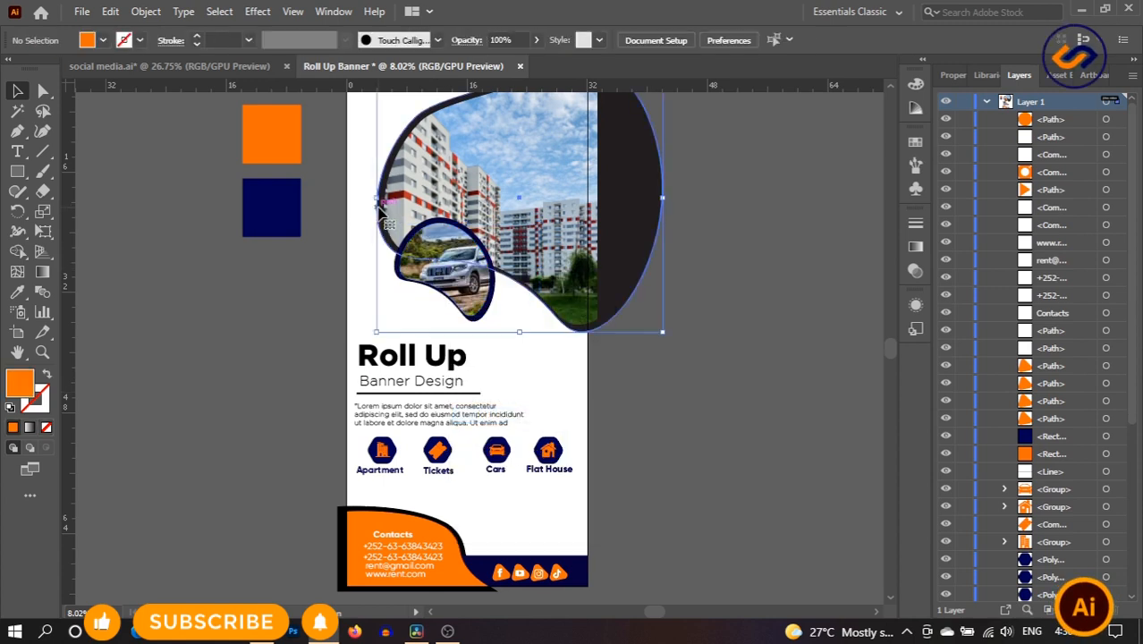
left_click(17, 292)
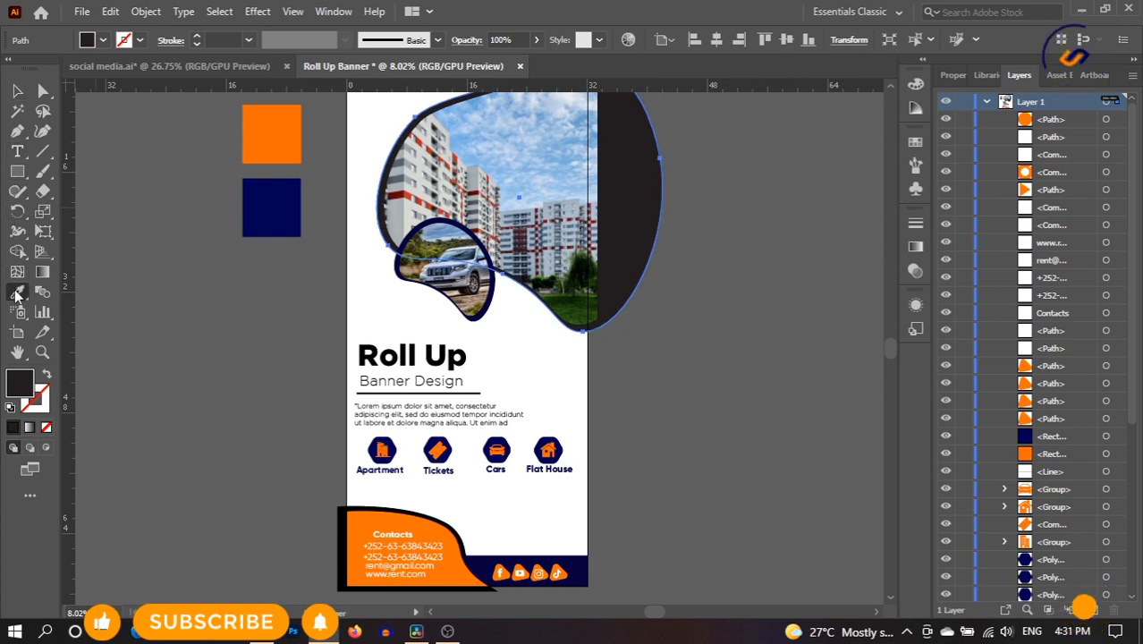
left_click(266, 195)
left_click(17, 90)
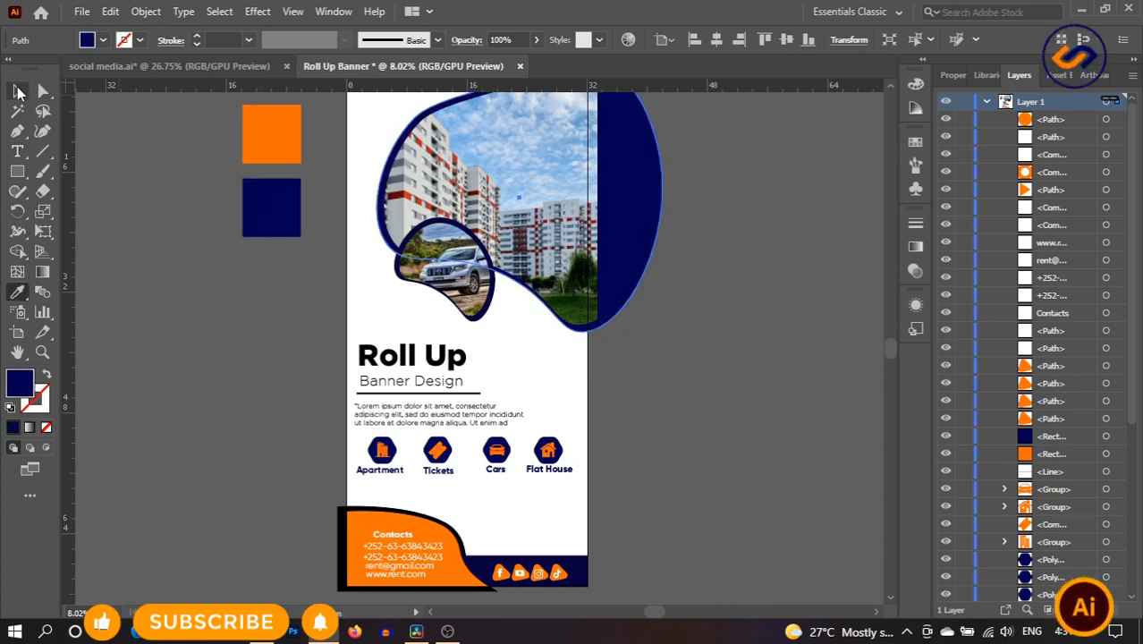
left_click(18, 292)
left_click(261, 130)
left_click(16, 91)
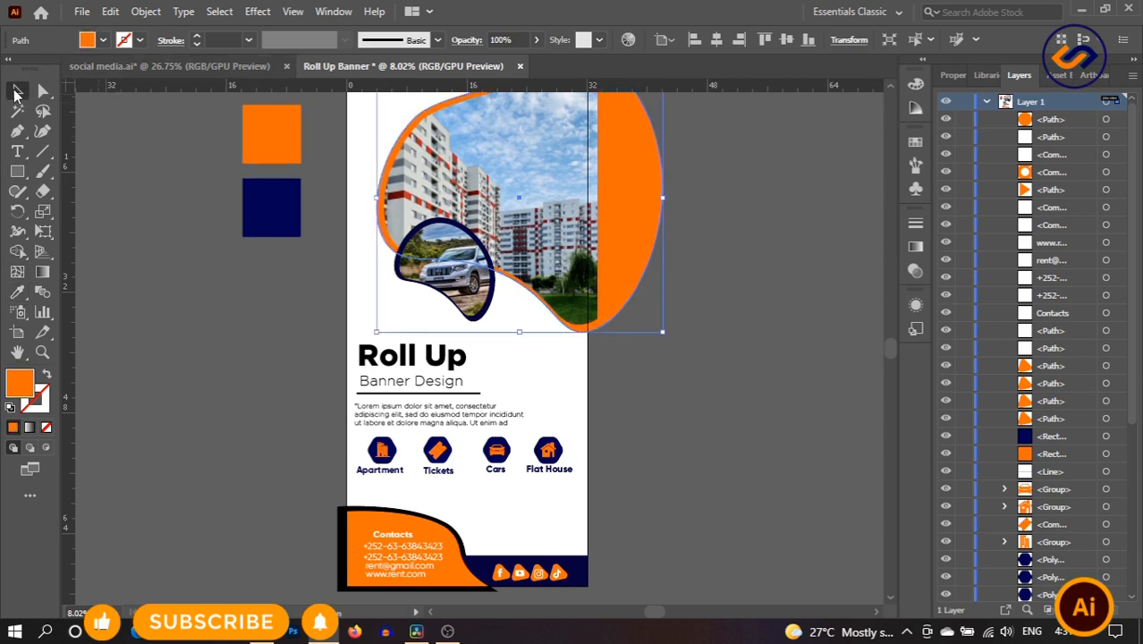
left_click(700, 308)
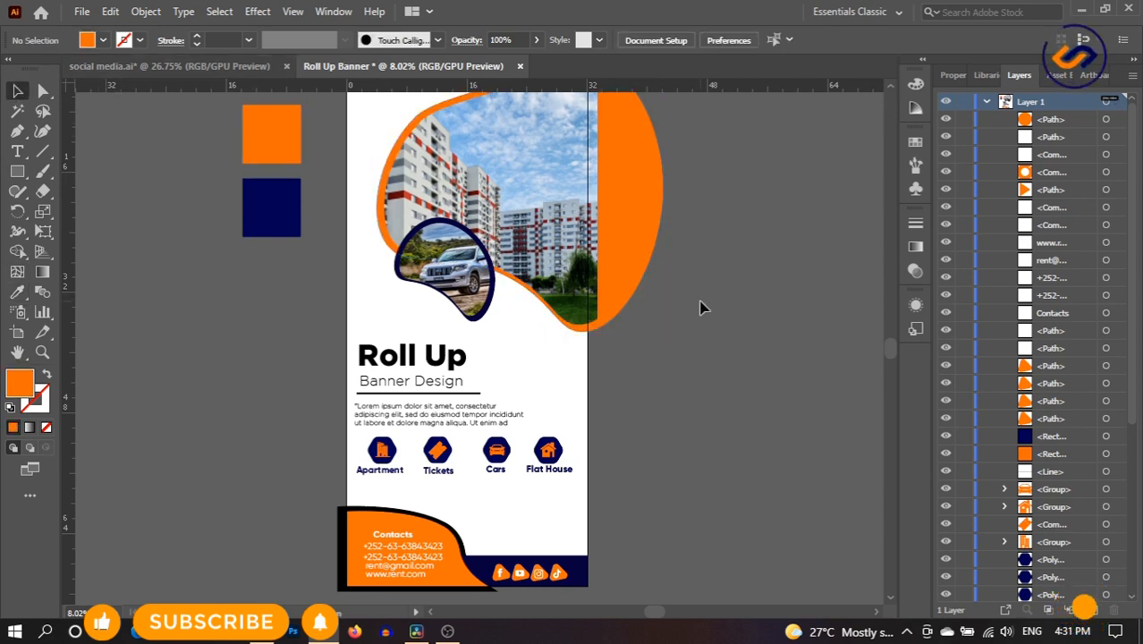
scroll(700, 308, "up", 3)
scroll(700, 308, "down", 3)
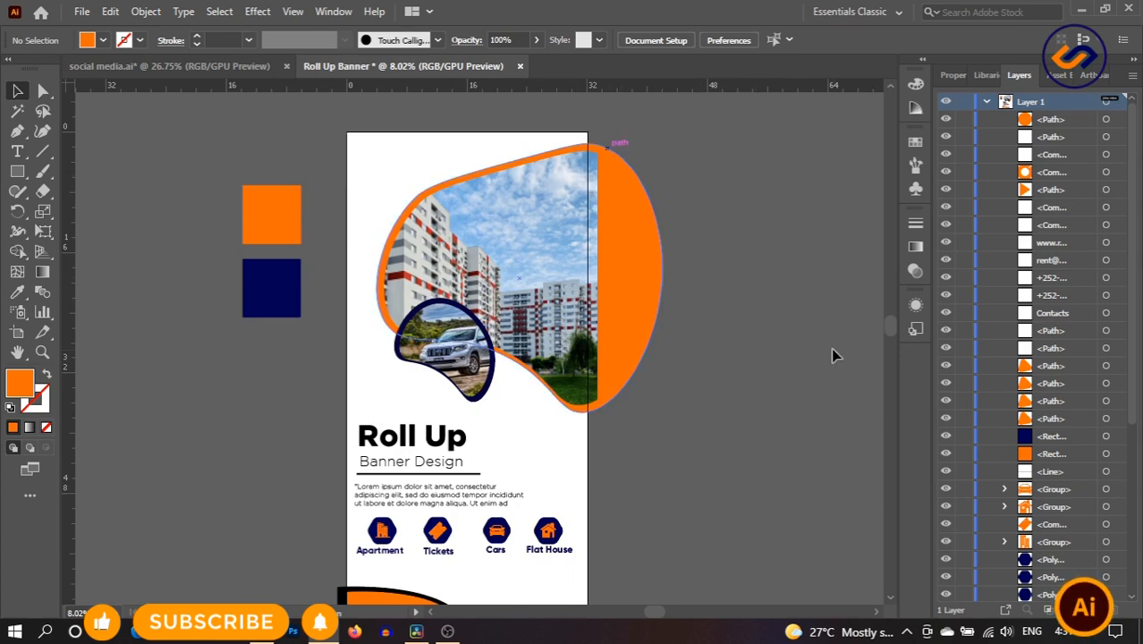
scroll(676, 266, "down", 4)
- Draw a rectangle covering the whole banner and send it behind all the artwork
scroll(676, 266, "up", 3)
left_click(17, 171)
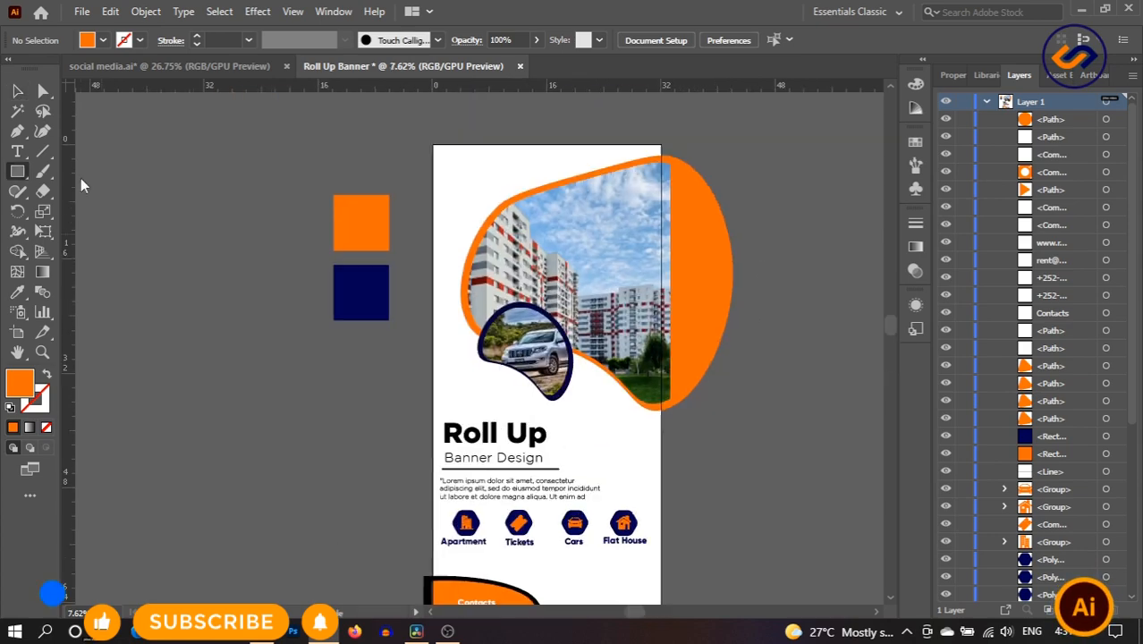
left_click_drag(432, 143, 660, 547)
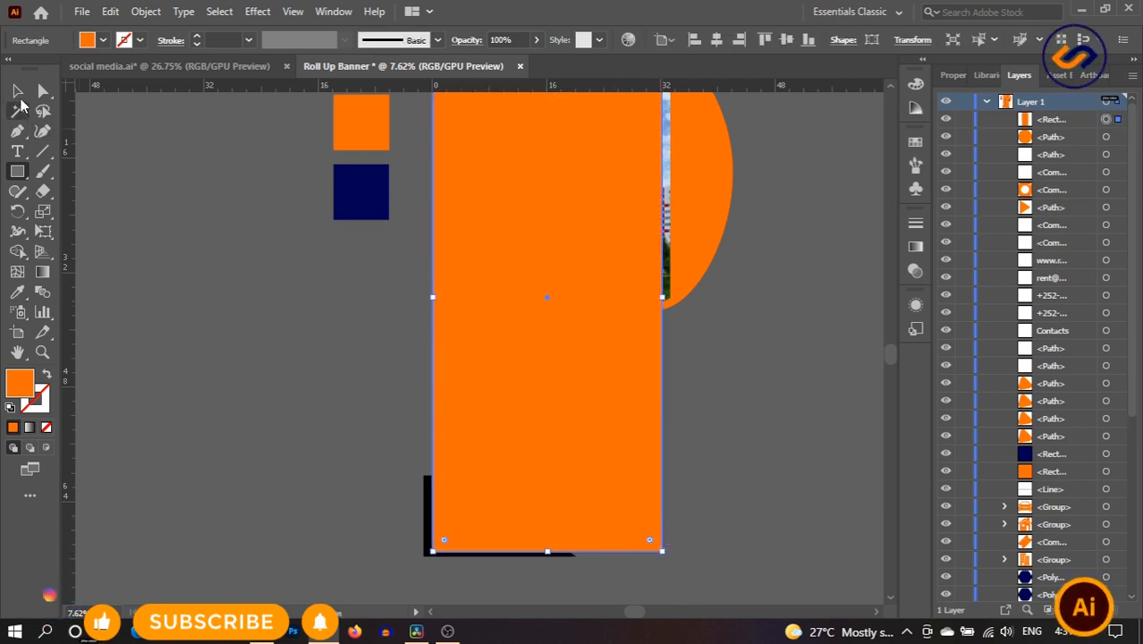
key("v")
right_click(582, 351)
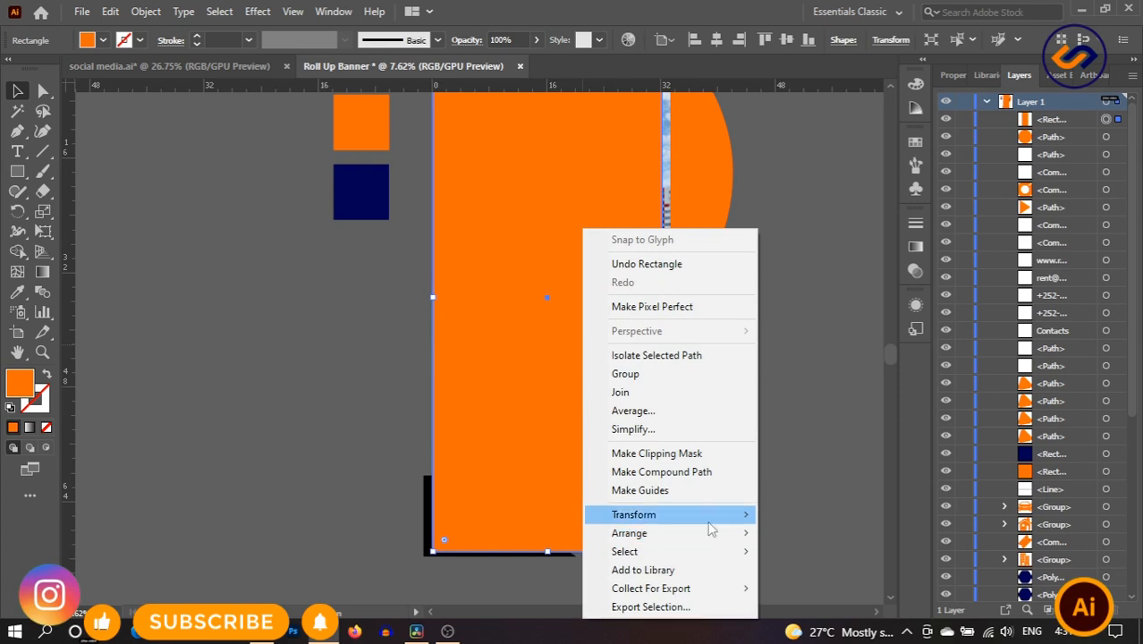
mouse_move(706, 537)
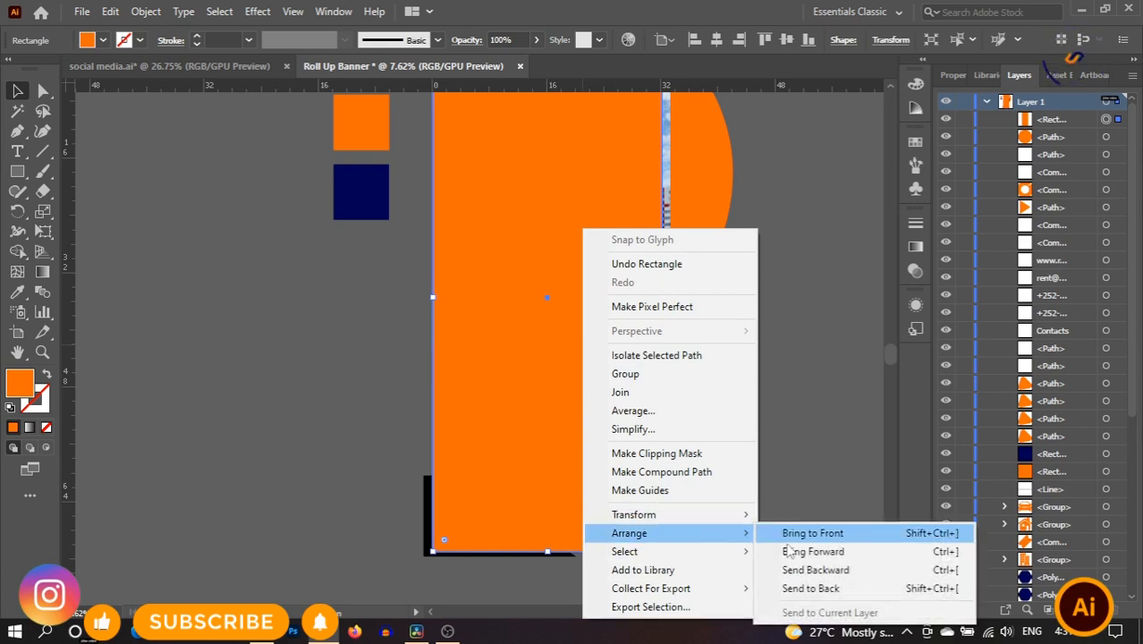
left_click(813, 586)
scroll(734, 385, "up", 2)
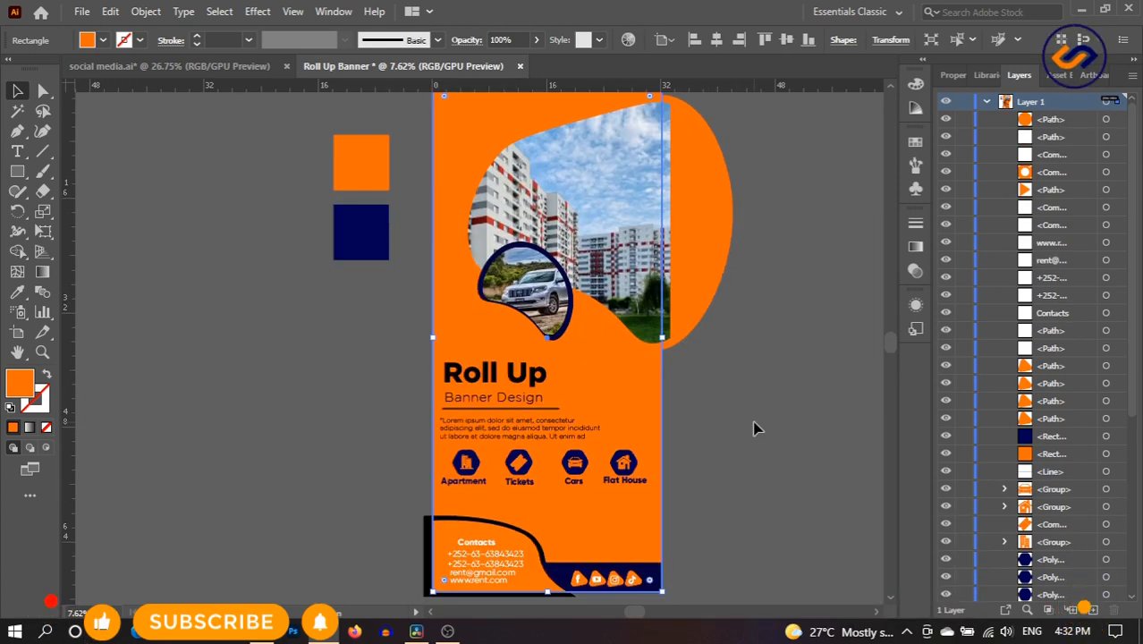
left_click(751, 413)
left_click(598, 188)
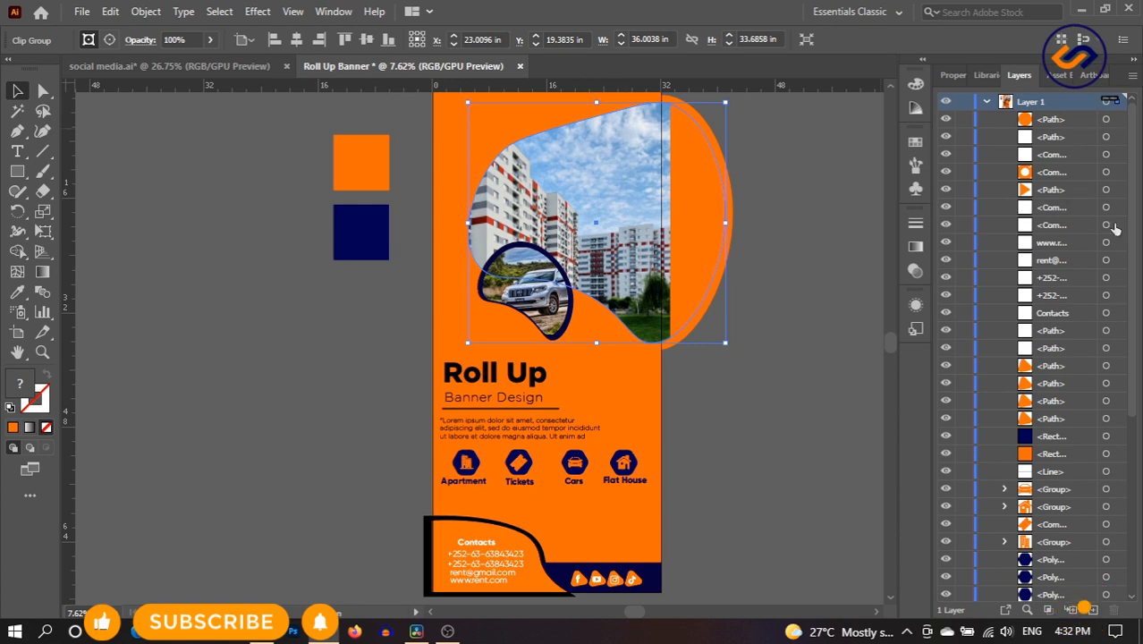
- Target the apartment image inside its clip group and narrow it to end at the banner's right edge
scroll(1067, 389, "down", 5)
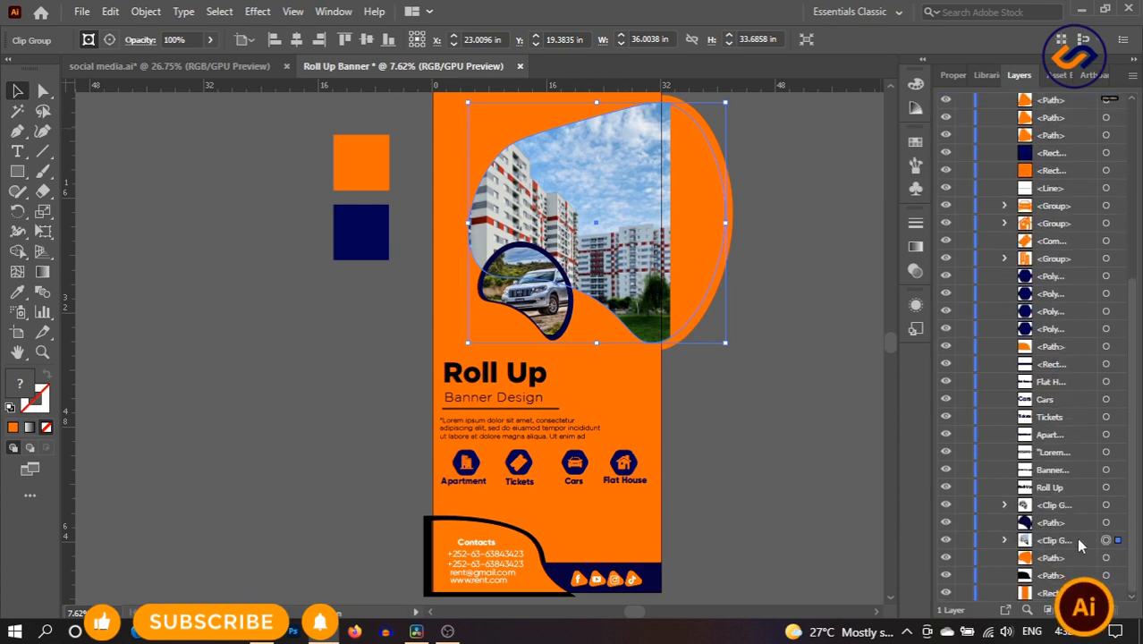
left_click(1003, 540)
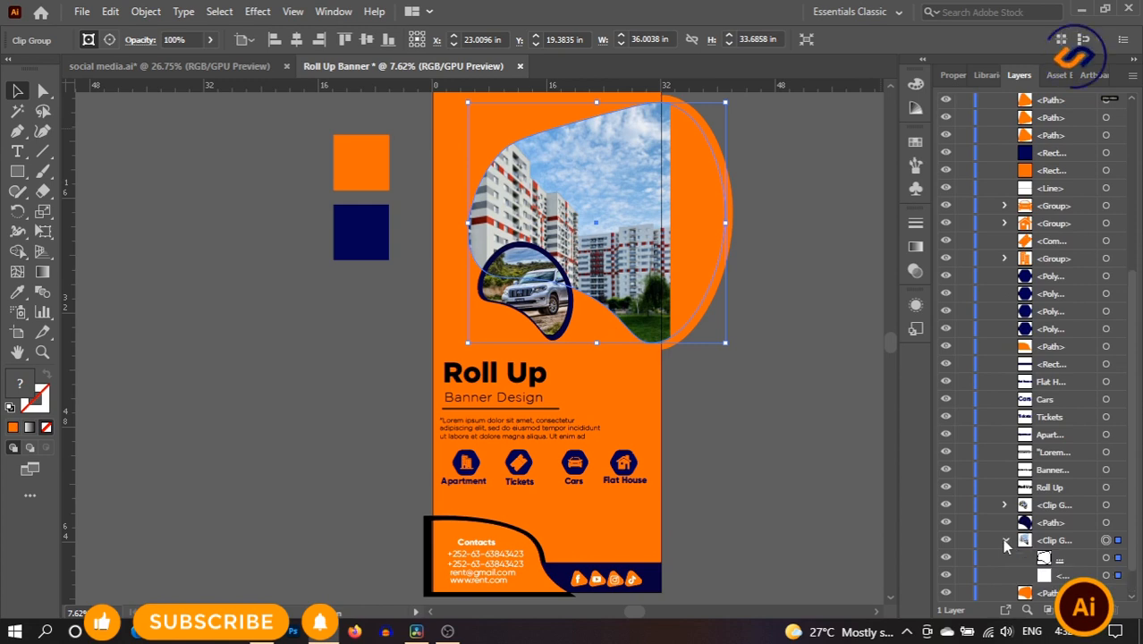
left_click(1060, 577)
left_click(1106, 575)
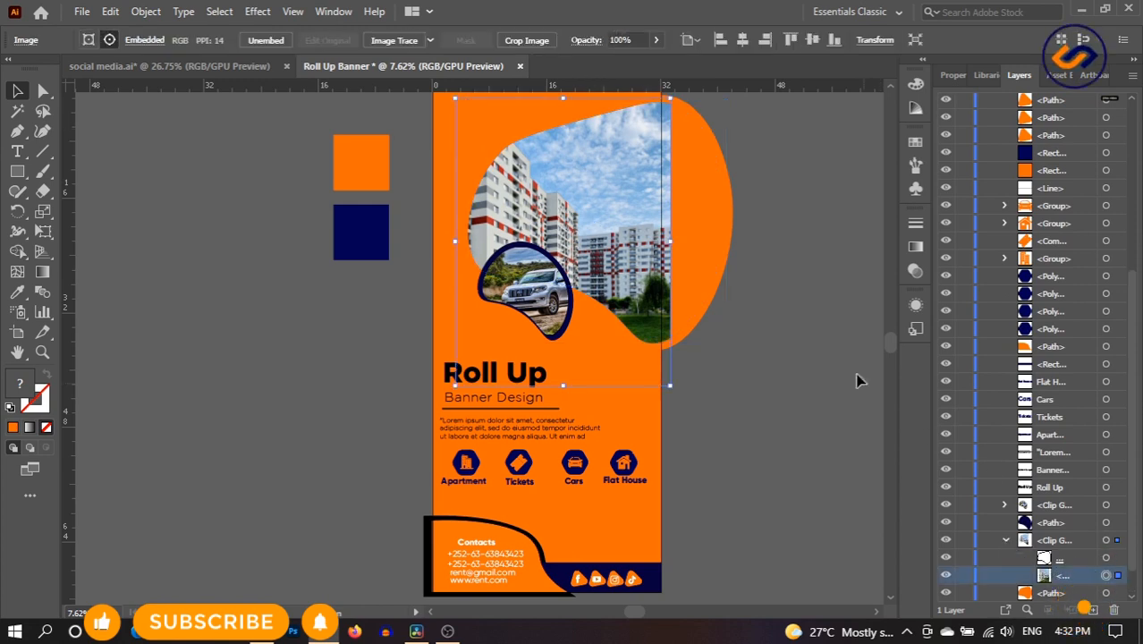
left_click_drag(672, 242, 663, 243)
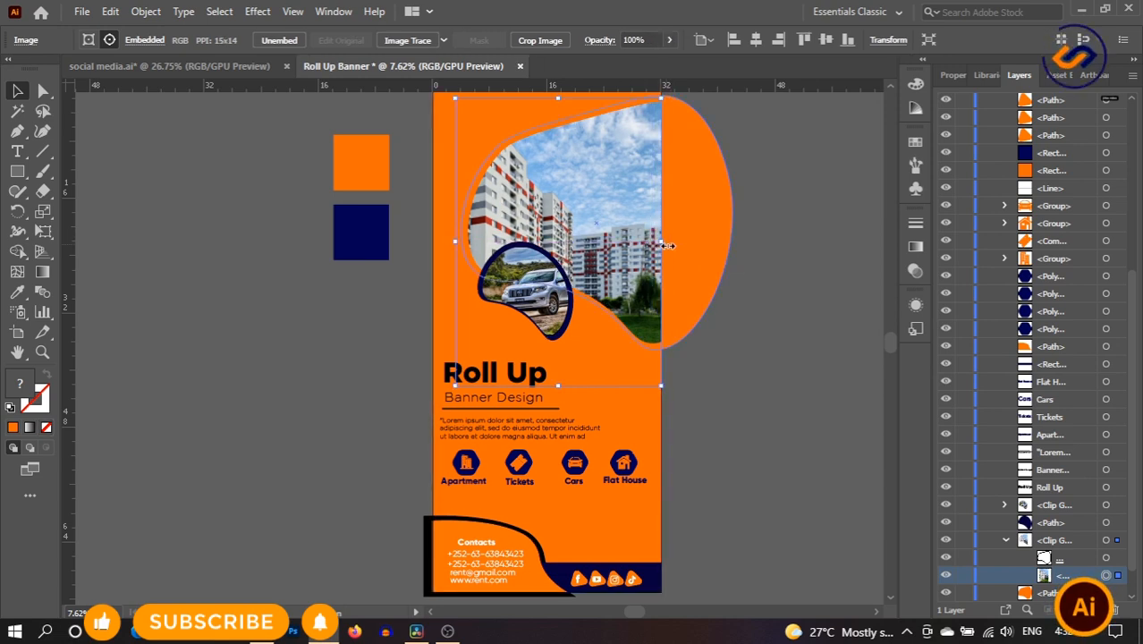
key("ctrl+z")
left_click_drag(672, 243, 661, 244)
key("ctrl+z")
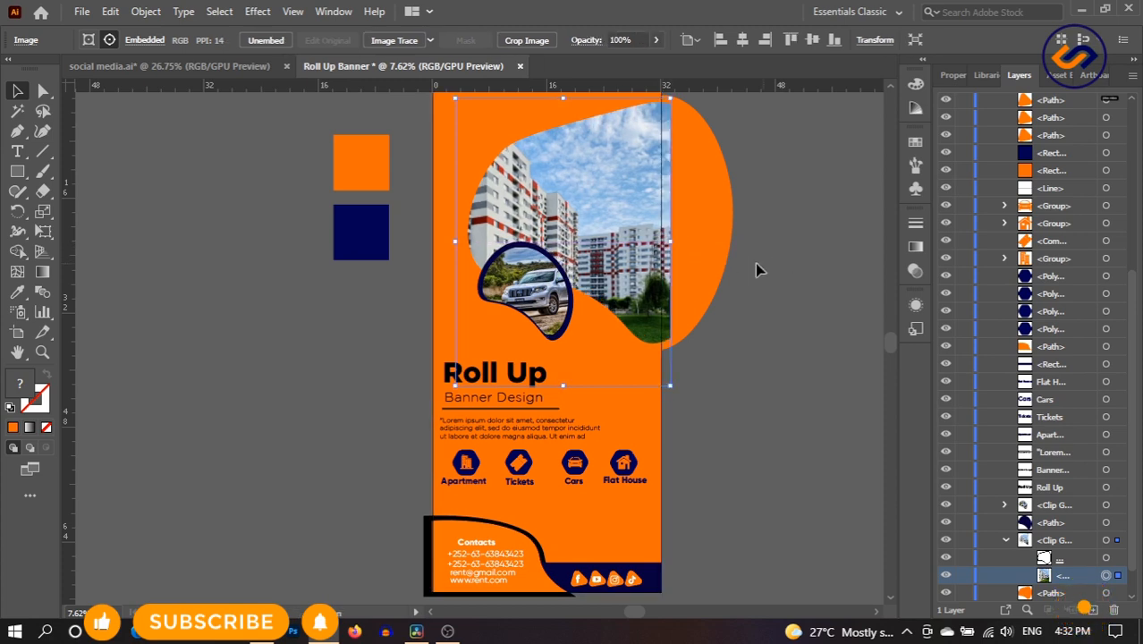
left_click_drag(666, 243, 662, 243)
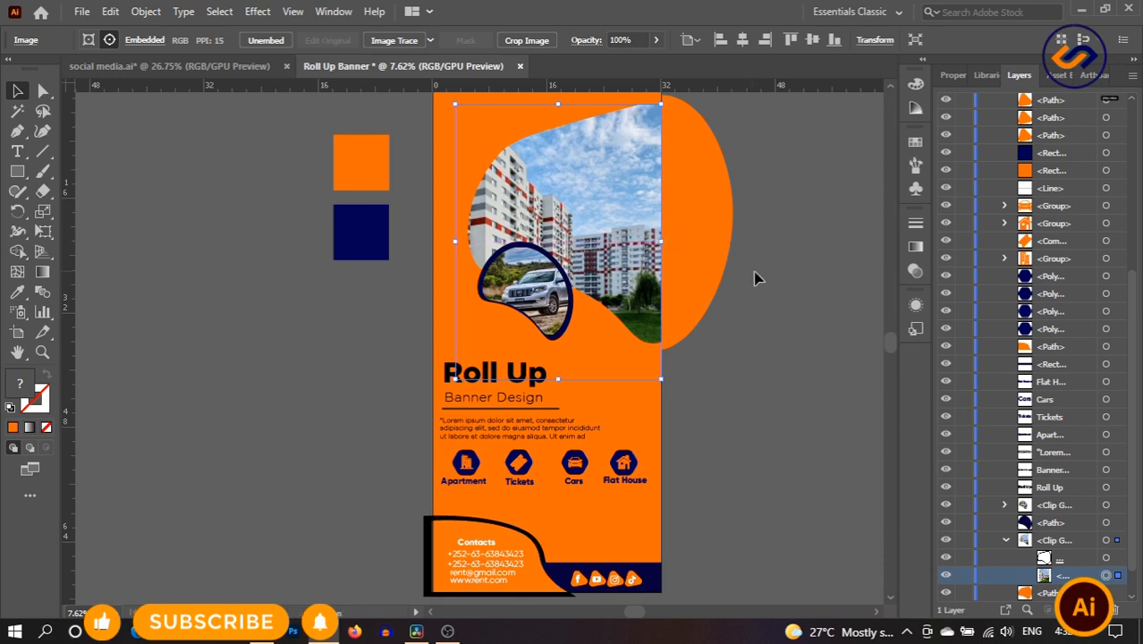
left_click(773, 280)
- Nudge the building image slightly upward within its blob
left_click_drag(591, 184, 592, 184)
left_click(1106, 575)
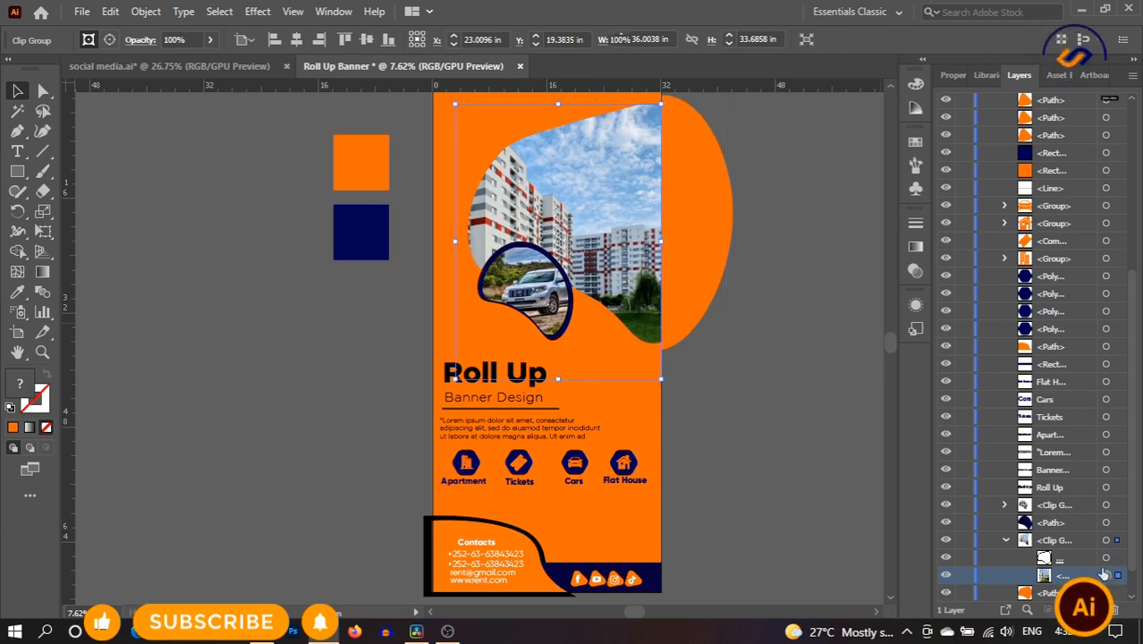
left_click_drag(609, 256, 609, 257)
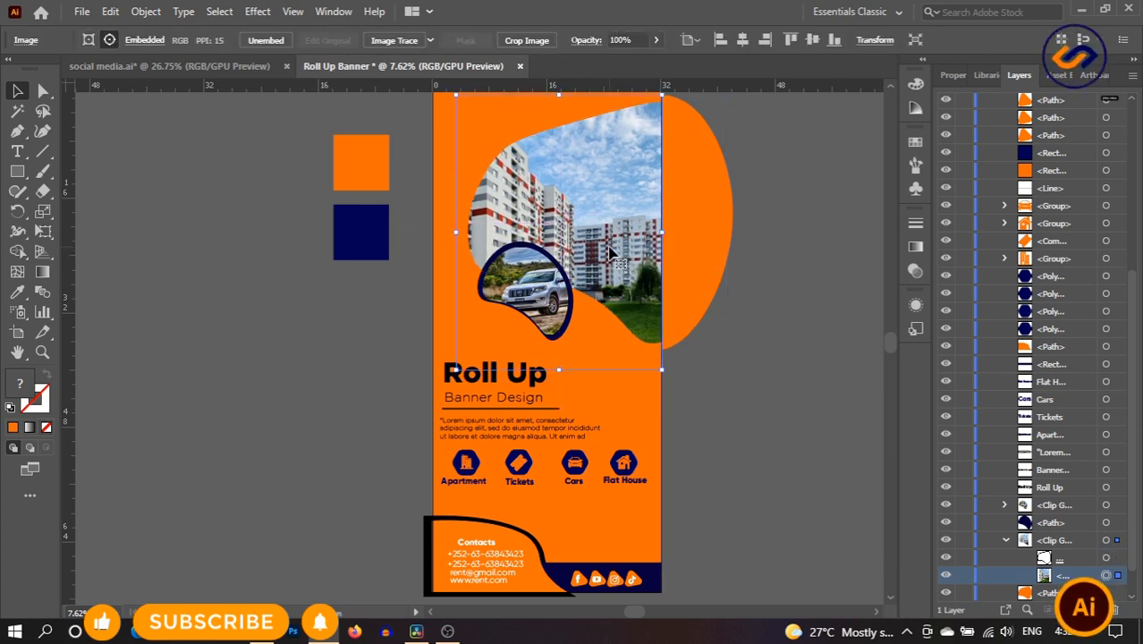
left_click(839, 293)
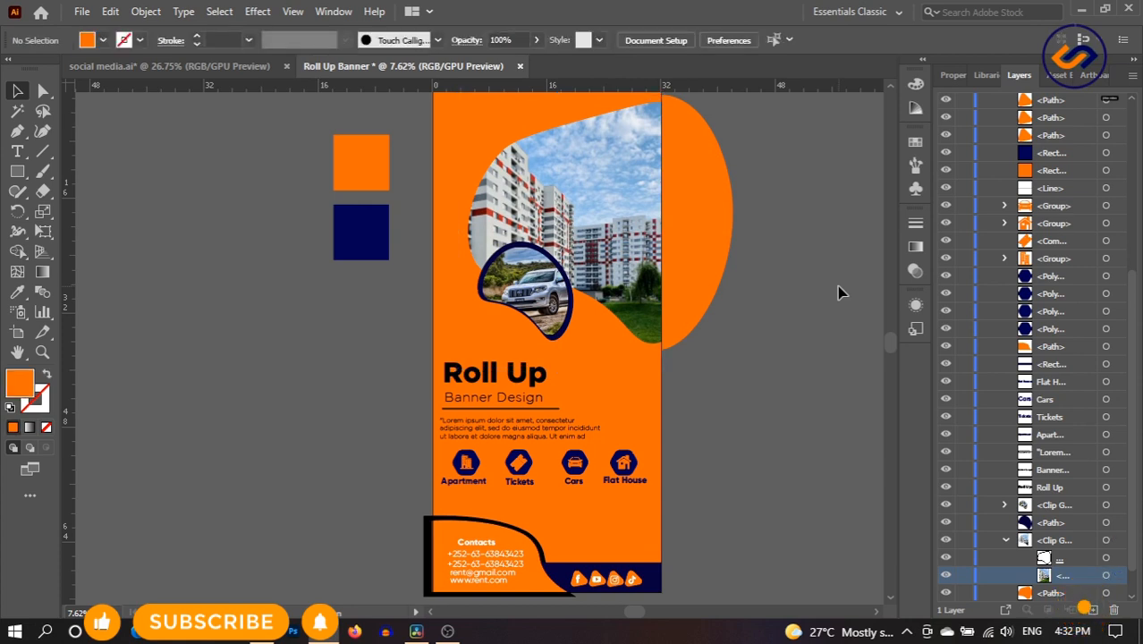
- Use Shape Builder to delete the blob's bulge past the right edge and the contacts shape's left sliver
left_click(689, 228)
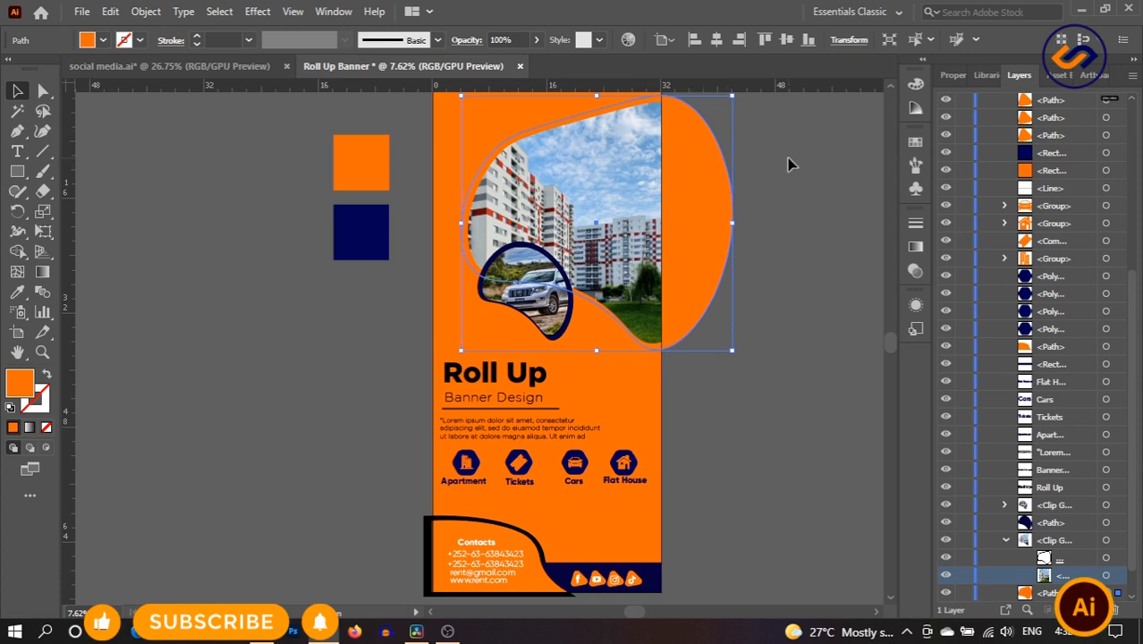
left_click(789, 163)
left_click(684, 227)
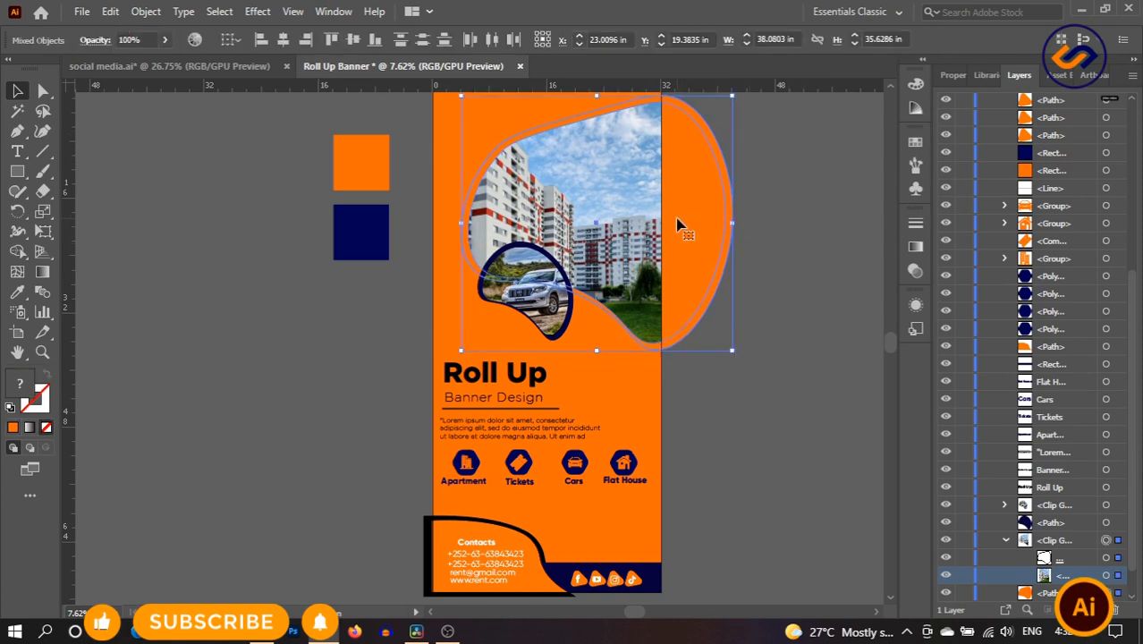
left_click(648, 407, "shift")
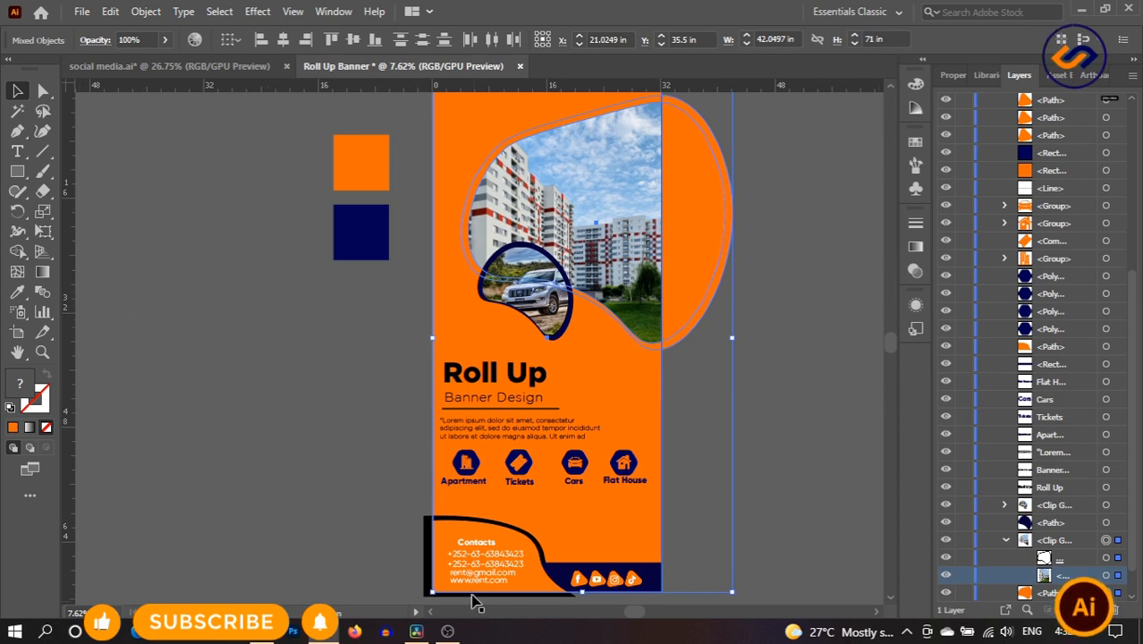
left_click(431, 577, "shift")
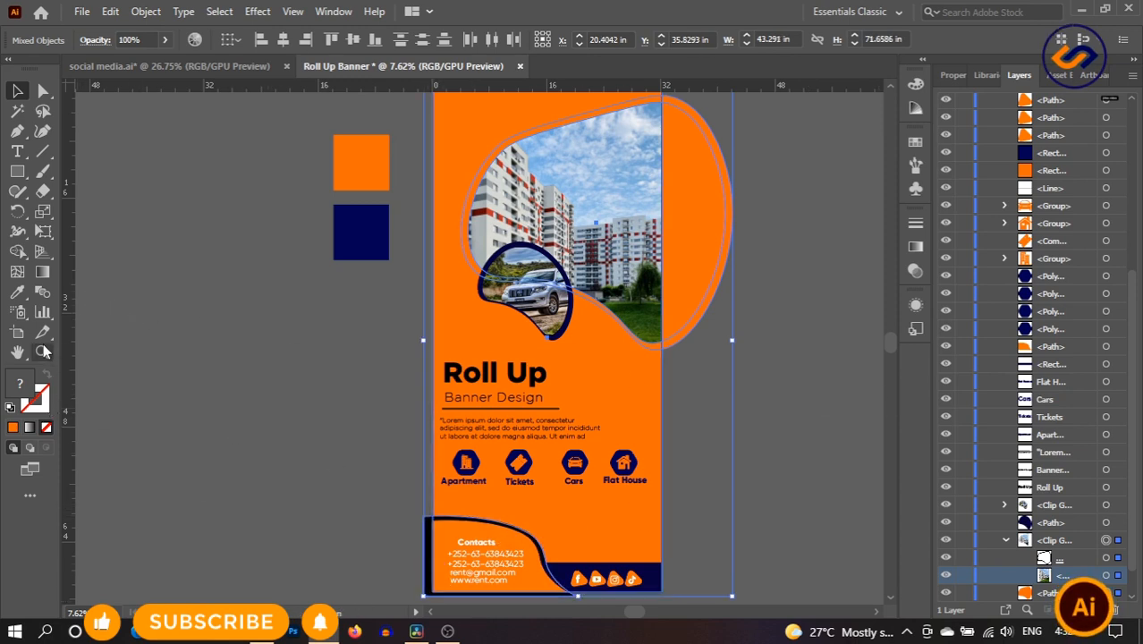
left_click(18, 251)
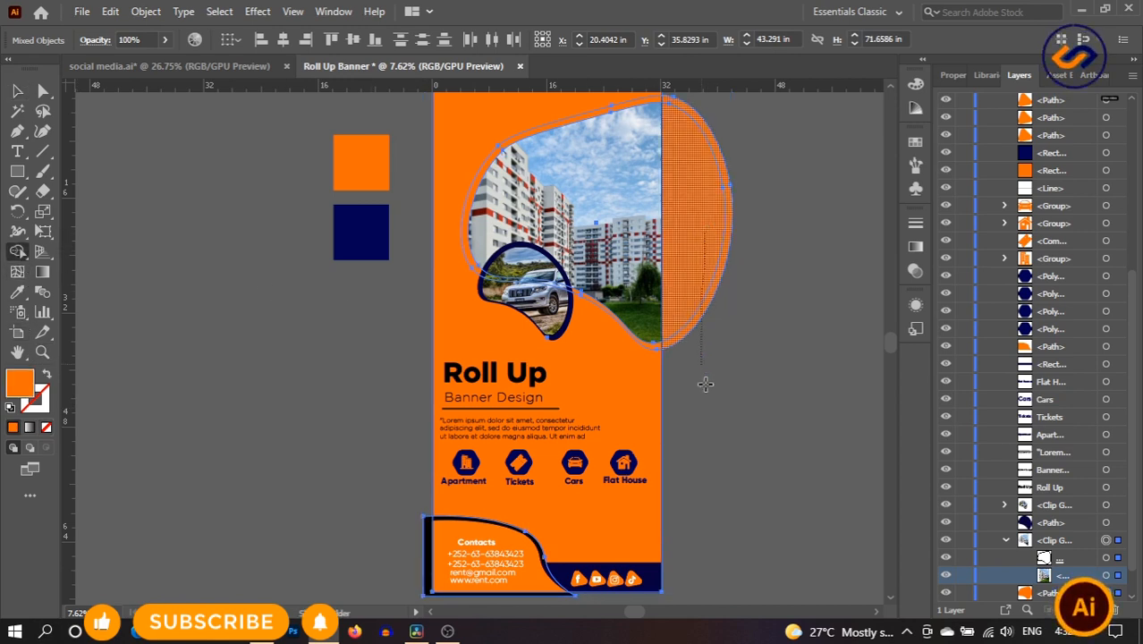
left_click_drag(705, 383, 713, 476)
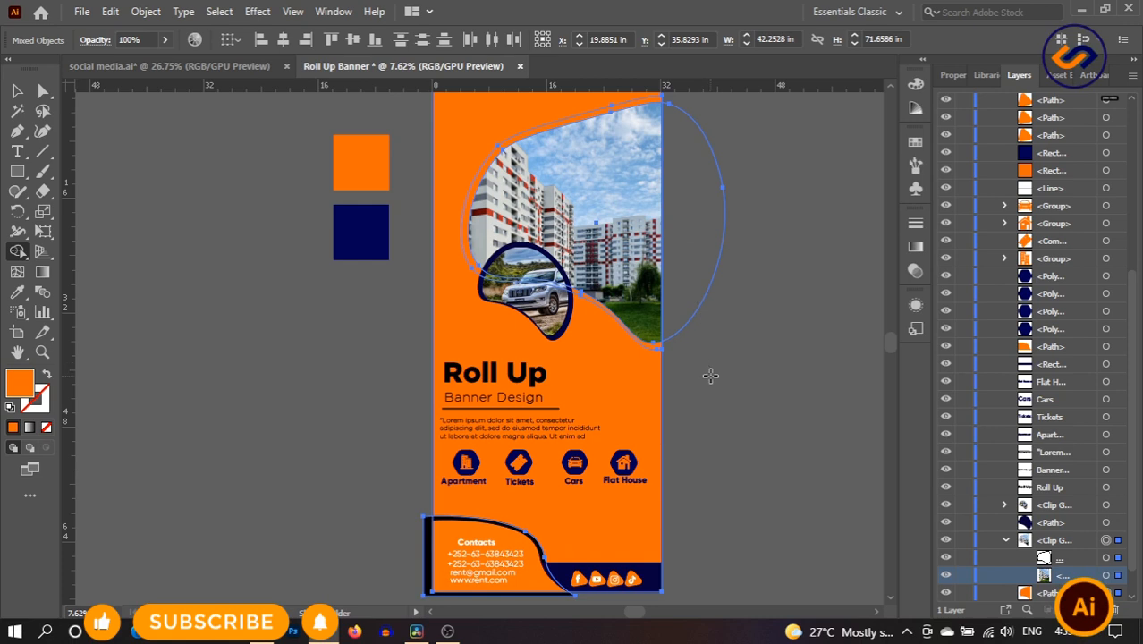
scroll(693, 381, "down", 5)
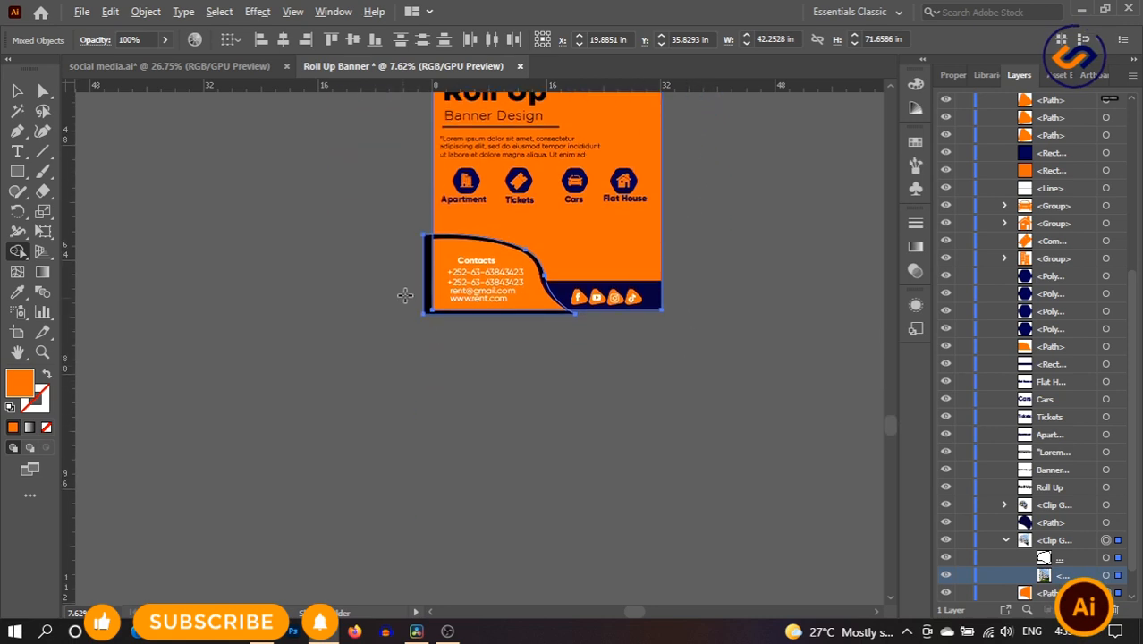
left_click(430, 275, "alt")
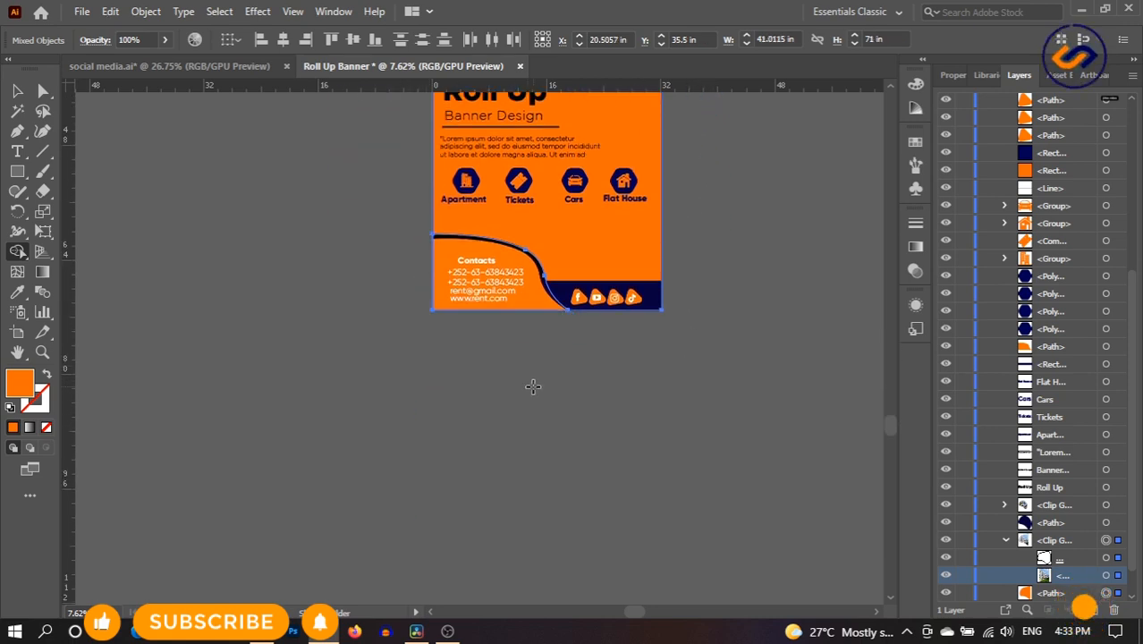
- Zoom and pan back to the photos and title, then select the orange banner background
left_click(42, 351)
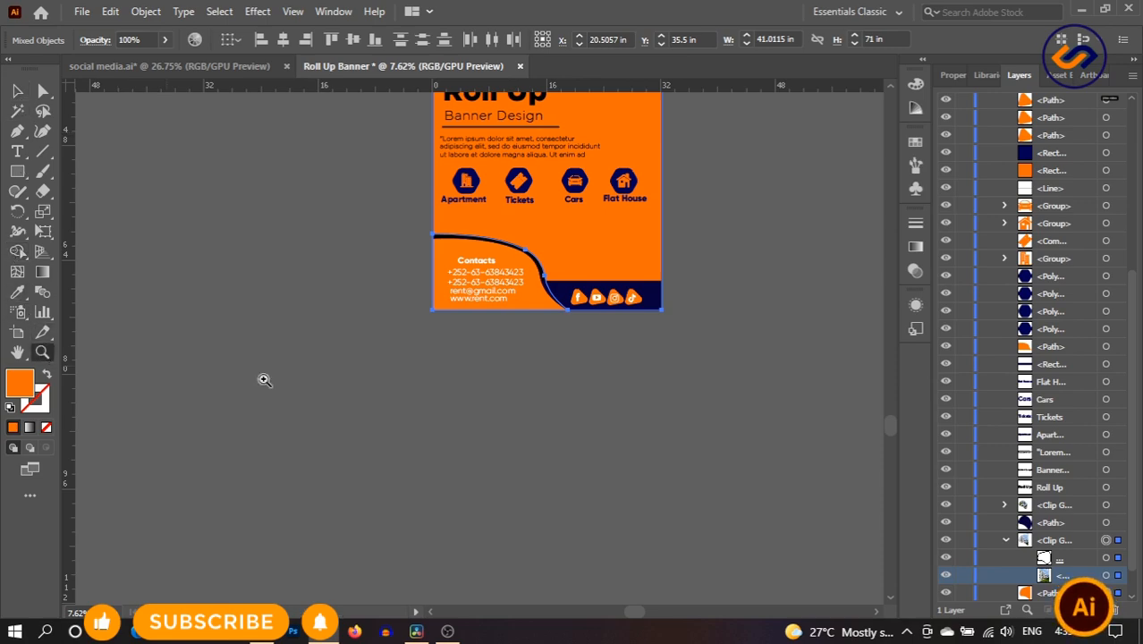
left_click(482, 404, "alt")
left_click_drag(452, 420, 577, 468)
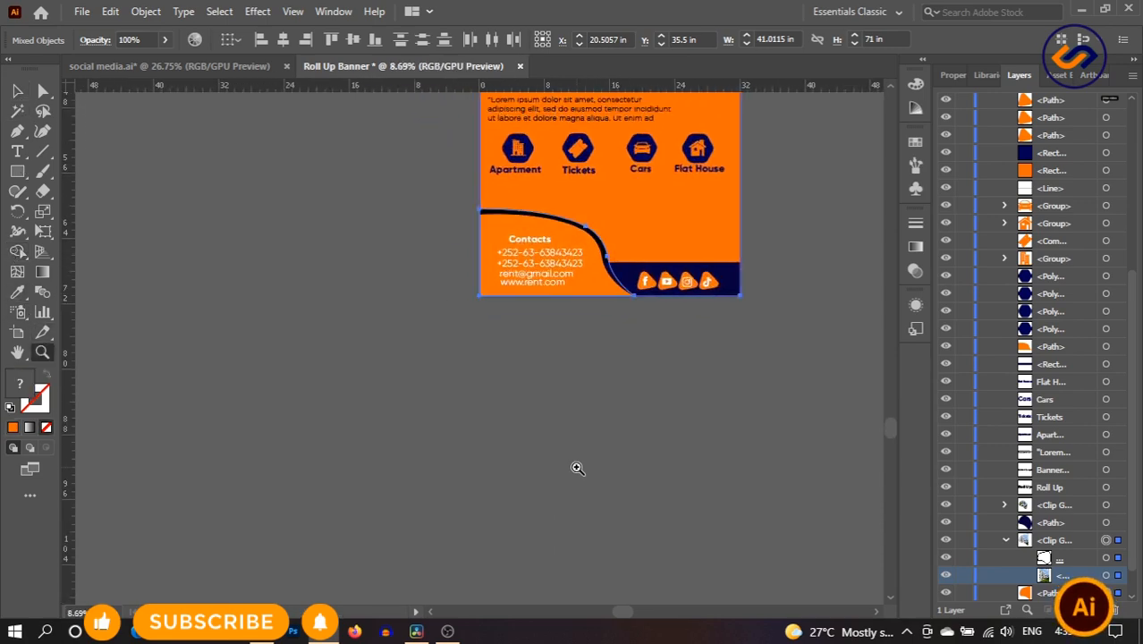
left_click_drag(678, 96, 526, 434)
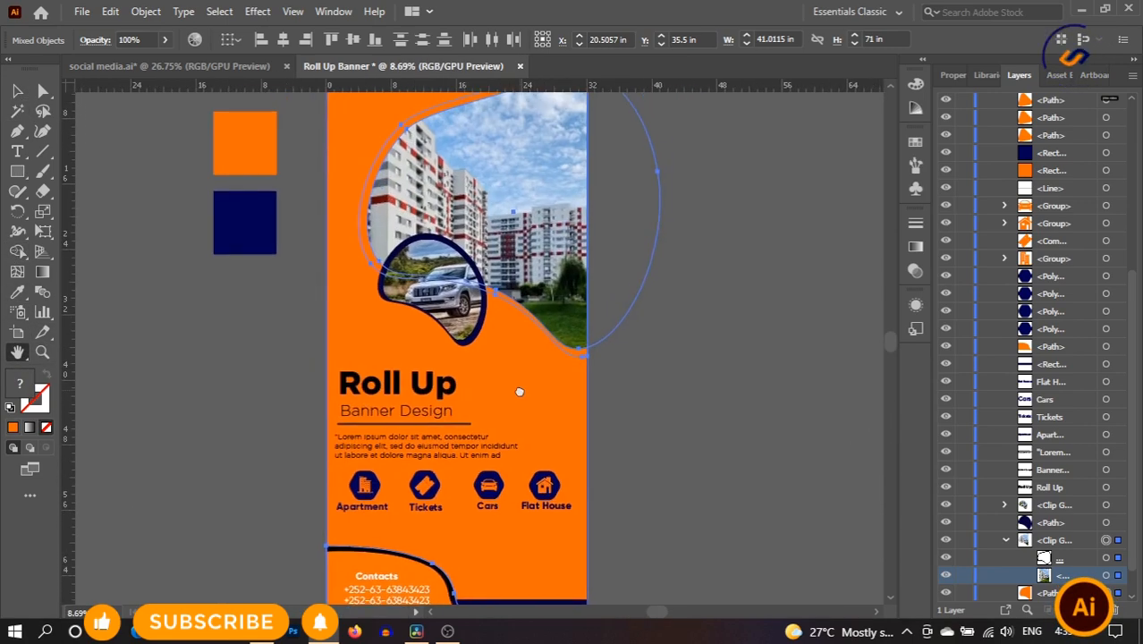
left_click_drag(382, 267, 427, 259)
left_click(15, 91)
left_click(751, 371)
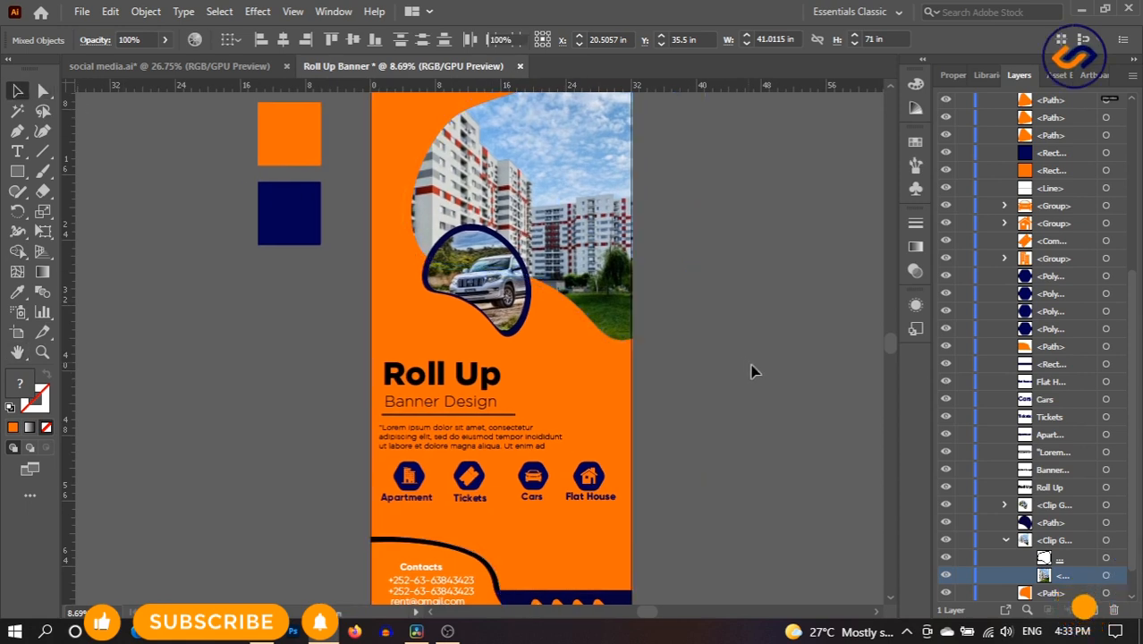
scroll(751, 372, "up", 2)
scroll(751, 372, "down", 2)
scroll(751, 371, "up", 2)
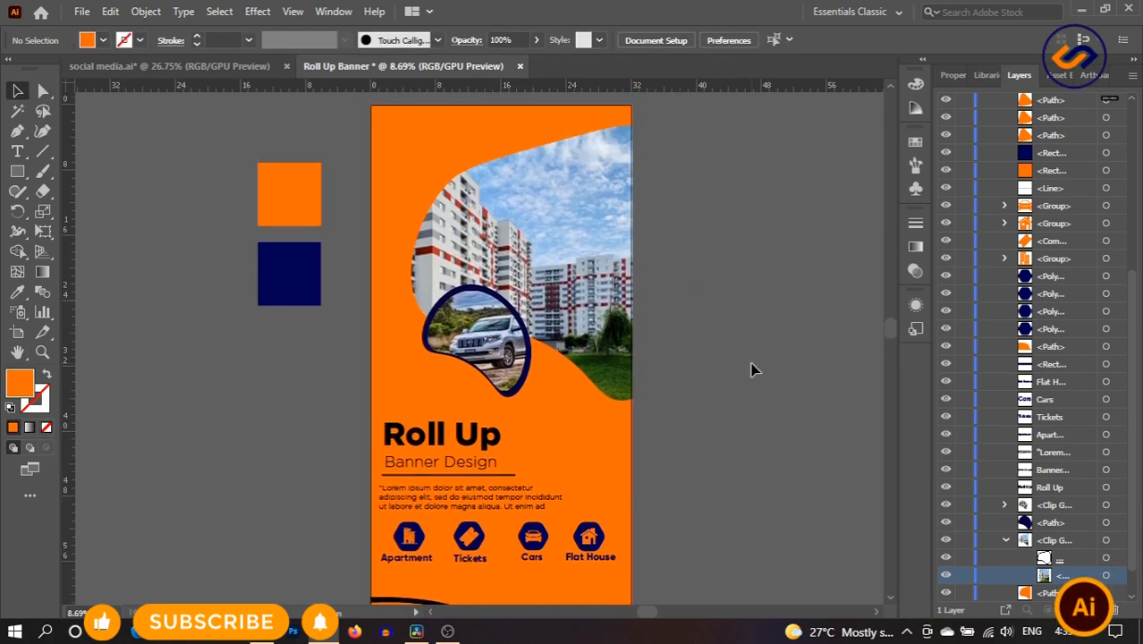
left_click(597, 443)
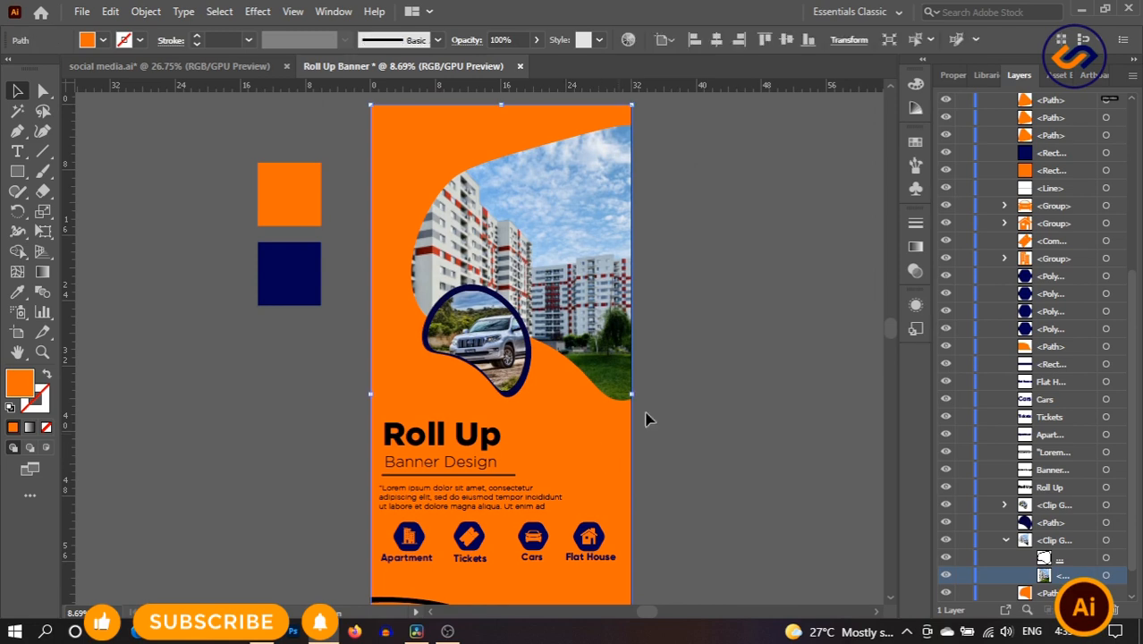
- Delete the orange background so the banner is white
scroll(608, 396, "down", 1)
key("Delete")
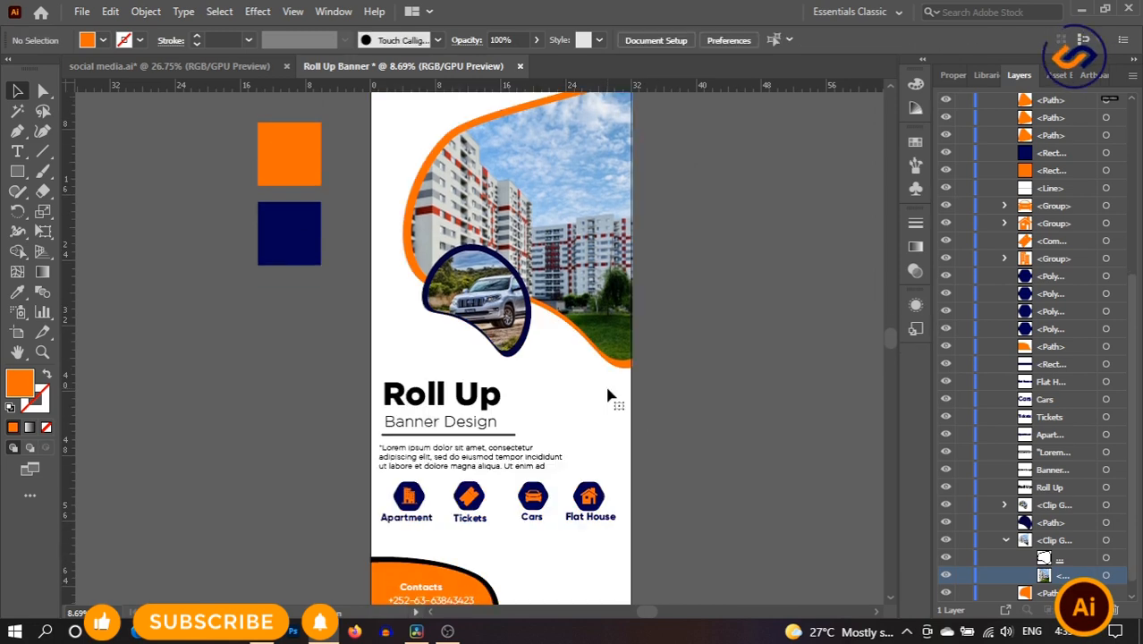
scroll(592, 377, "down", 2)
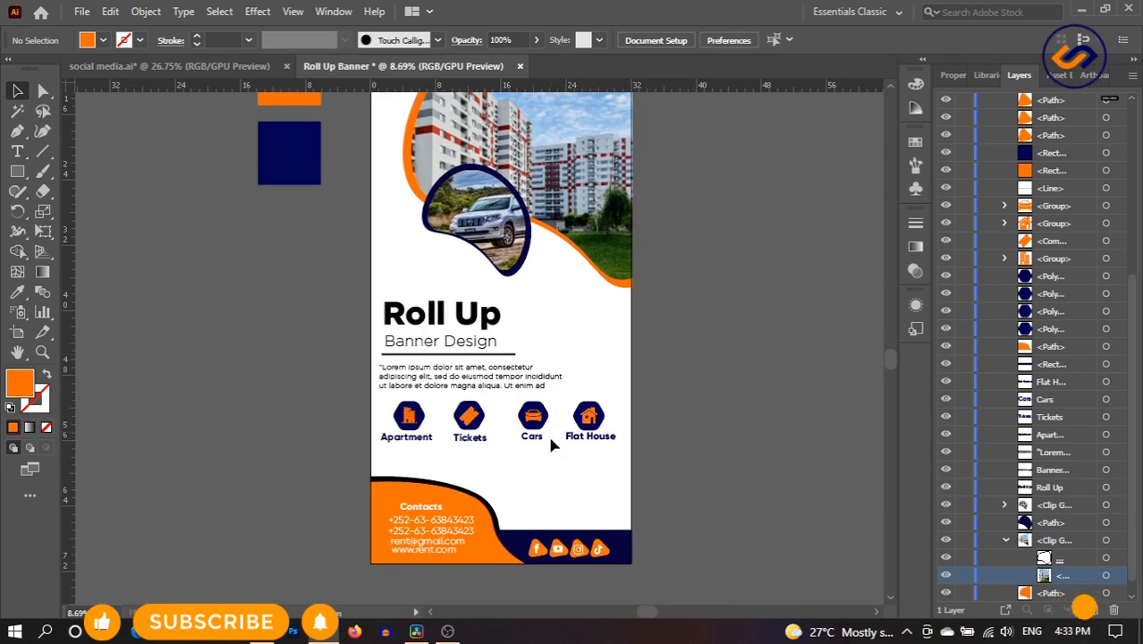
- Recolour the contacts footer shape navy with the Eyedropper
left_click(450, 477)
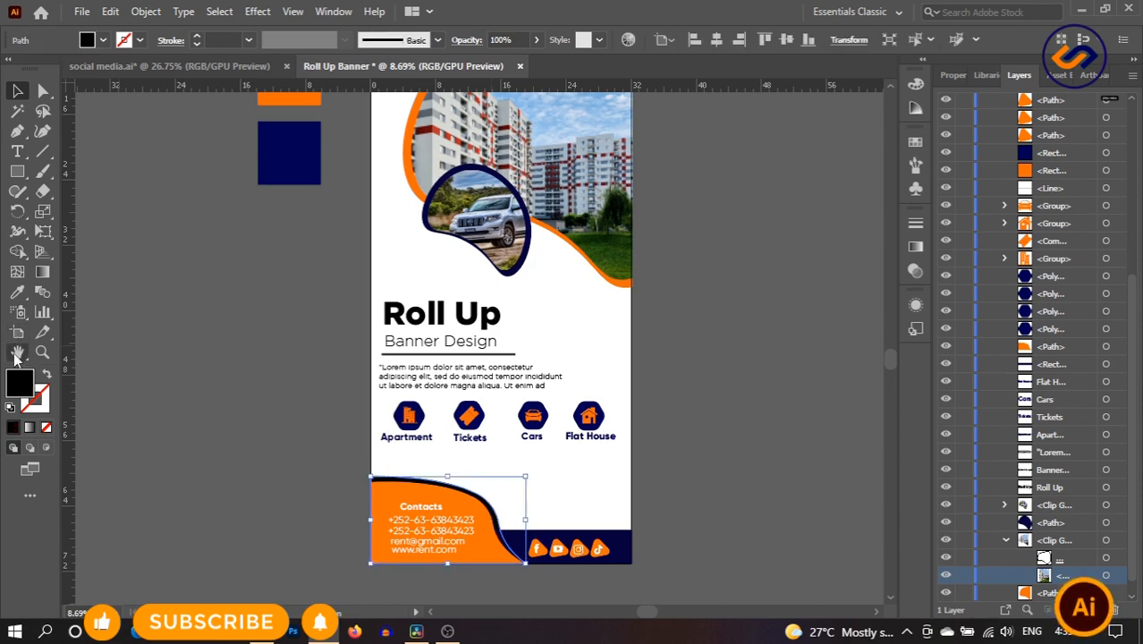
left_click(20, 292)
left_click(575, 543)
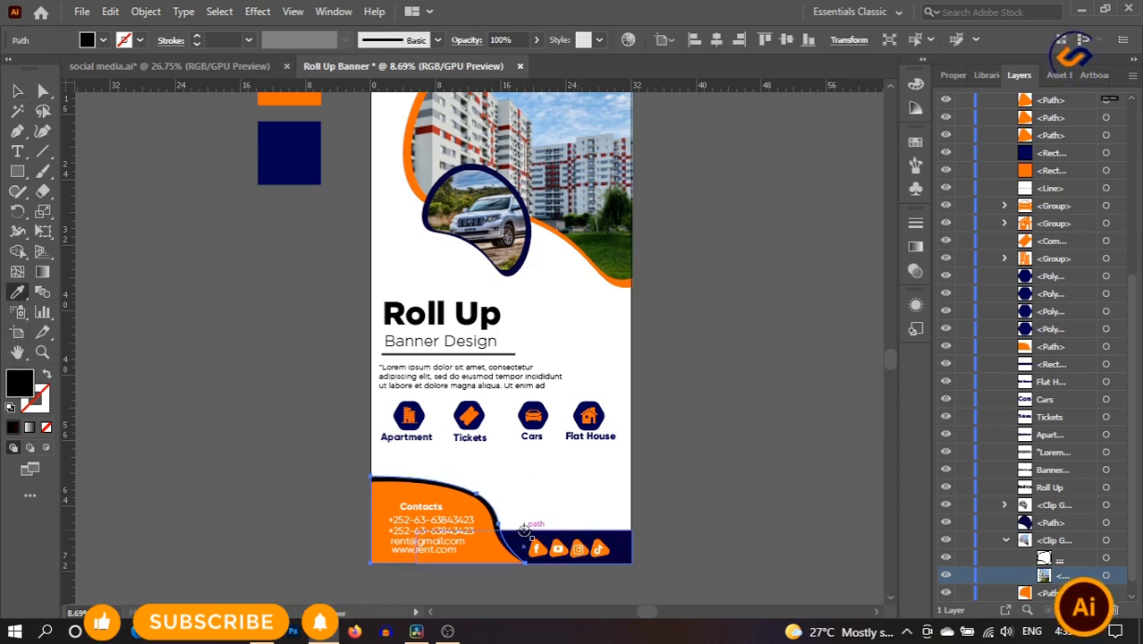
left_click(18, 92)
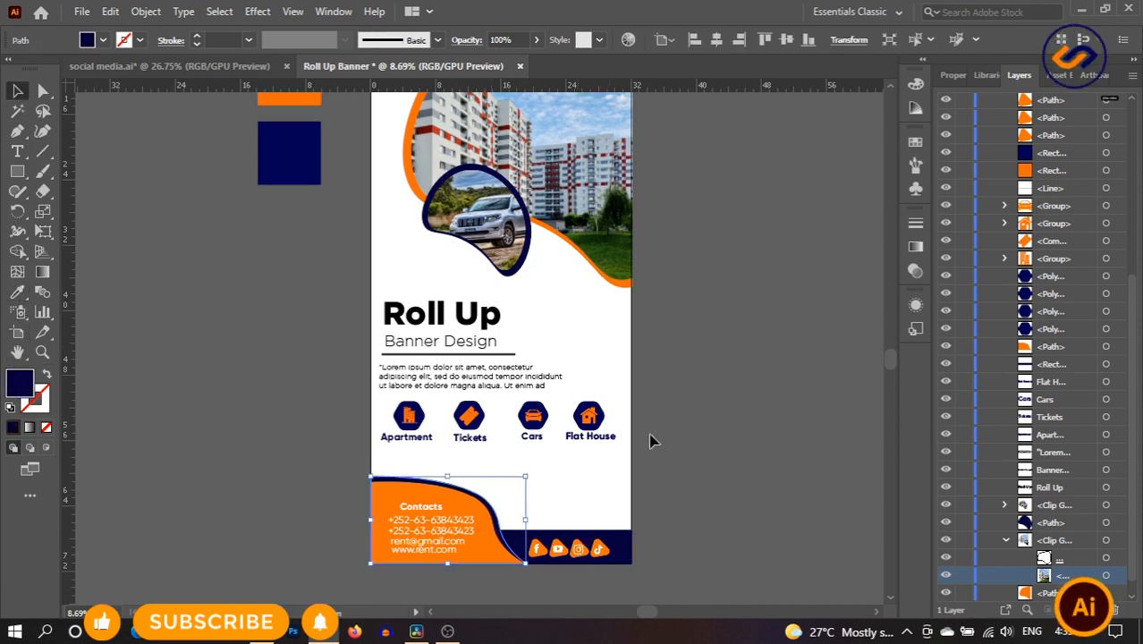
left_click(744, 469)
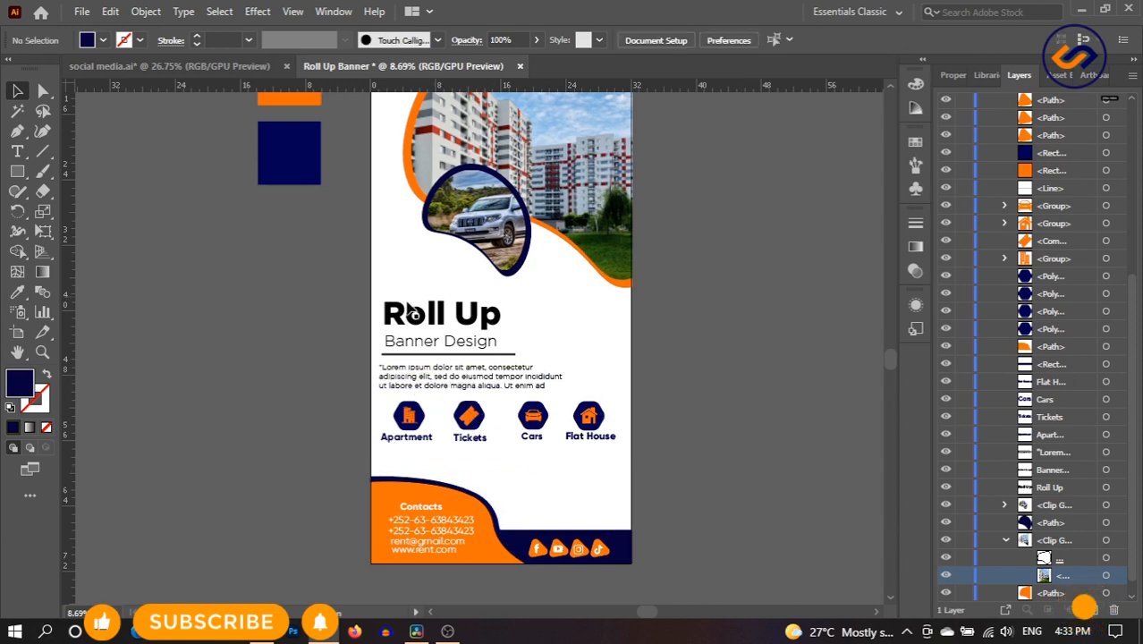
- Turn the Roll Up title orange by sampling the orange square
left_click(497, 326)
scroll(18, 215, "up", 2)
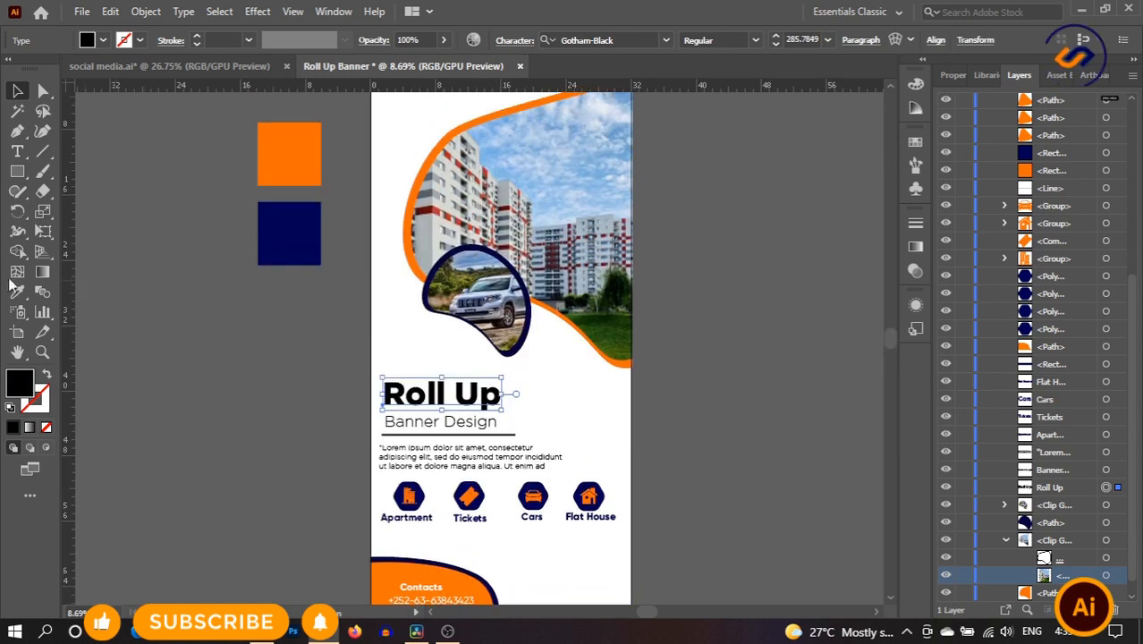
left_click(19, 292)
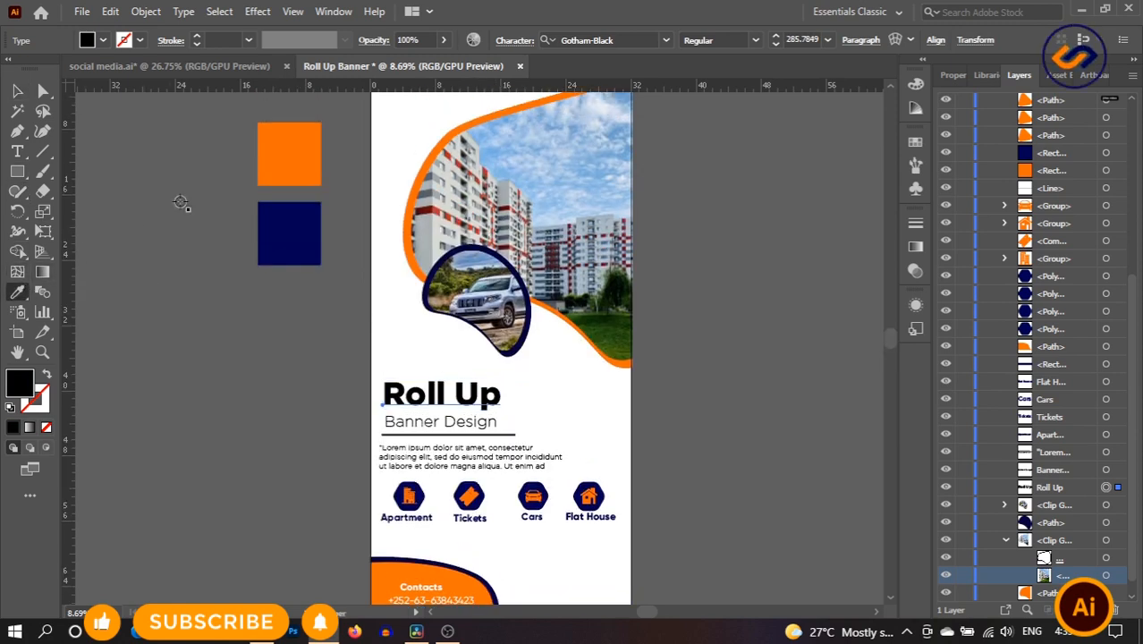
left_click(307, 151)
key("v")
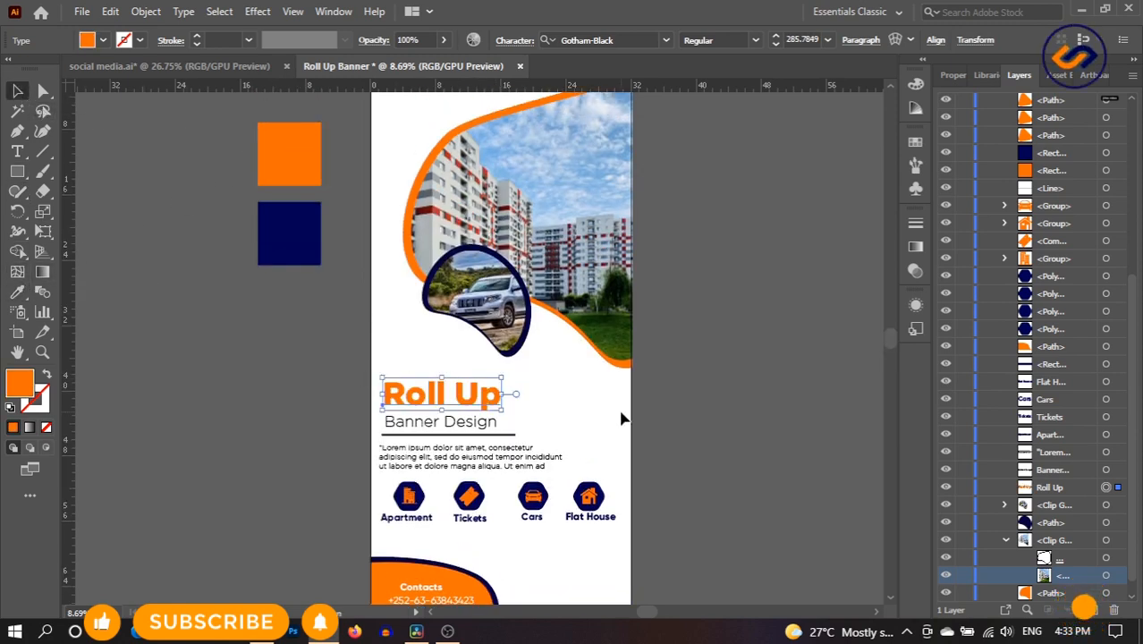
- Make the Banner Design text navy from the navy square
left_click(490, 424)
key("i")
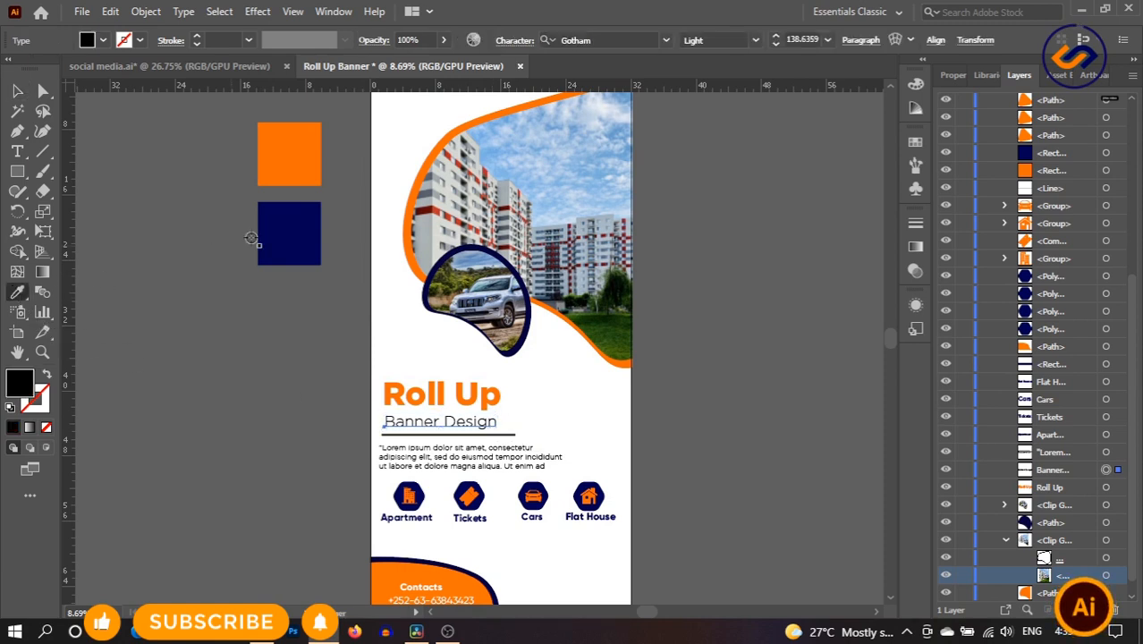
left_click(262, 217)
left_click(17, 90)
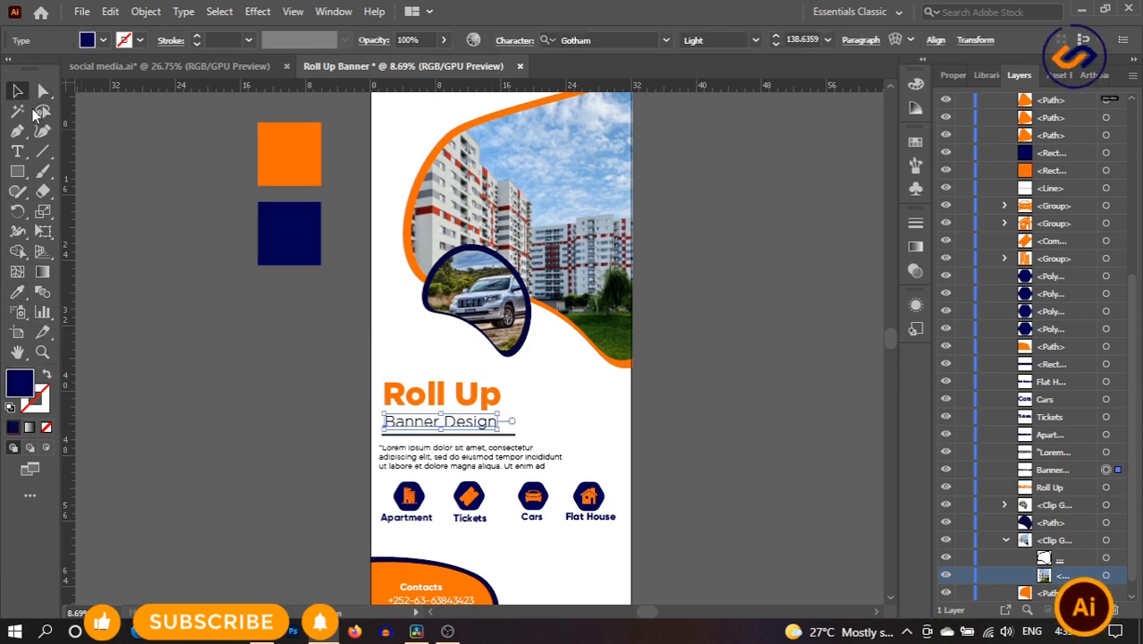
left_click(541, 439)
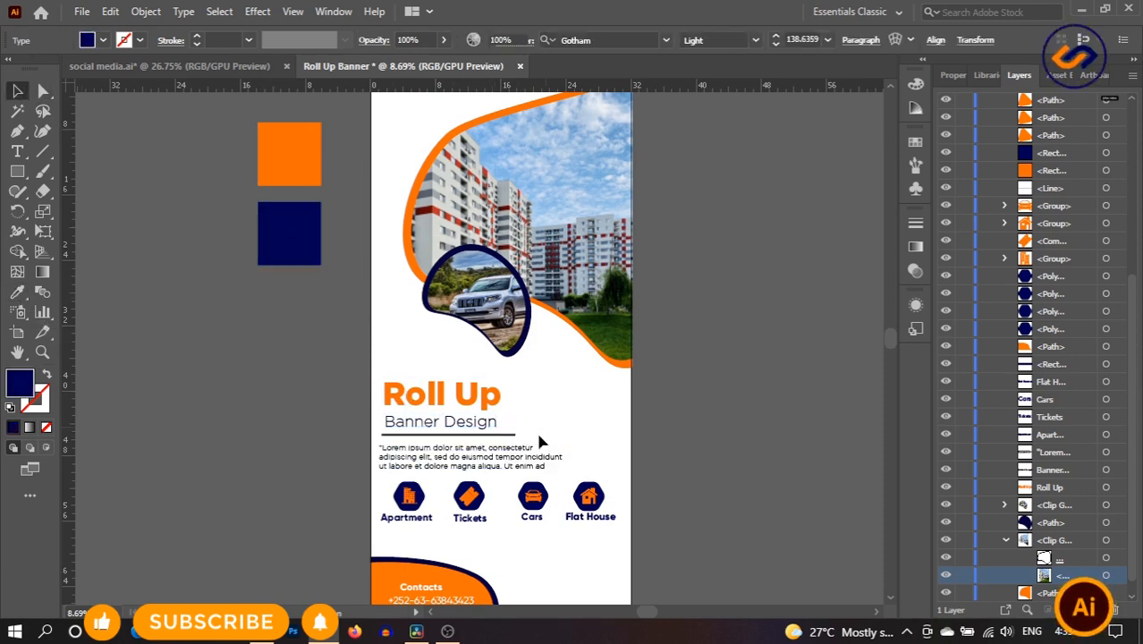
- Give the line under Banner Design an orange stroke instead of an orange fill
left_click(513, 434)
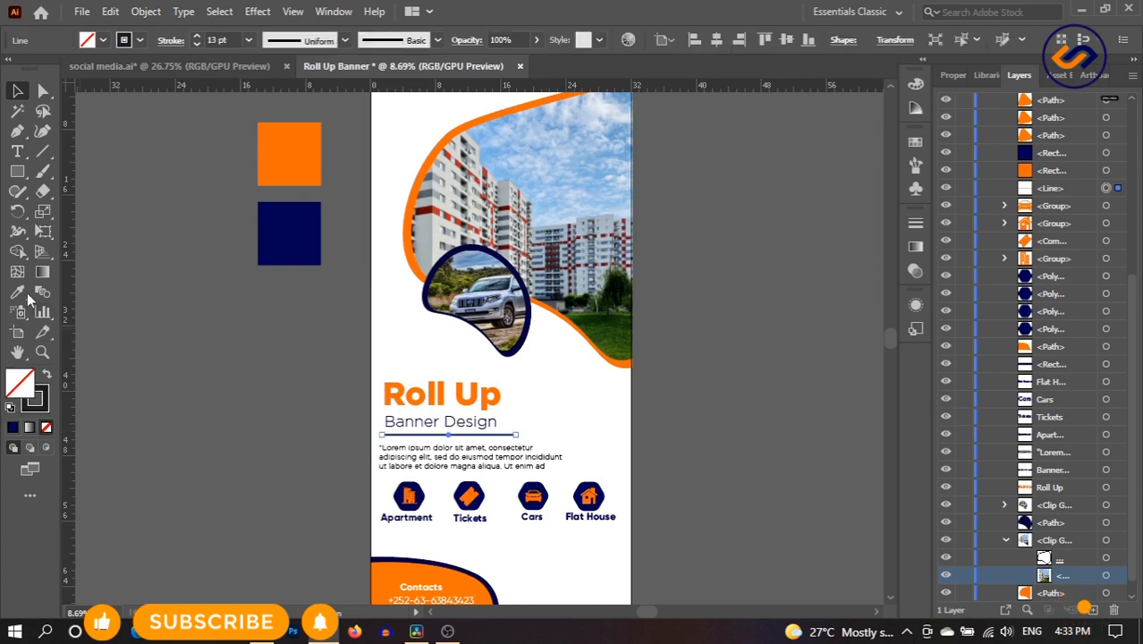
key("i")
left_click(289, 138)
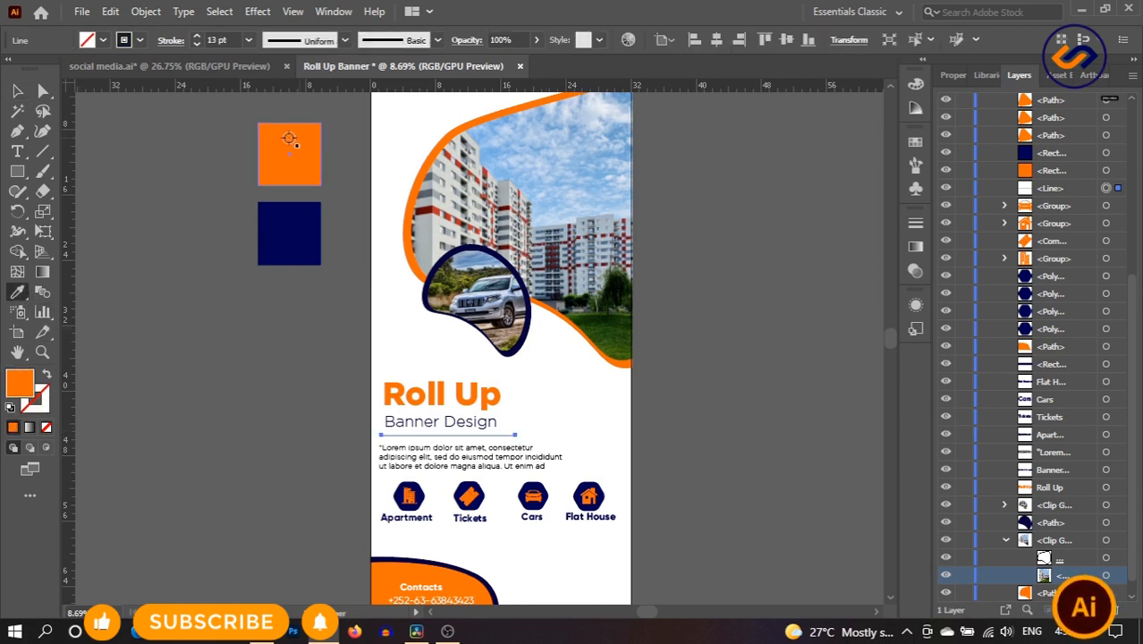
left_click(47, 373)
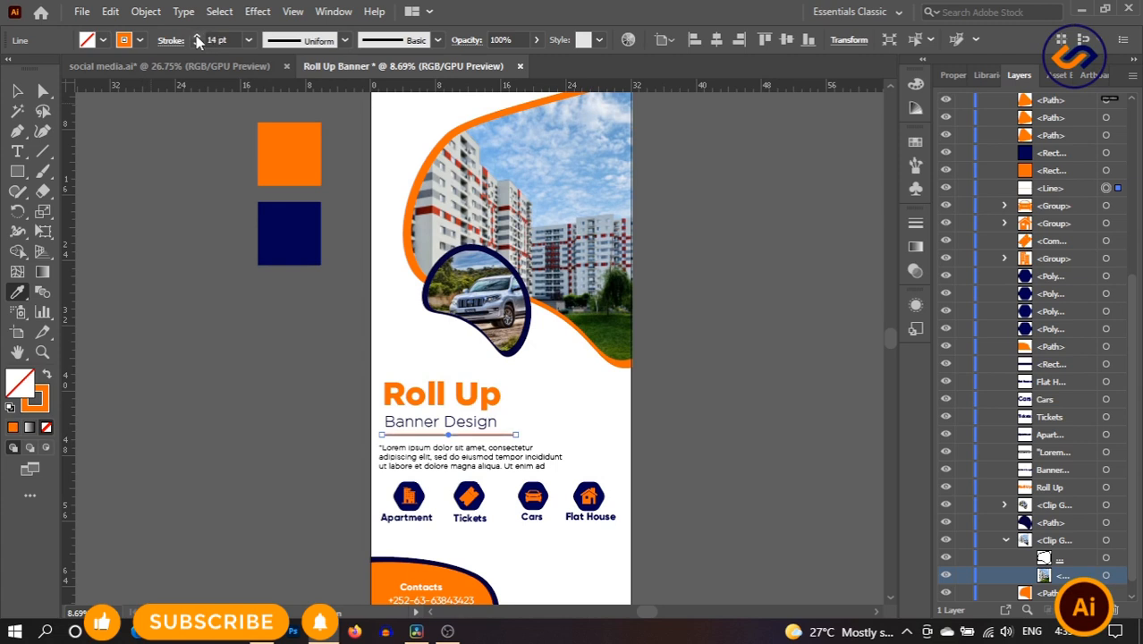
left_click(17, 91)
left_click(502, 408)
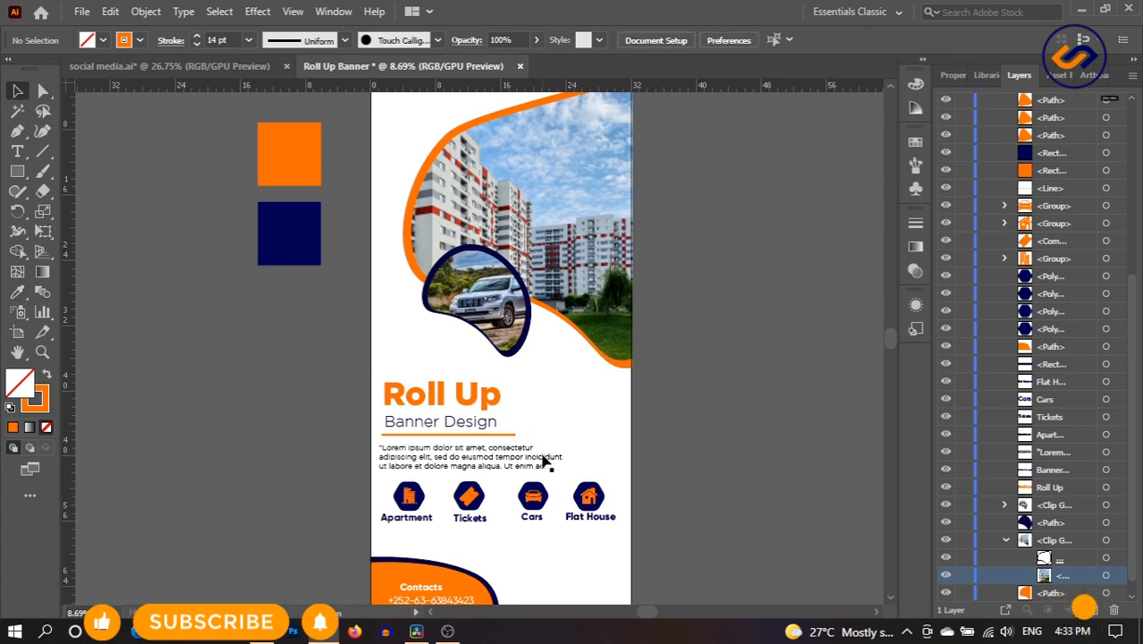
- Make the Lorem ipsum paragraph navy and widen it to the right
left_click(524, 460)
key("i")
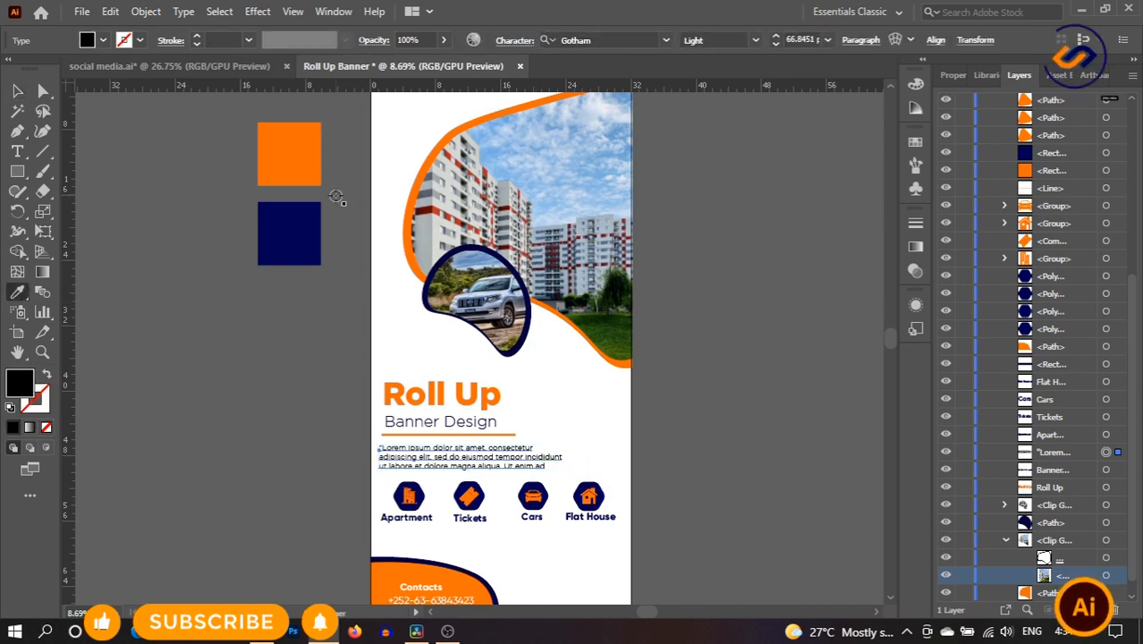
left_click(298, 225)
key("v")
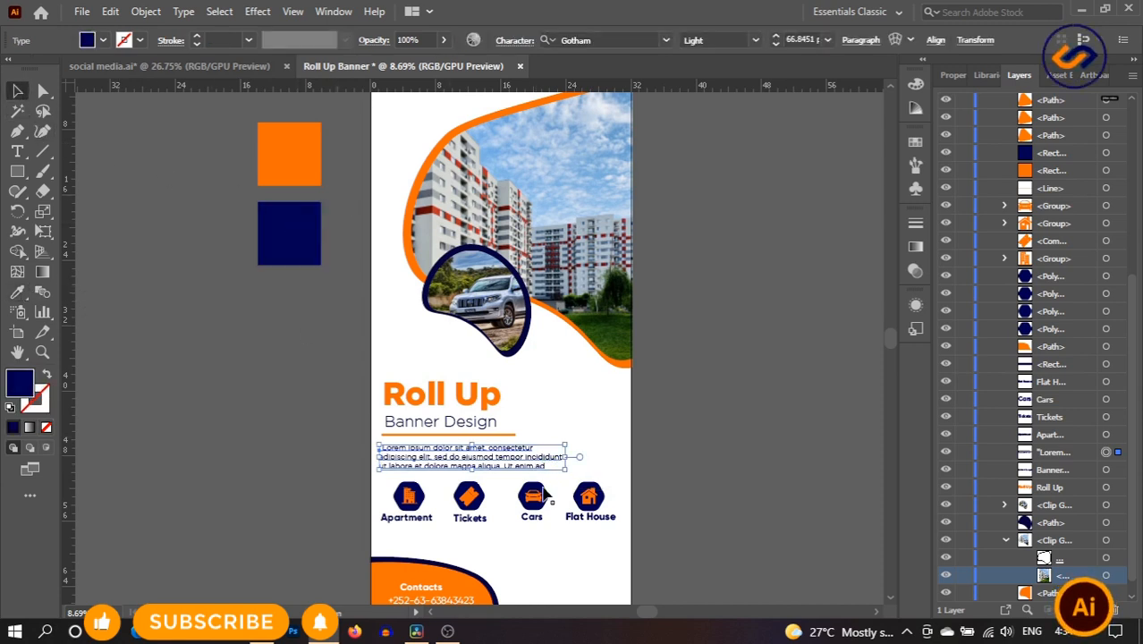
left_click_drag(570, 457, 605, 458)
left_click(750, 457)
scroll(749, 457, "down", 2)
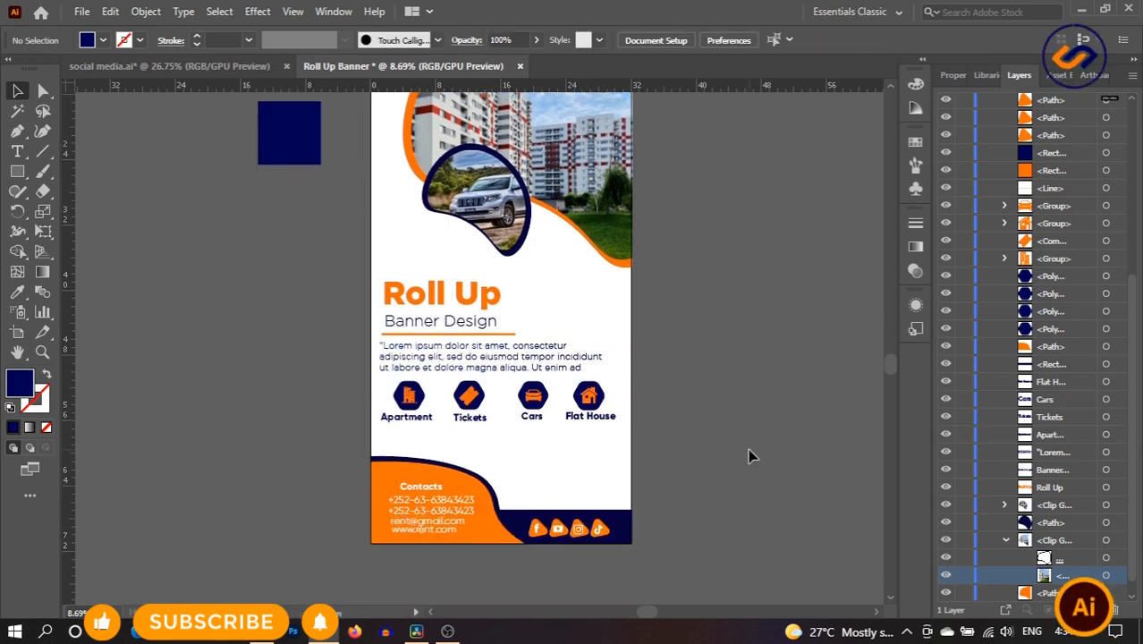
- Delete the accidentally created empty text object at the banner's top
scroll(749, 457, "up", 4)
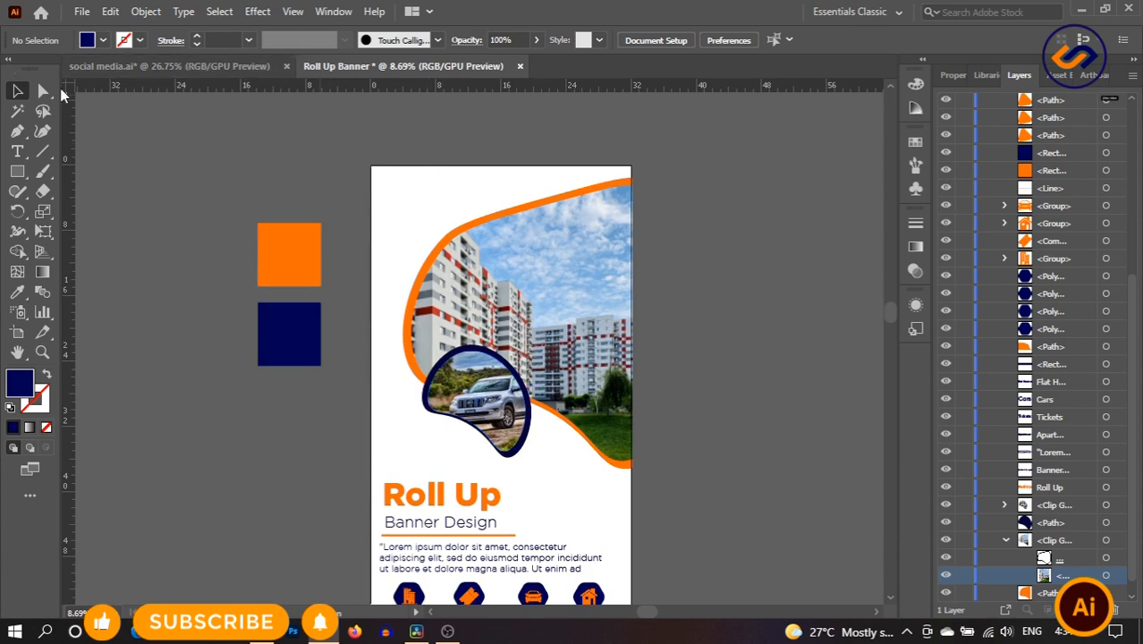
left_click(17, 151)
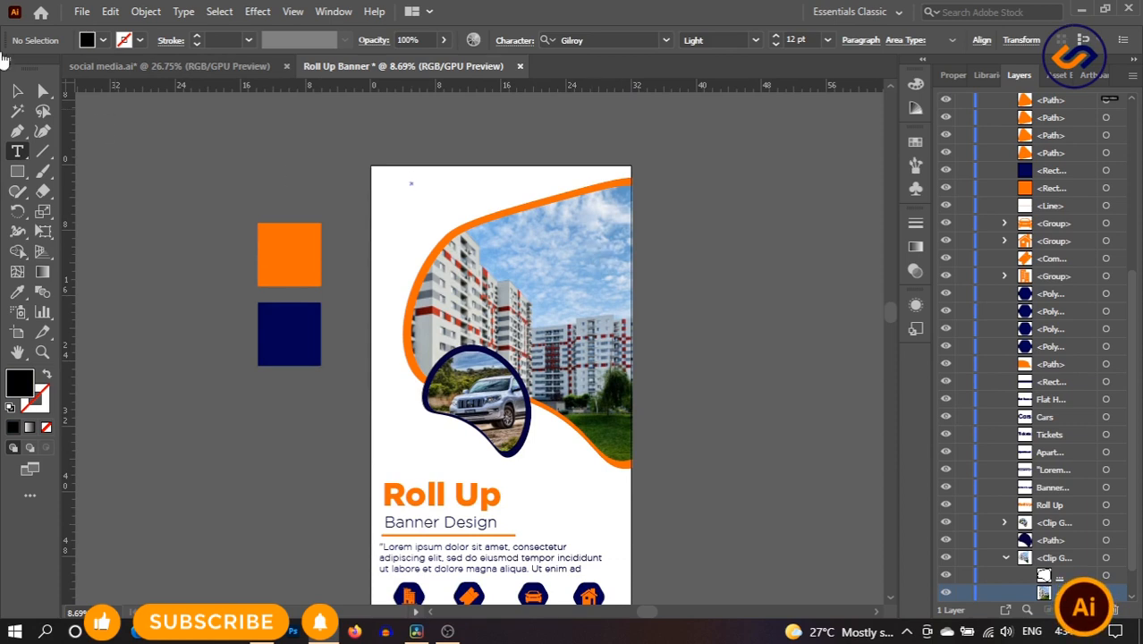
left_click(15, 91)
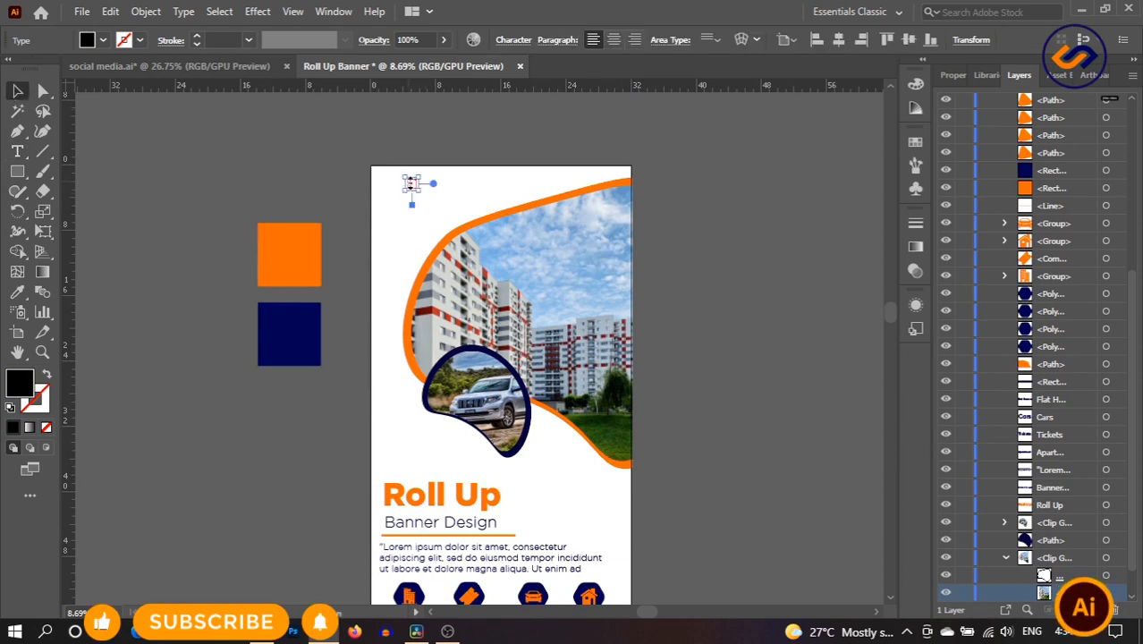
key("Delete")
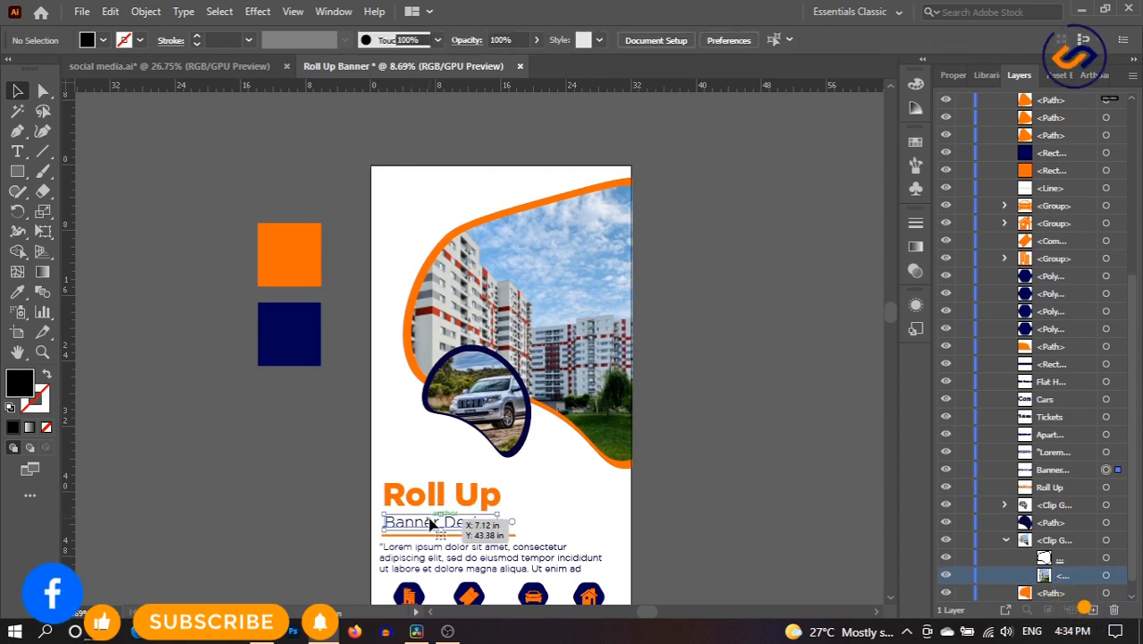
- Place a copy of Banner Design at the top-left and retype it as 'LOGO'
left_click_drag(429, 524, 428, 177)
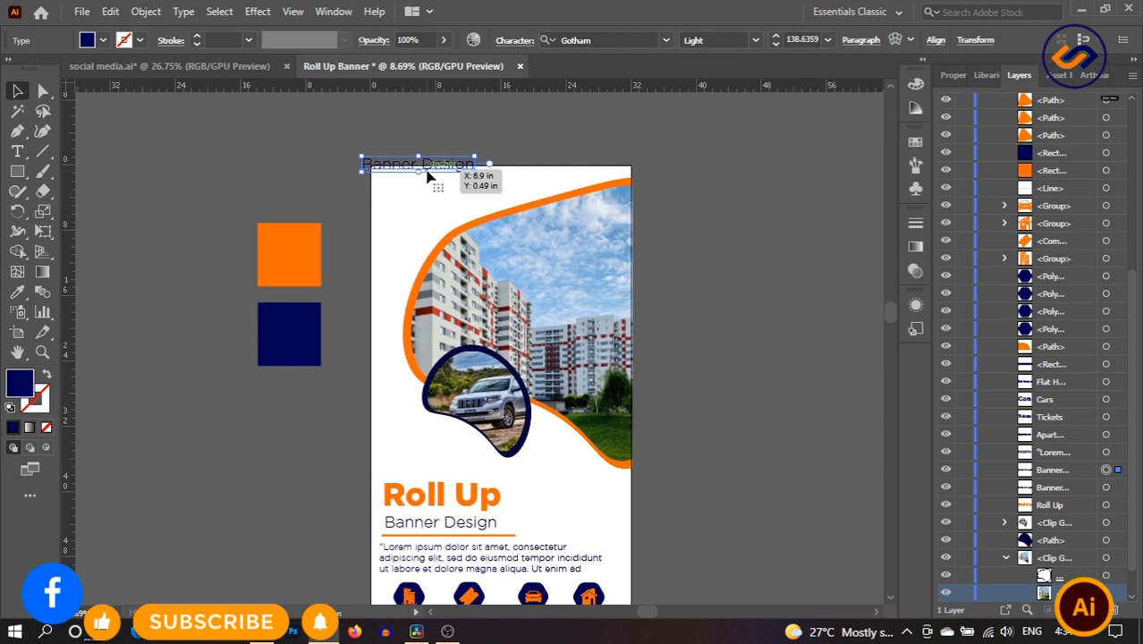
double_click(428, 172)
key("ctrl+a")
key("BackSpace")
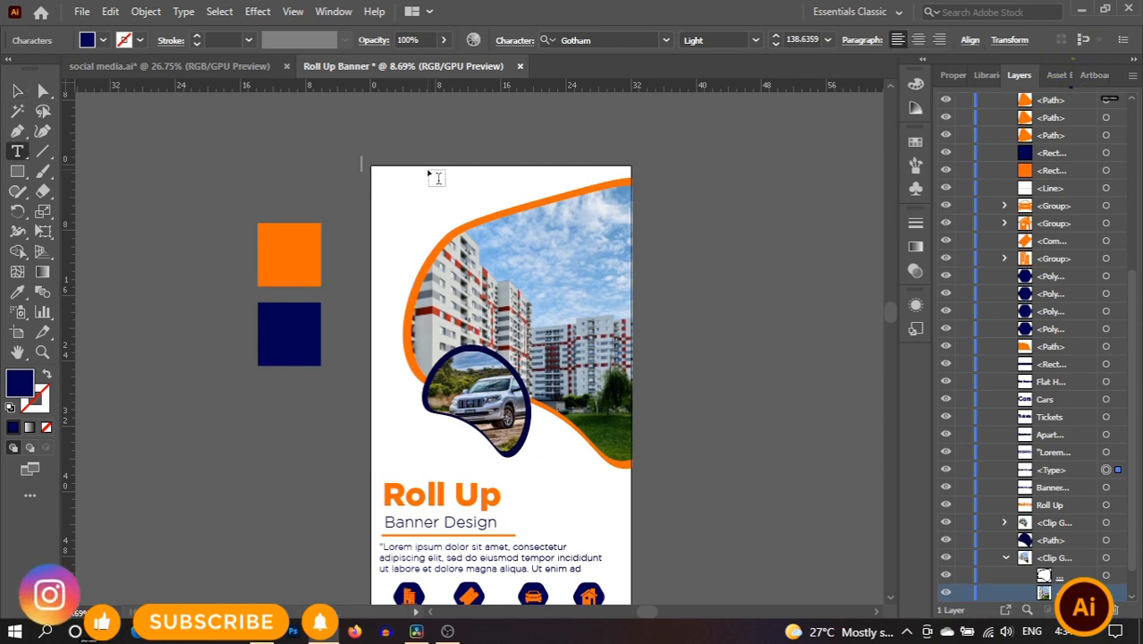
type("LOGO")
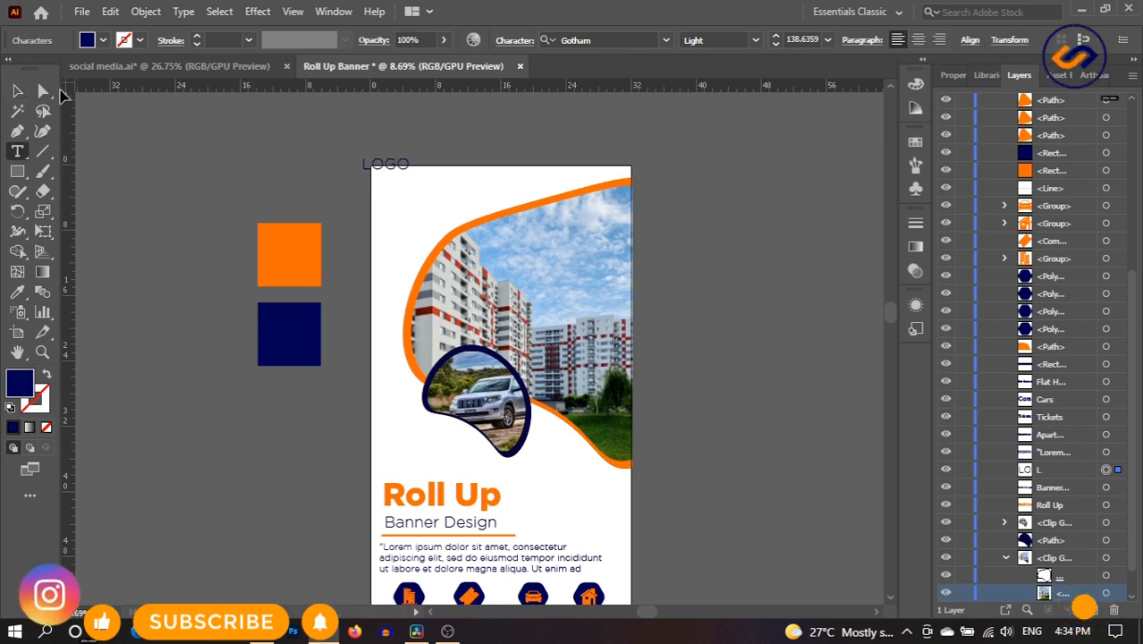
- Enlarge the LOGO text proportionally, undoing an accidental vertical stretch
left_click(17, 91)
left_click_drag(386, 171, 471, 173)
key("ctrl+z")
left_click(771, 273)
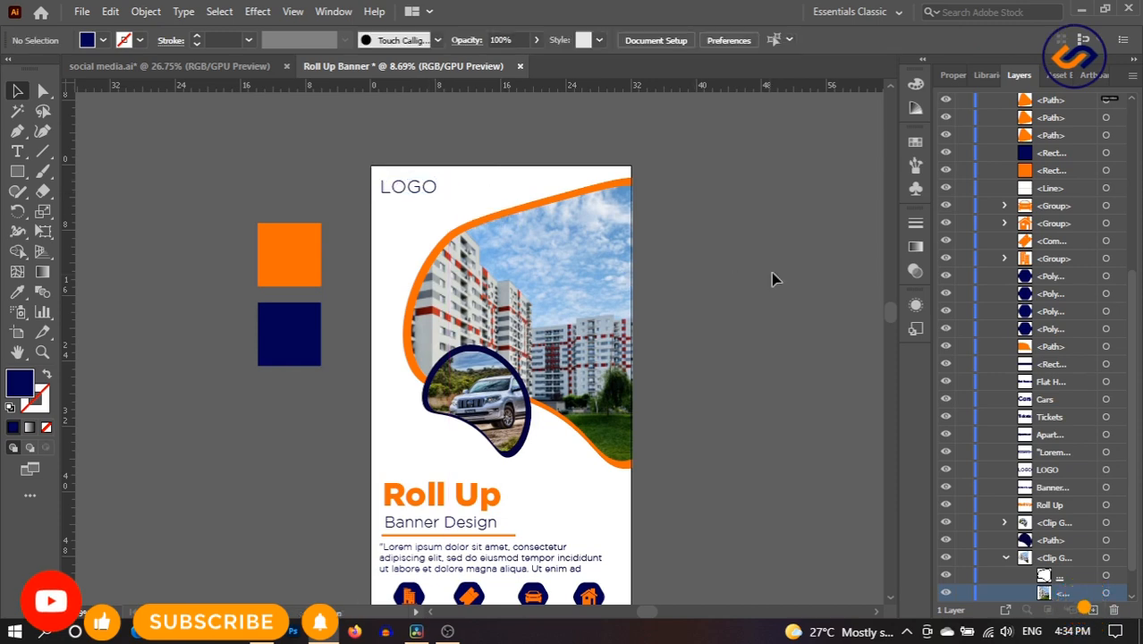
- Delete the orange and navy sample squares beside the artboard and centre the banner in view
scroll(776, 269, "down", 3)
scroll(775, 269, "down", 1)
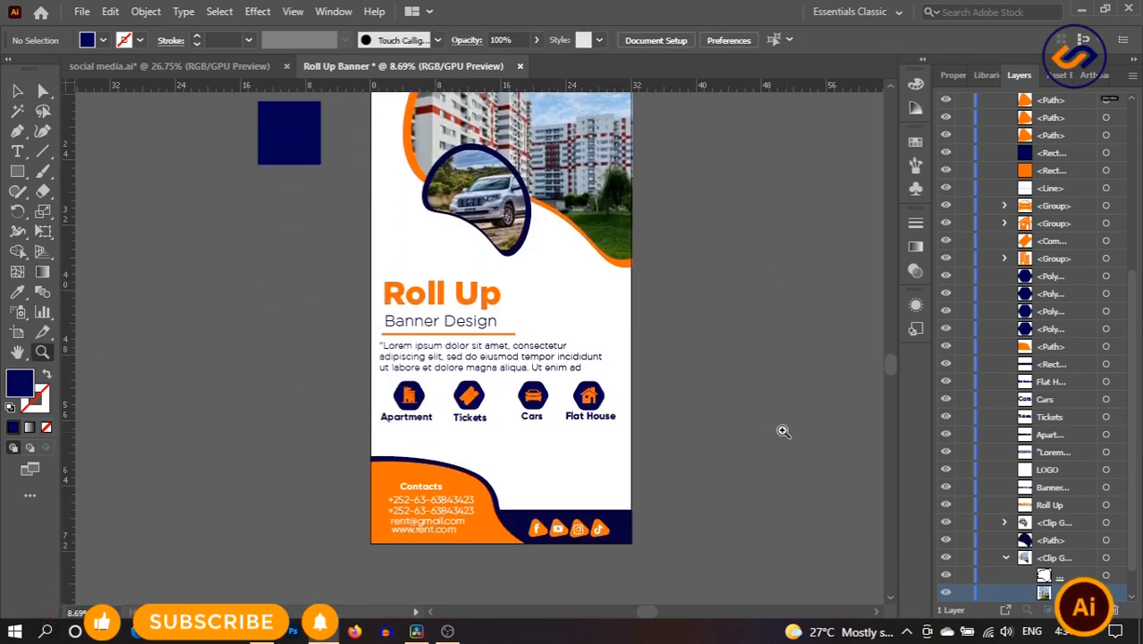
left_click_drag(783, 431, 697, 424)
left_click_drag(16, 74, 17, 94)
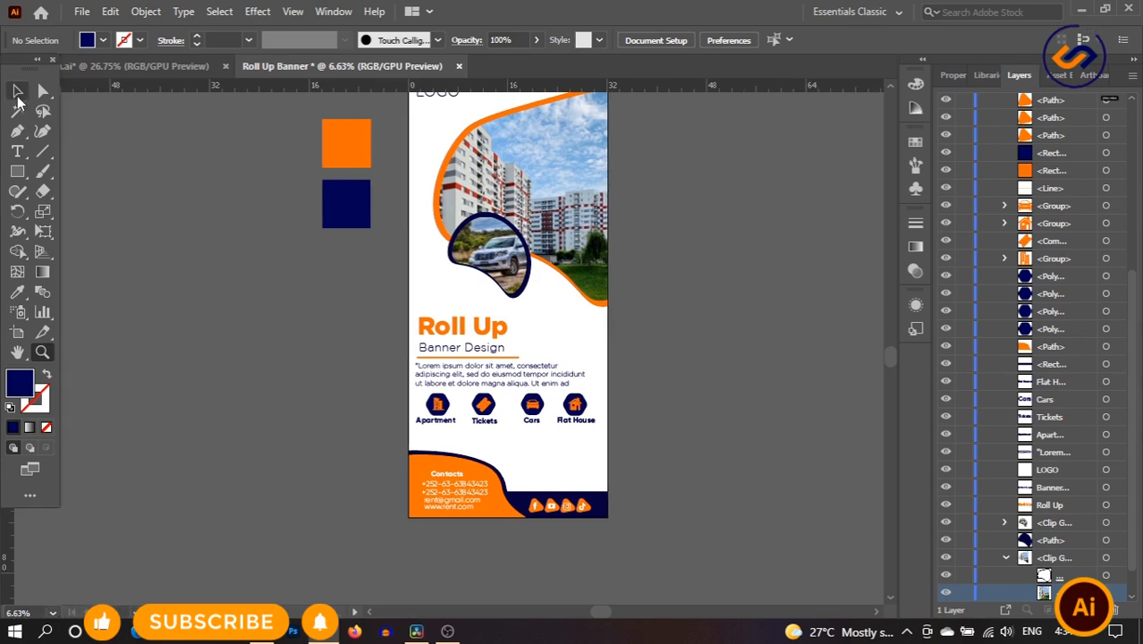
left_click(17, 92)
left_click_drag(268, 109, 347, 228)
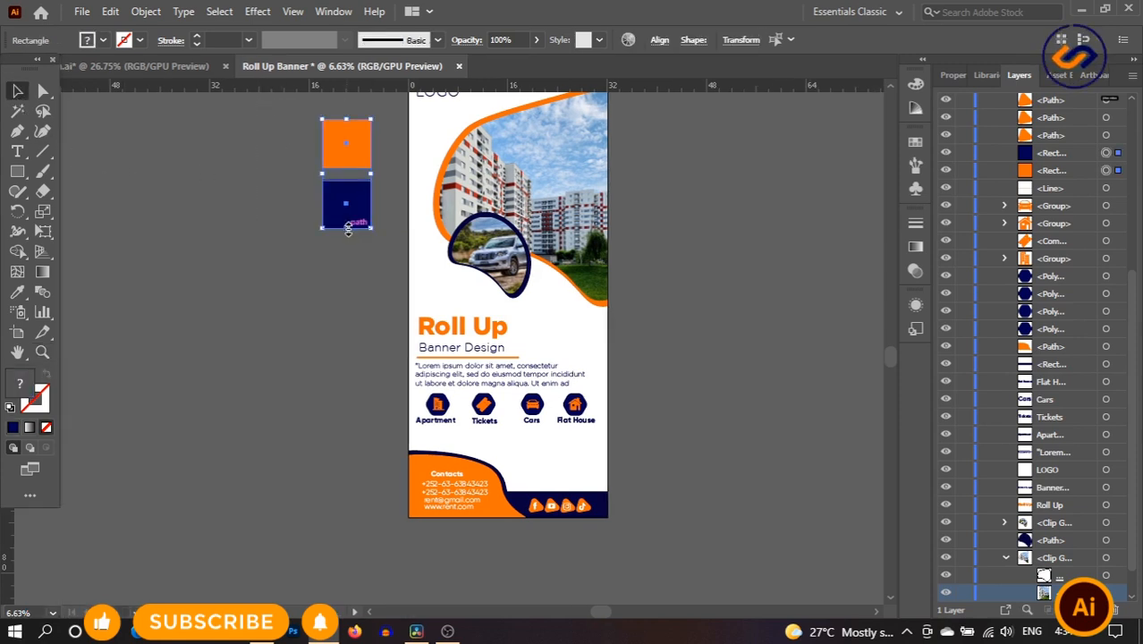
key("Delete")
left_click(18, 353)
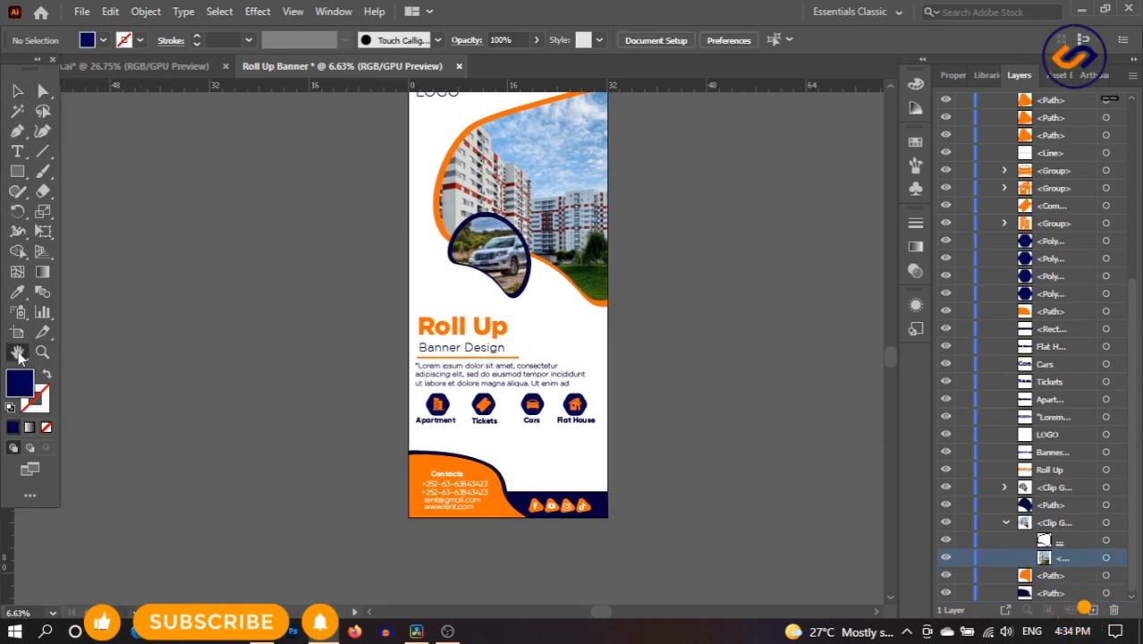
left_click_drag(611, 264, 586, 332)
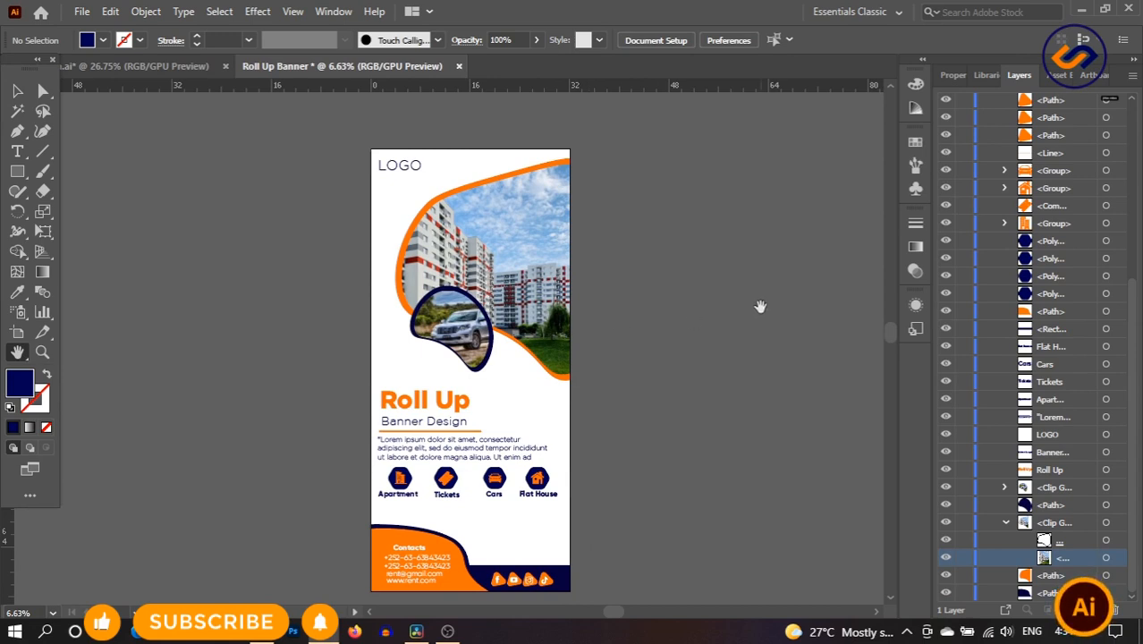